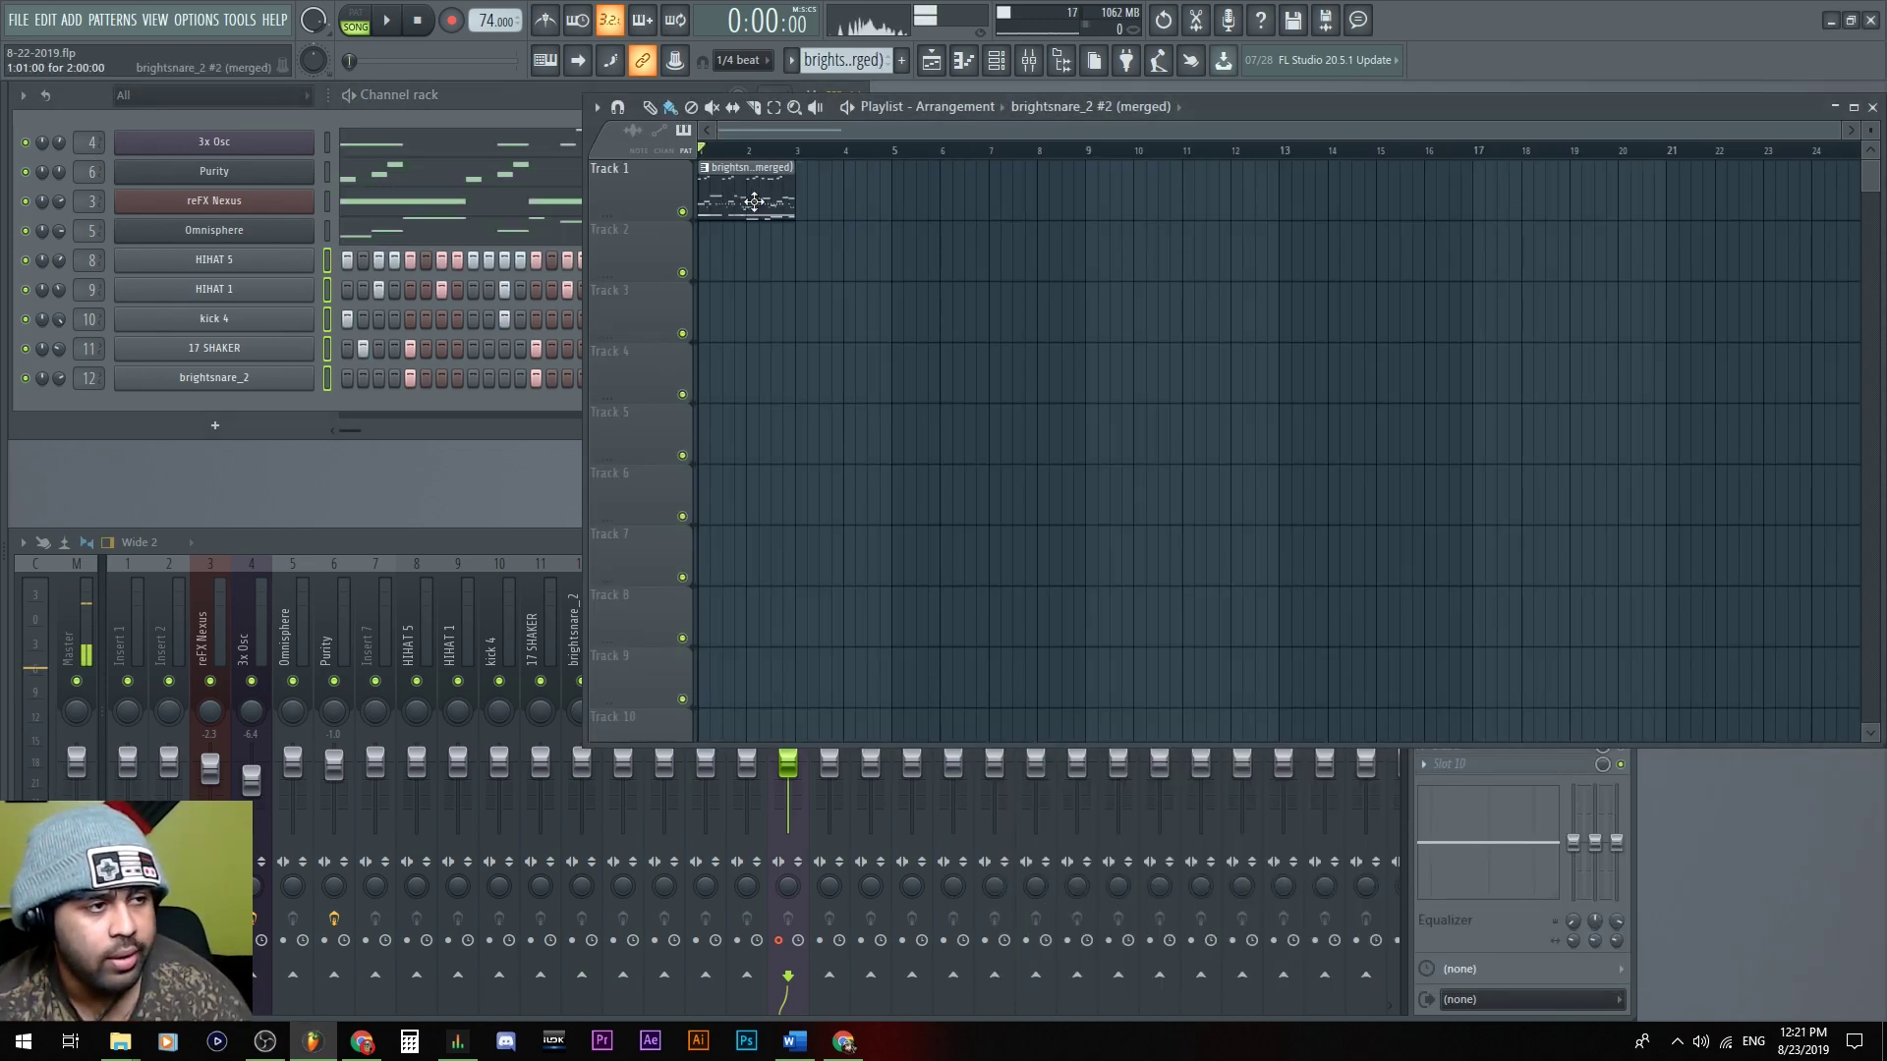
Bring the channel rack forward and play the merged brightsnare_2 #2 pattern
click(375, 118)
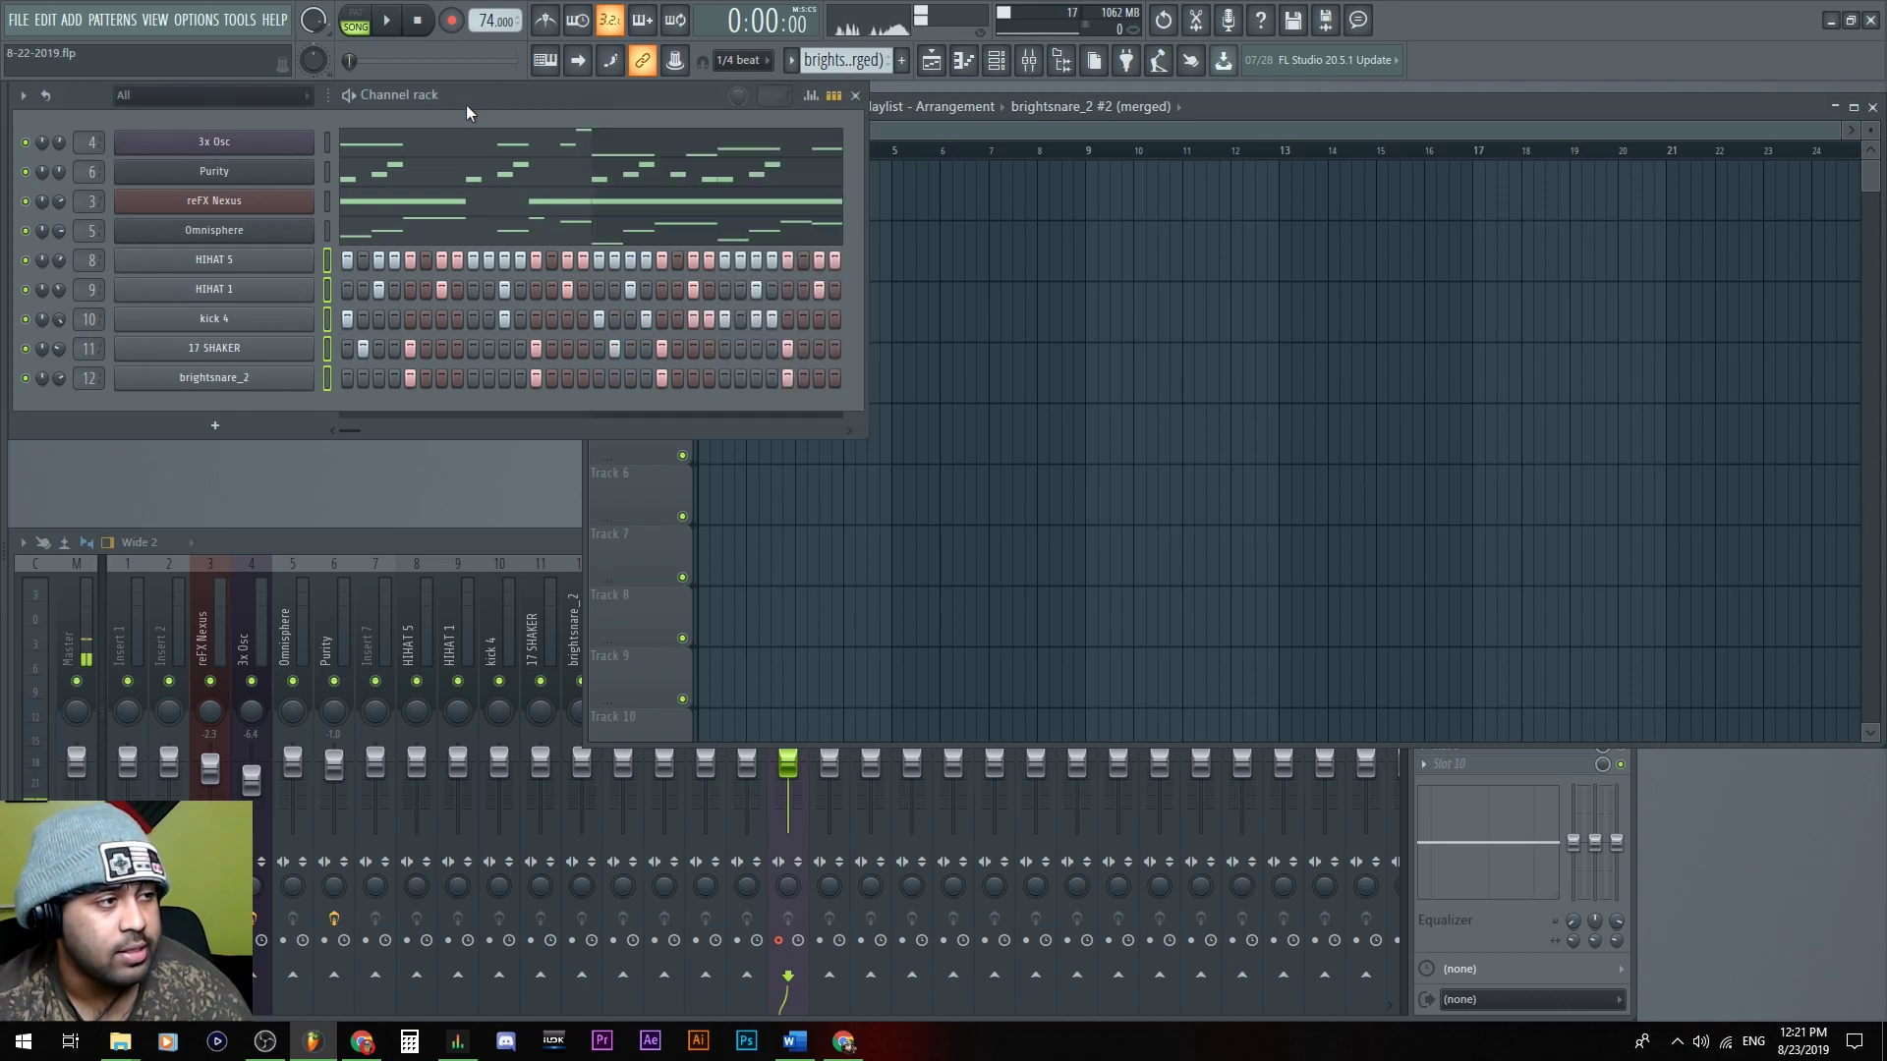
key(space)
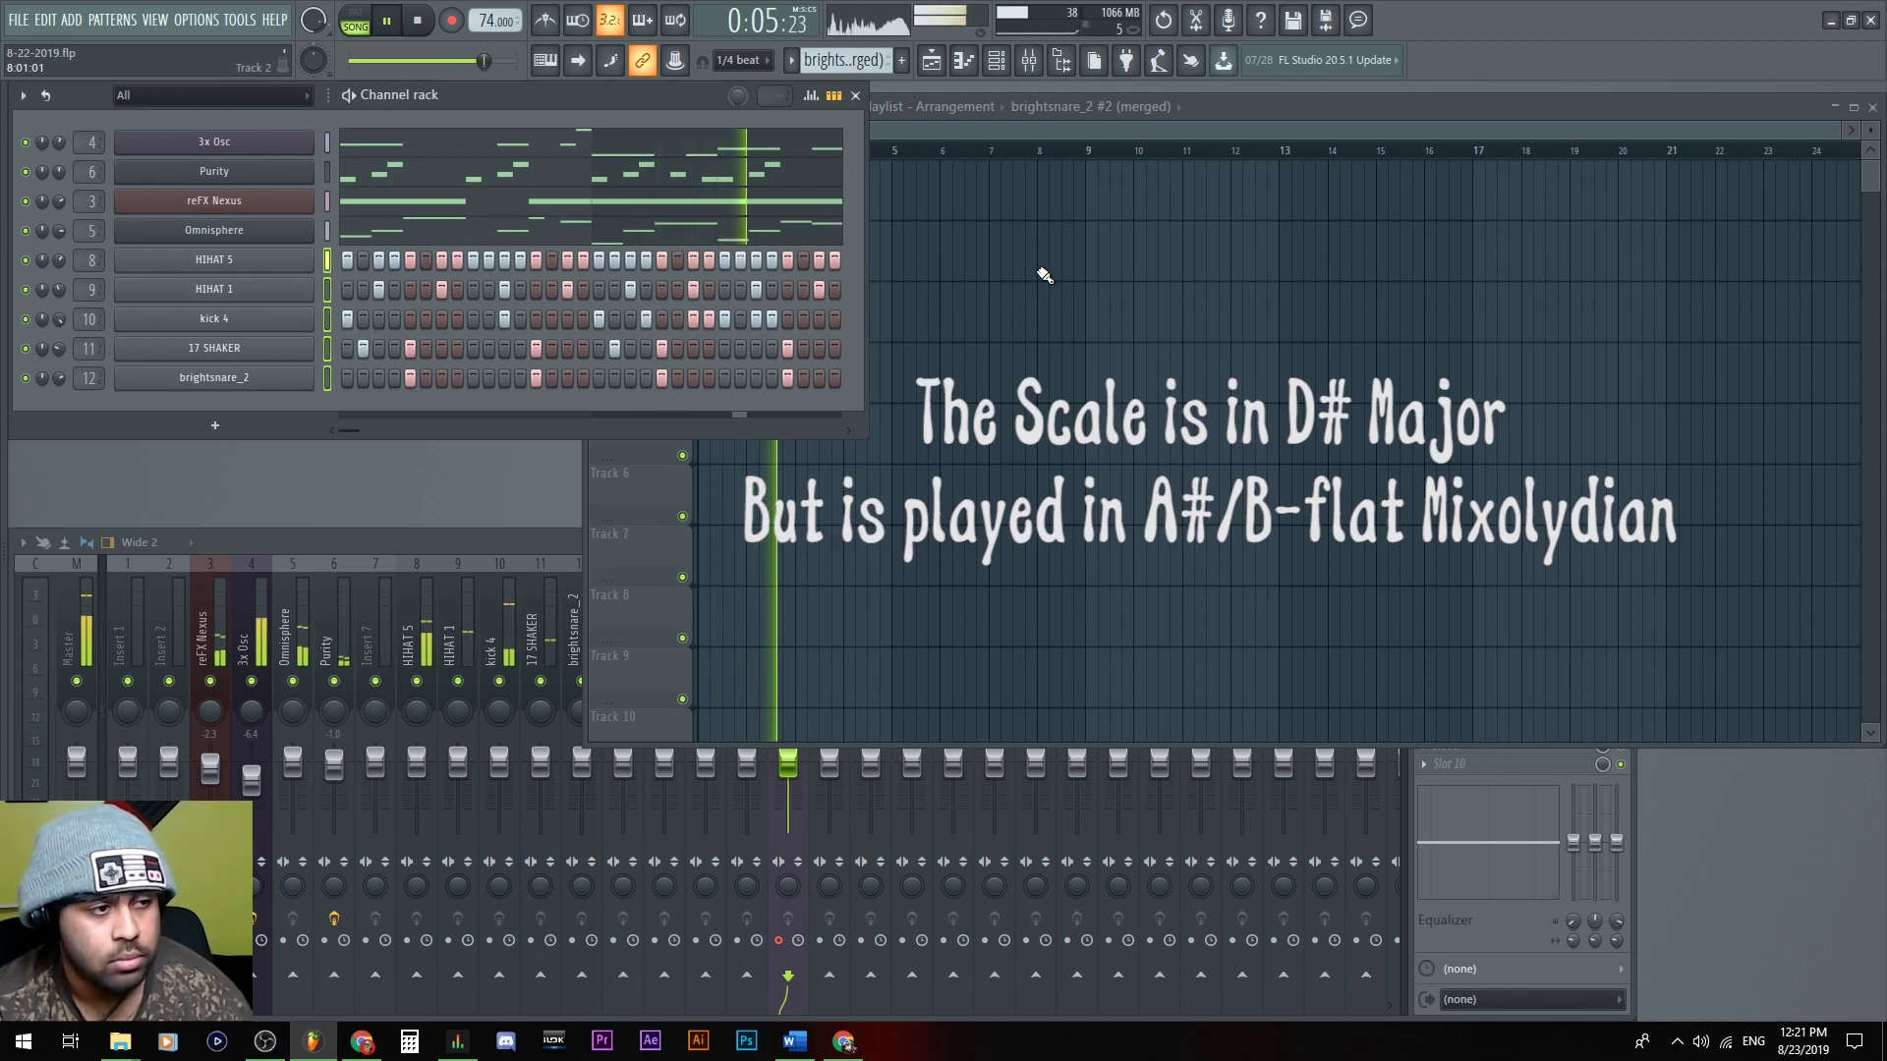
key(space)
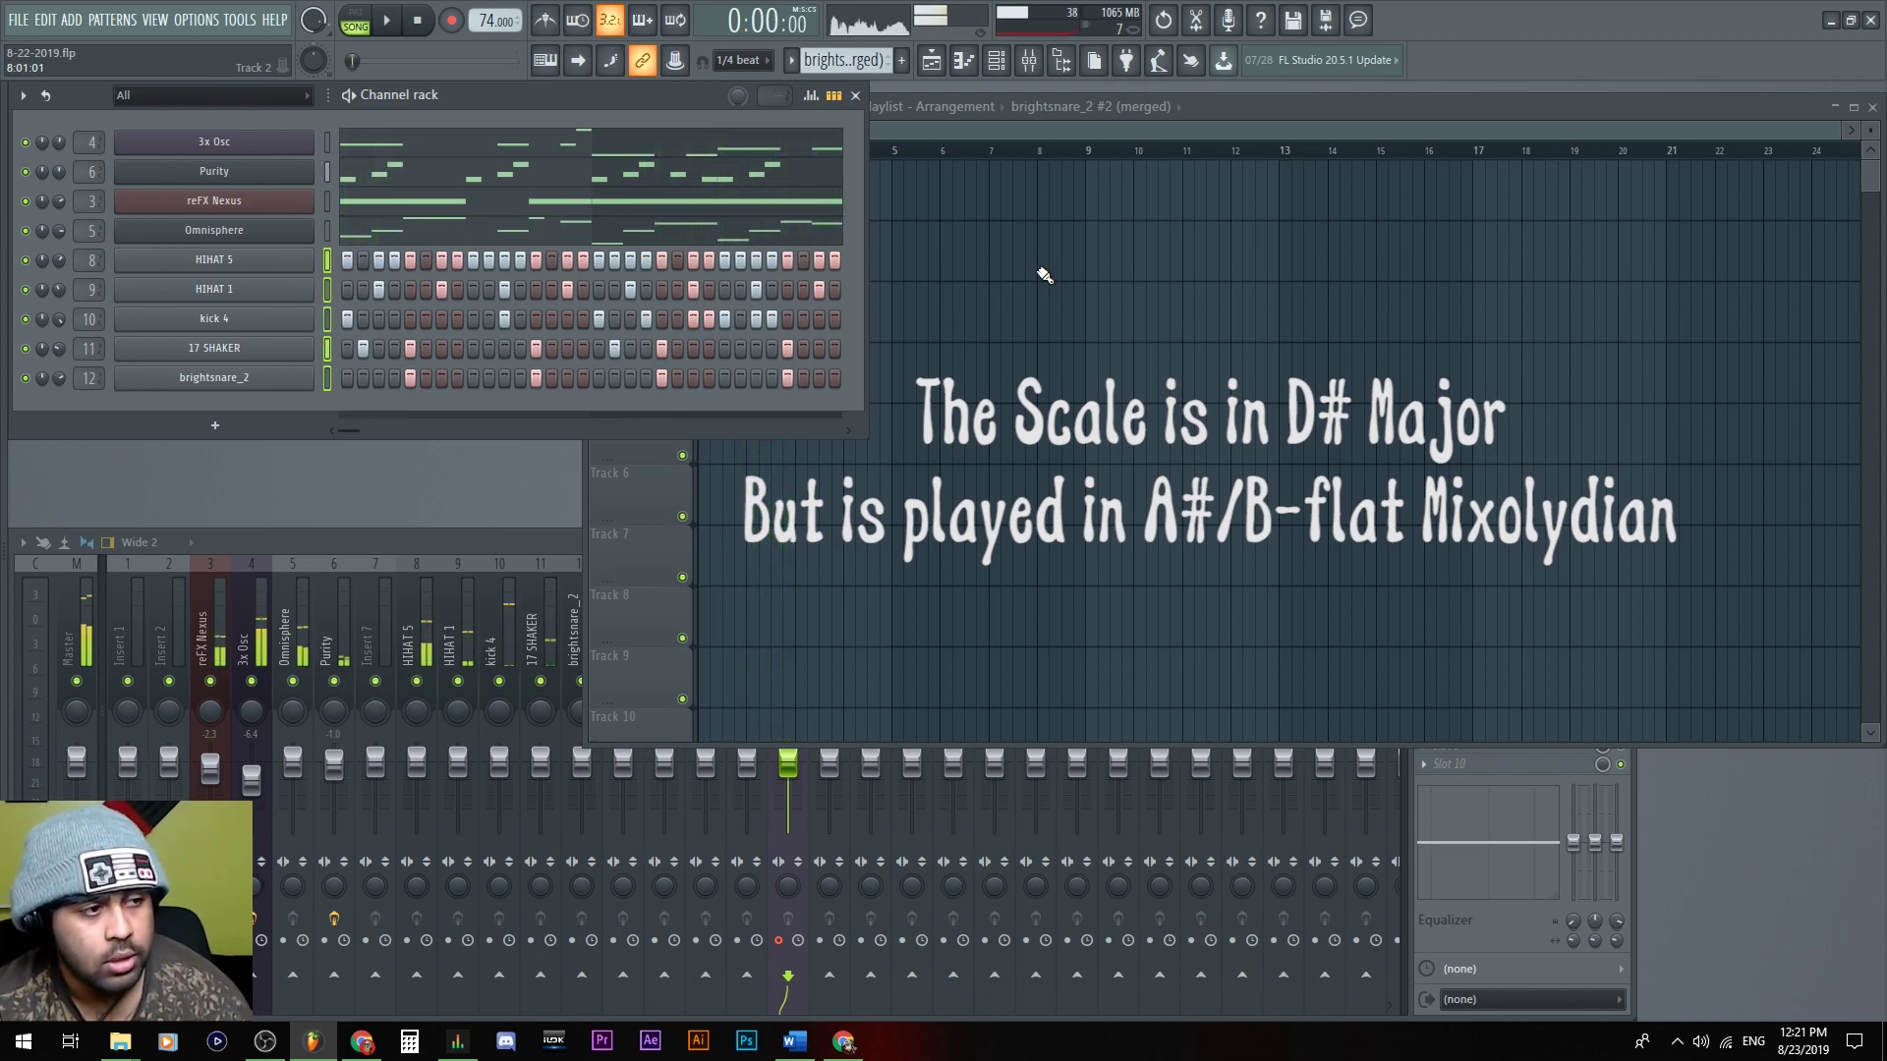
Bring the playlist forward and examine the pattern options for splitting the merged pattern by channel
click(1066, 344)
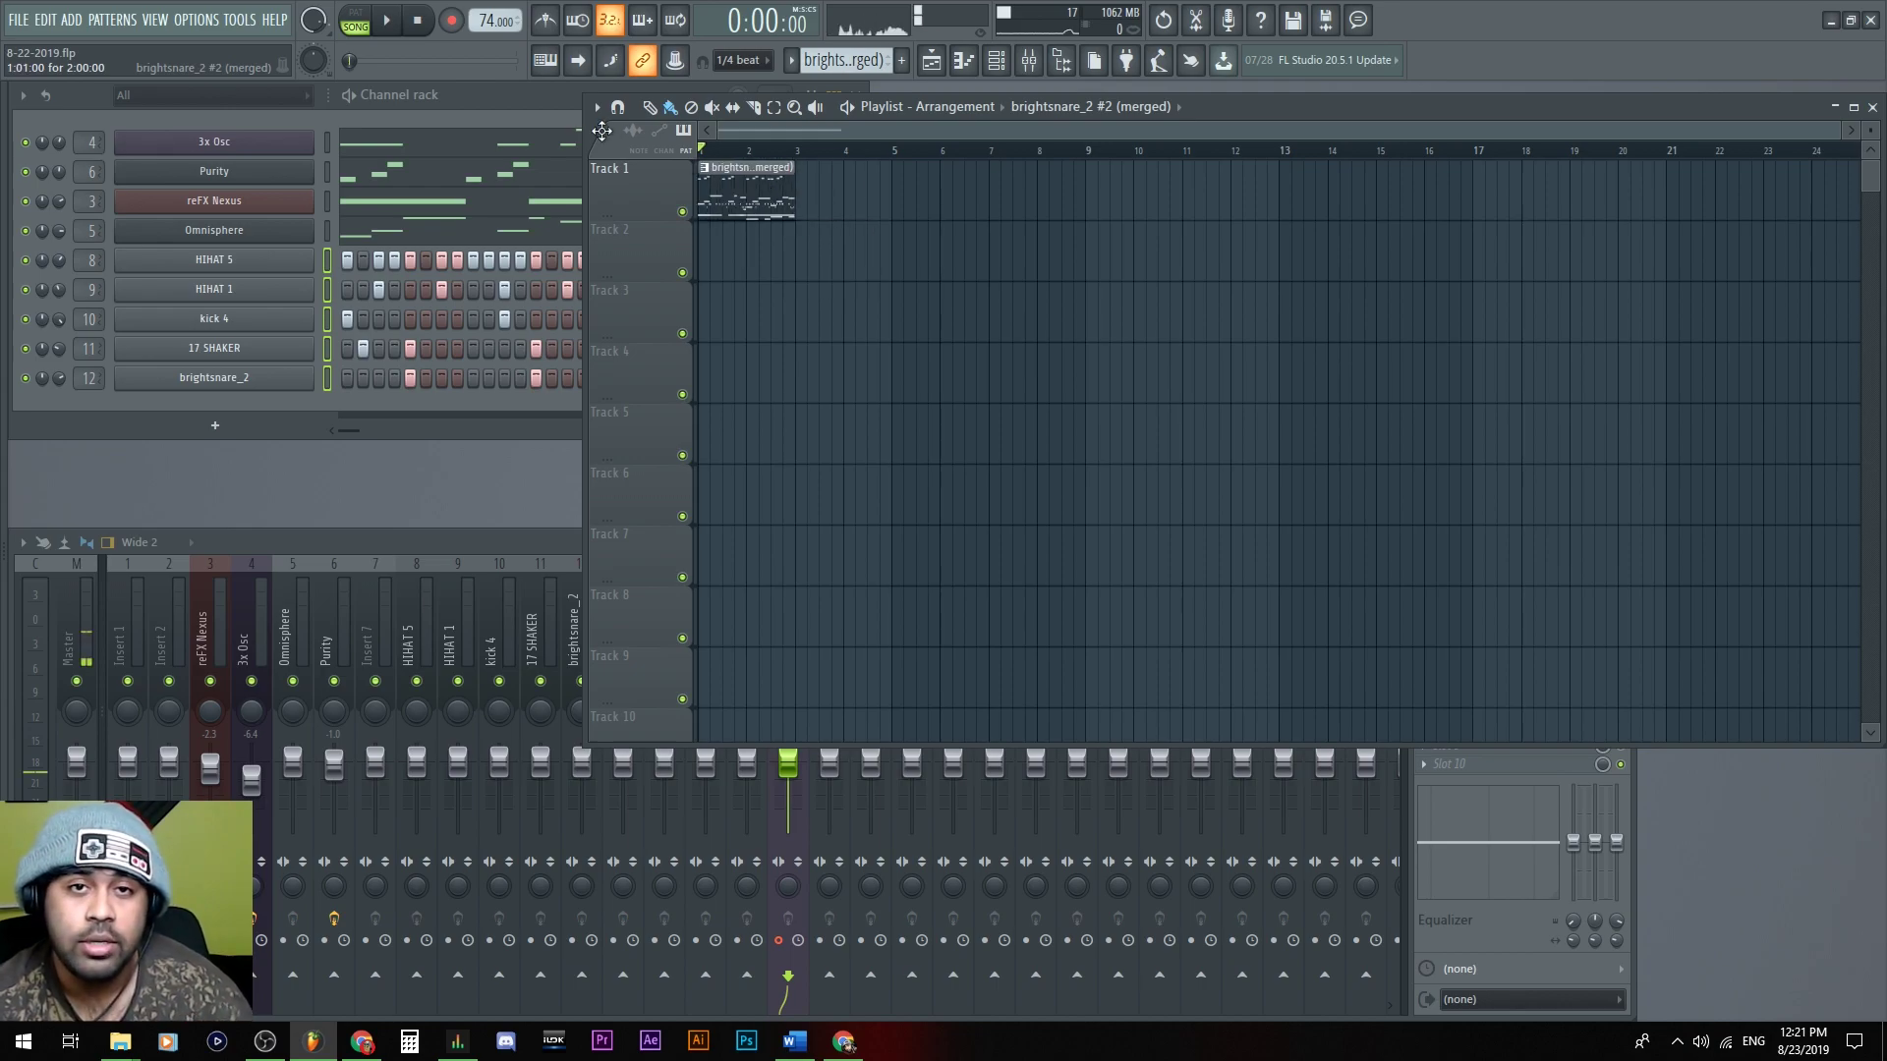
double_click(719, 195)
right_click(1213, 297)
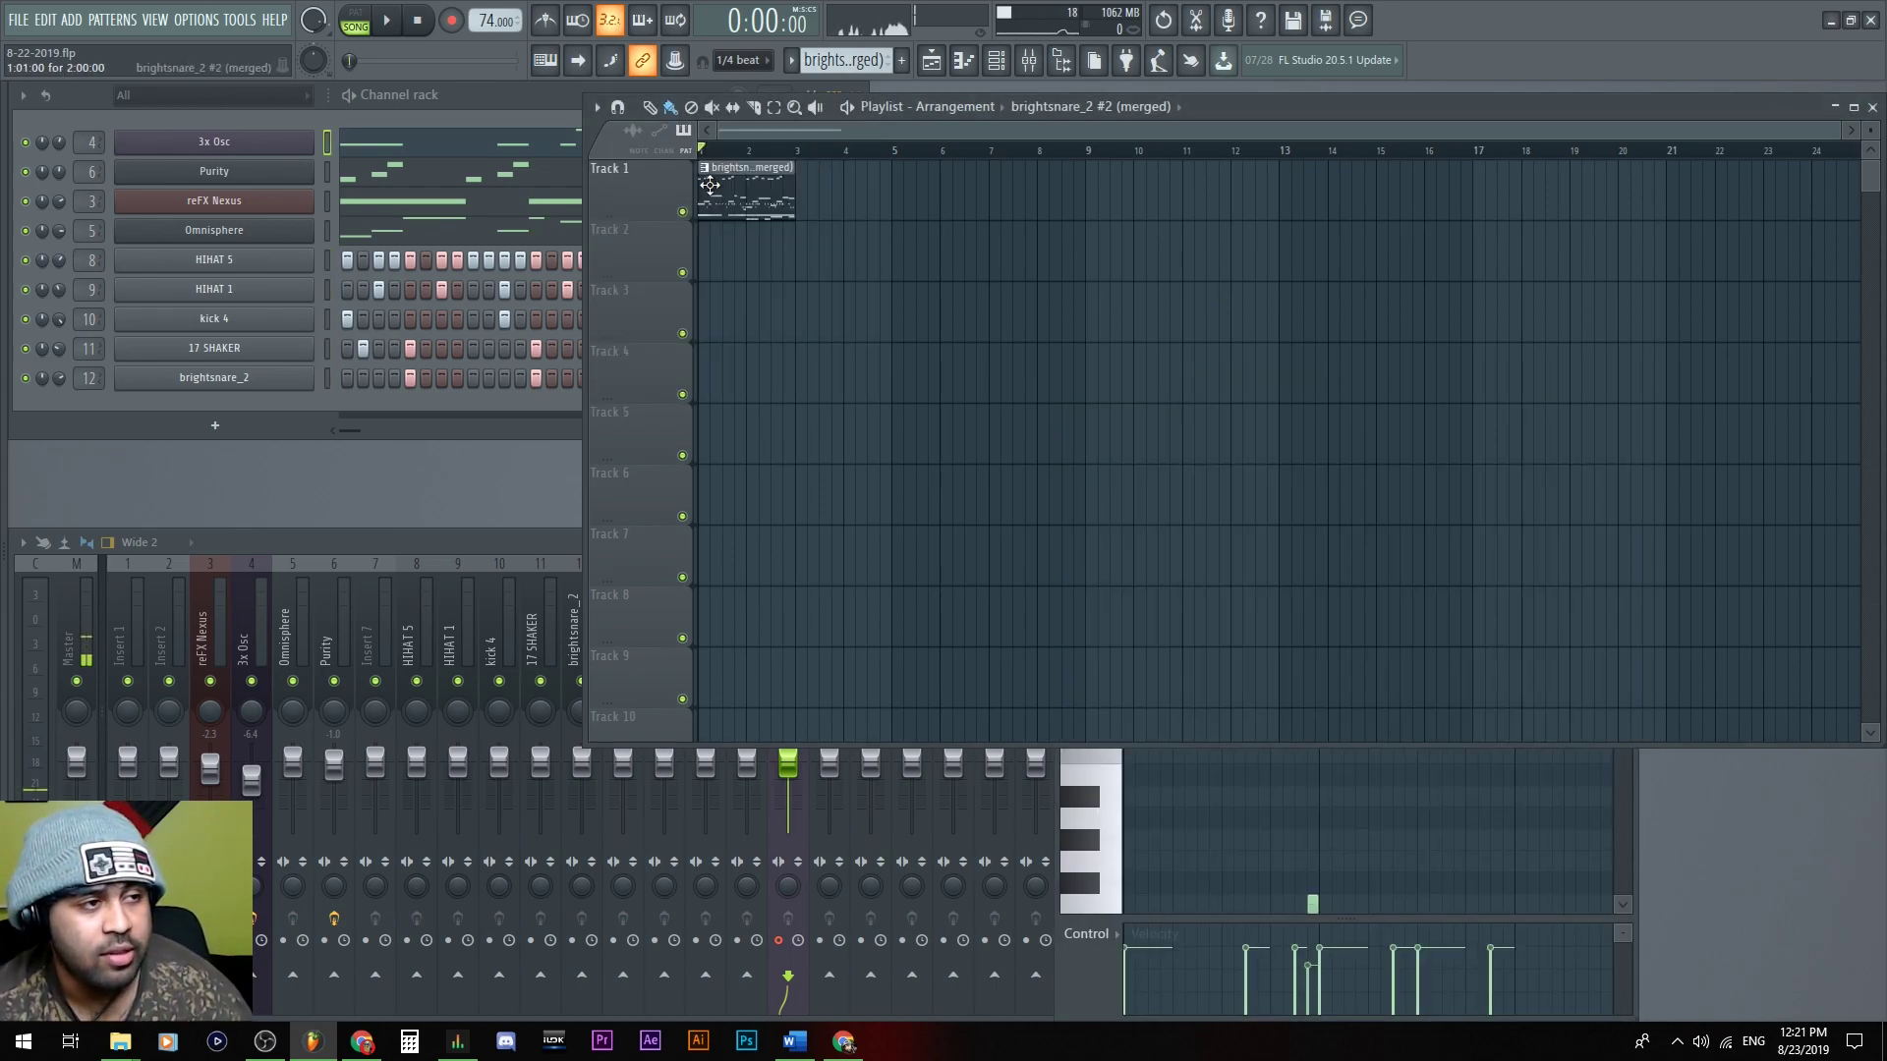
click(792, 61)
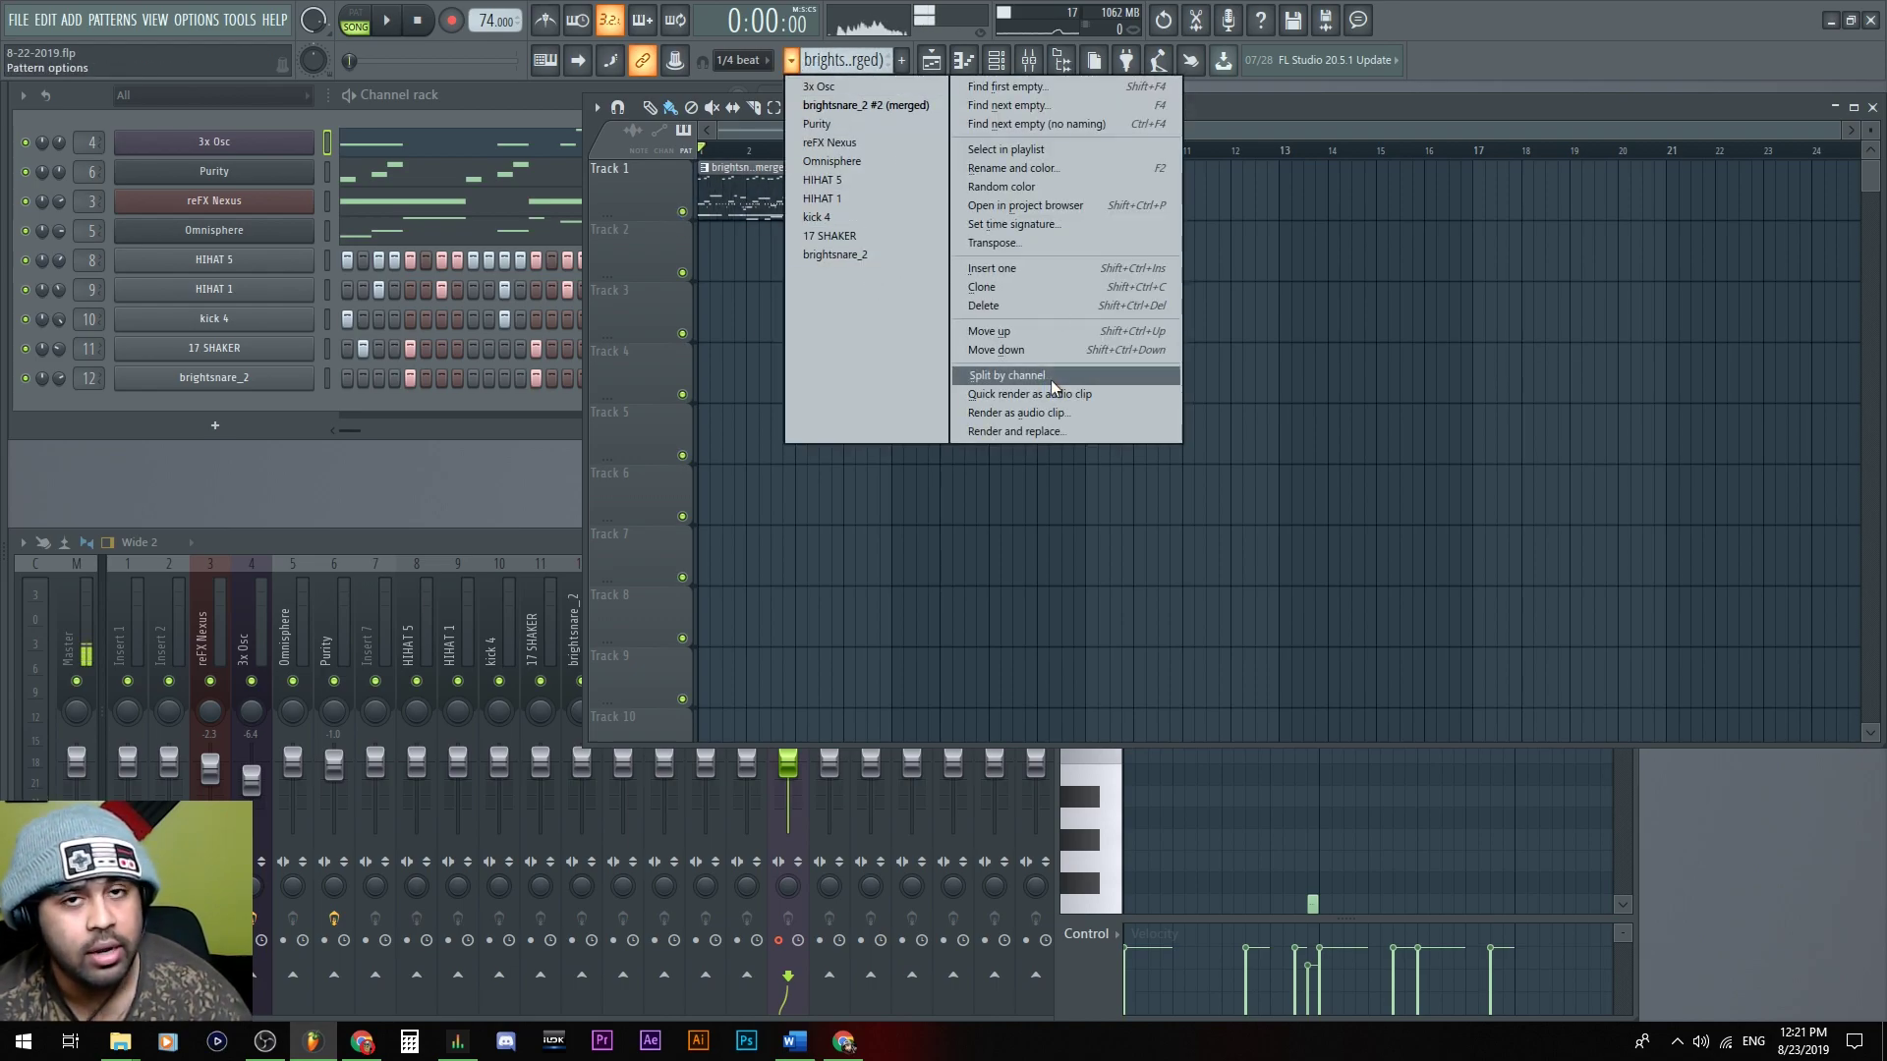
click(1240, 381)
Undo the recent playlist changes step by step until the separate channel clips are back on tracks 1 to 9
key(ctrl+alt+z)
key(ctrl+alt+z)
key(ctrl+alt+z)
key(ctrl+alt+z)
key(ctrl+alt+z)
key(ctrl+alt+z)
key(ctrl+alt+z)
key(ctrl+alt+z)
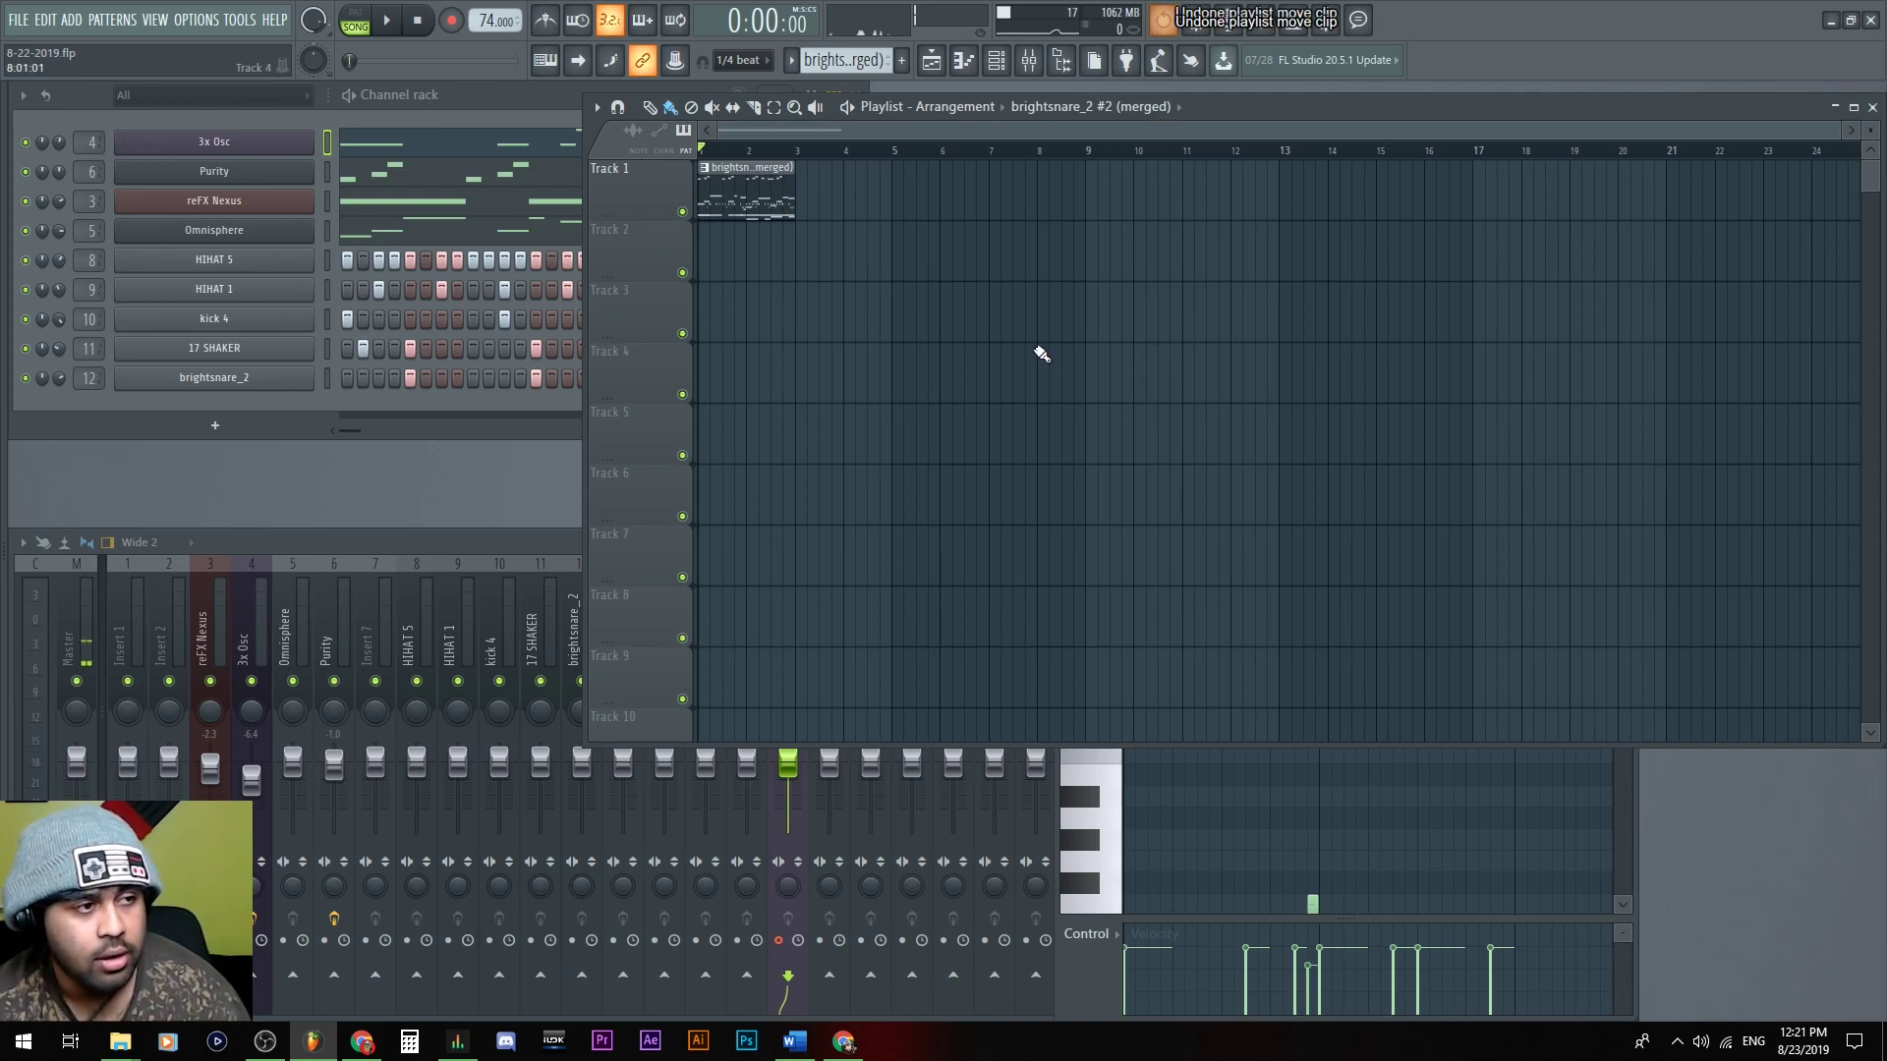
key(ctrl+alt+z)
key(ctrl+alt+z)
key(ctrl+alt+z)
key(ctrl+alt+z)
key(ctrl+alt+z)
key(ctrl+alt+z)
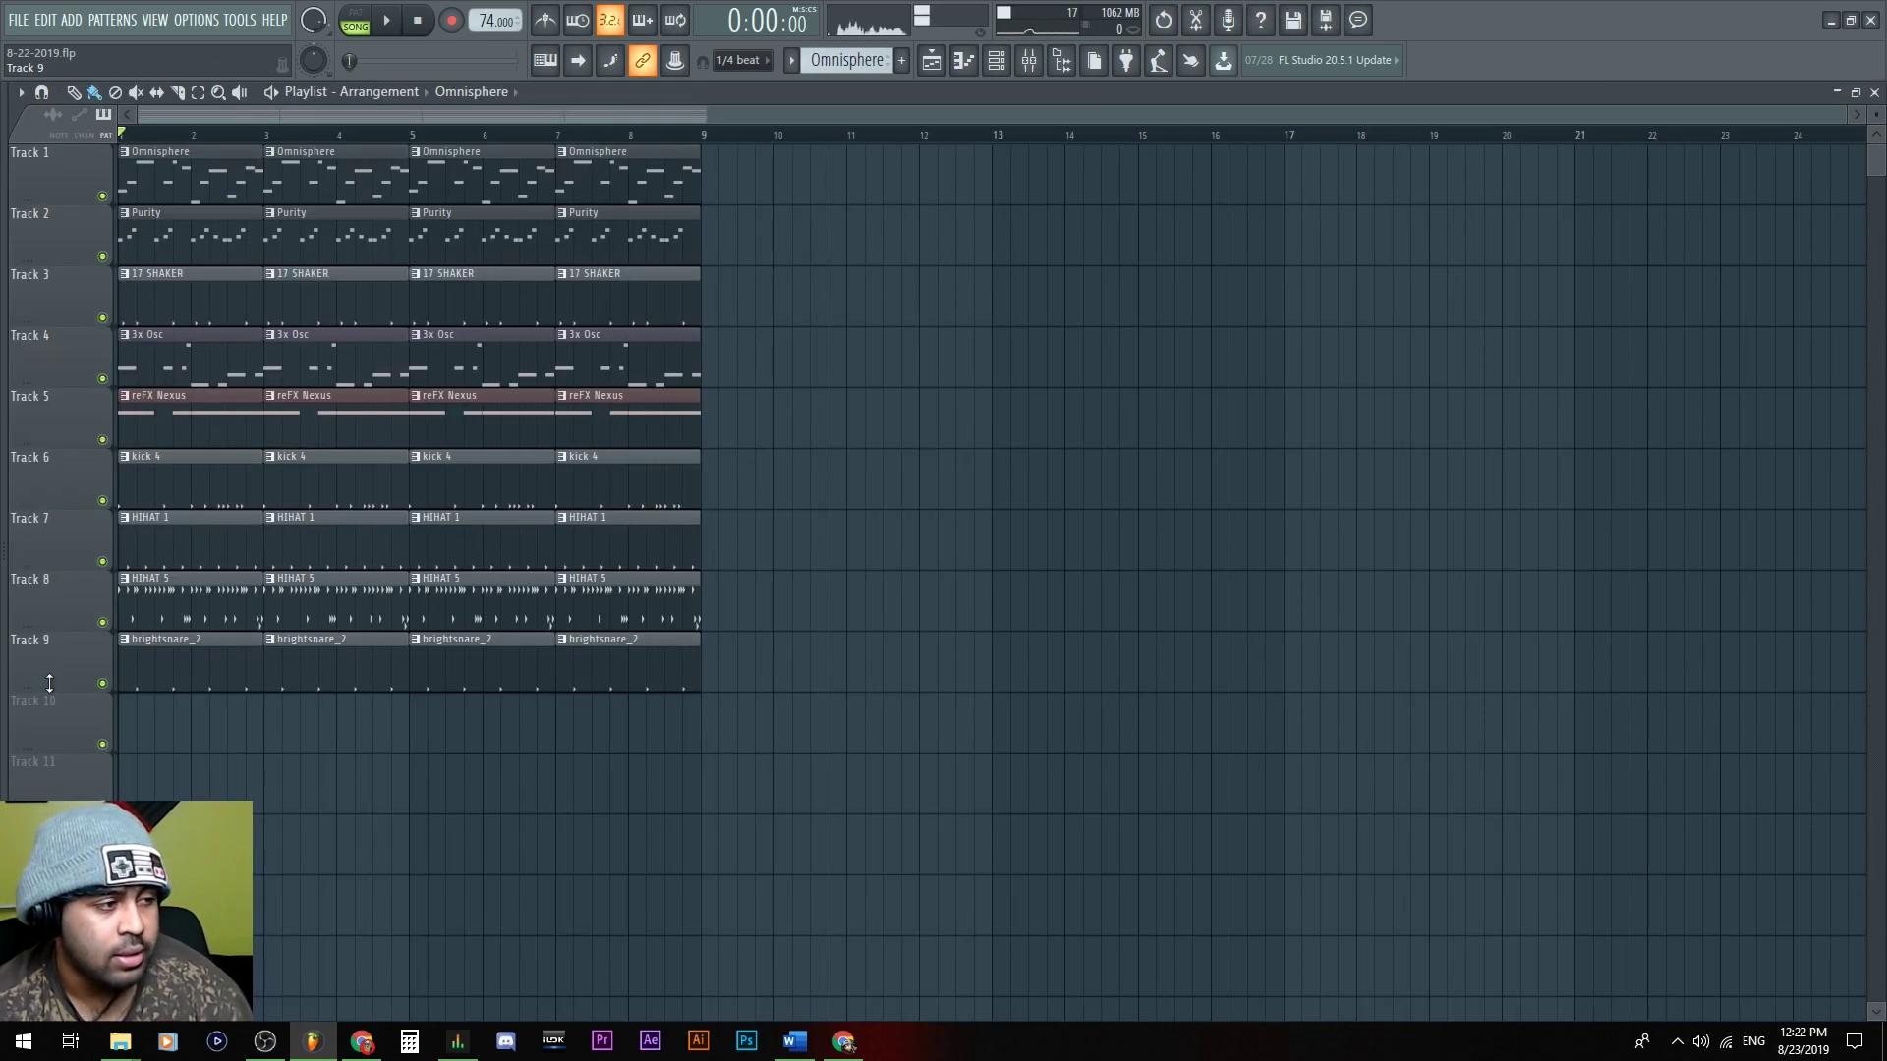
Name playlist tracks 1 to 9 after the instrument clips they contain
right_click(46, 675)
click(90, 634)
right_click(70, 599)
click(116, 634)
right_click(54, 535)
click(98, 573)
right_click(49, 474)
click(98, 513)
right_click(55, 411)
click(74, 454)
right_click(66, 355)
click(77, 394)
right_click(42, 303)
click(59, 332)
right_click(60, 239)
click(69, 272)
right_click(61, 179)
Reorder the playlist tracks so 3x Osc is first and reFX Nexus second
drag(59, 359, 49, 171)
drag(27, 416, 39, 228)
Colour the Omnisphere track blue and the Purity track purple
double_click(57, 298)
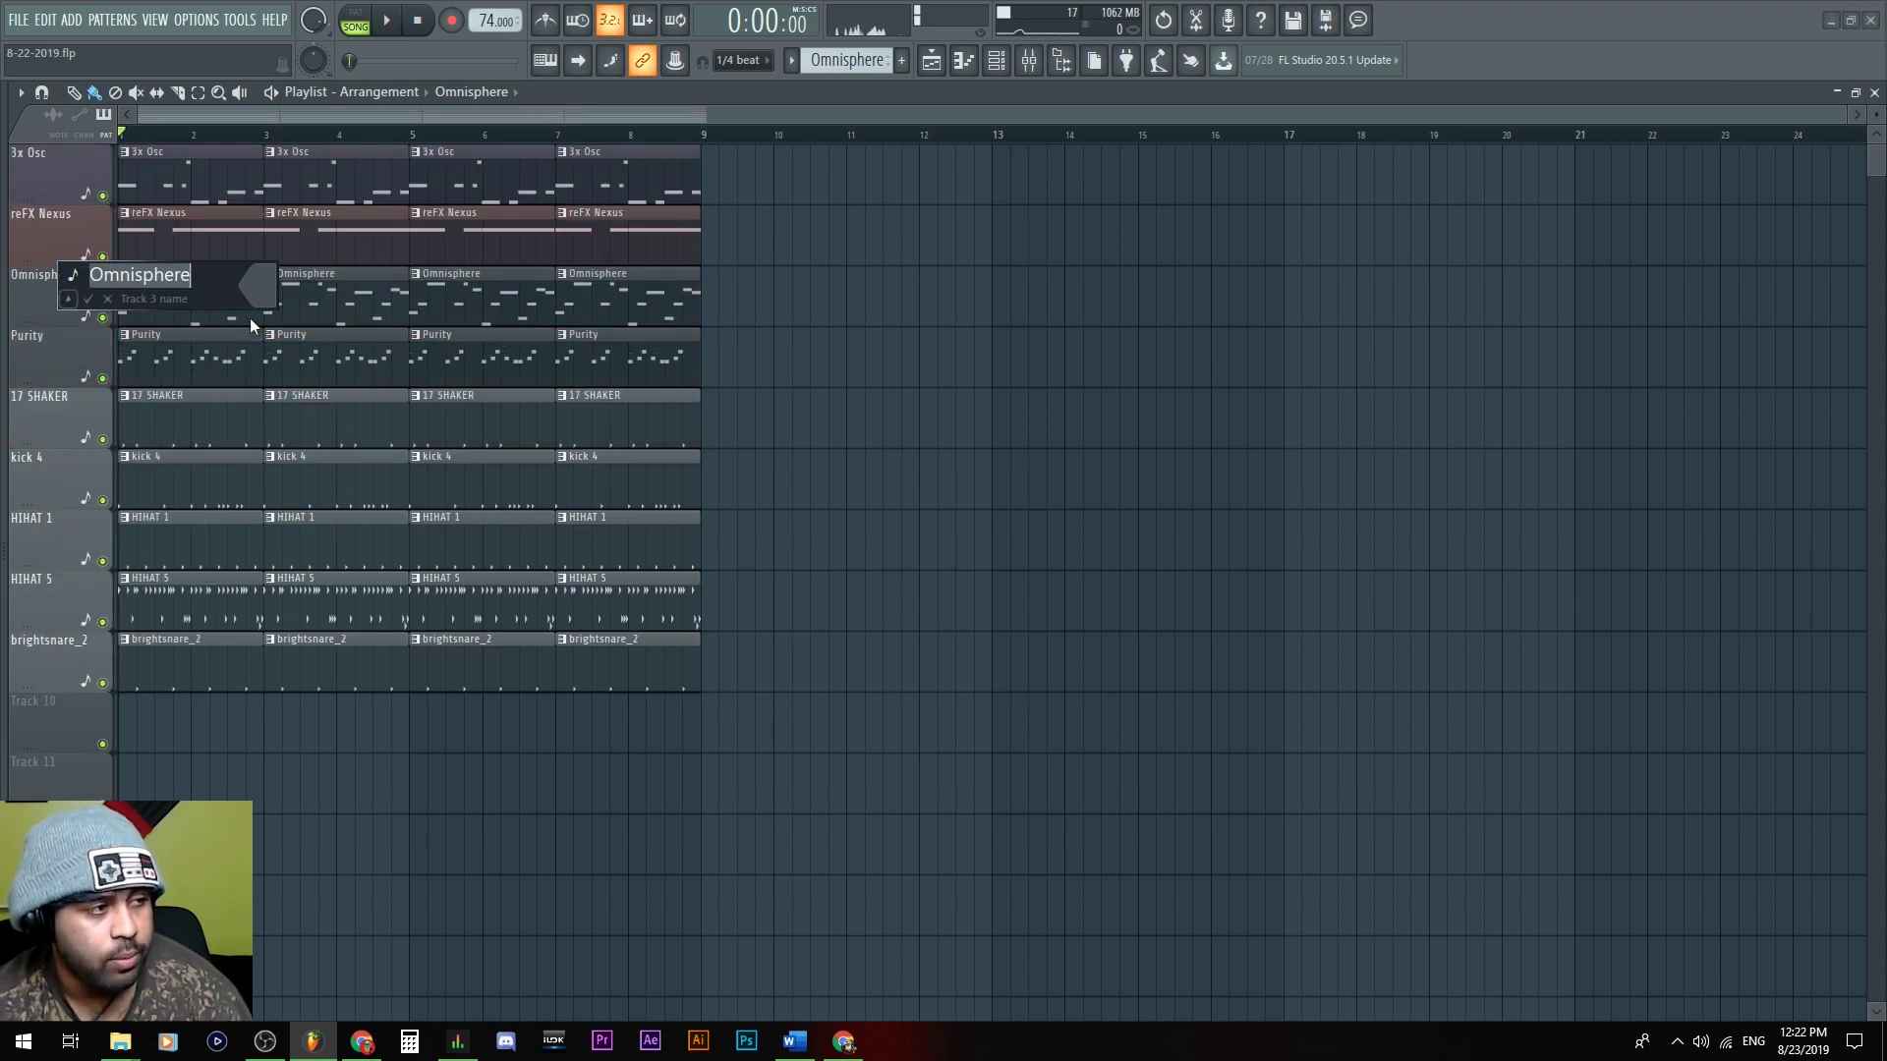
click(278, 297)
click(439, 285)
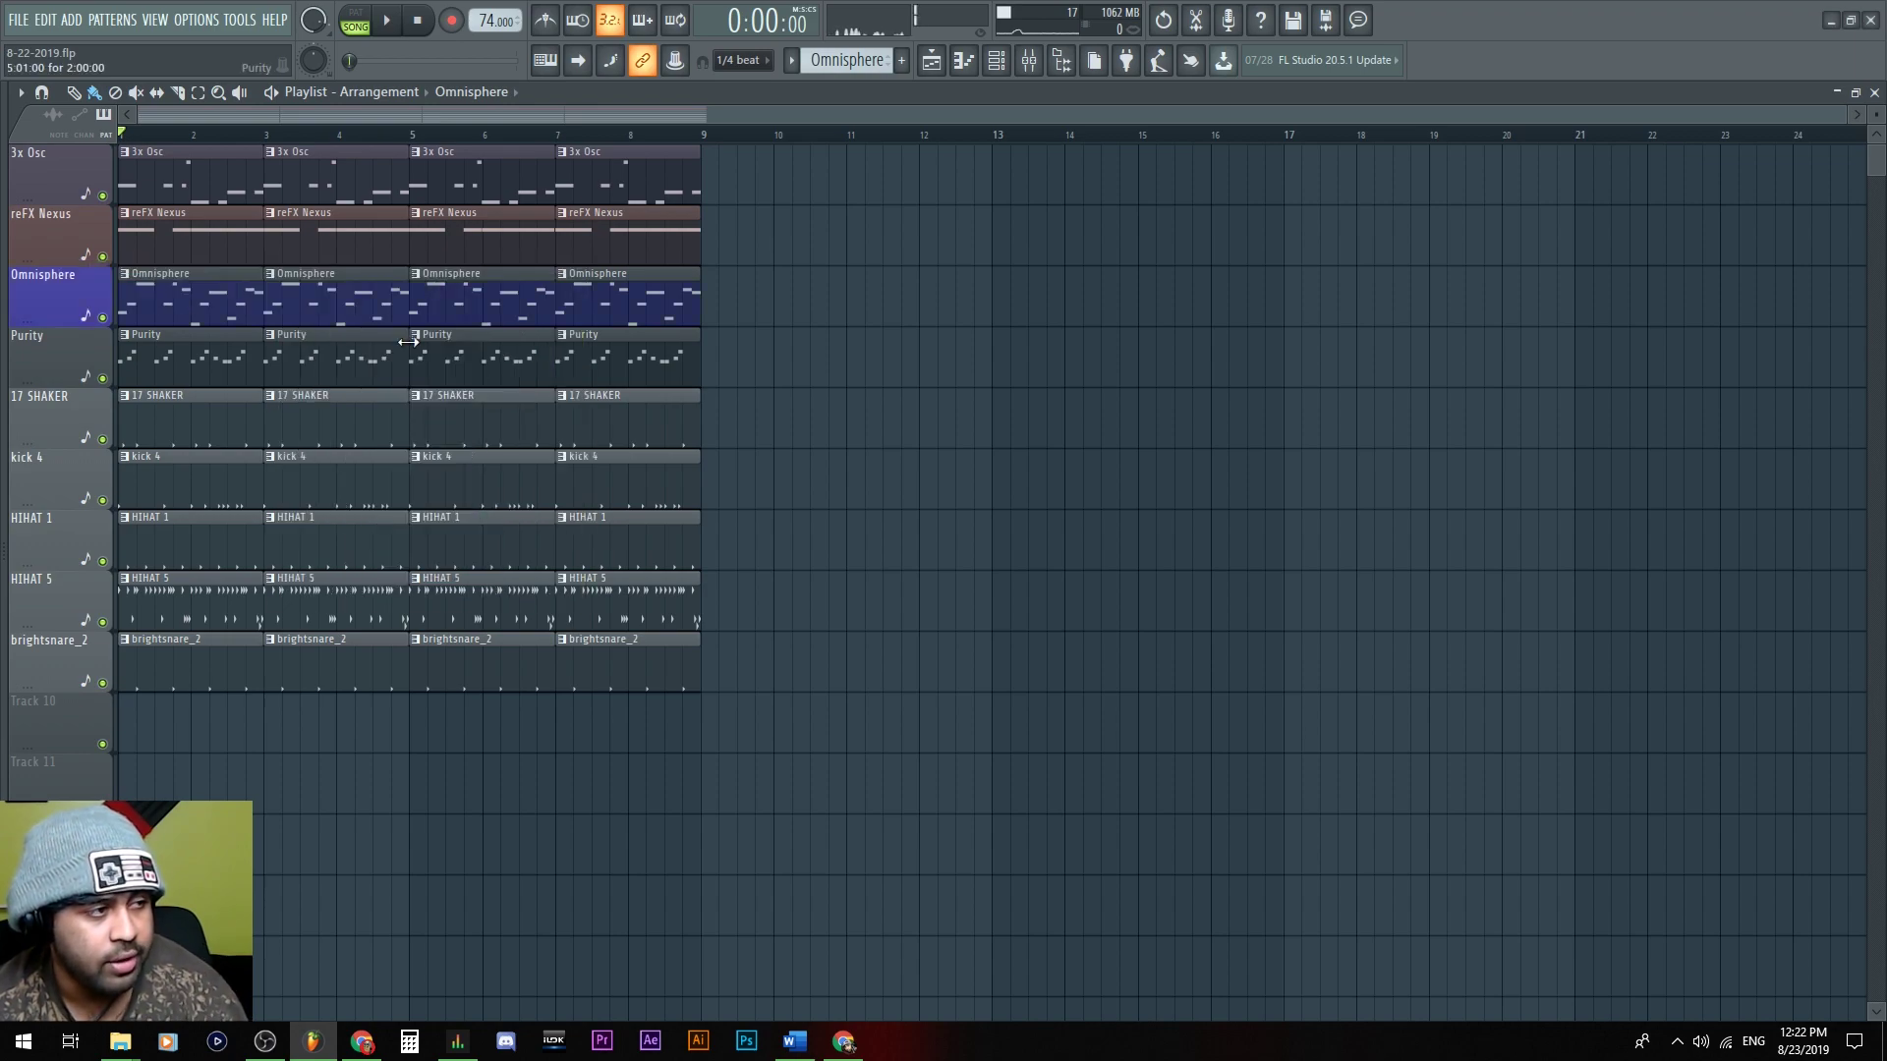
scroll(21, 362, down, 2)
double_click(47, 280)
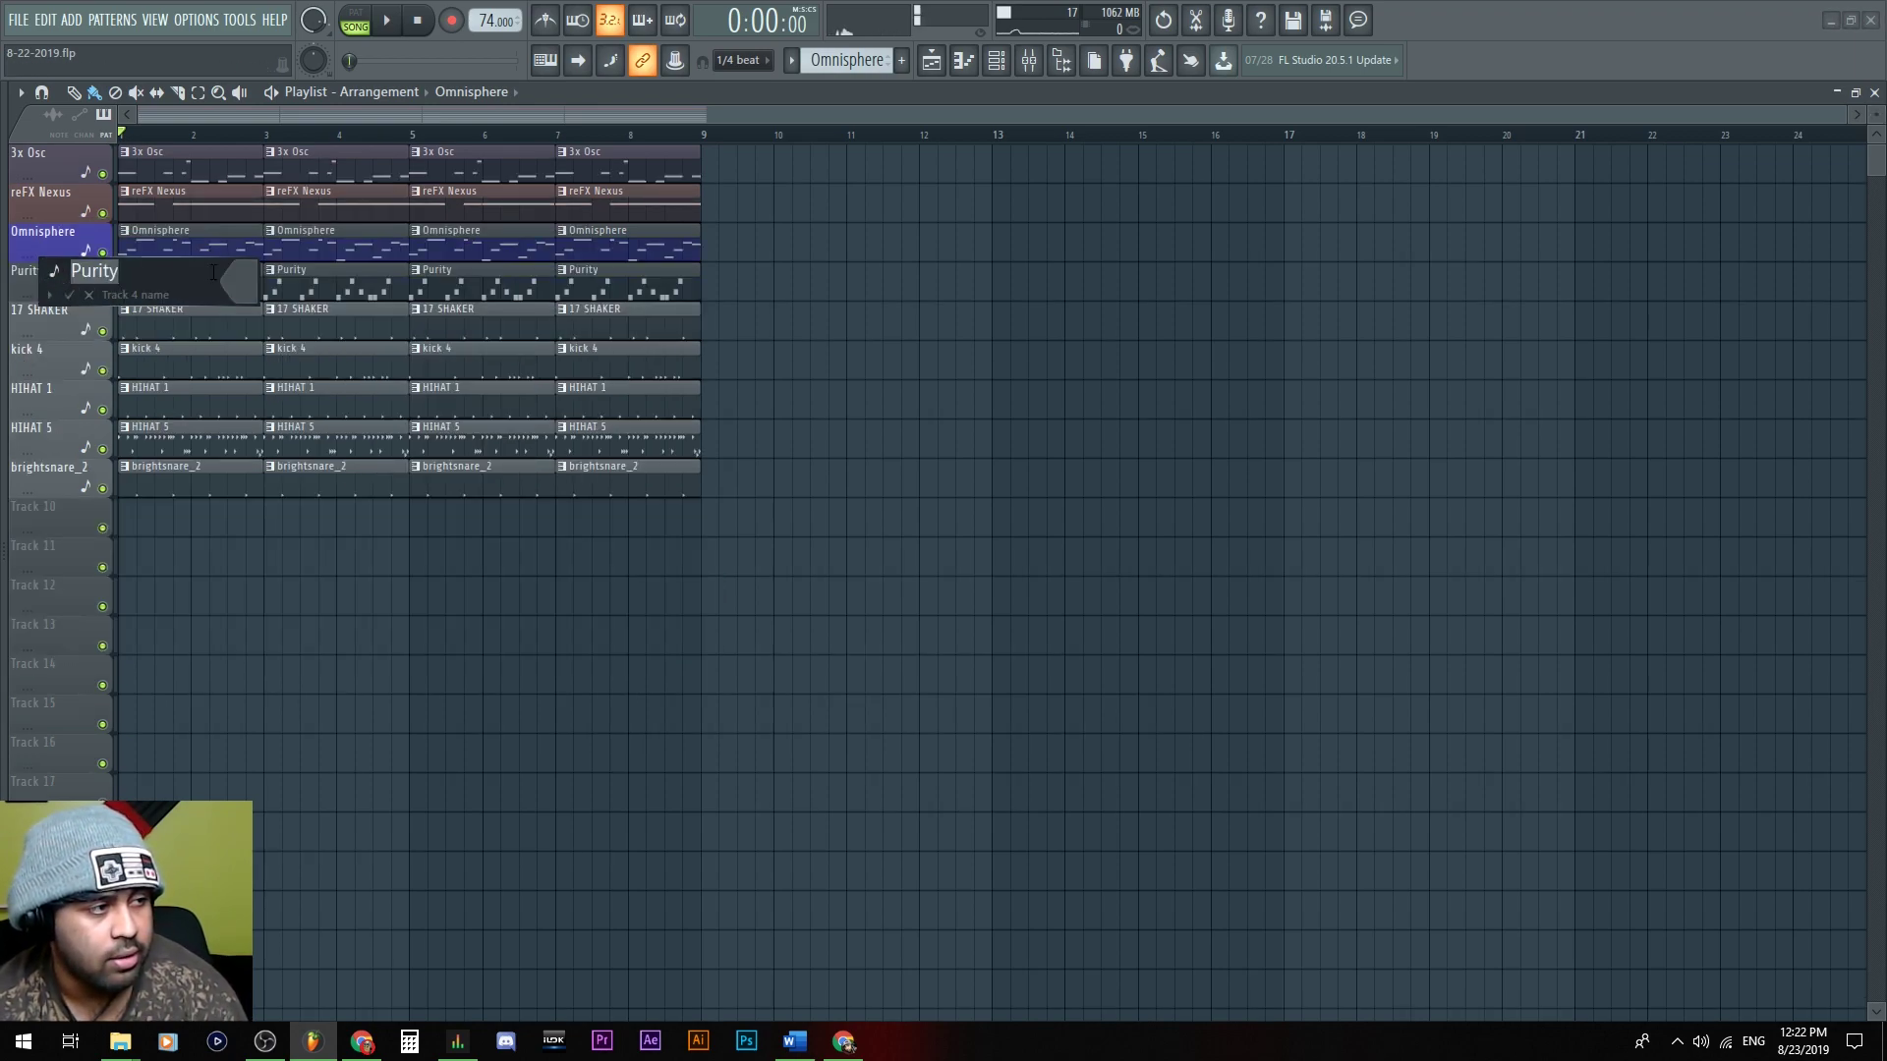
click(237, 289)
click(455, 283)
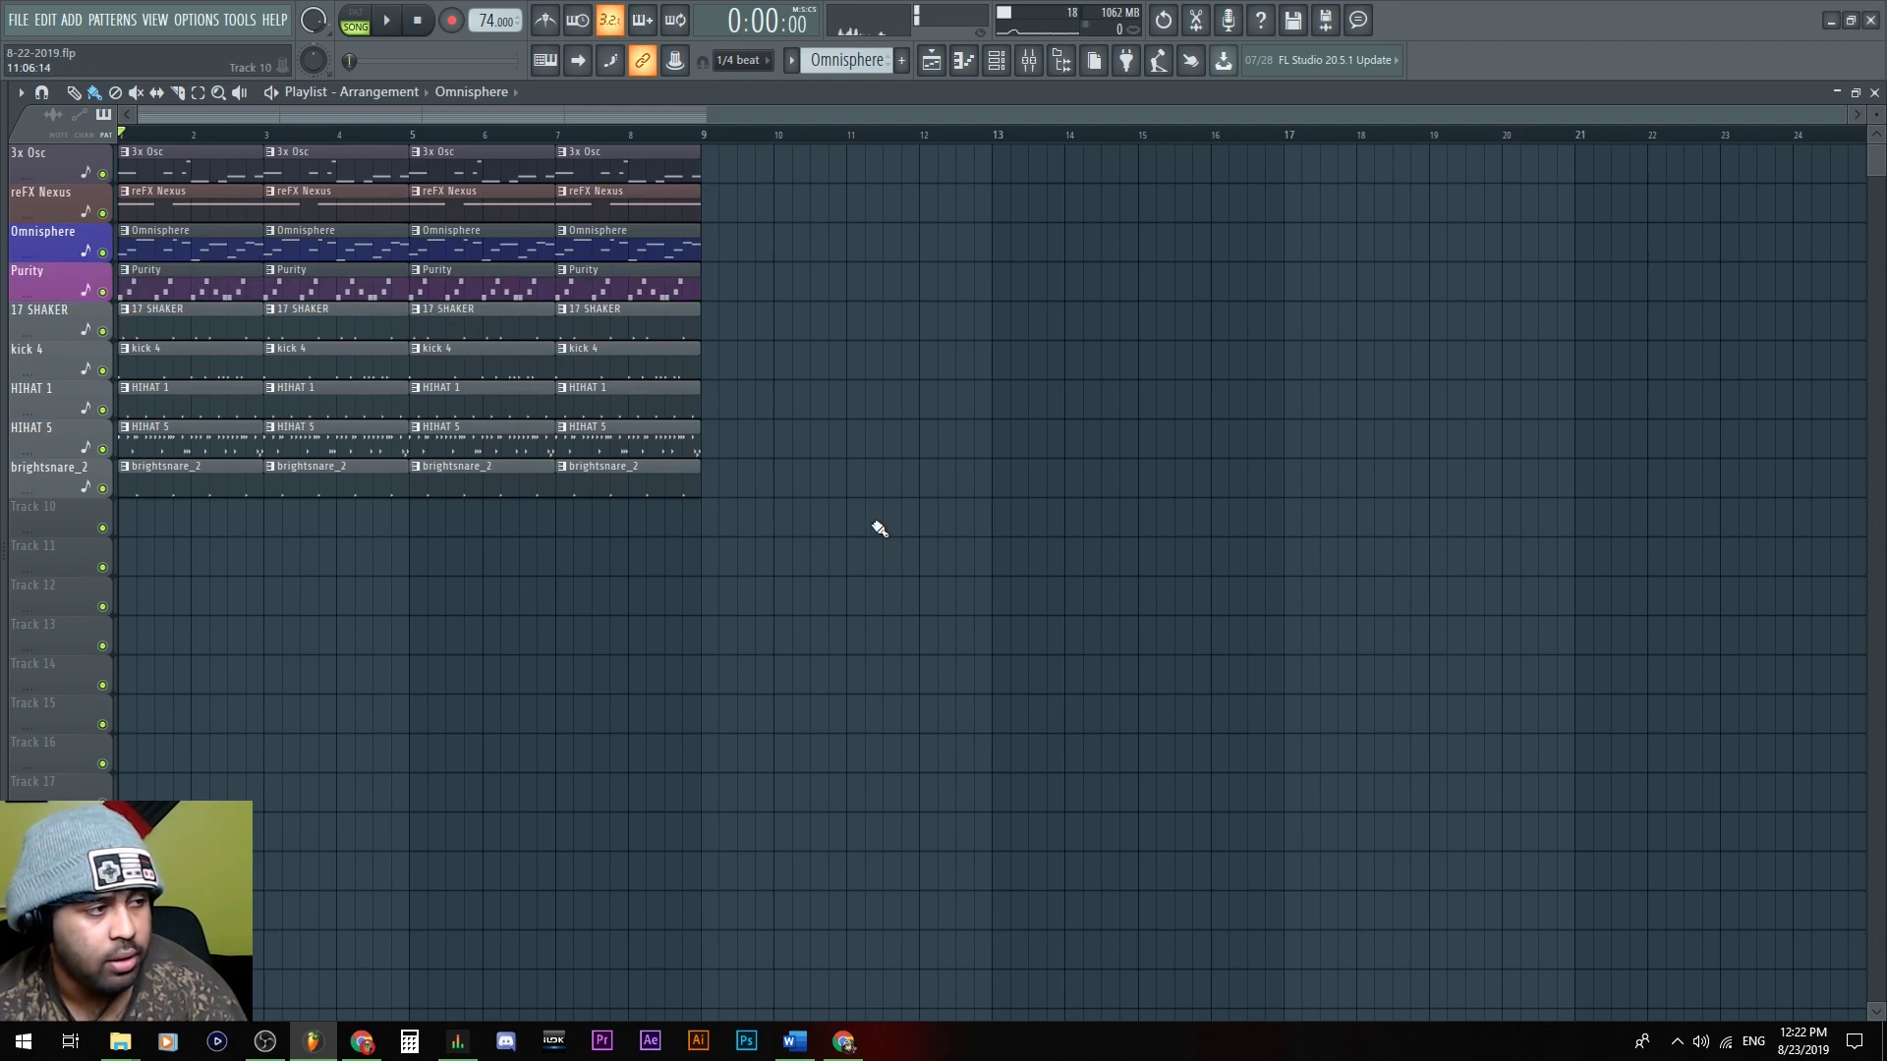
Colour the 17 SHAKER and kick 4 tracks olive green
double_click(59, 317)
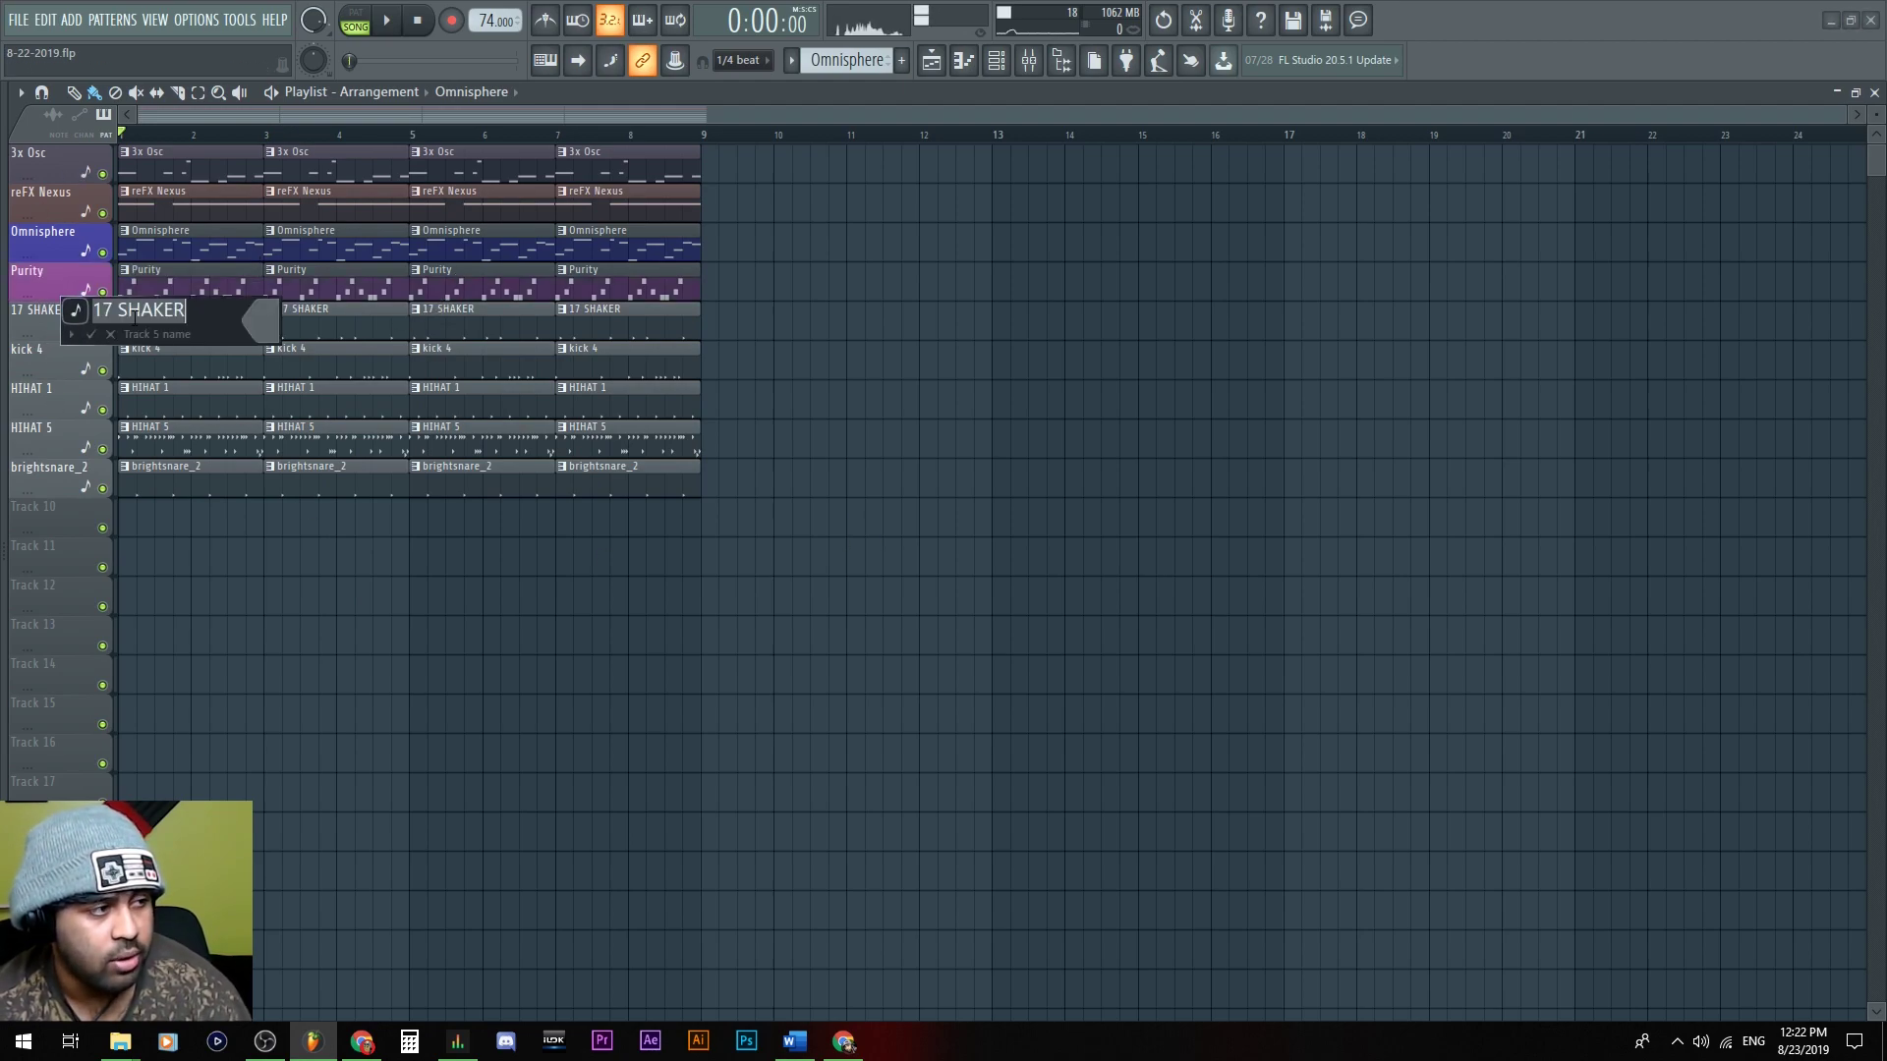
click(251, 320)
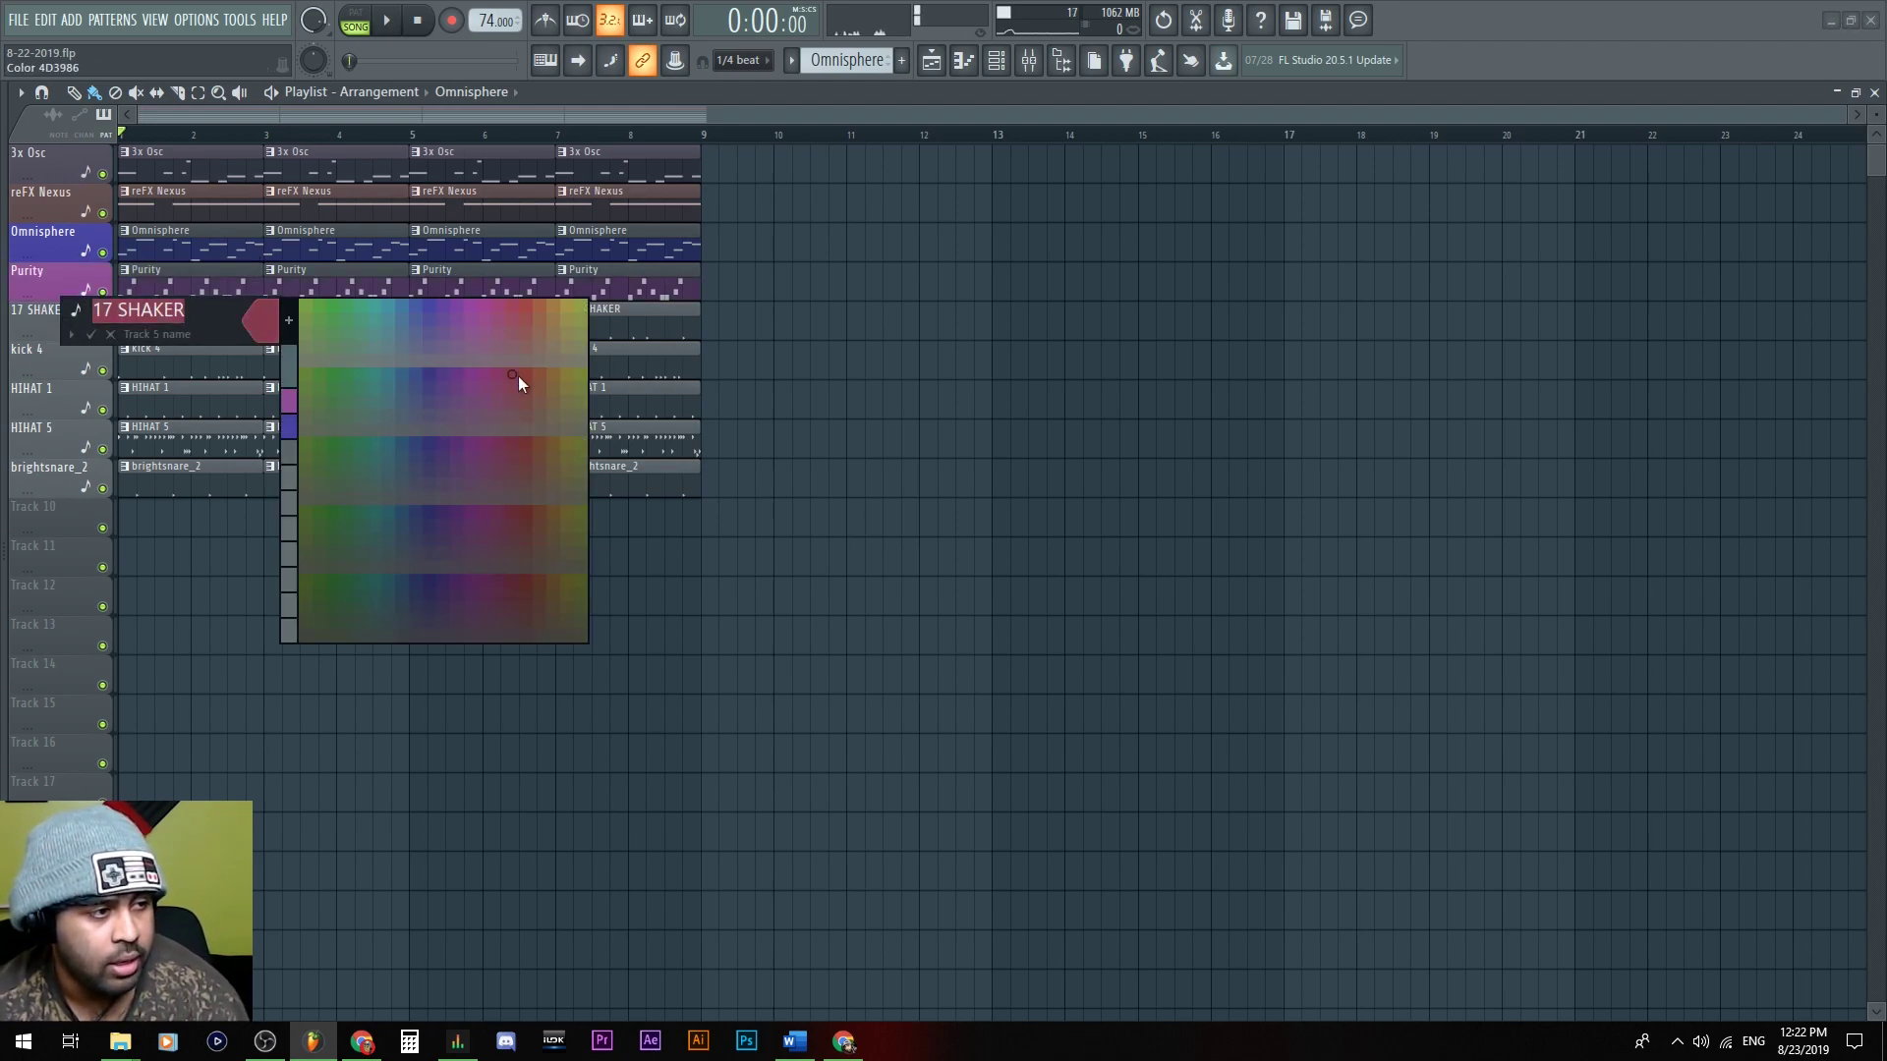
click(575, 379)
double_click(69, 354)
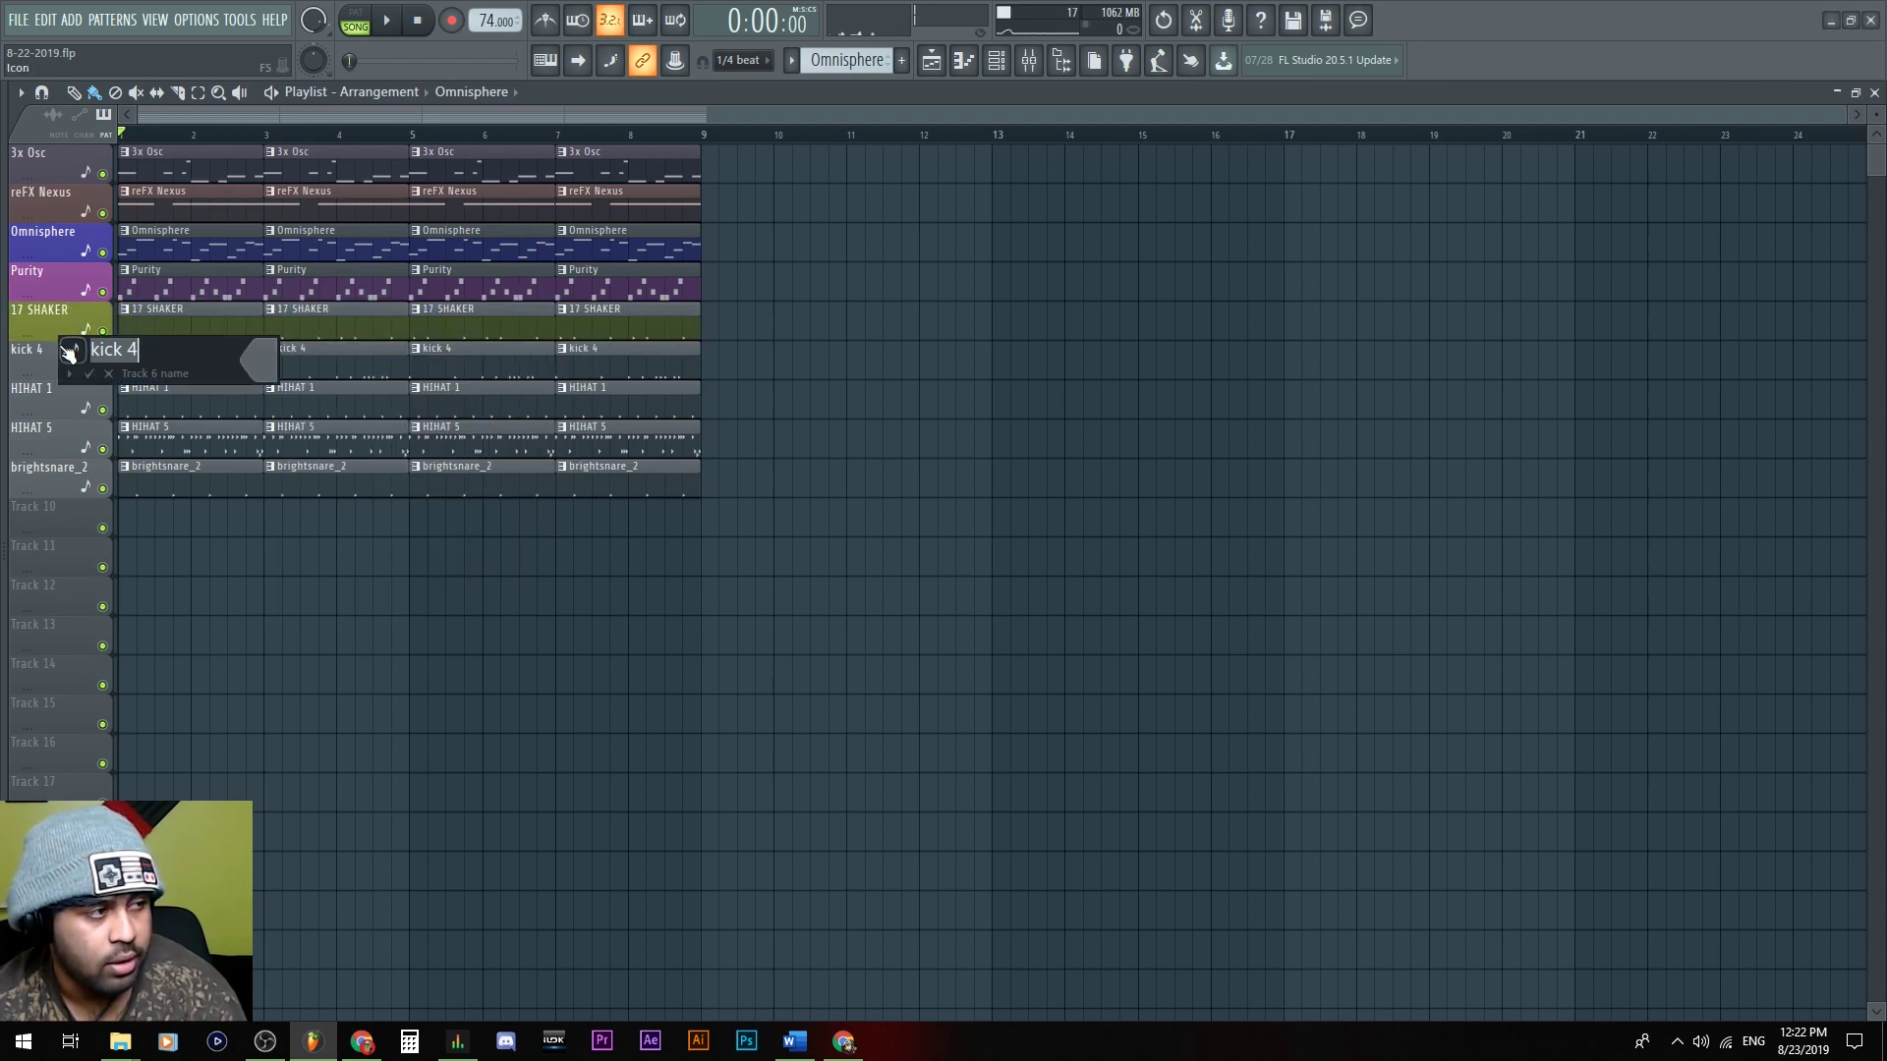
click(253, 342)
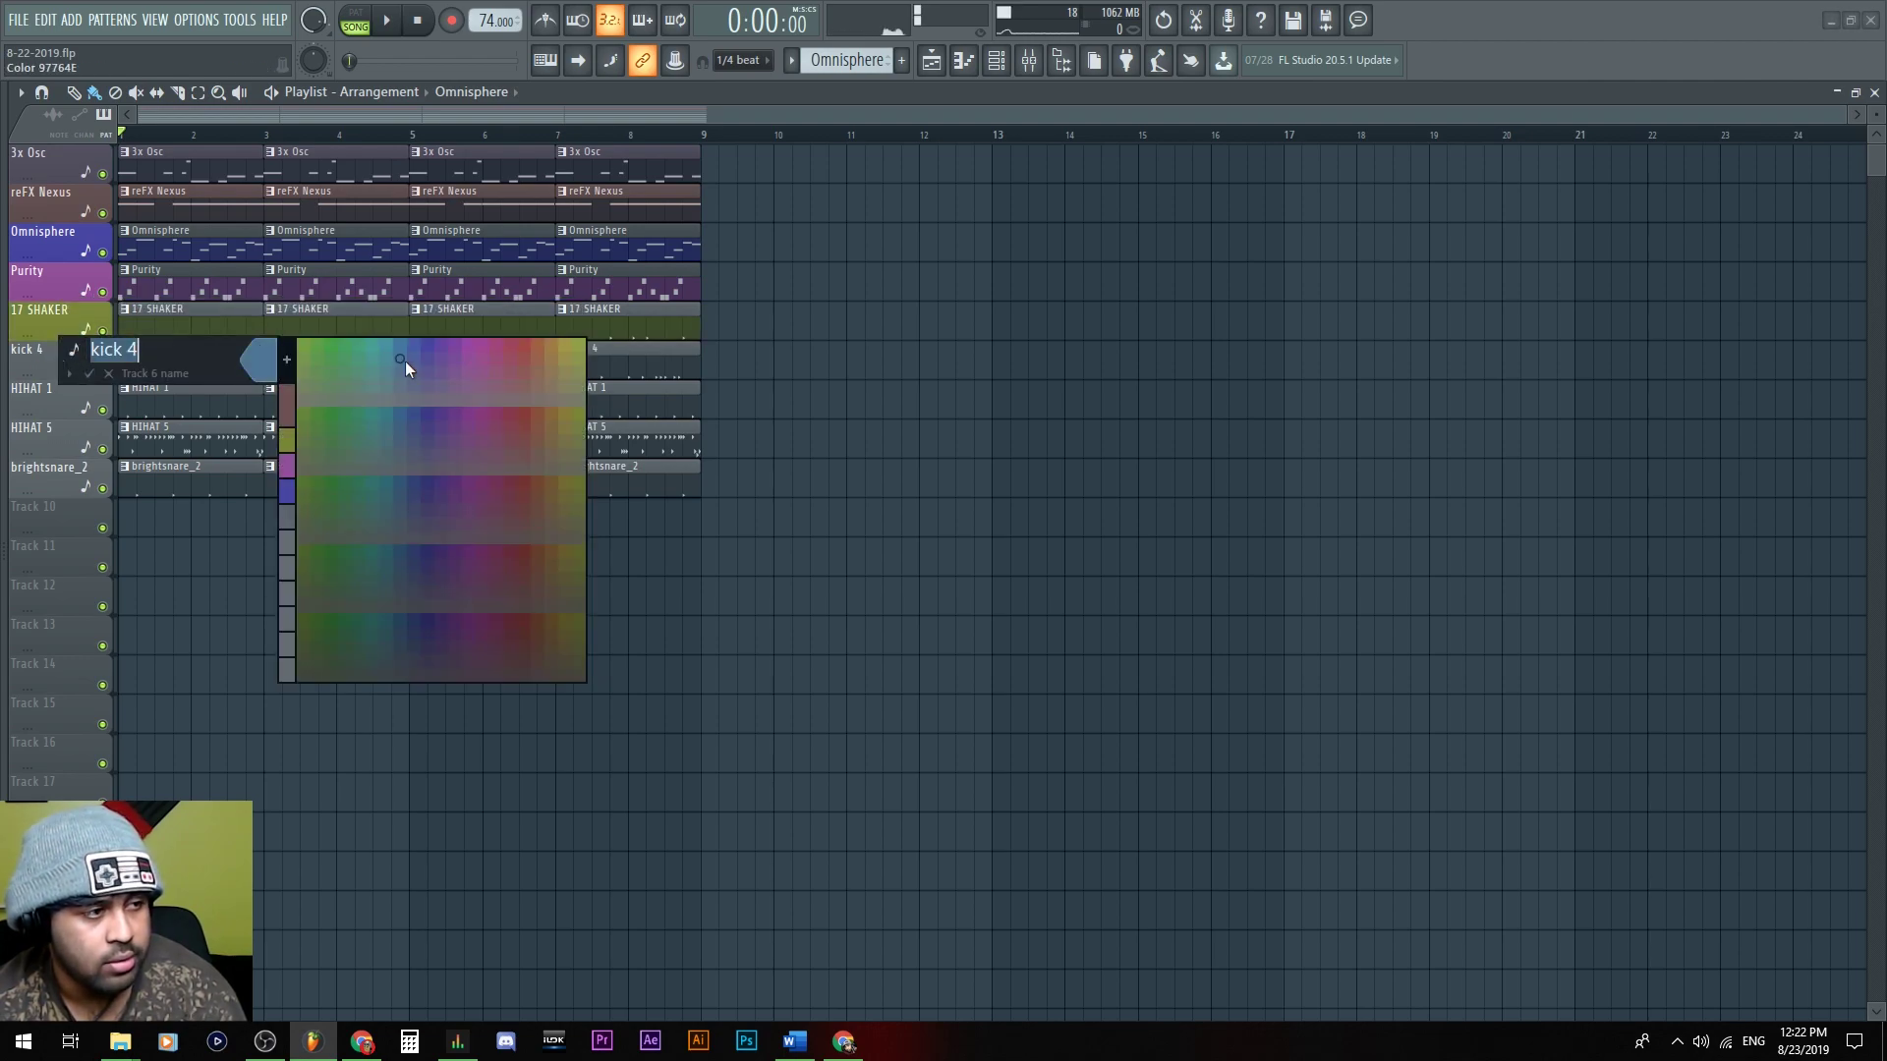
click(575, 407)
Colour the HIHAT 1, HIHAT 5 and brightsnare_2 tracks the same olive green as the other drum tracks
double_click(49, 412)
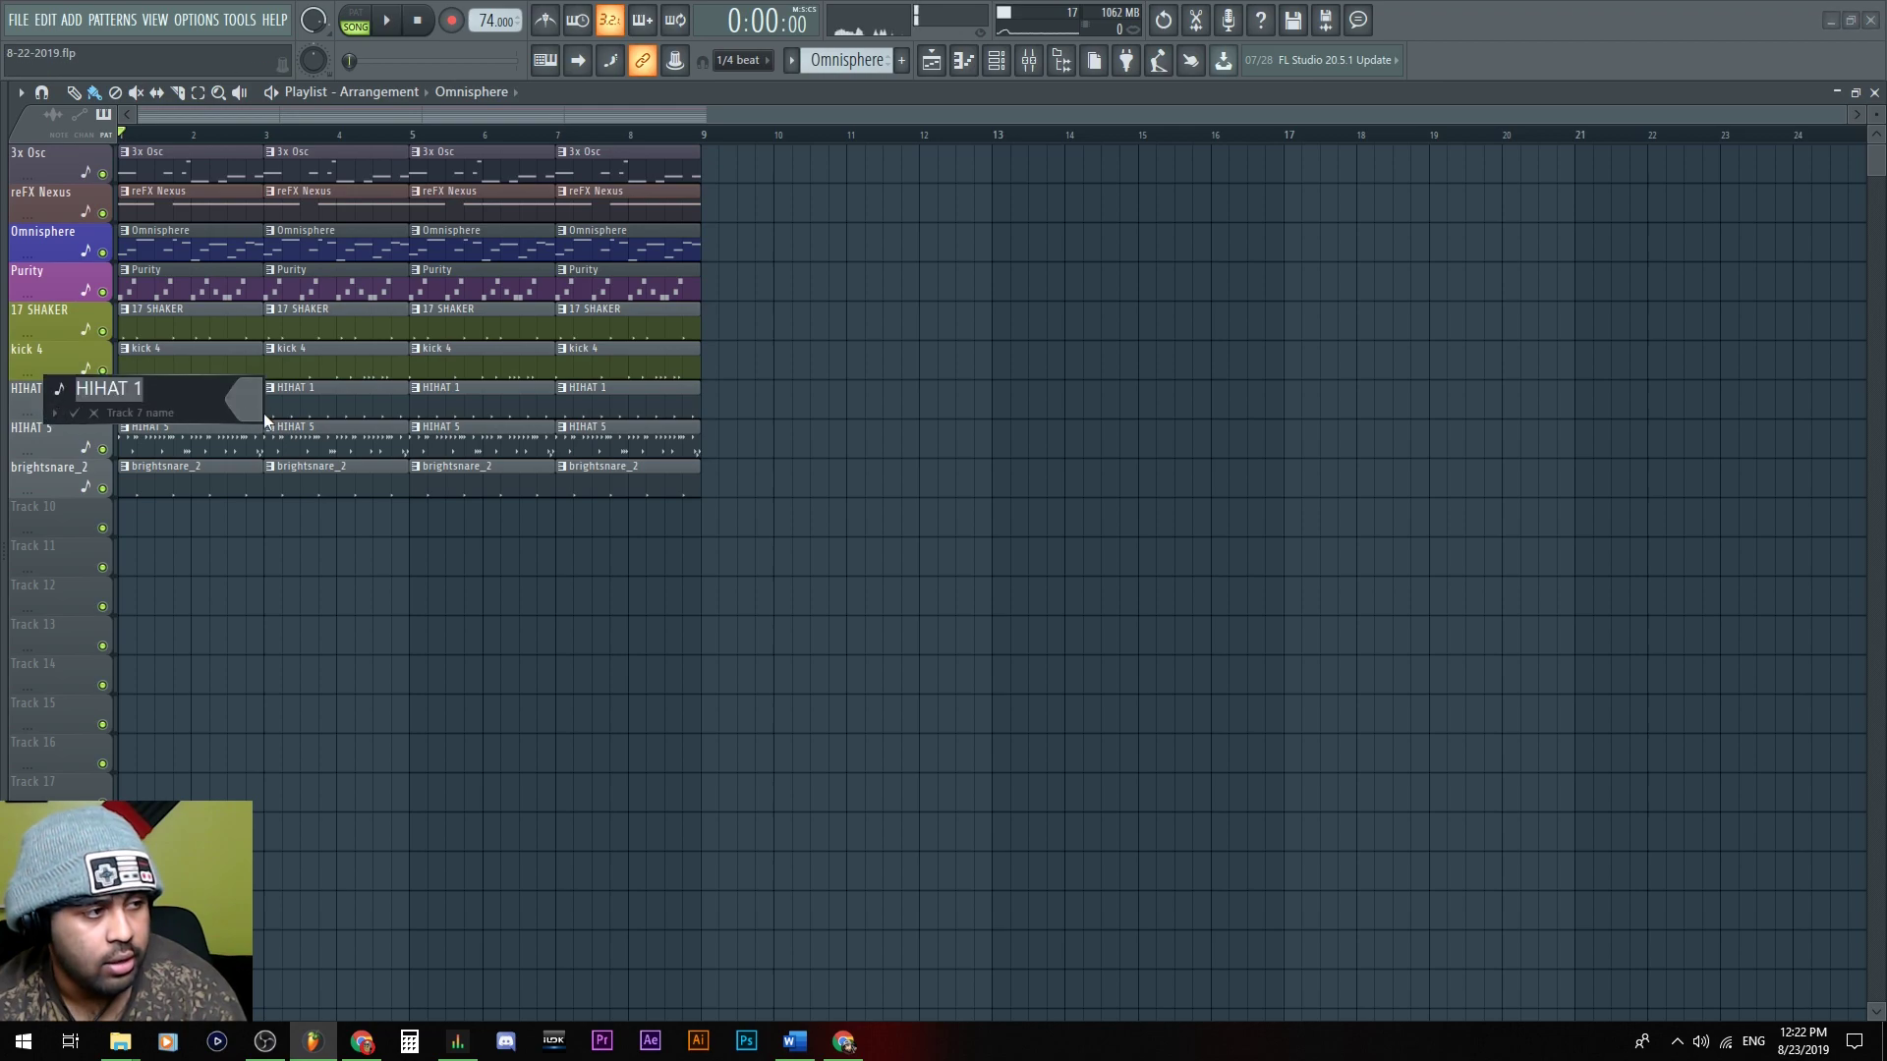
click(253, 399)
click(567, 449)
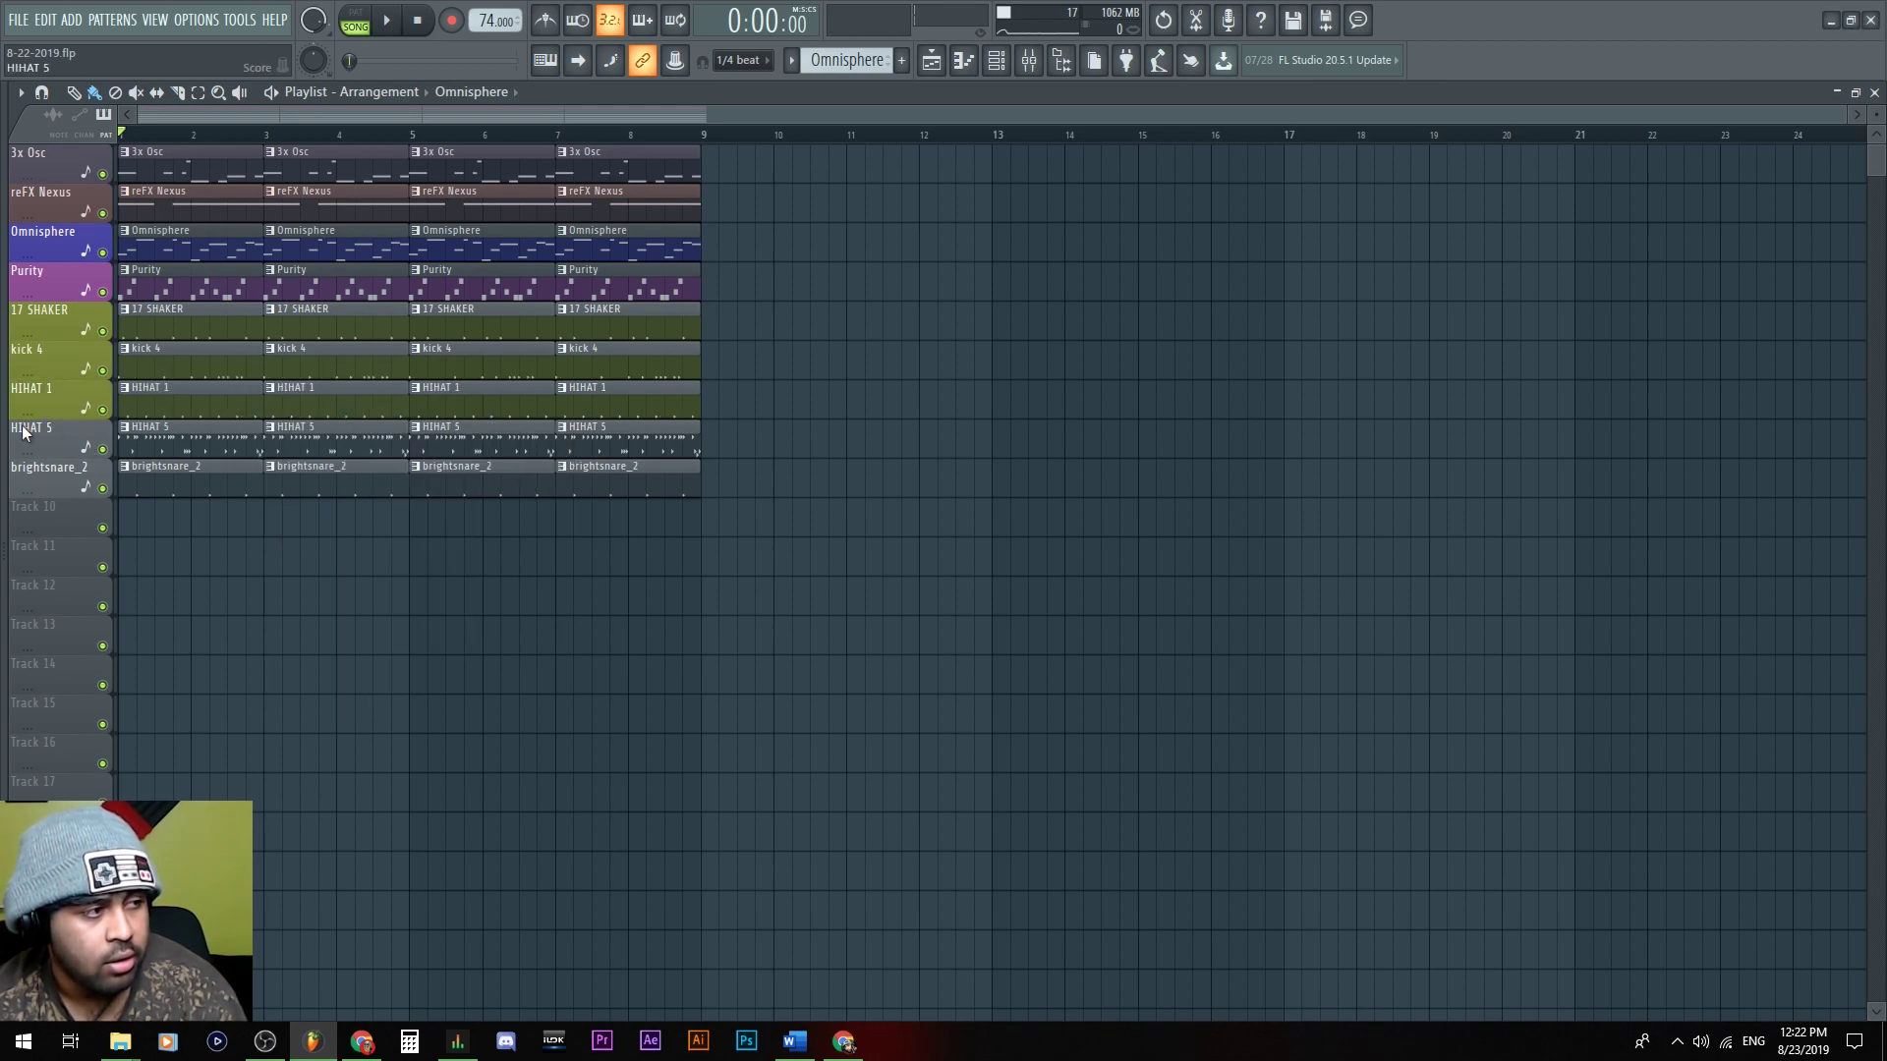
double_click(76, 438)
click(261, 442)
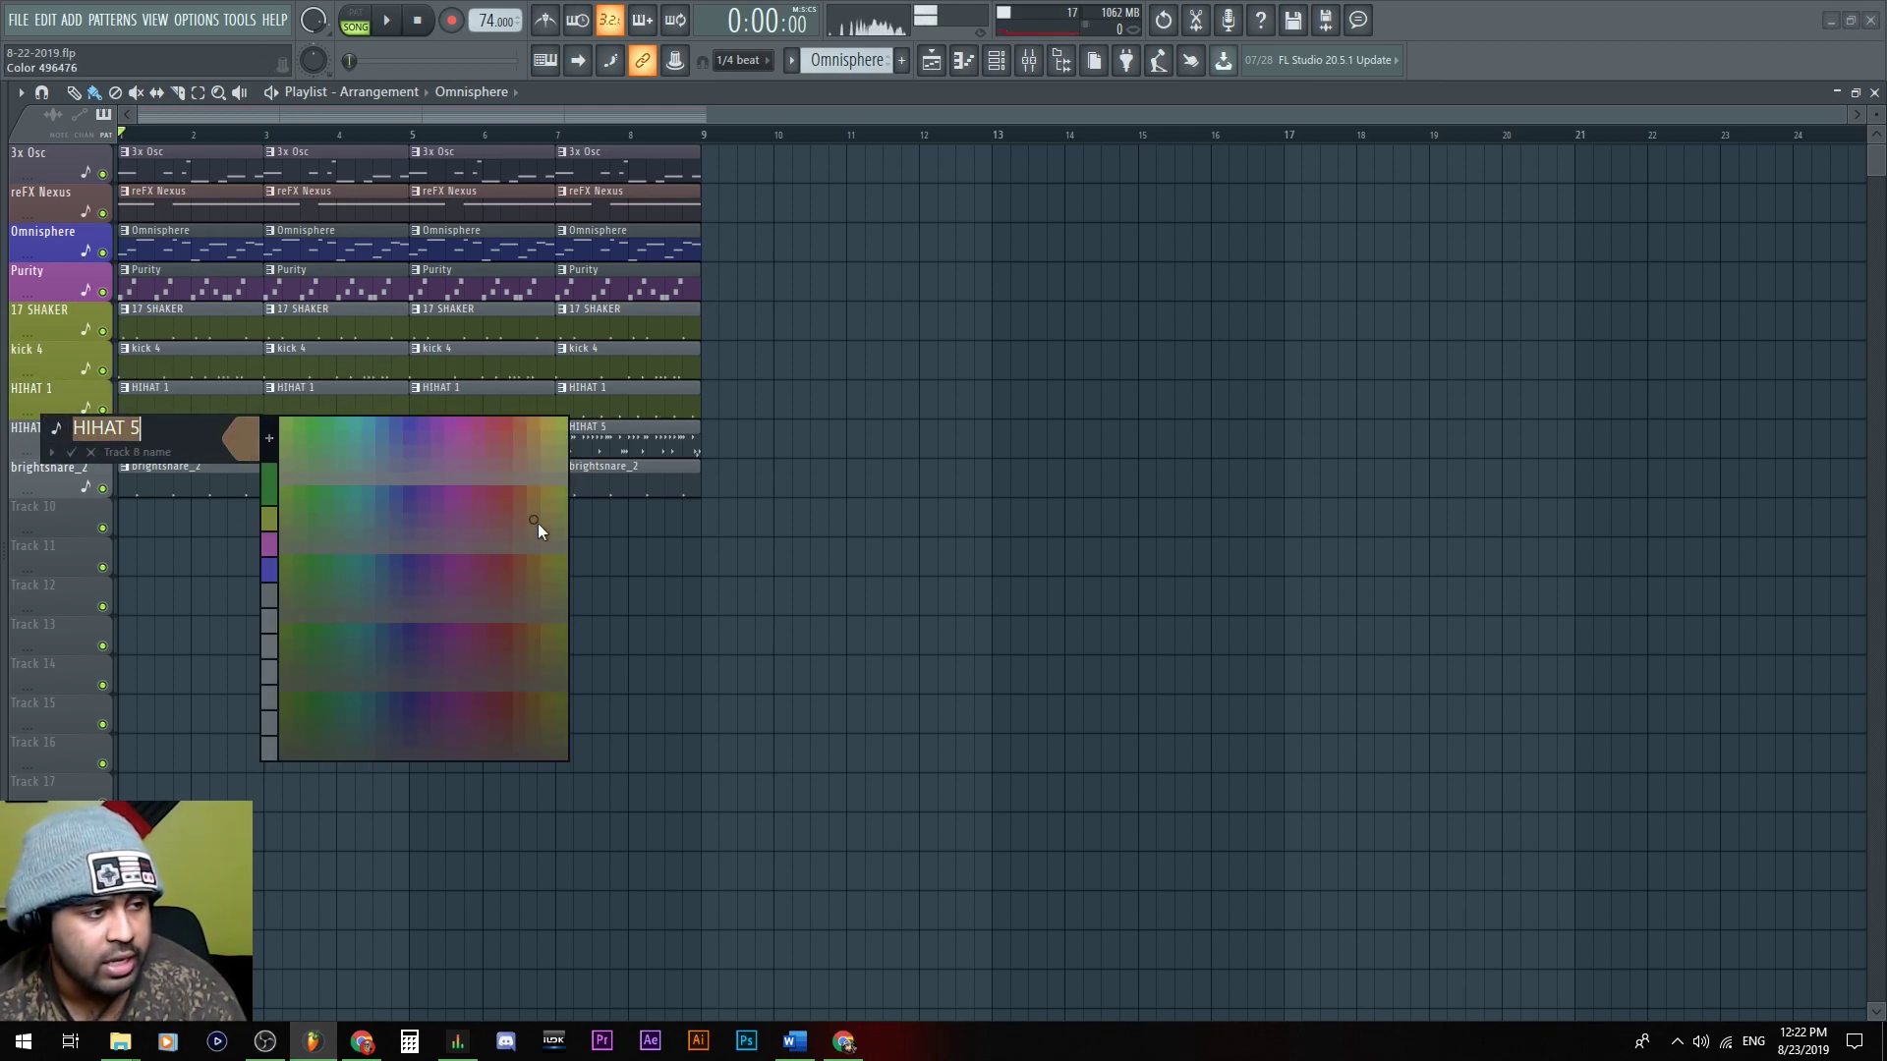
click(445, 503)
click(63, 479)
double_click(63, 480)
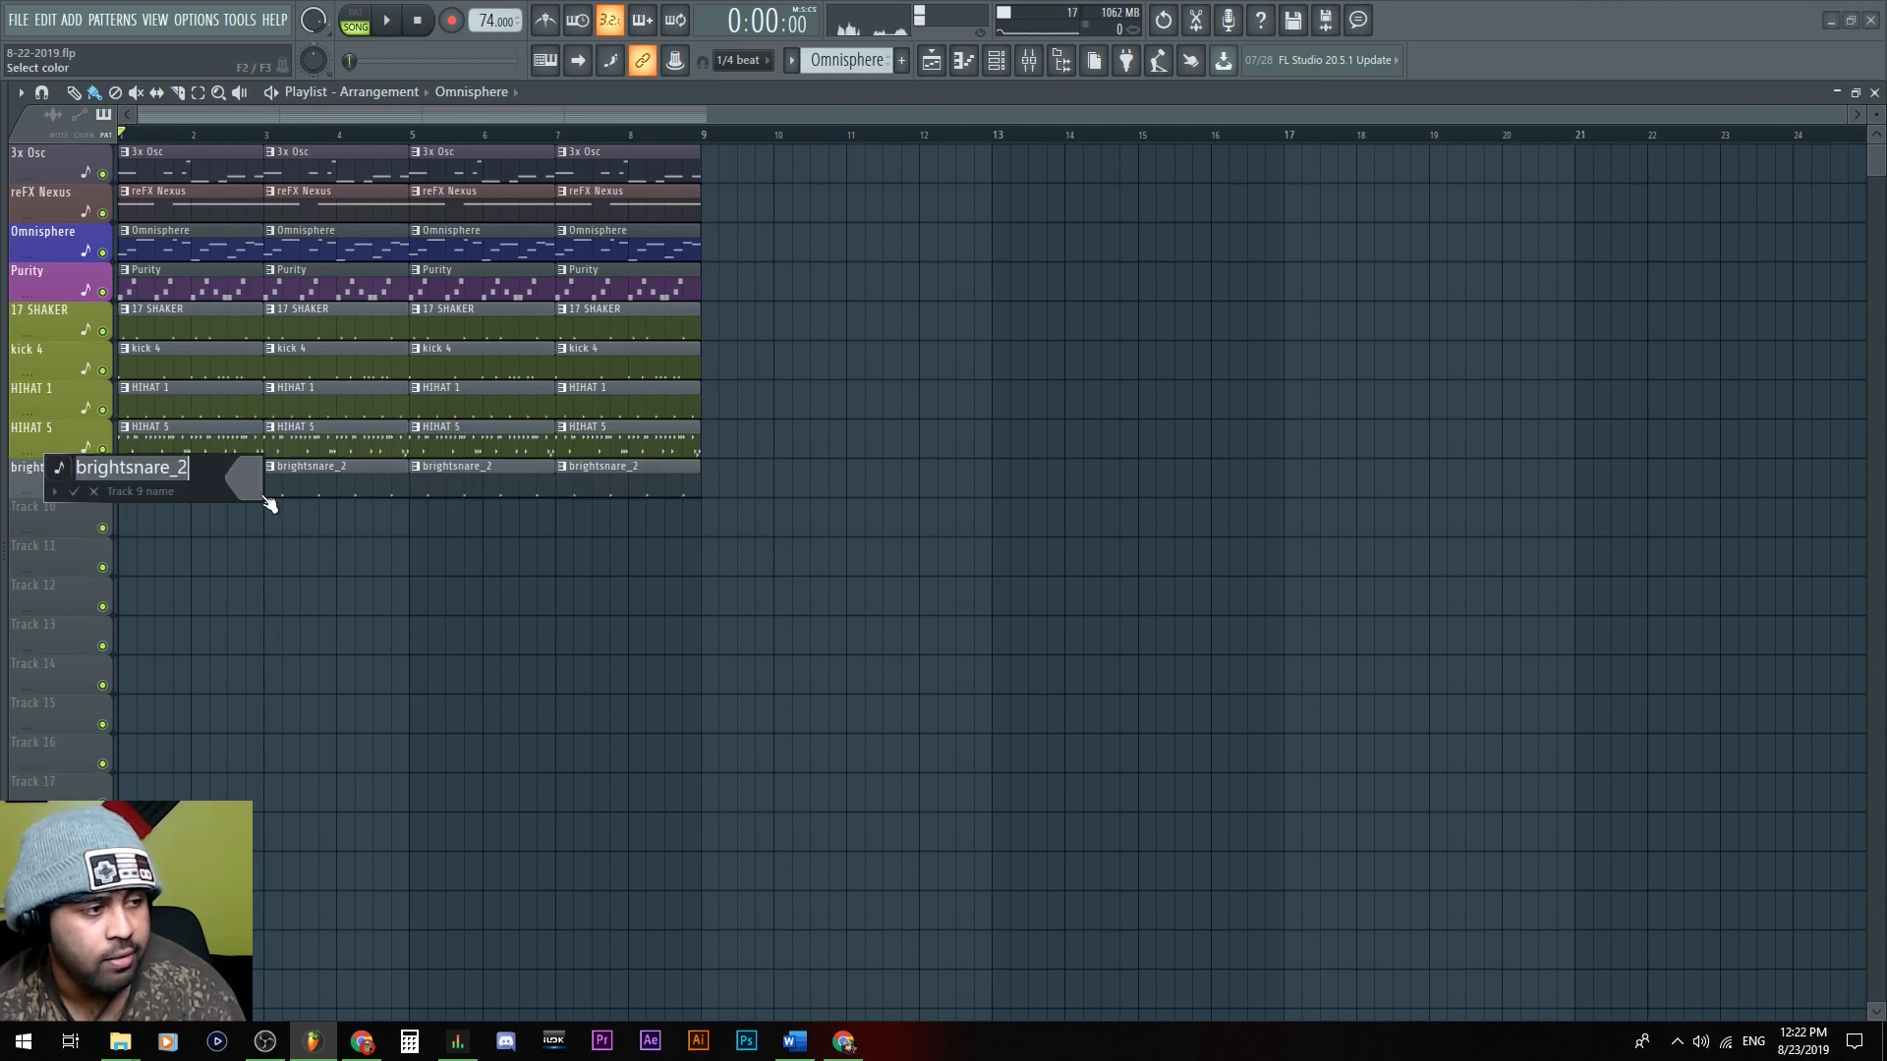
click(246, 472)
click(563, 527)
Shift the drum tracks down by one, leaving track 5 empty between the melodies and the drums
scroll(789, 488, up, 3)
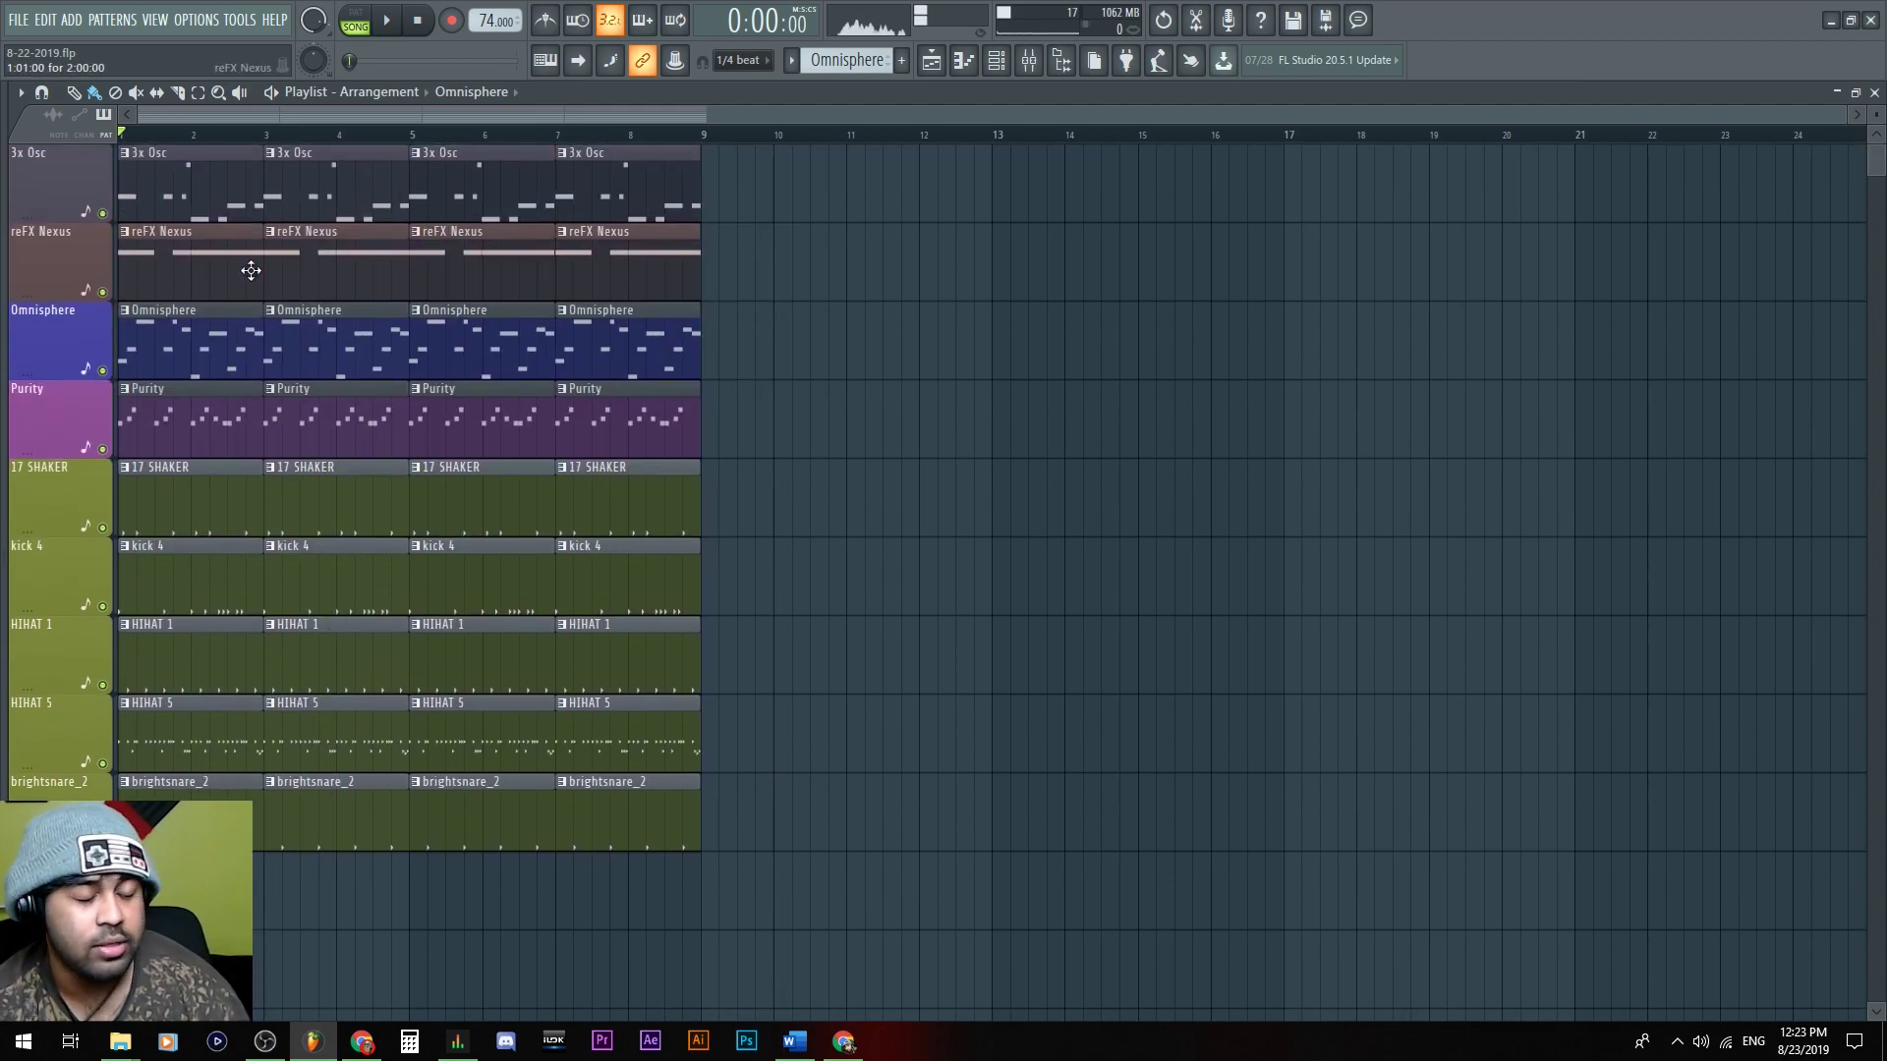
drag(189, 498, 193, 590)
click(847, 260)
Set the snap to Bar and move the clips on all tracks so they start at bar 9
click(742, 60)
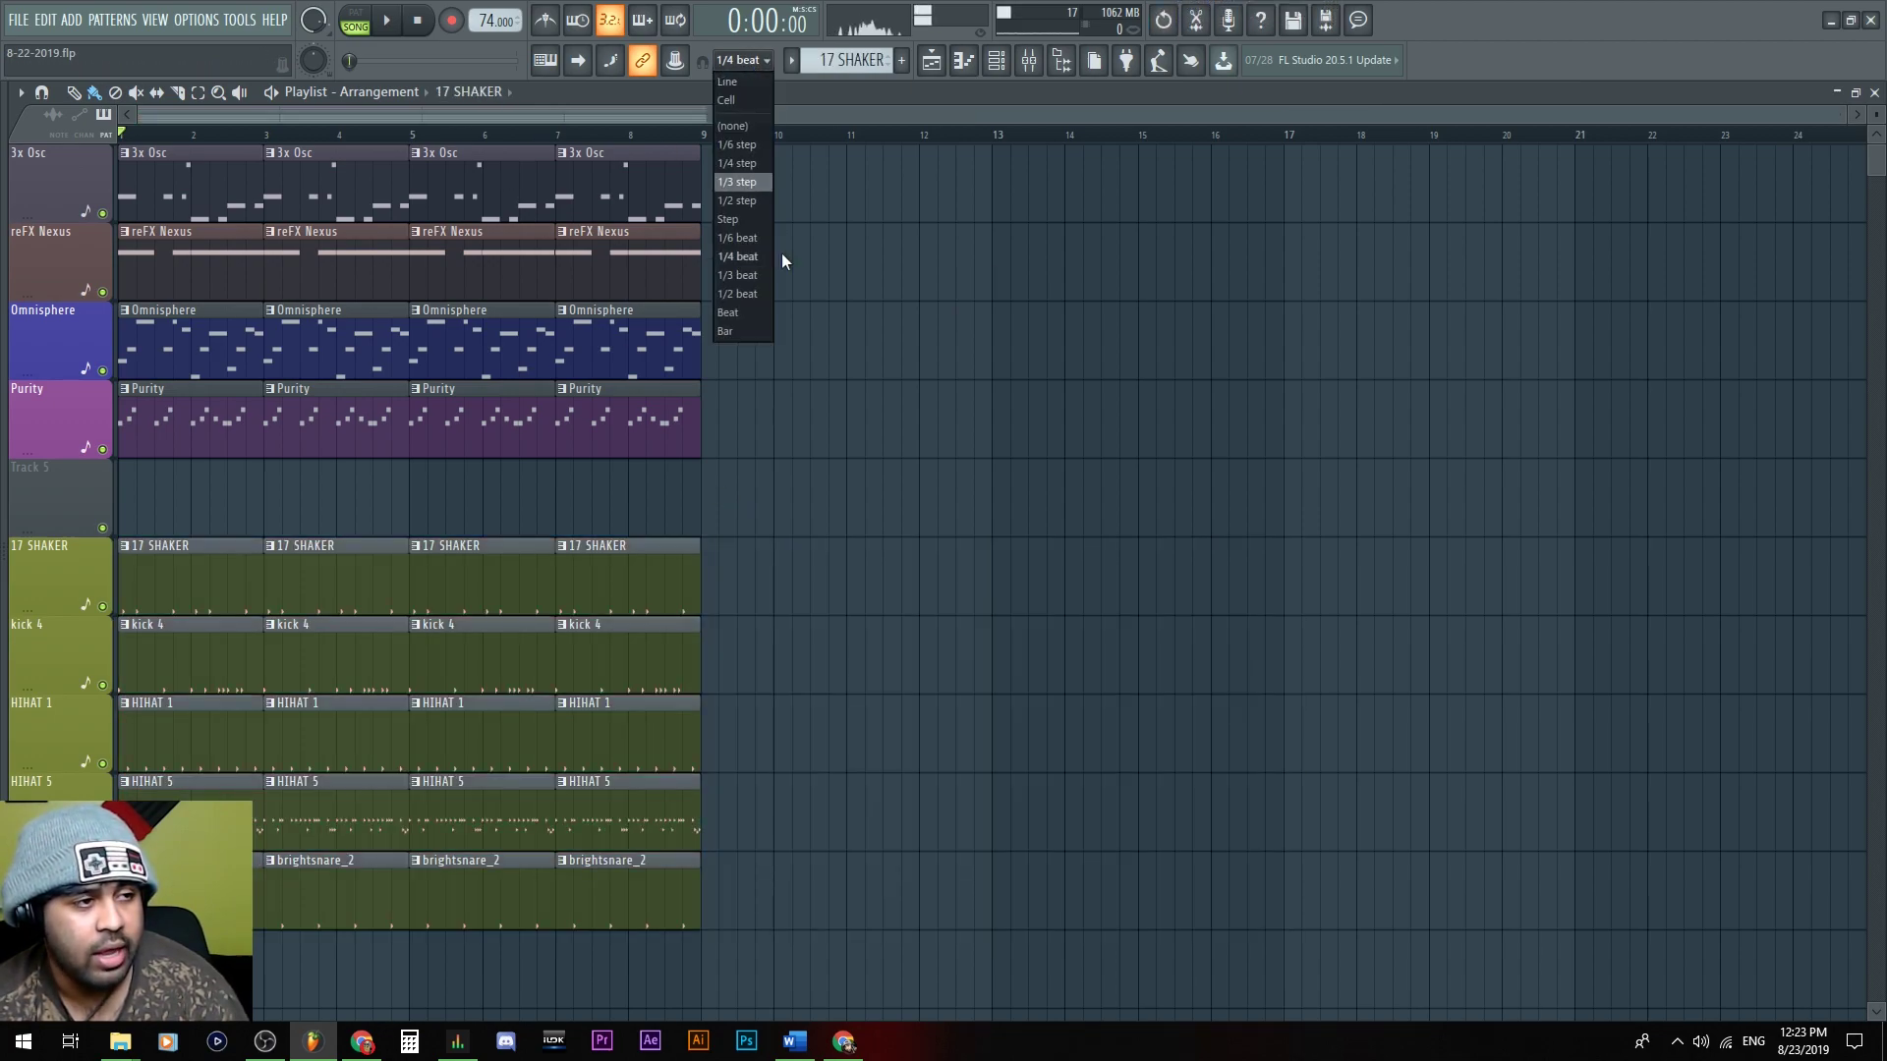
click(728, 339)
drag(867, 927, 952, 625)
click(571, 415)
drag(764, 537, 801, 282)
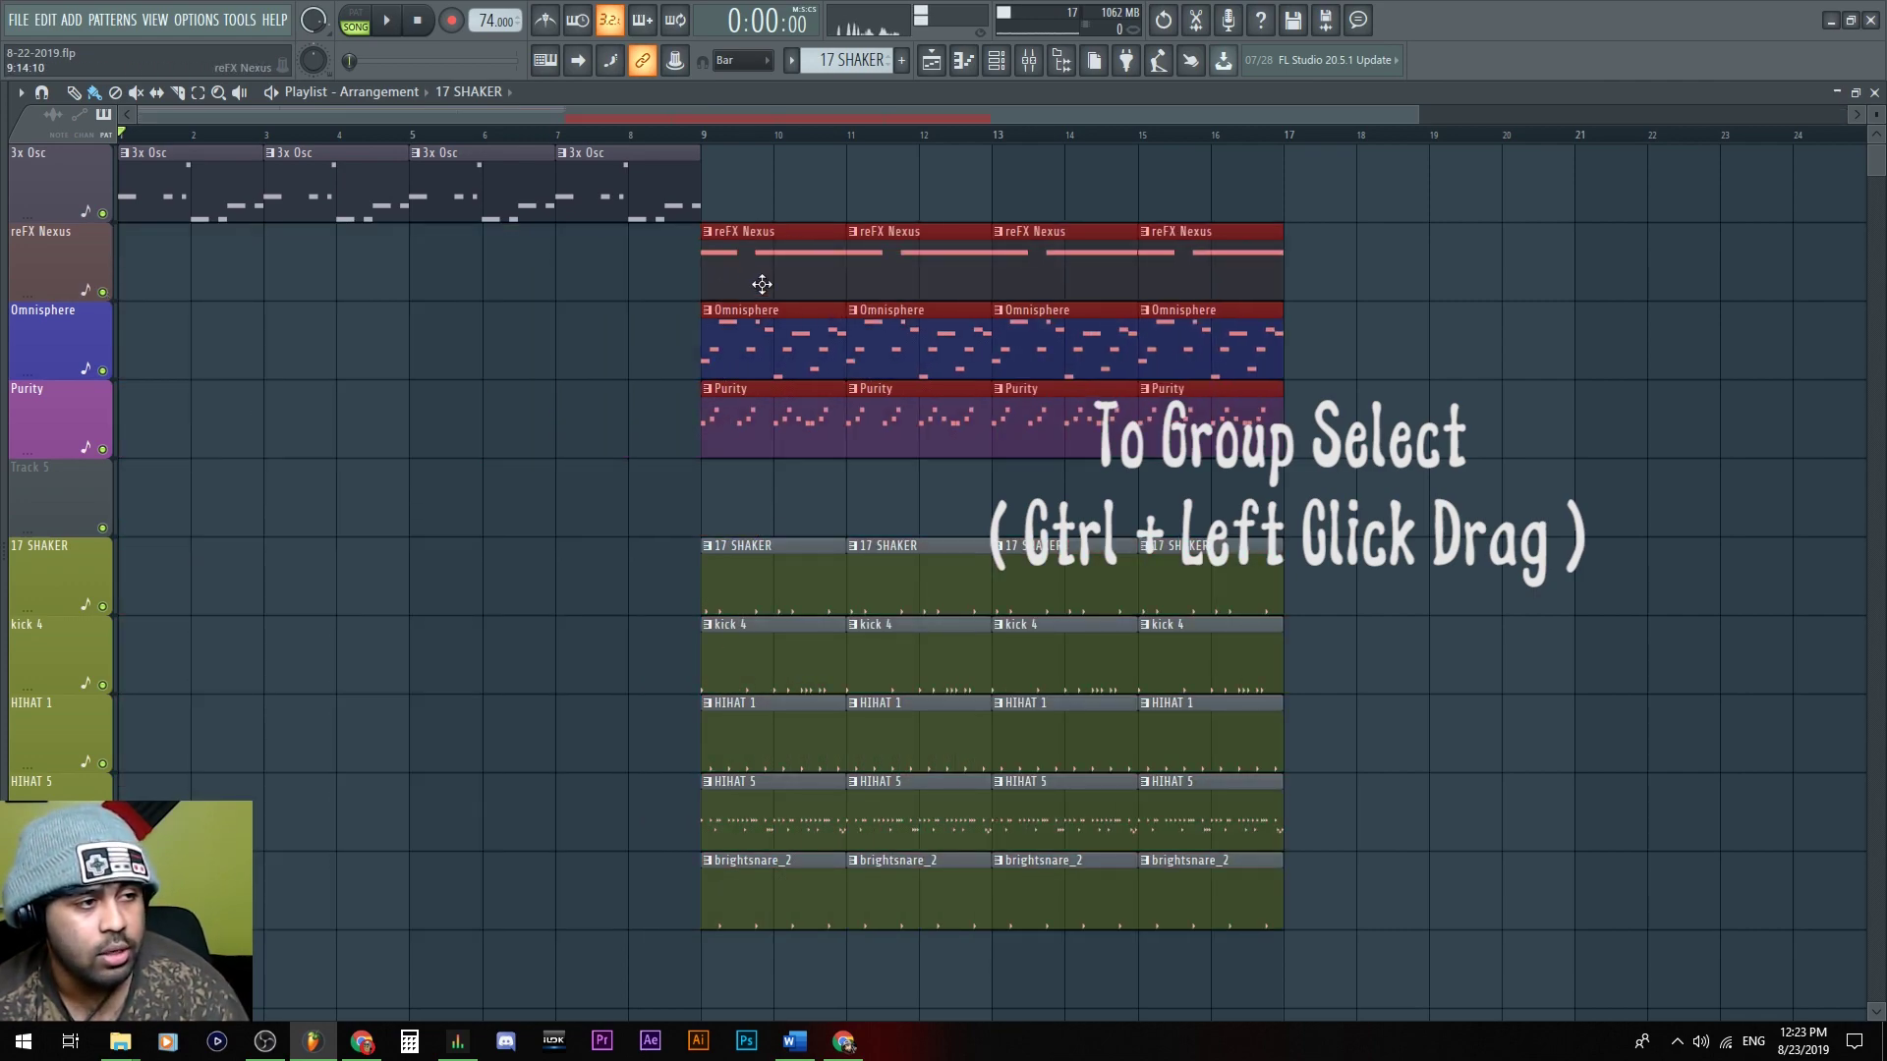
click(515, 304)
drag(828, 191, 731, 192)
click(589, 240)
click(733, 371)
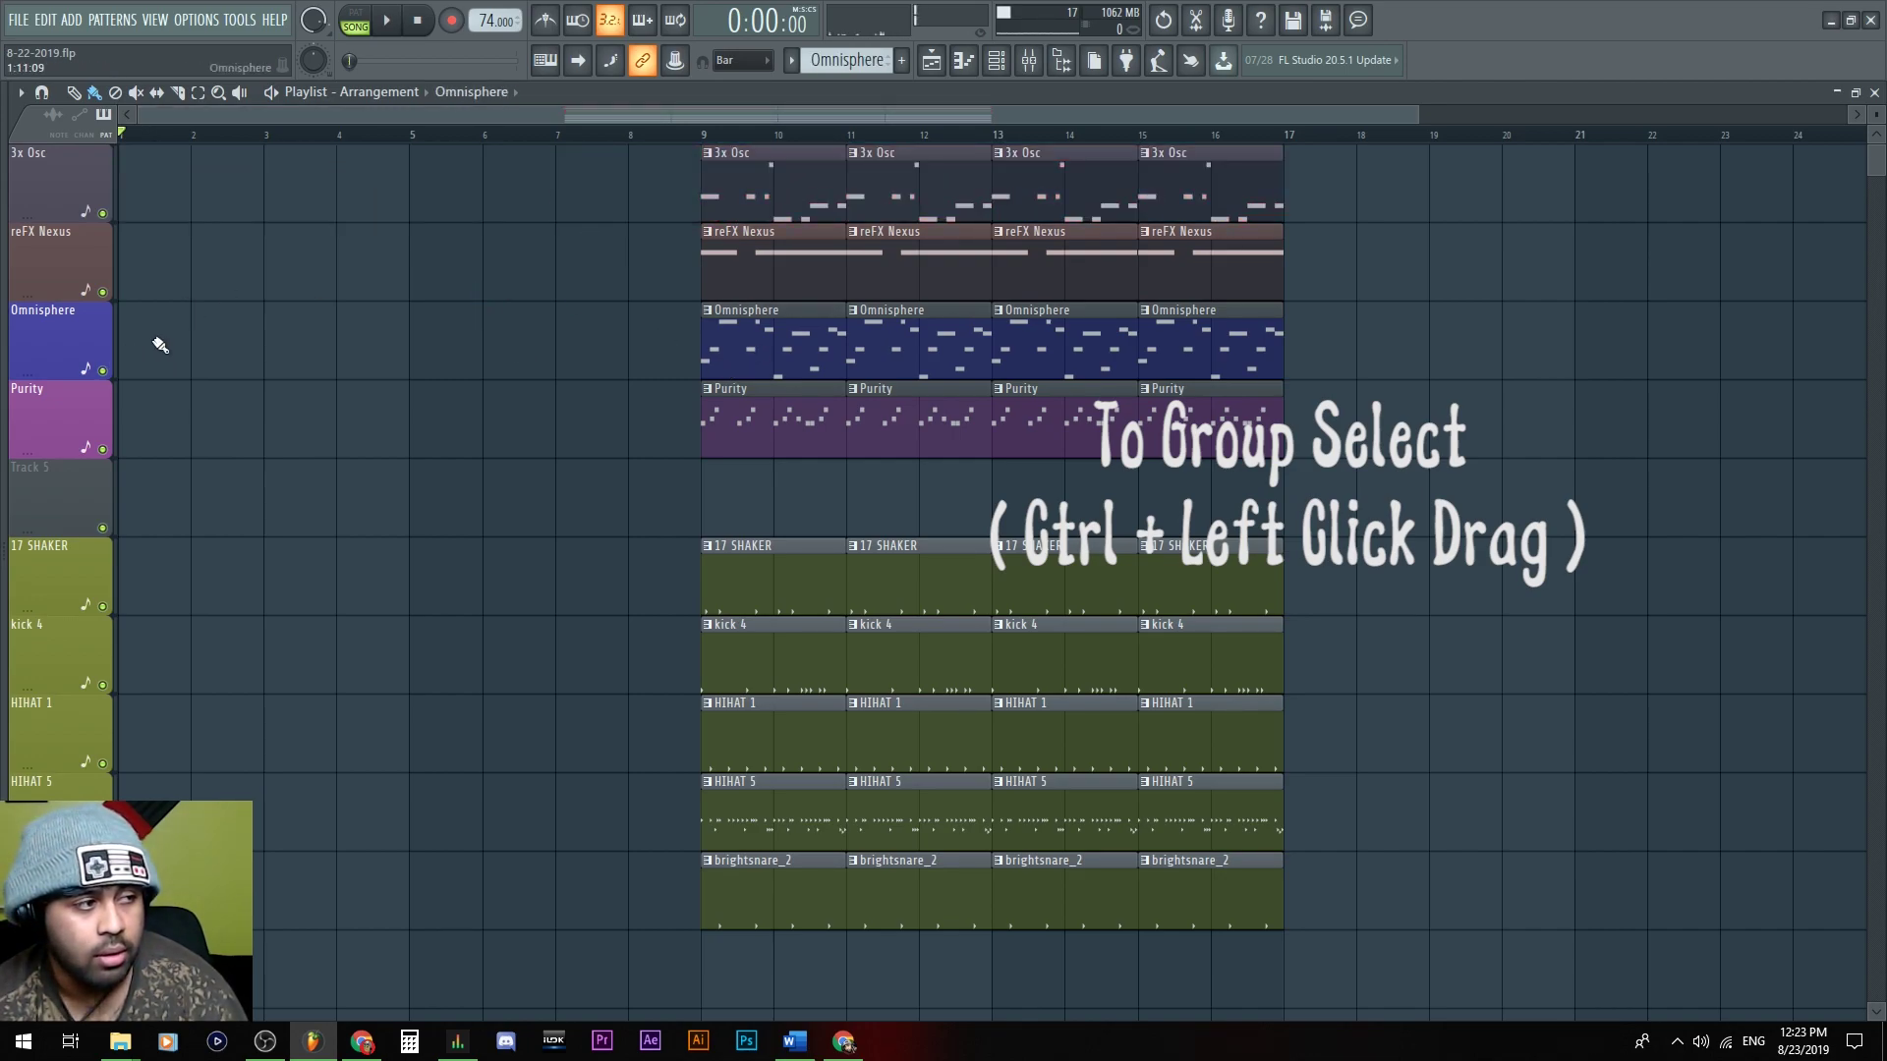
Fill bars 1 to 8 of the Omnisphere track with Omnisphere clips and start playback
drag(163, 345, 628, 346)
key(space)
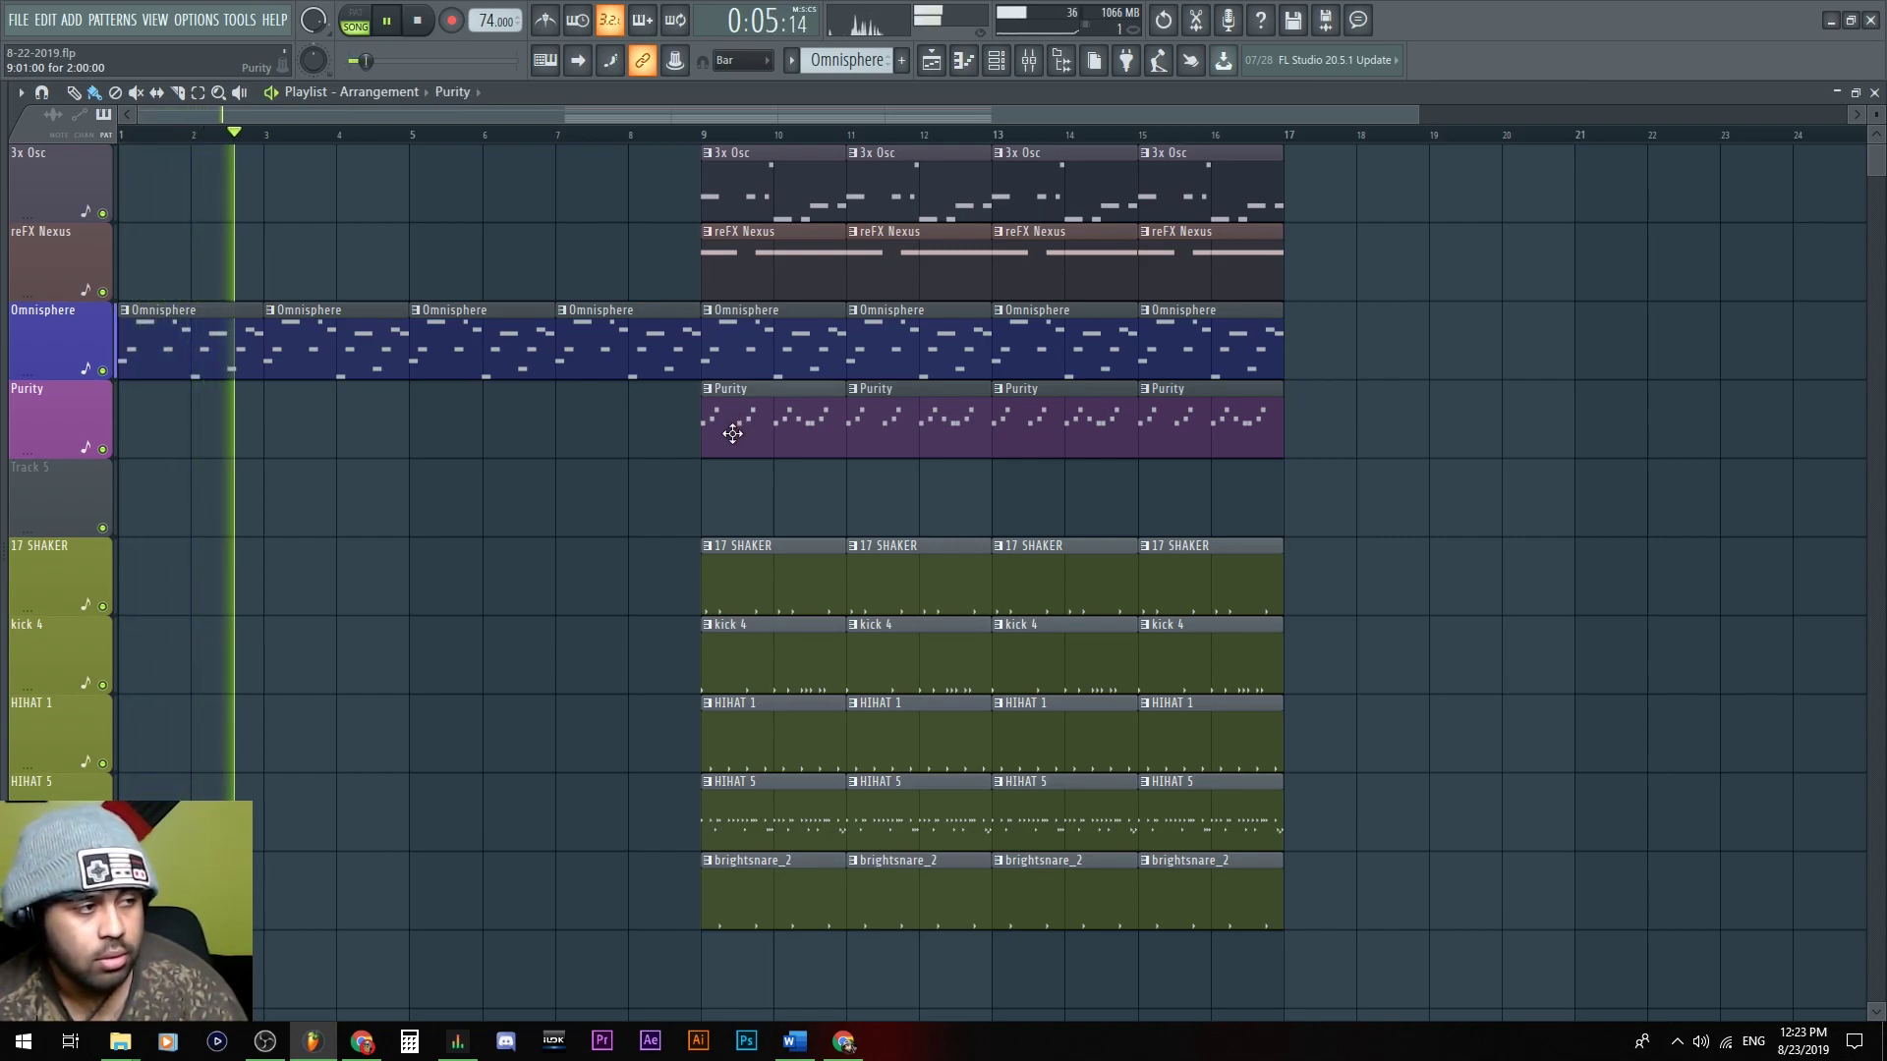
Add Purity and 3x Osc clips on their tracks from bar 5 up to bar 9
click(299, 426)
right_click(383, 429)
drag(439, 422, 572, 426)
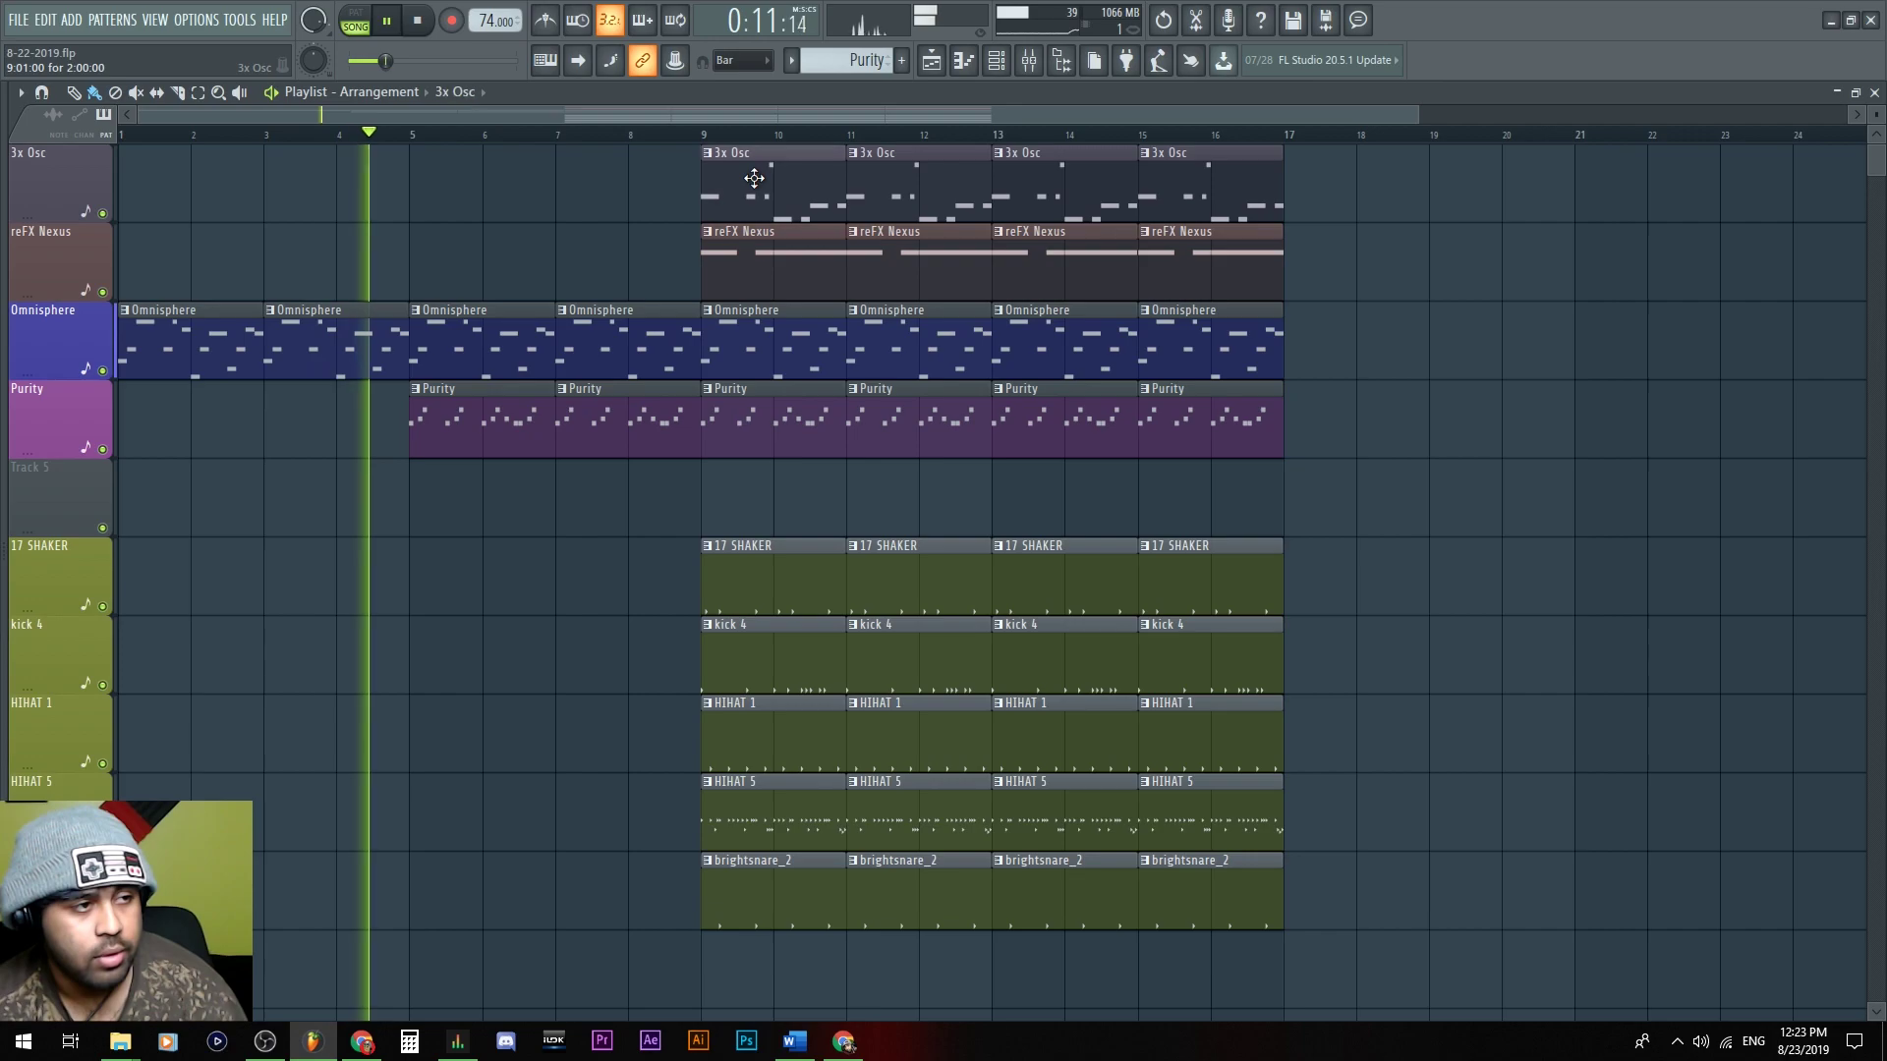
drag(420, 184, 687, 185)
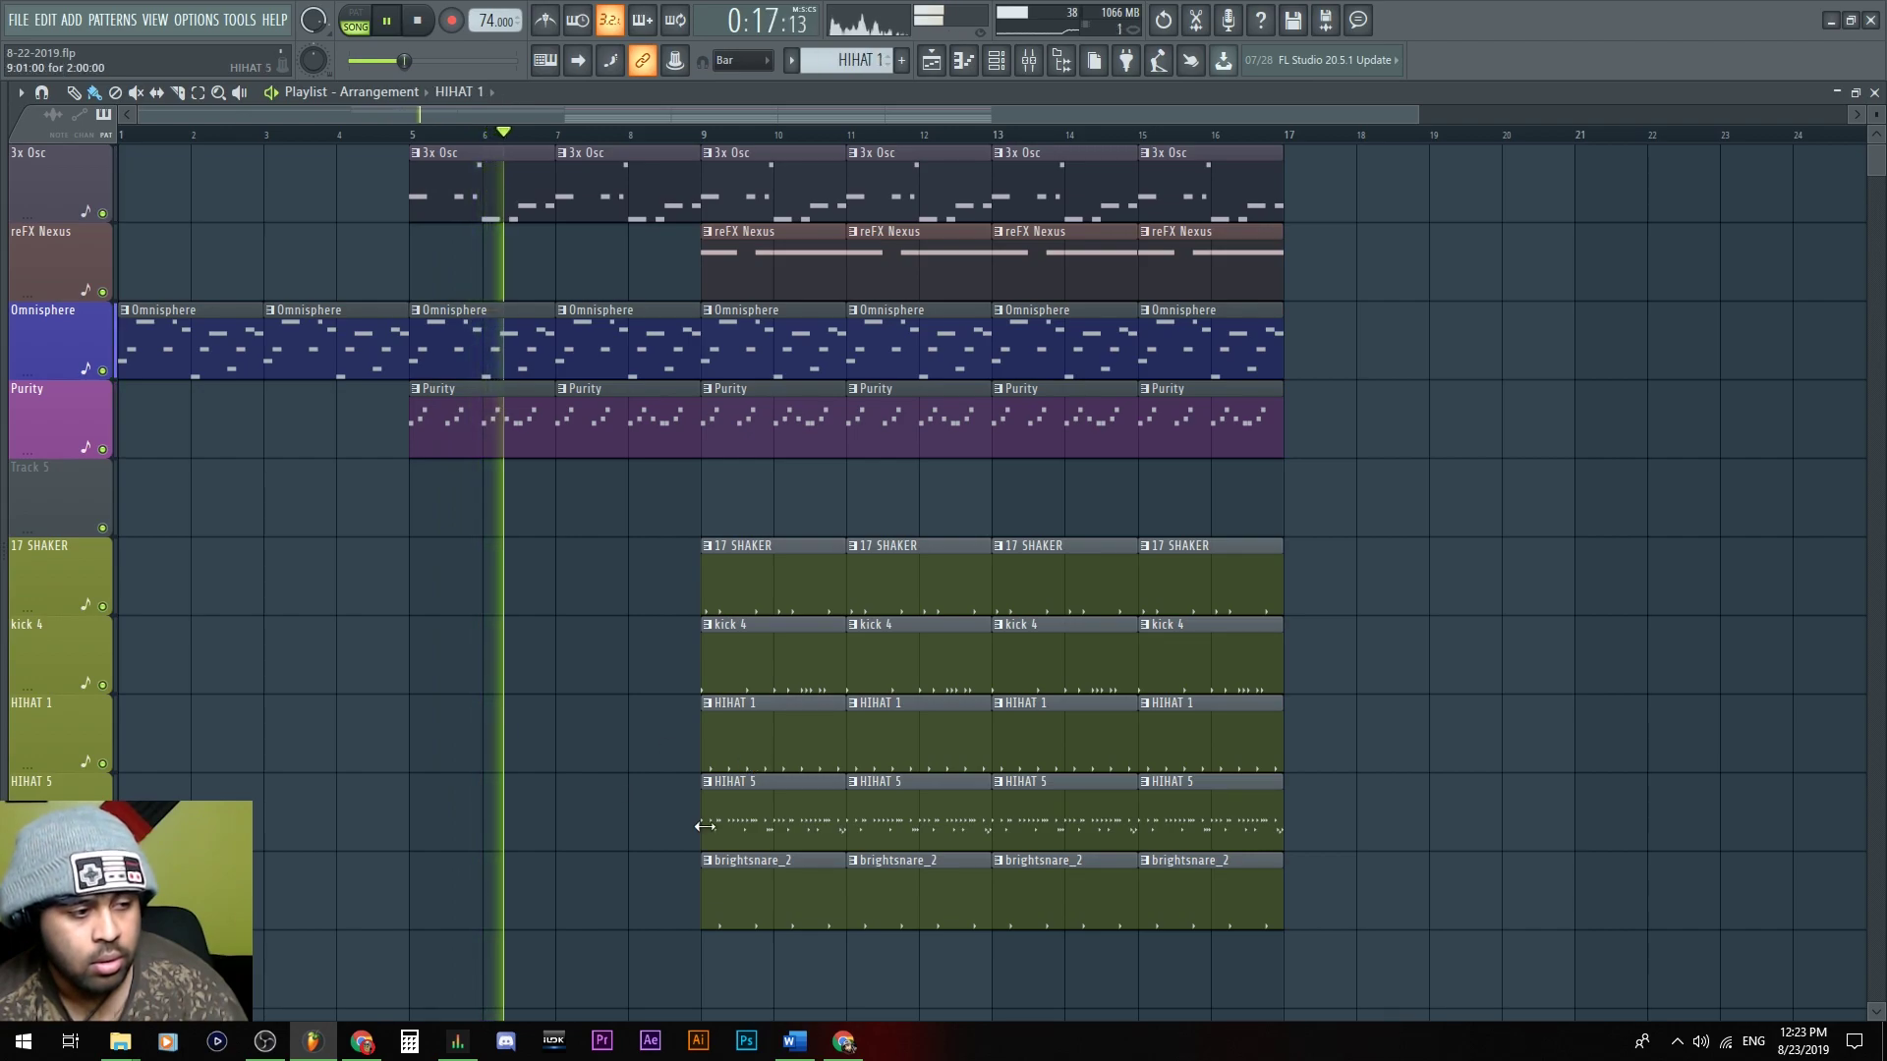
Try a HIHAT 5 clip at bar 7 and remove it again
click(564, 801)
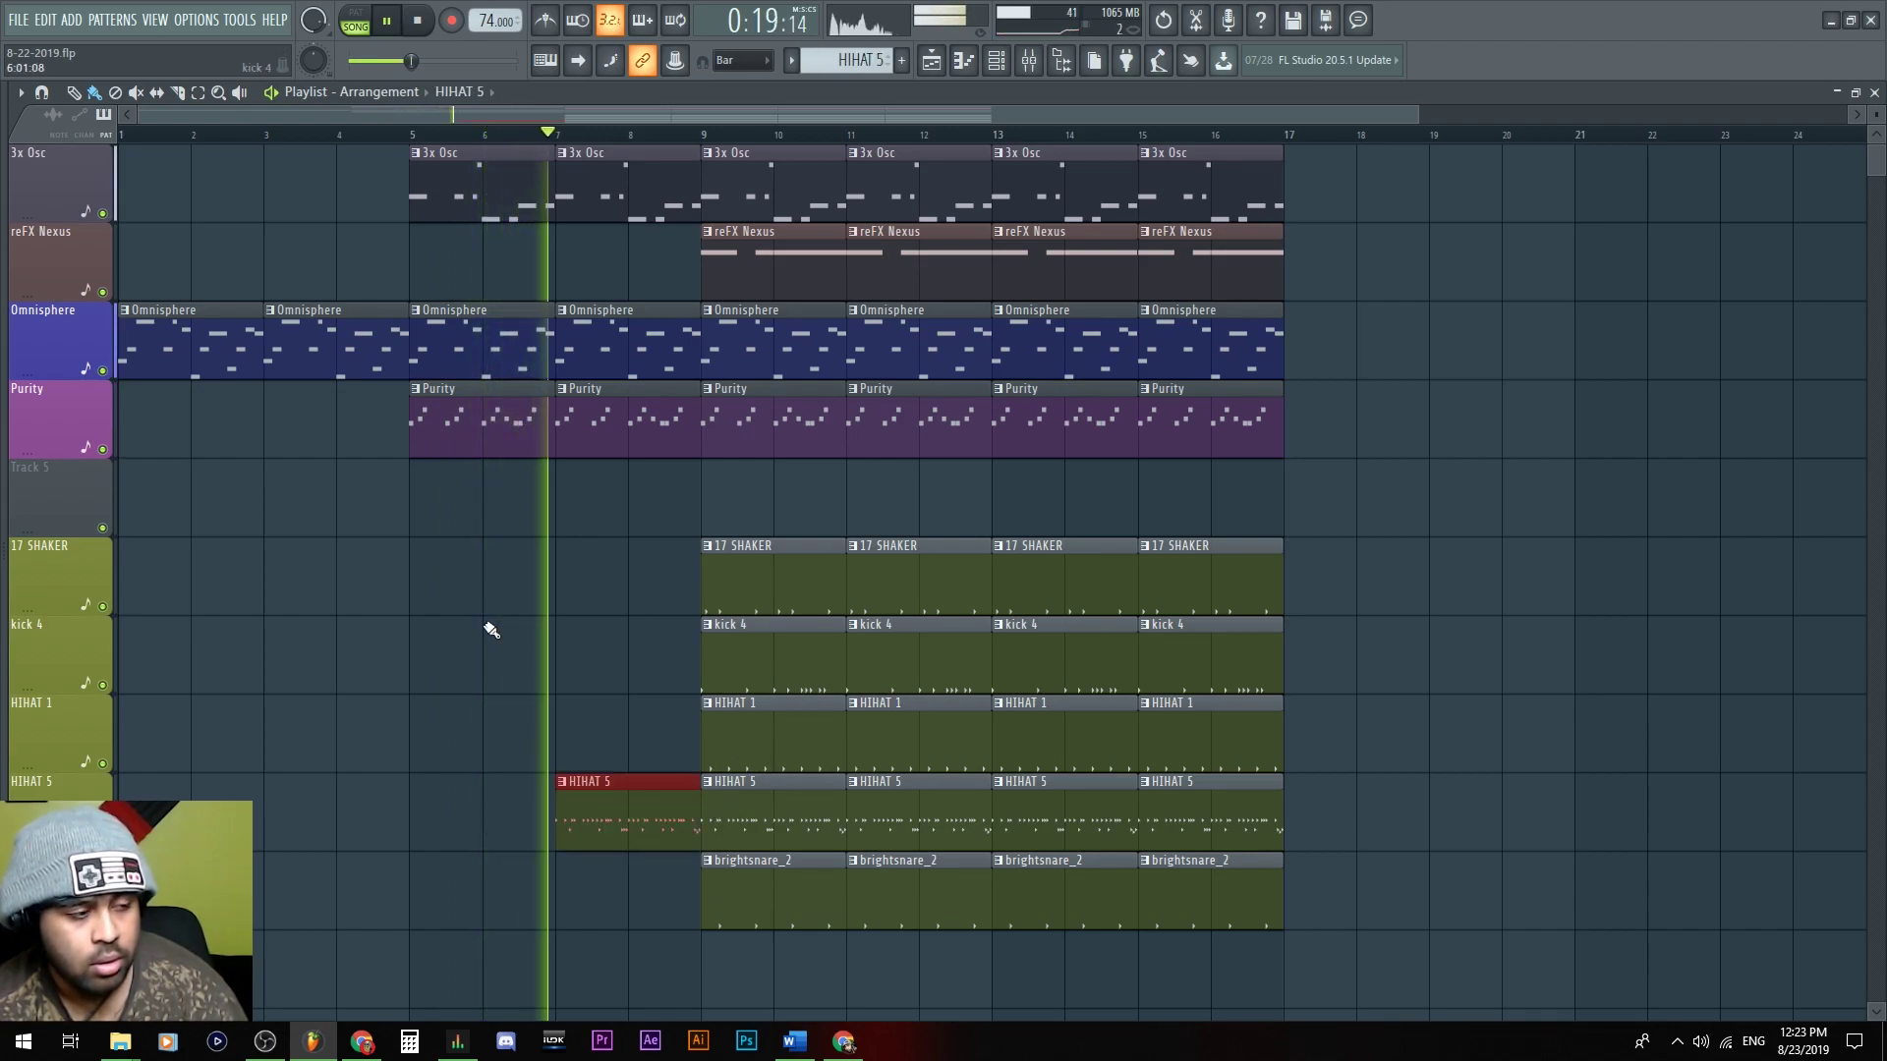
right_click(632, 835)
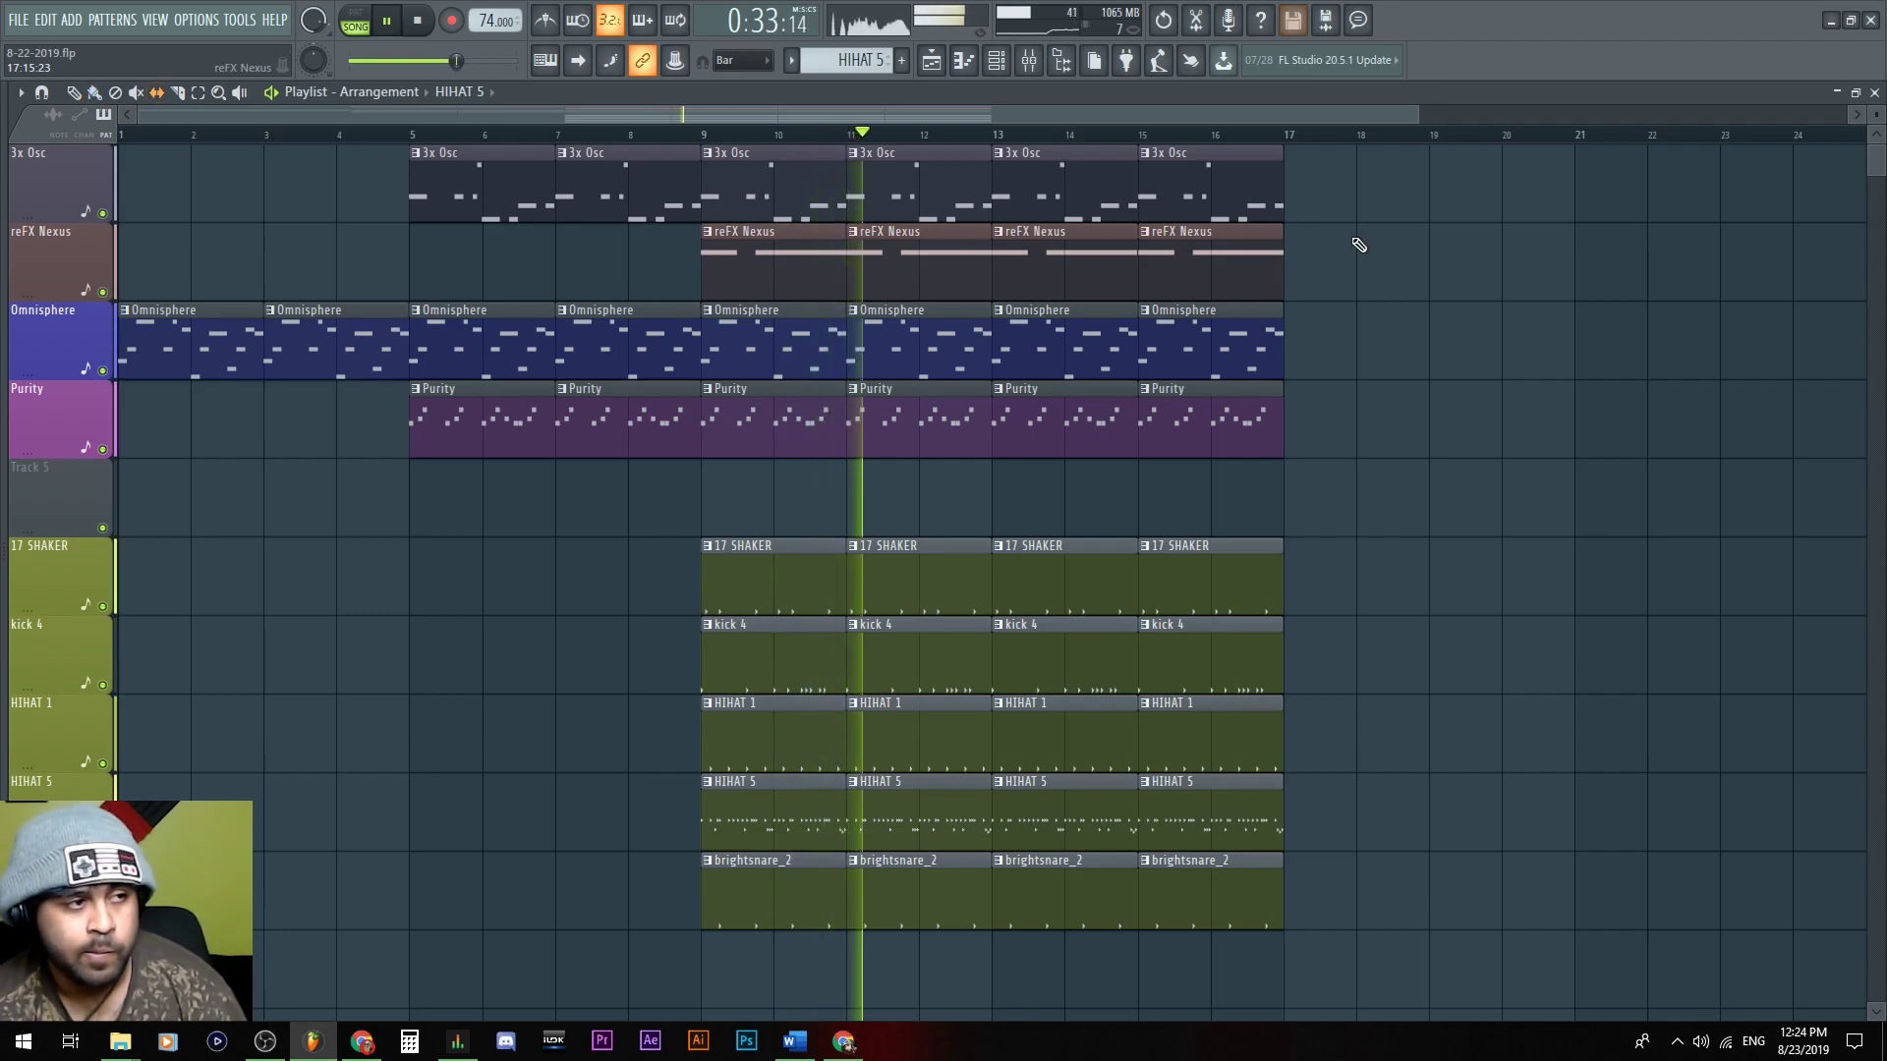
Save the project and play the intro from the start and from bar 4
key(ctrl+s)
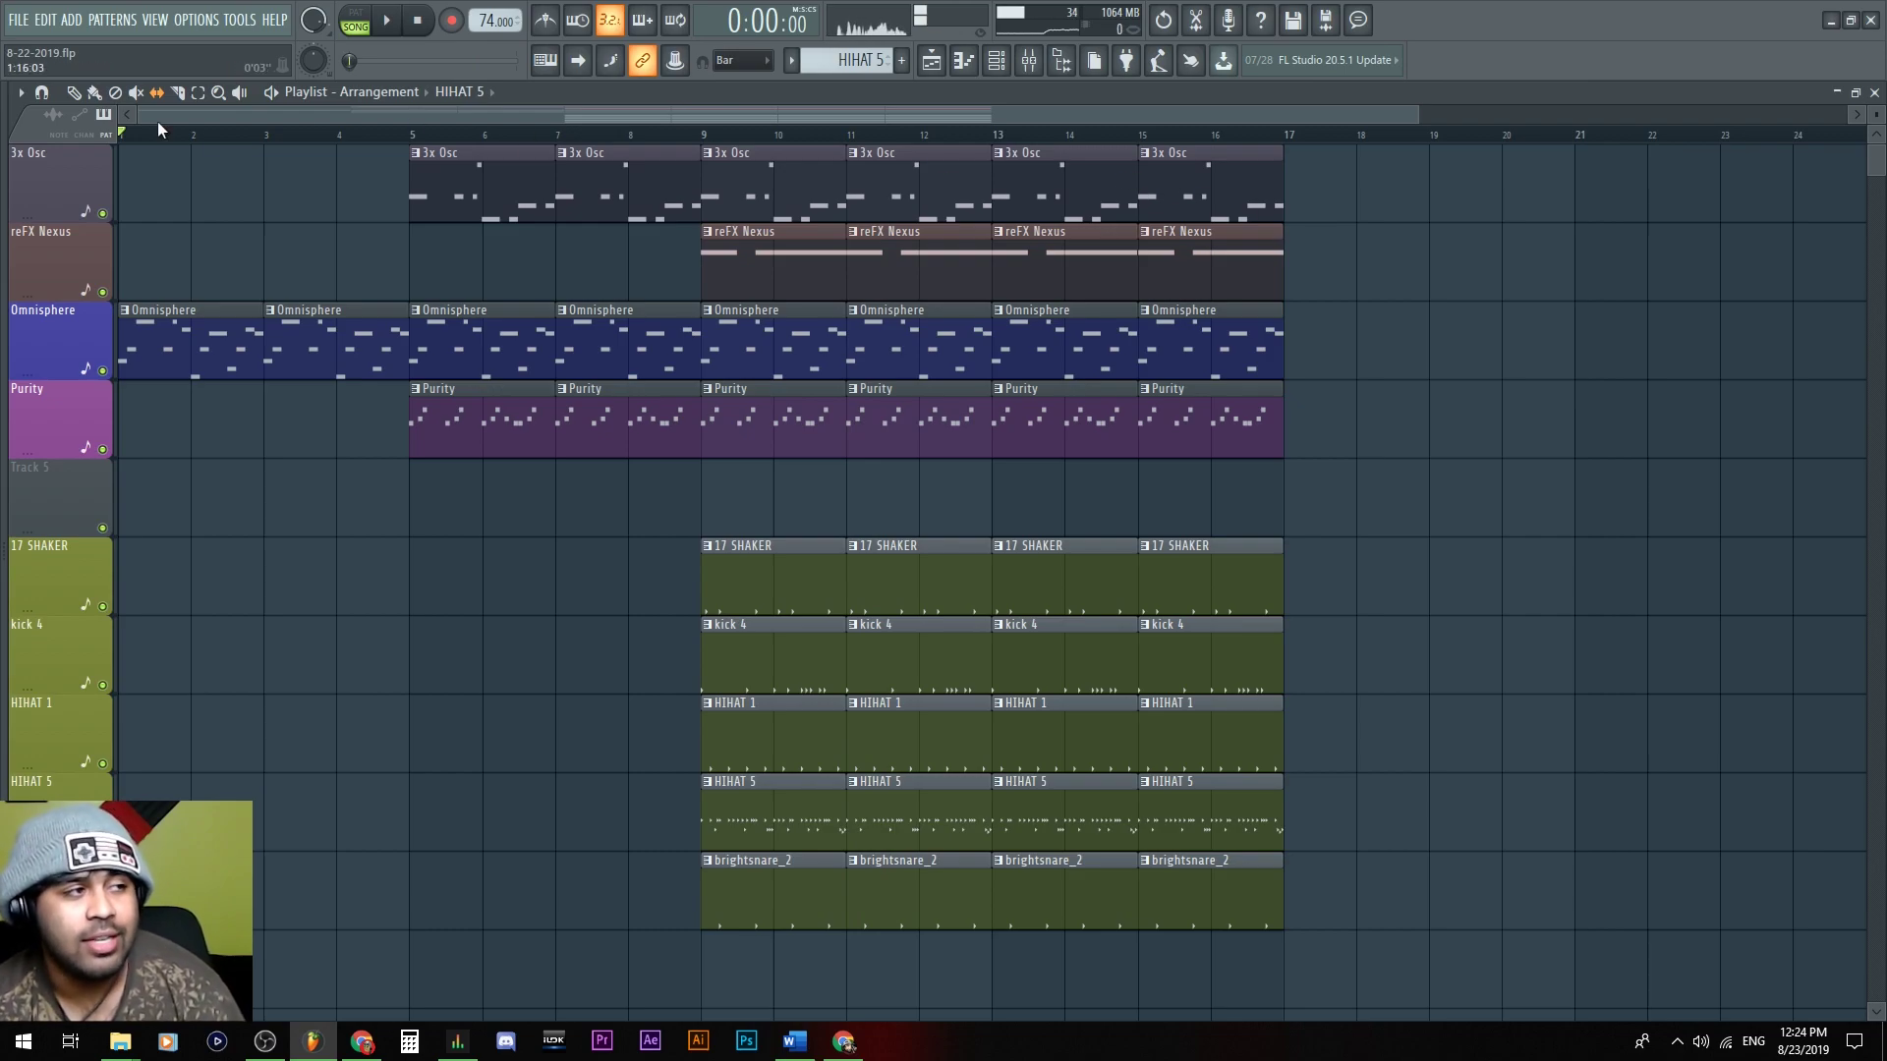
key(space)
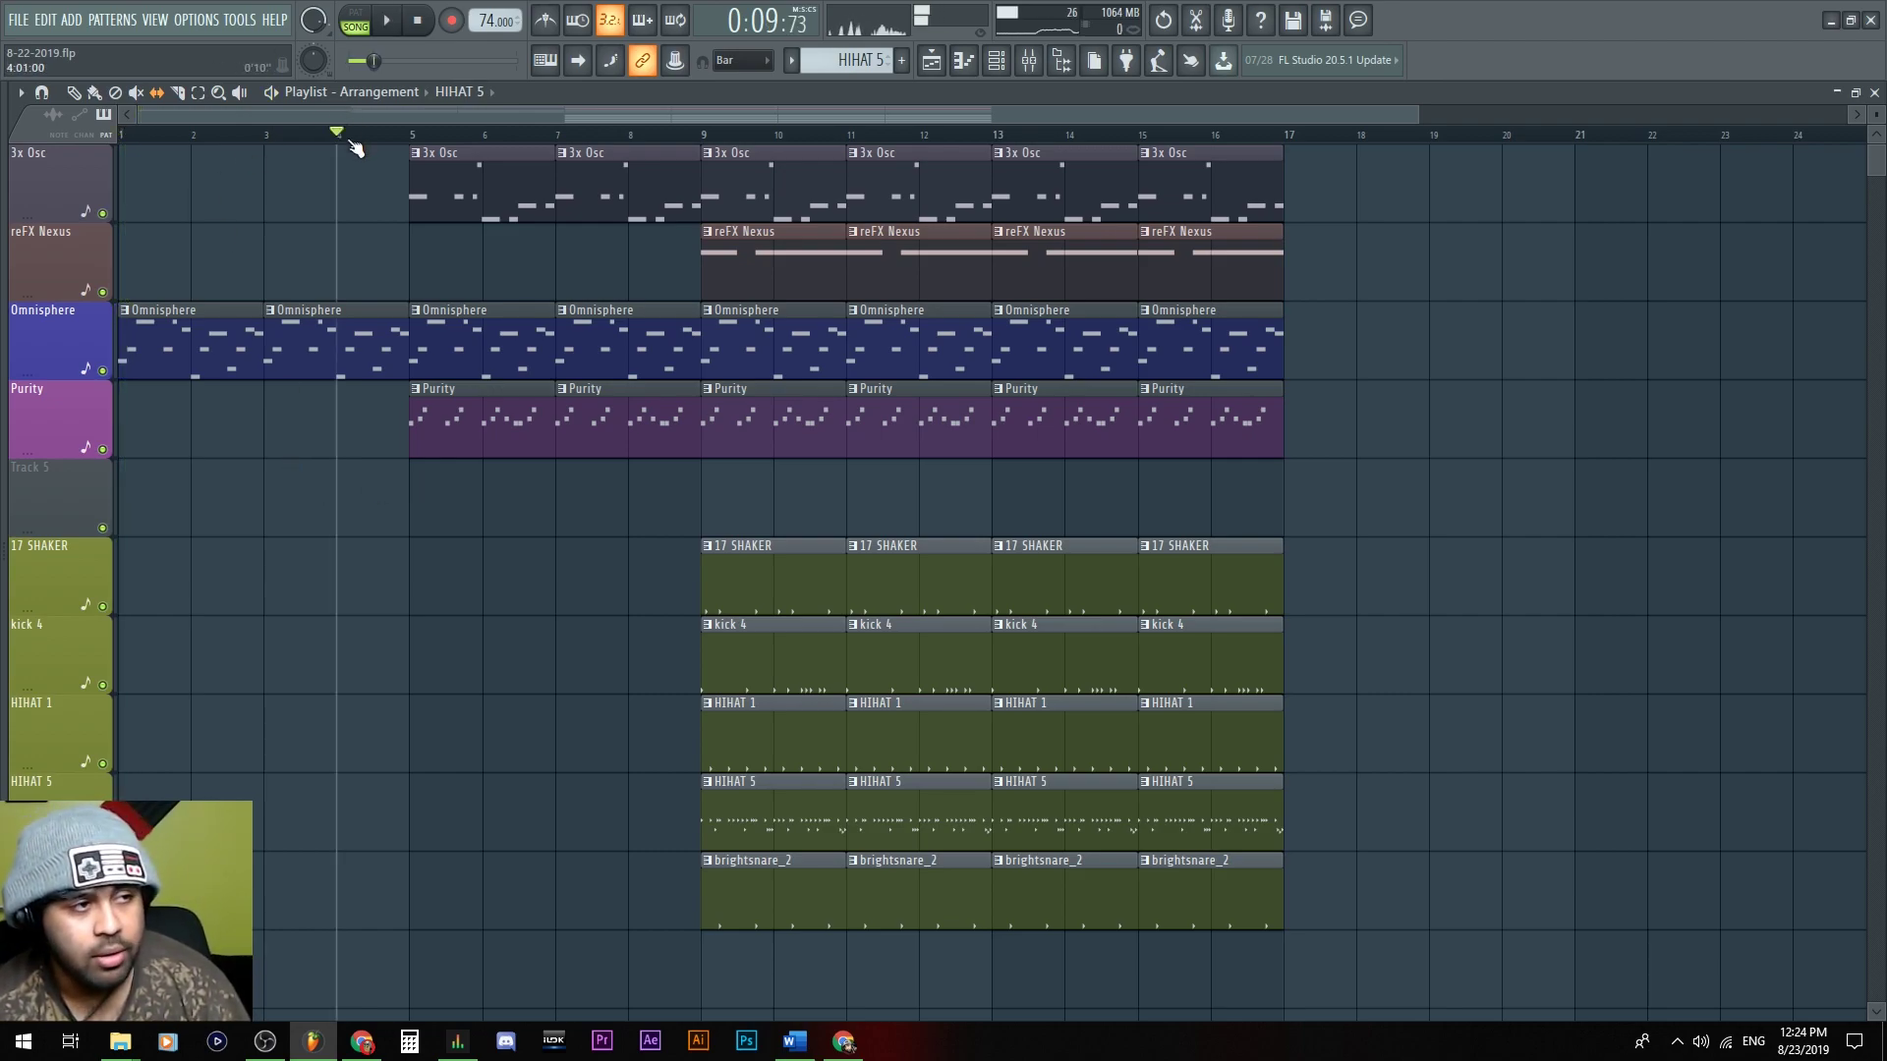
key(space)
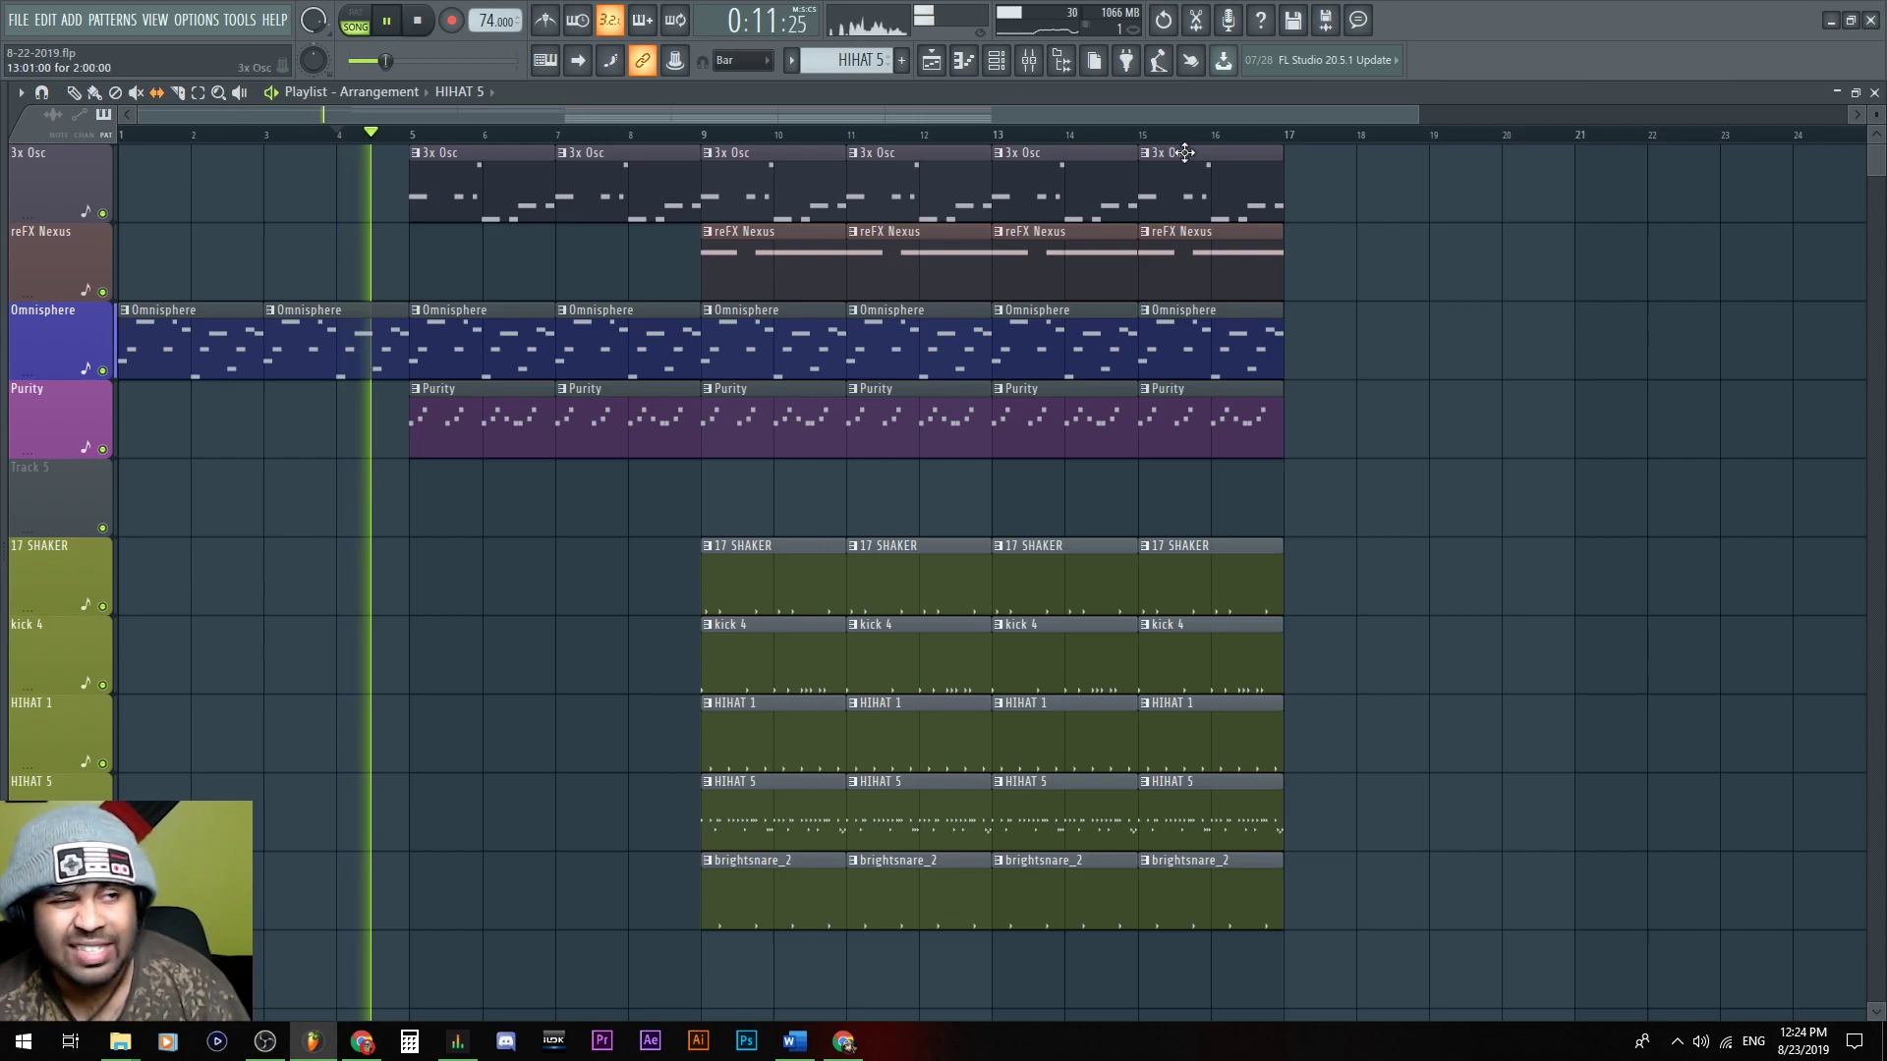
key(space)
Delete the Omnisphere clips at bars 3 and 5 and the Purity and 3x Osc clips at bar 5
right_click(335, 344)
right_click(619, 422)
right_click(619, 343)
right_click(491, 344)
right_click(491, 187)
key(ctrl+alt+z)
key(ctrl+alt+z)
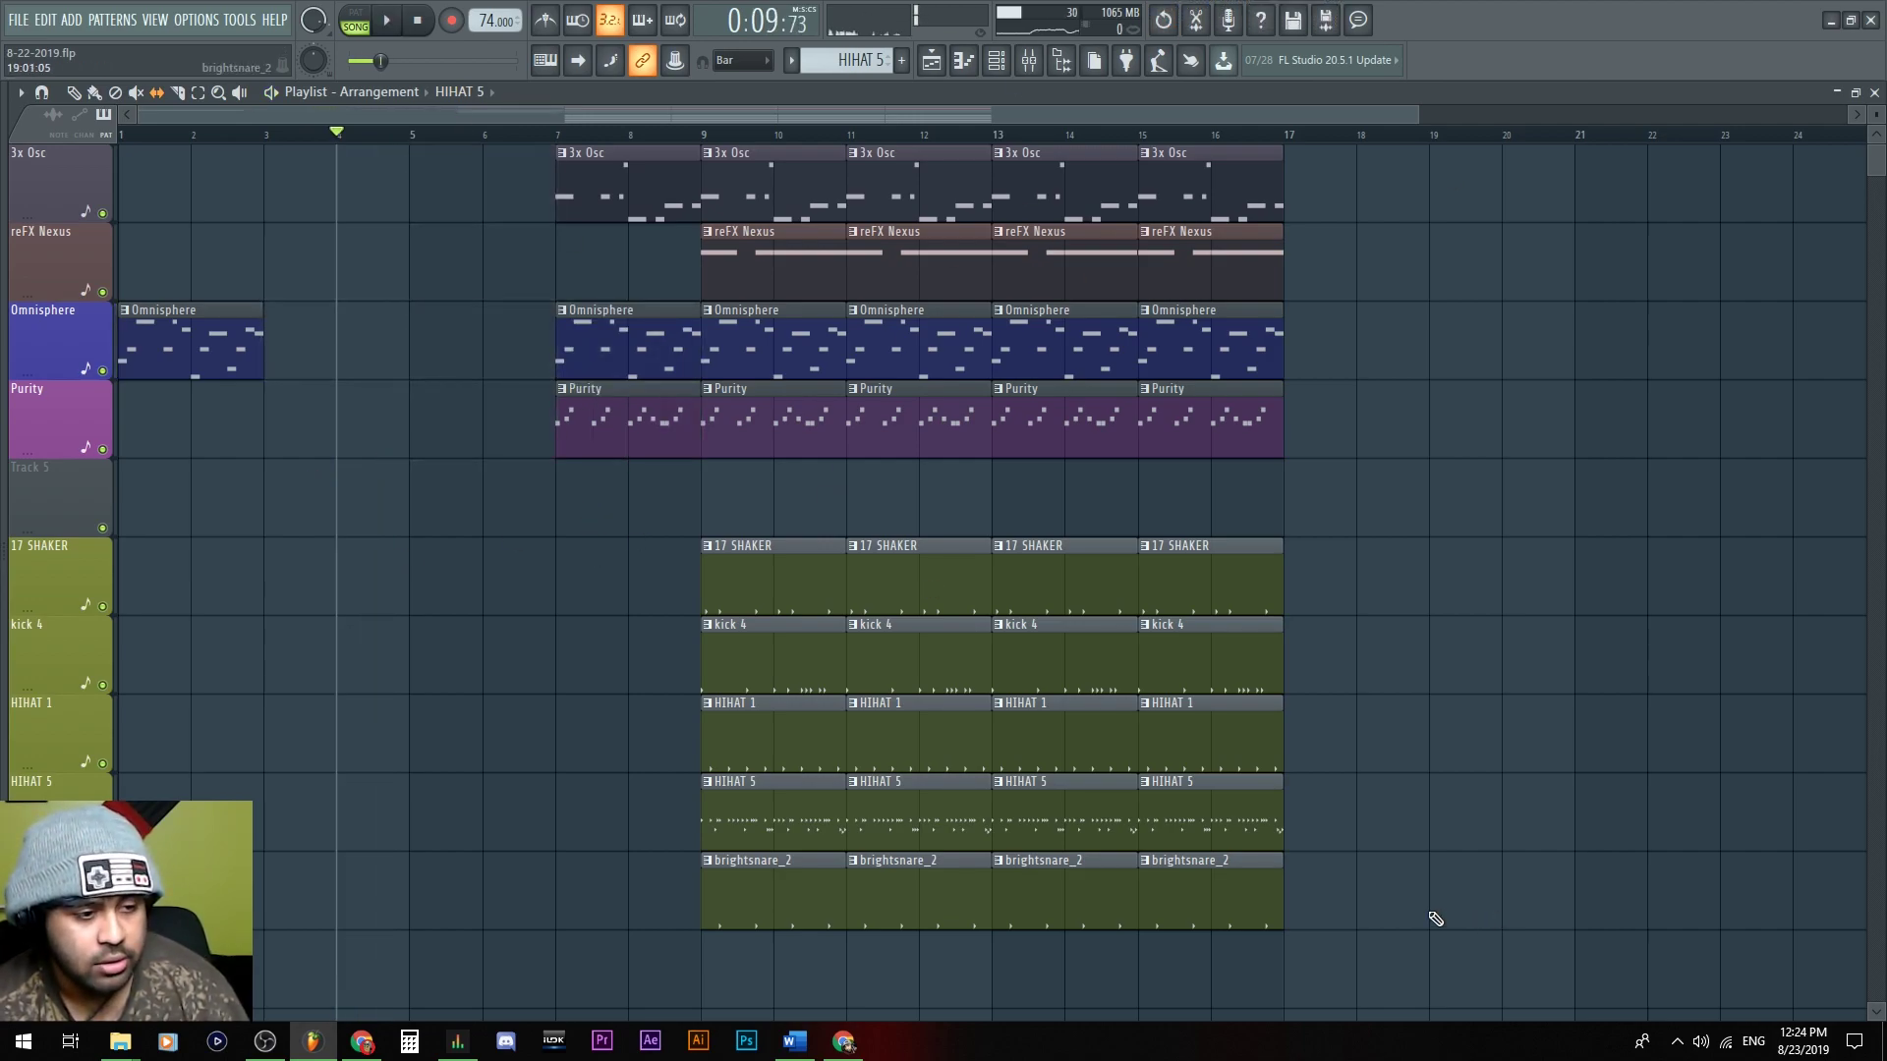
Move all clips from bar 7 onward back to start at bar 3 and play the shortened arrangement
drag(1437, 922, 589, 155)
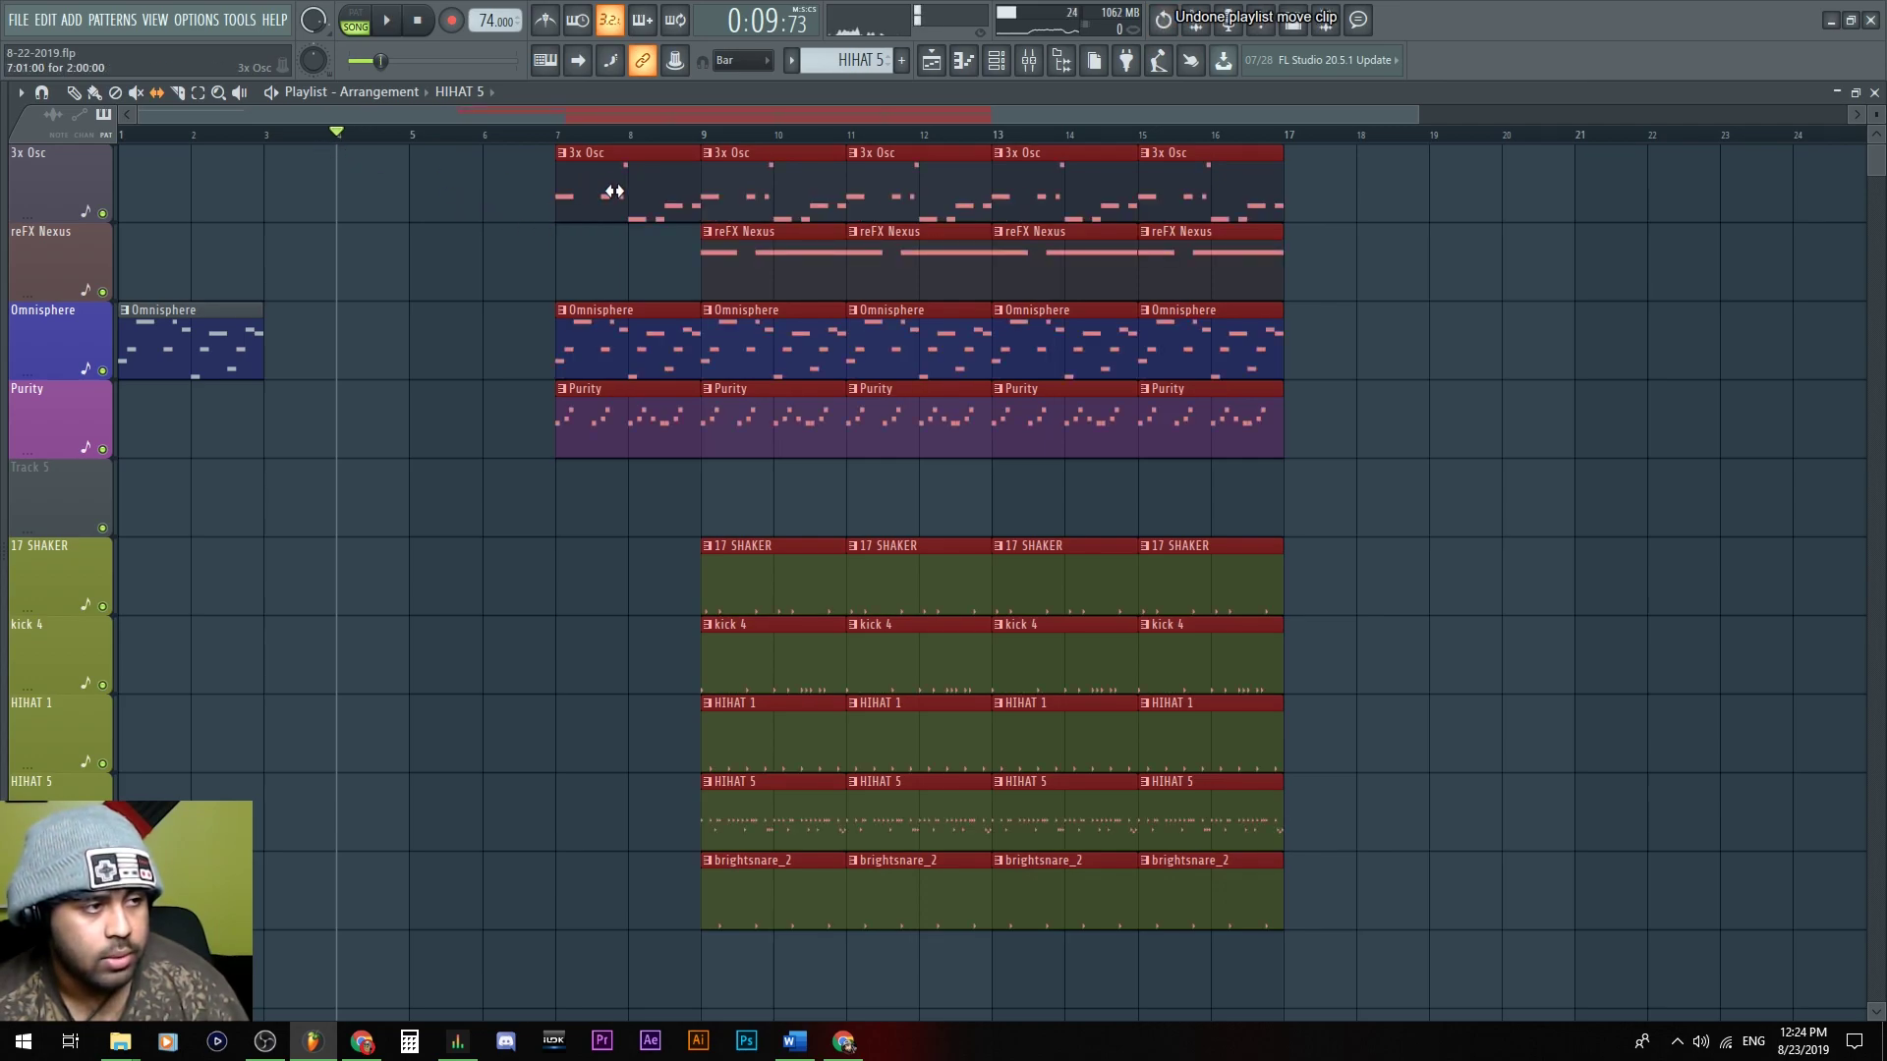
drag(627, 199, 334, 202)
click(216, 211)
key(space)
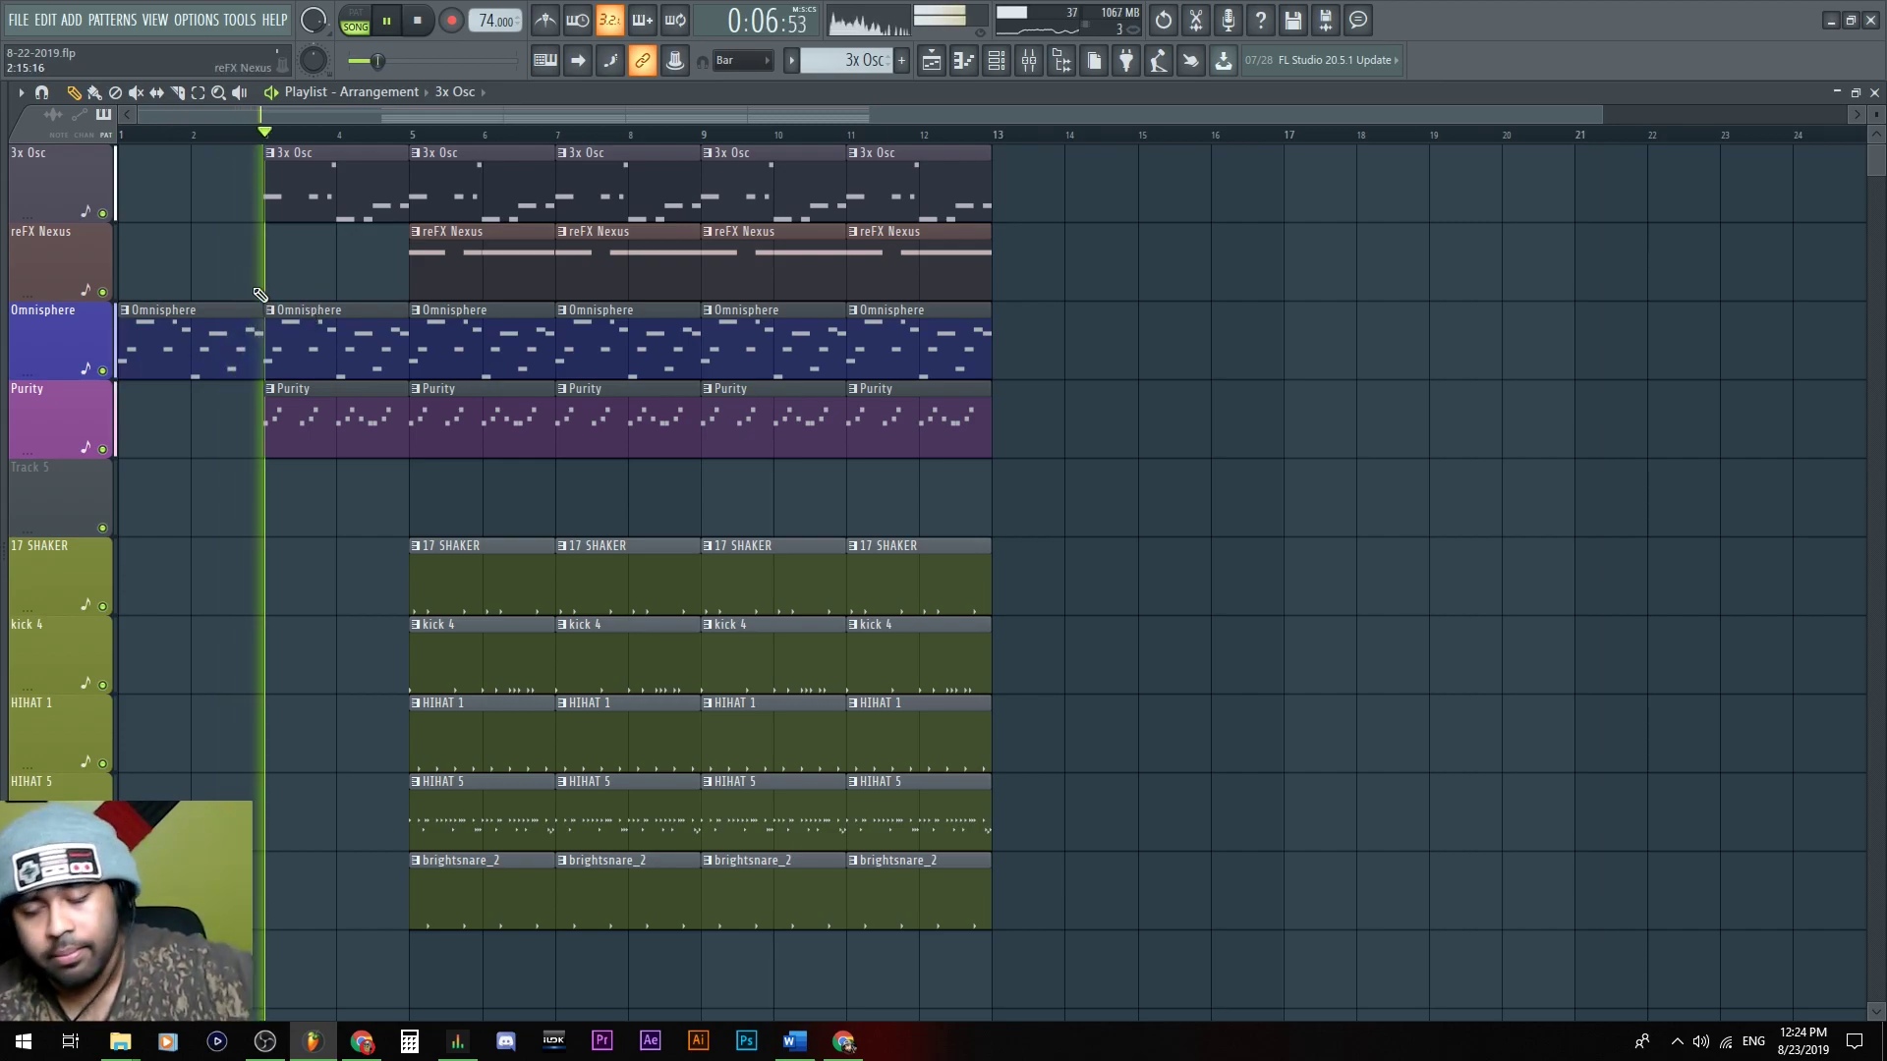
Remove the Purity notes in bar 3 so the first Purity clip starts at bar 4, and play from bar 3
scroll(334, 496, up, 3)
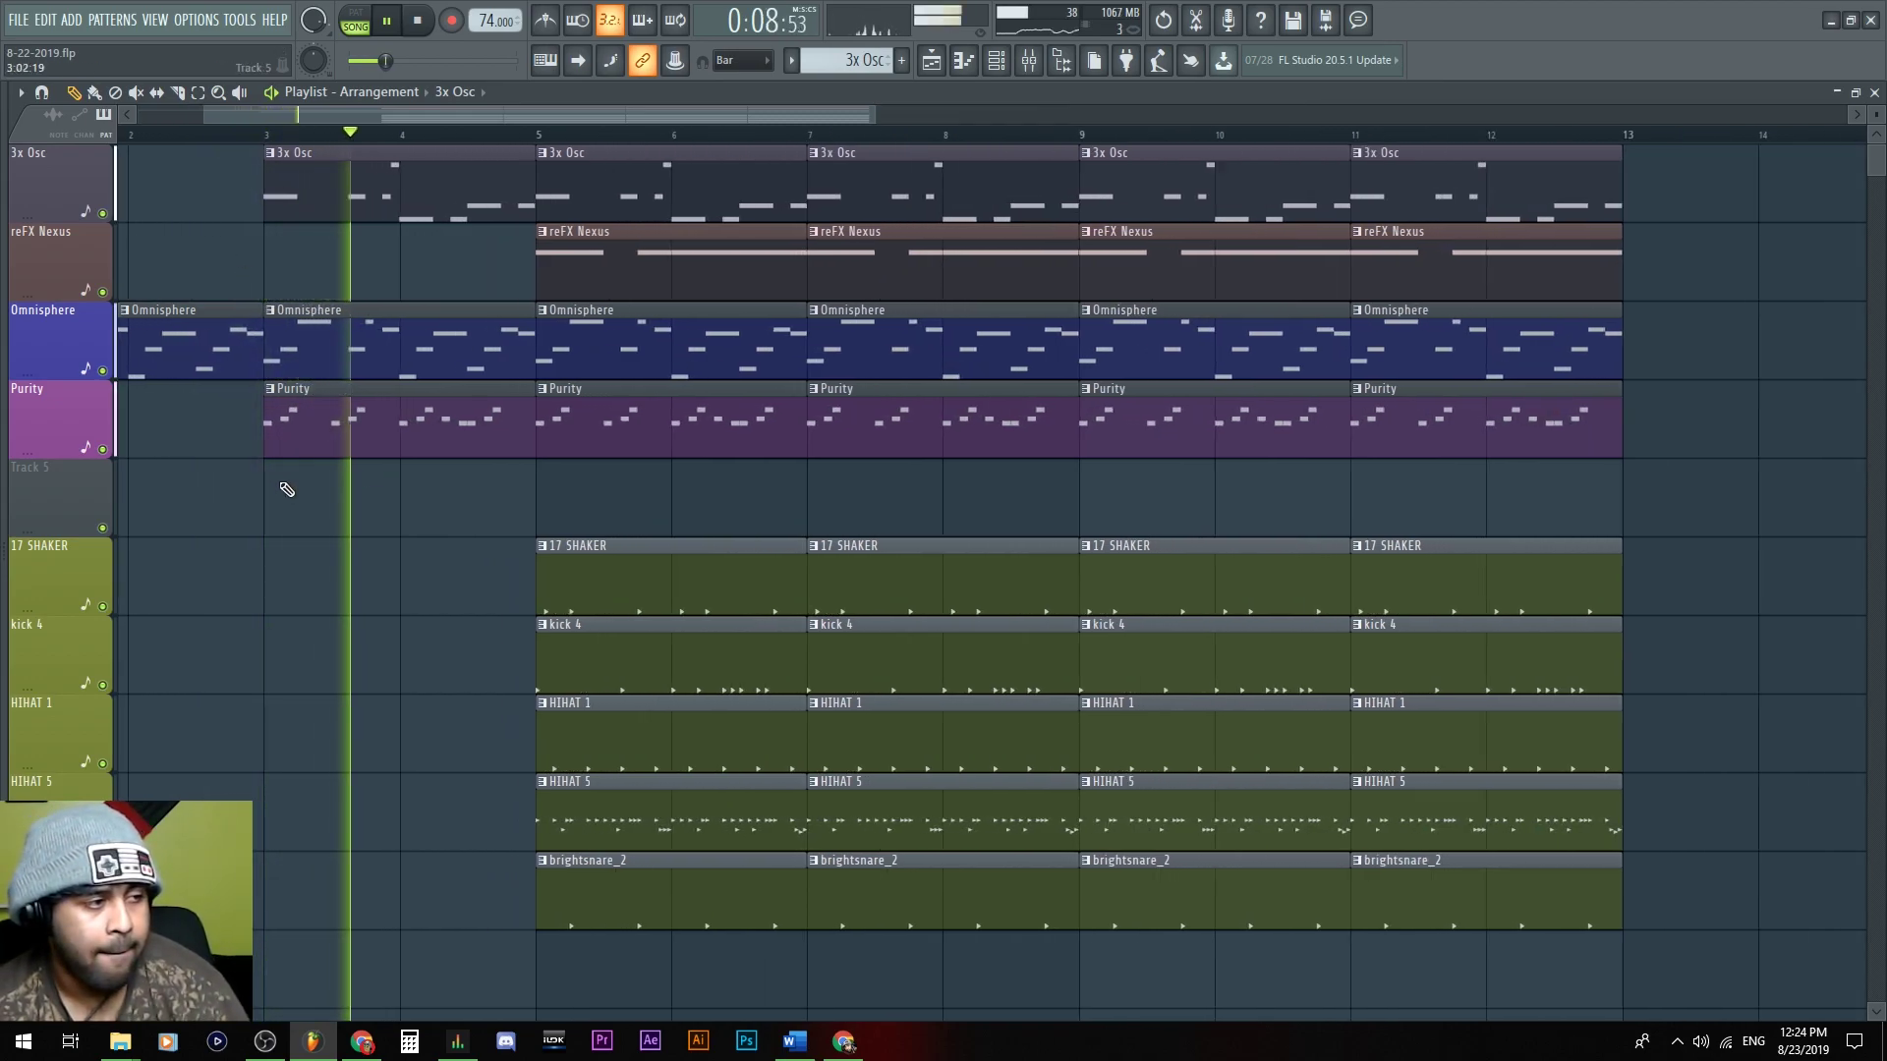
key(space)
right_click(388, 447)
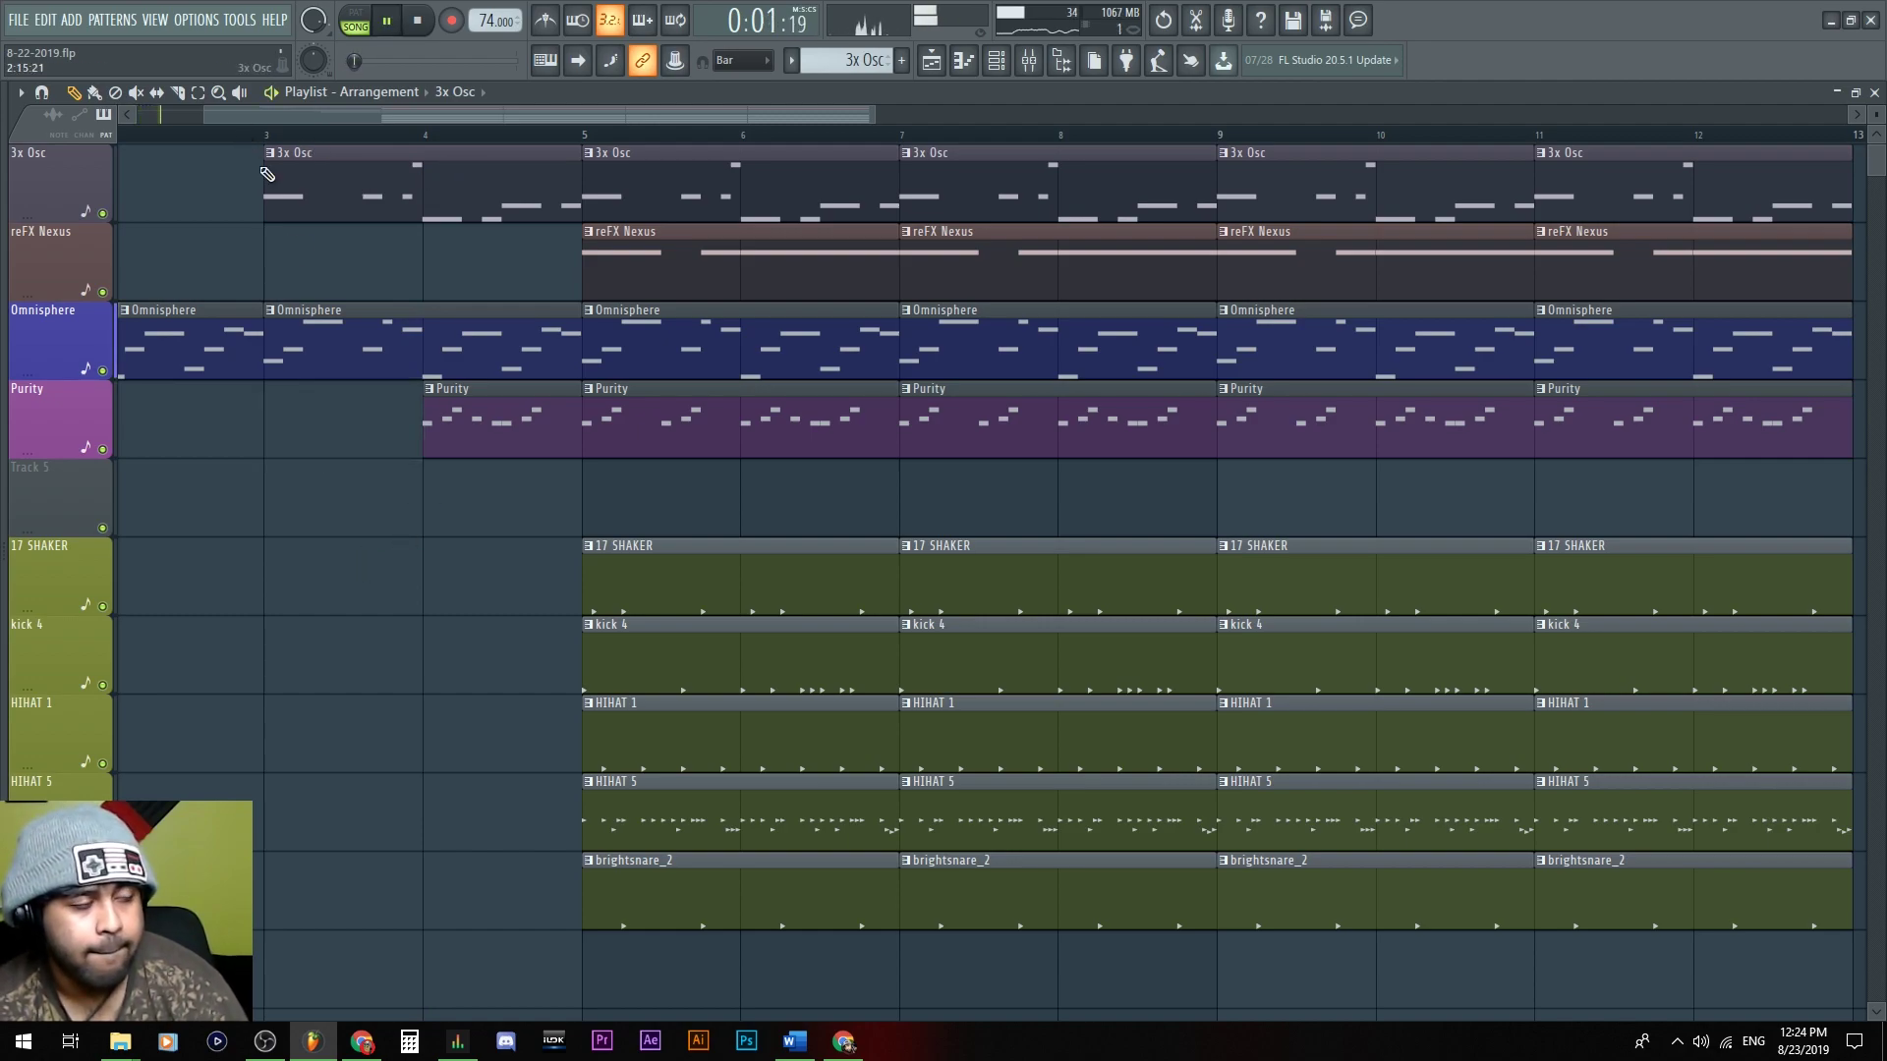
key(space)
click(431, 138)
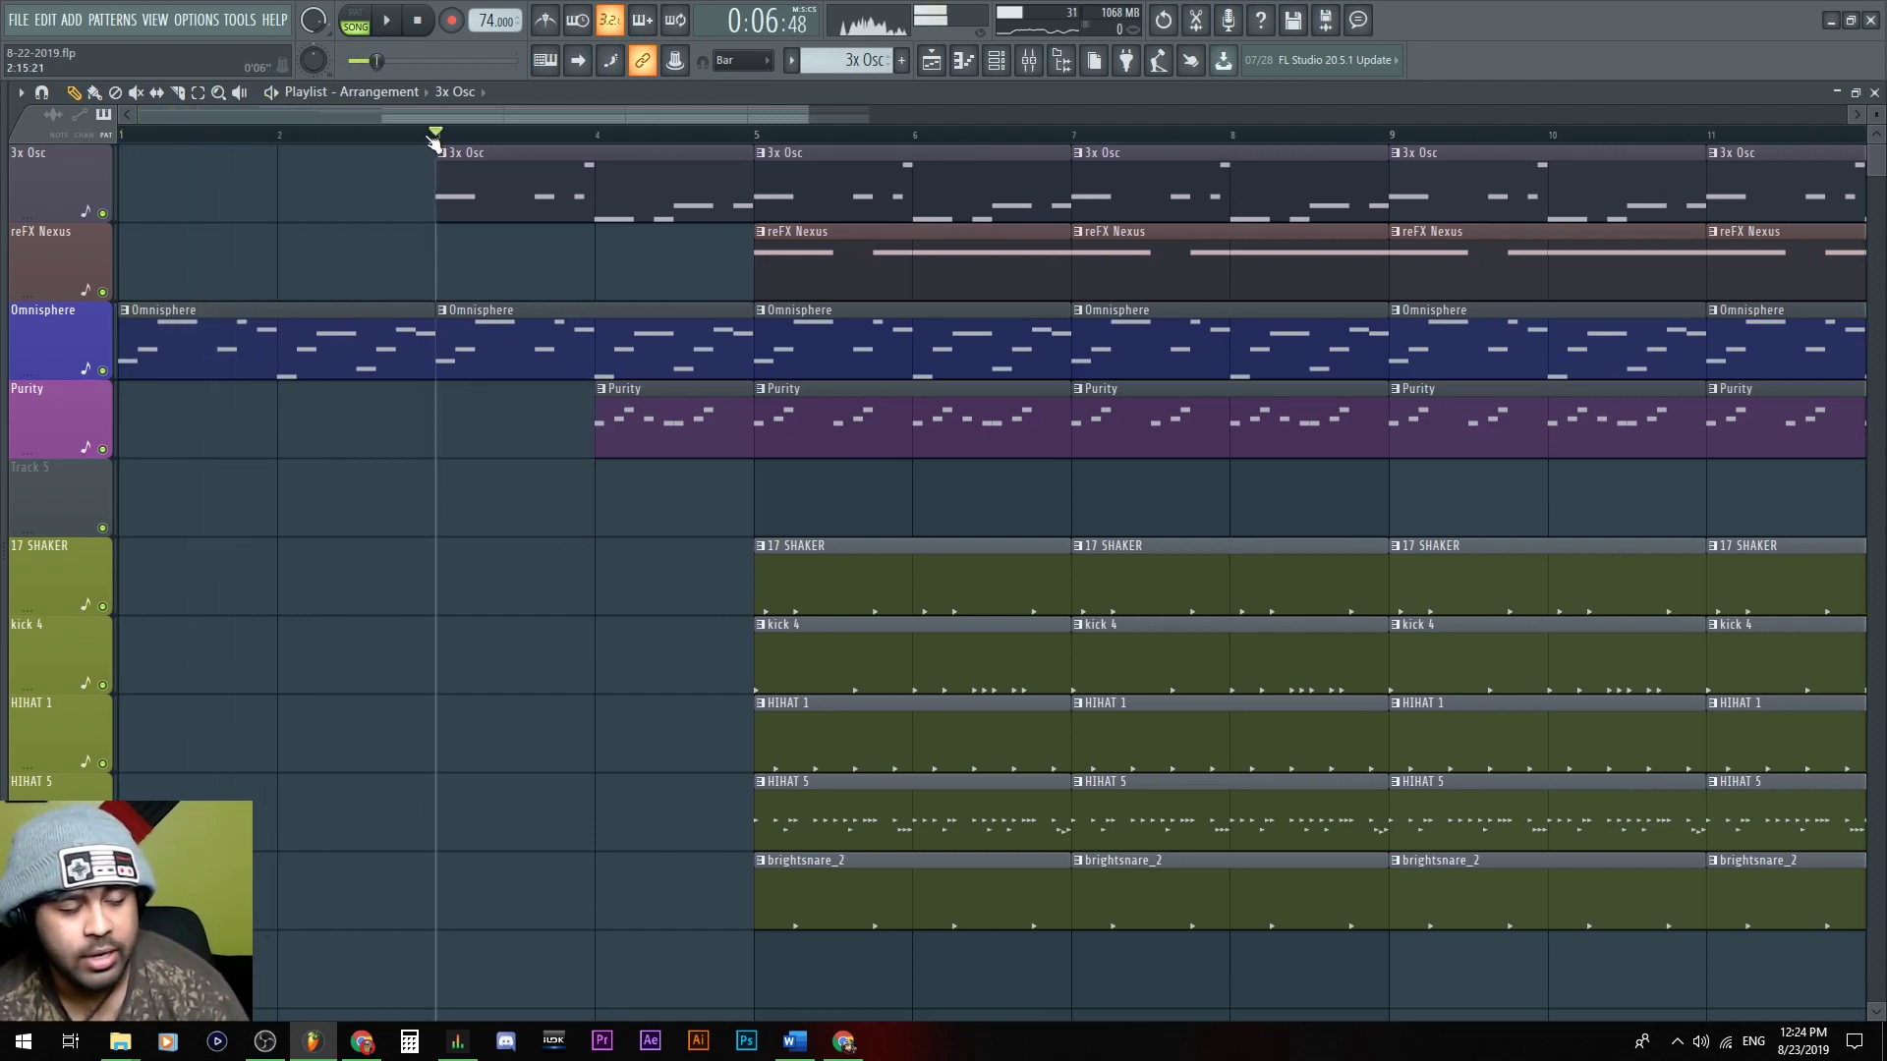
key(space)
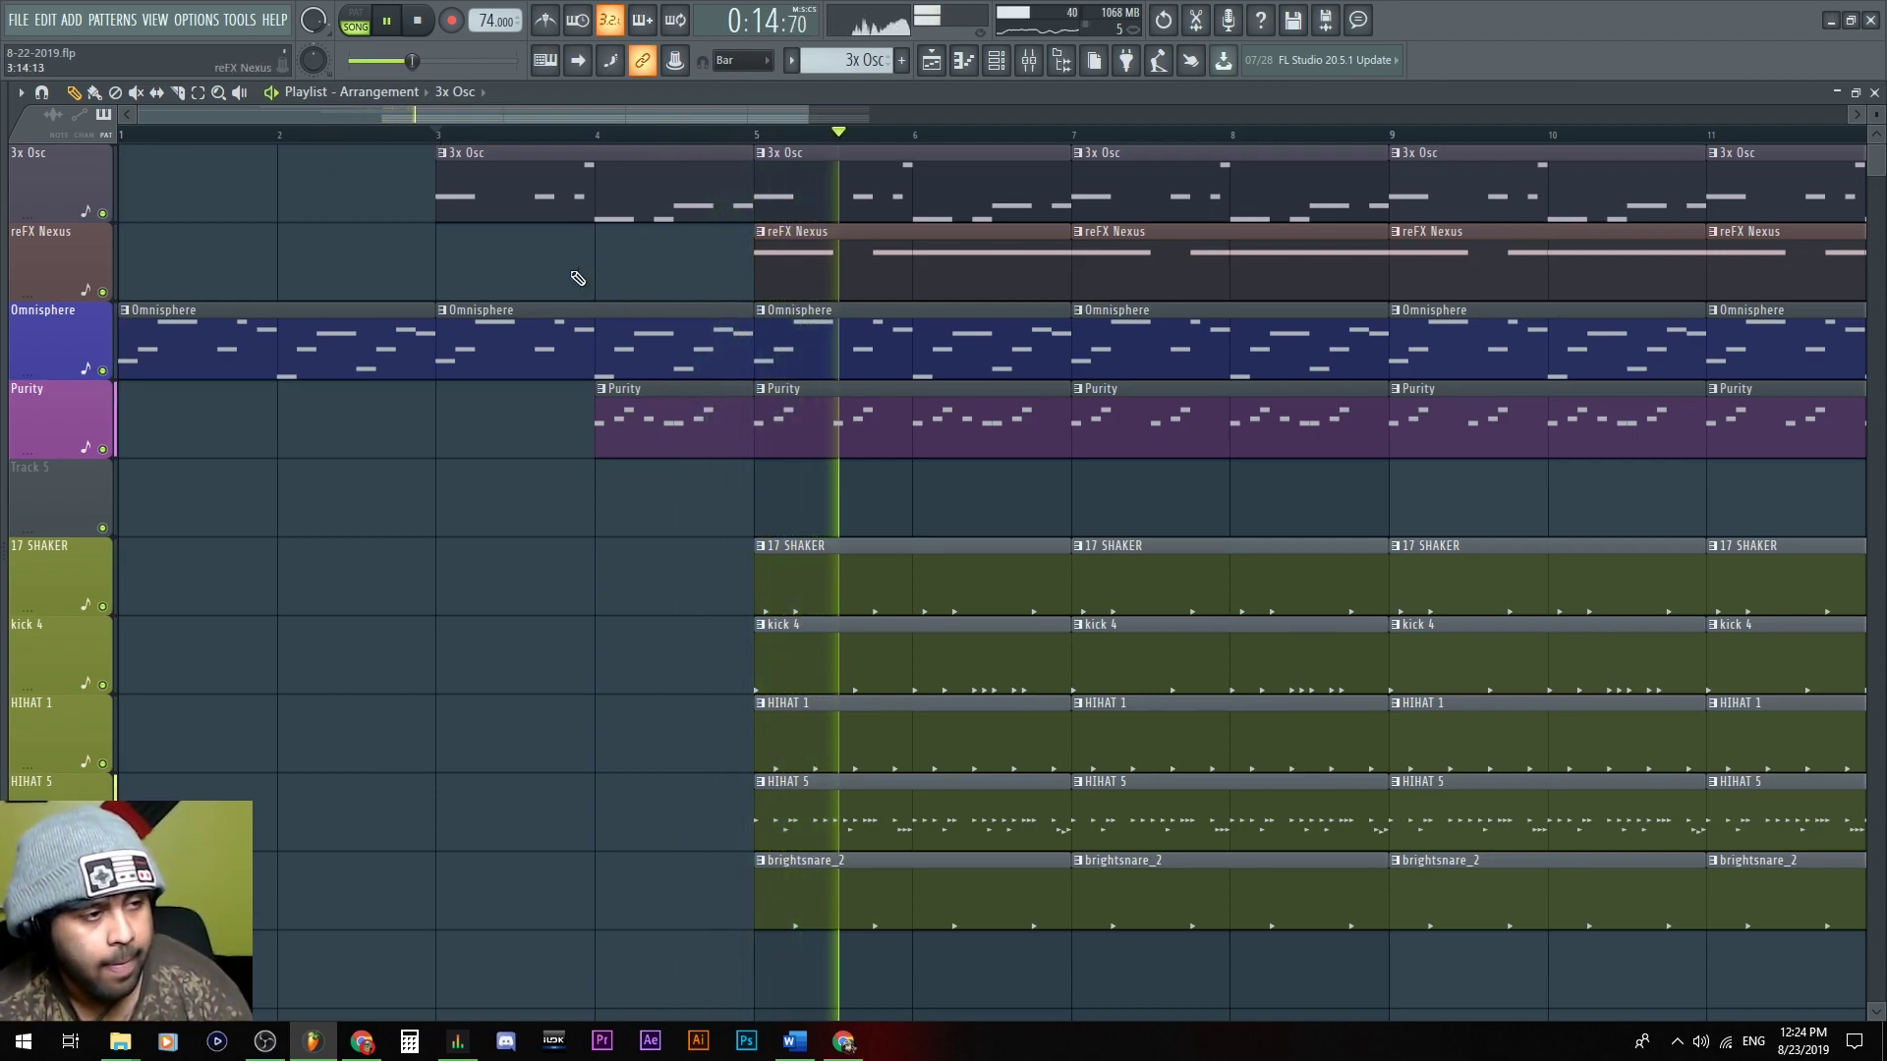
key(space)
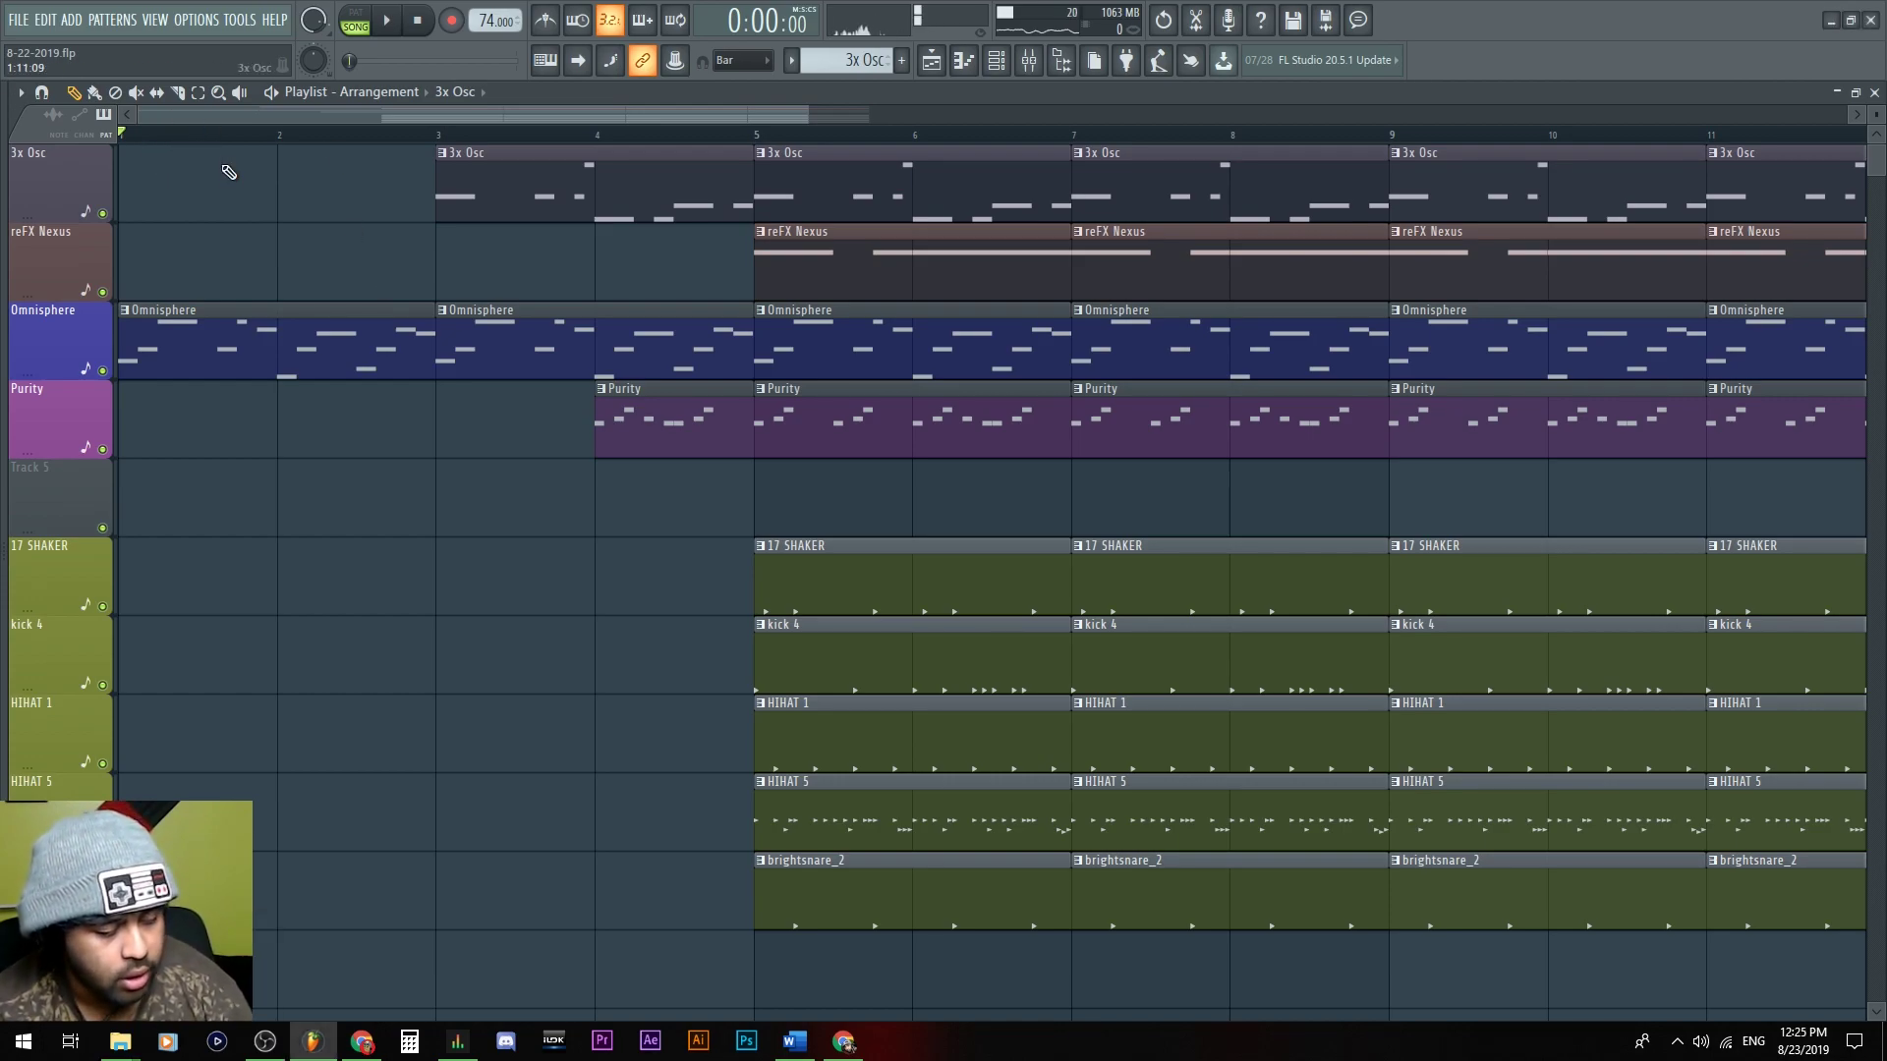
Add a time marker named Intro at the start of bar 1
key(alt+t)
text(Intr)
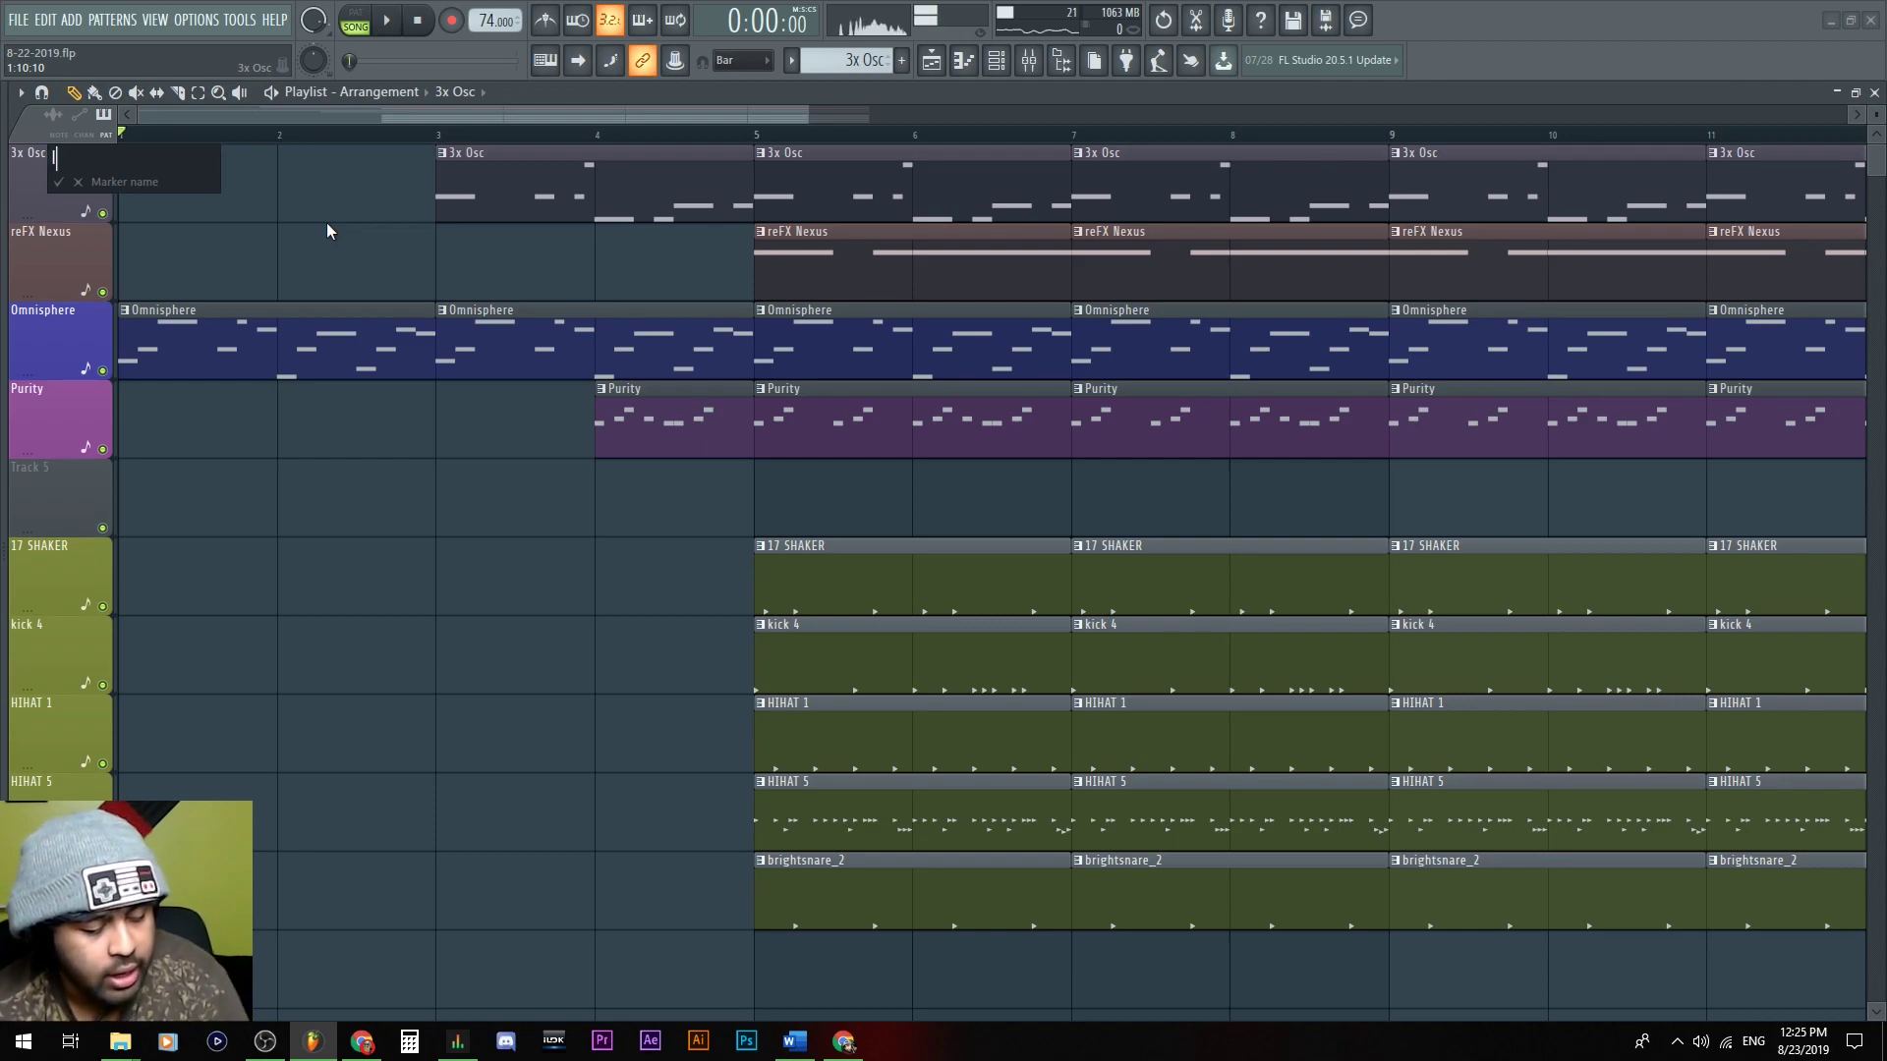
text(o)
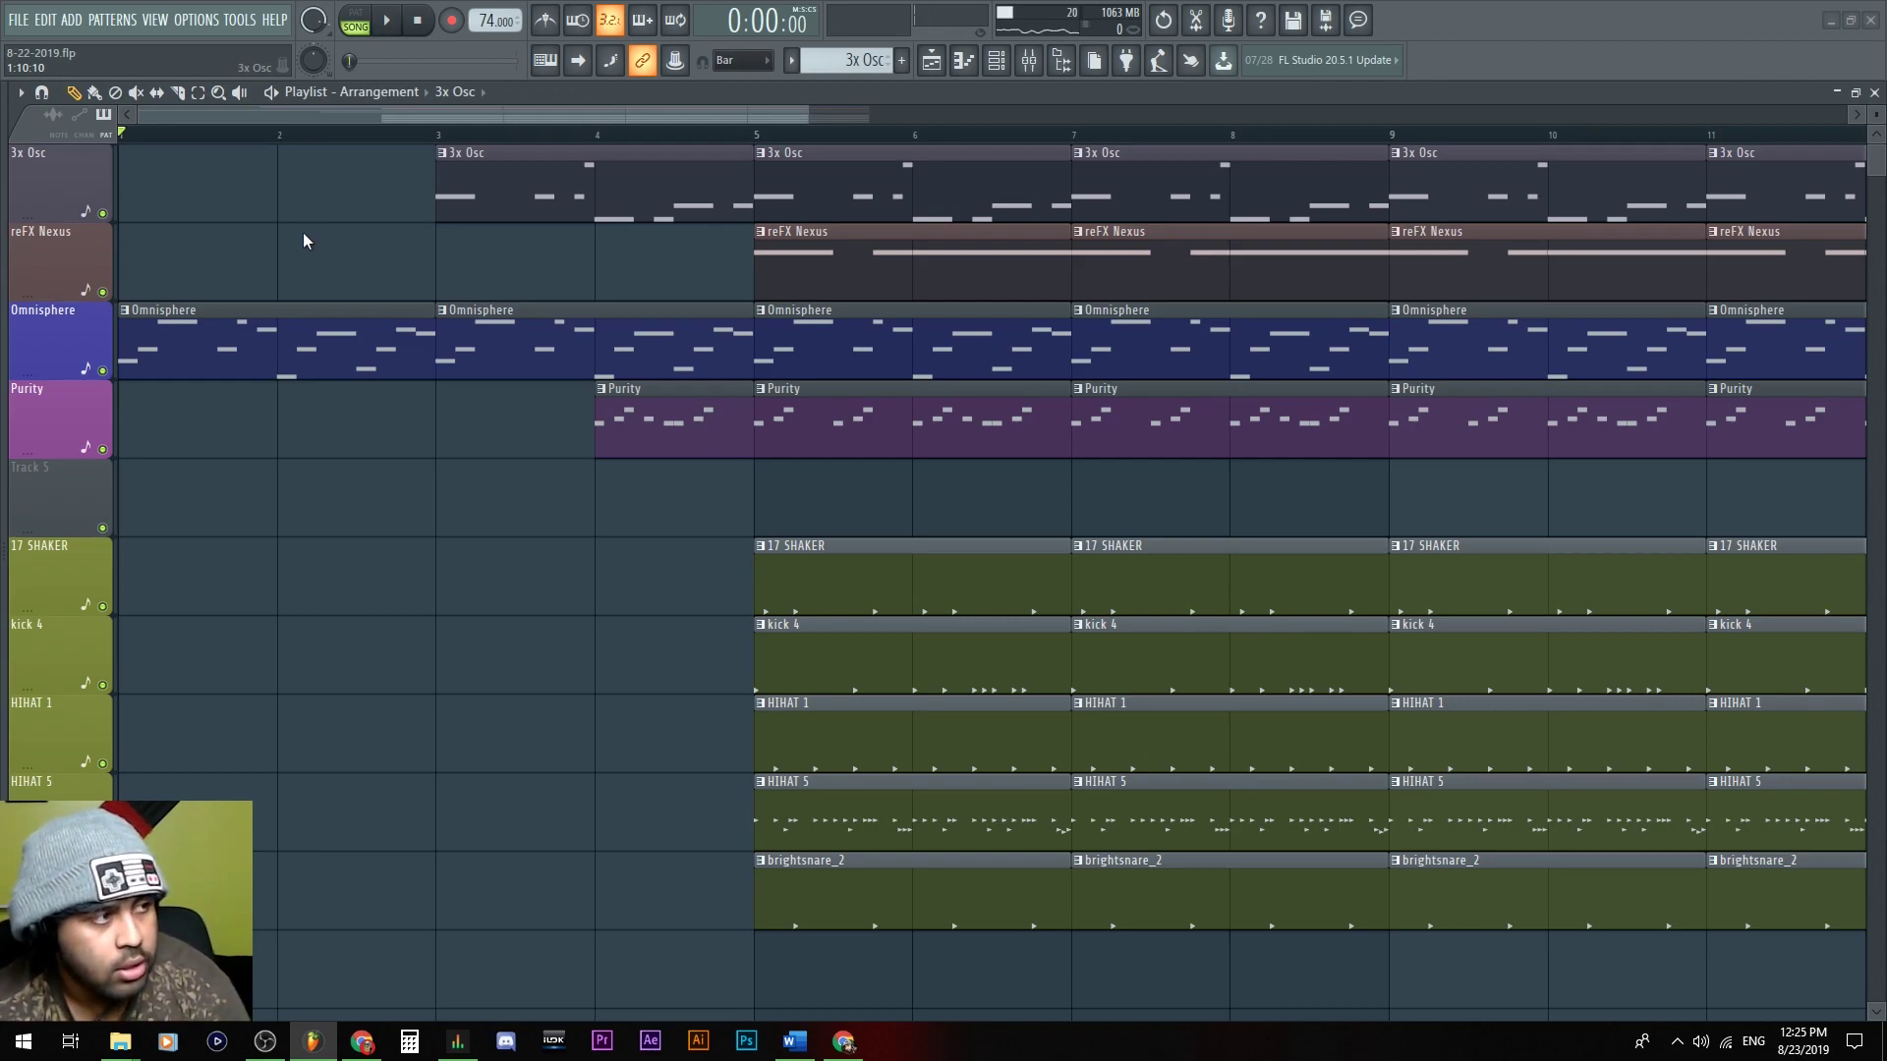
key(Return)
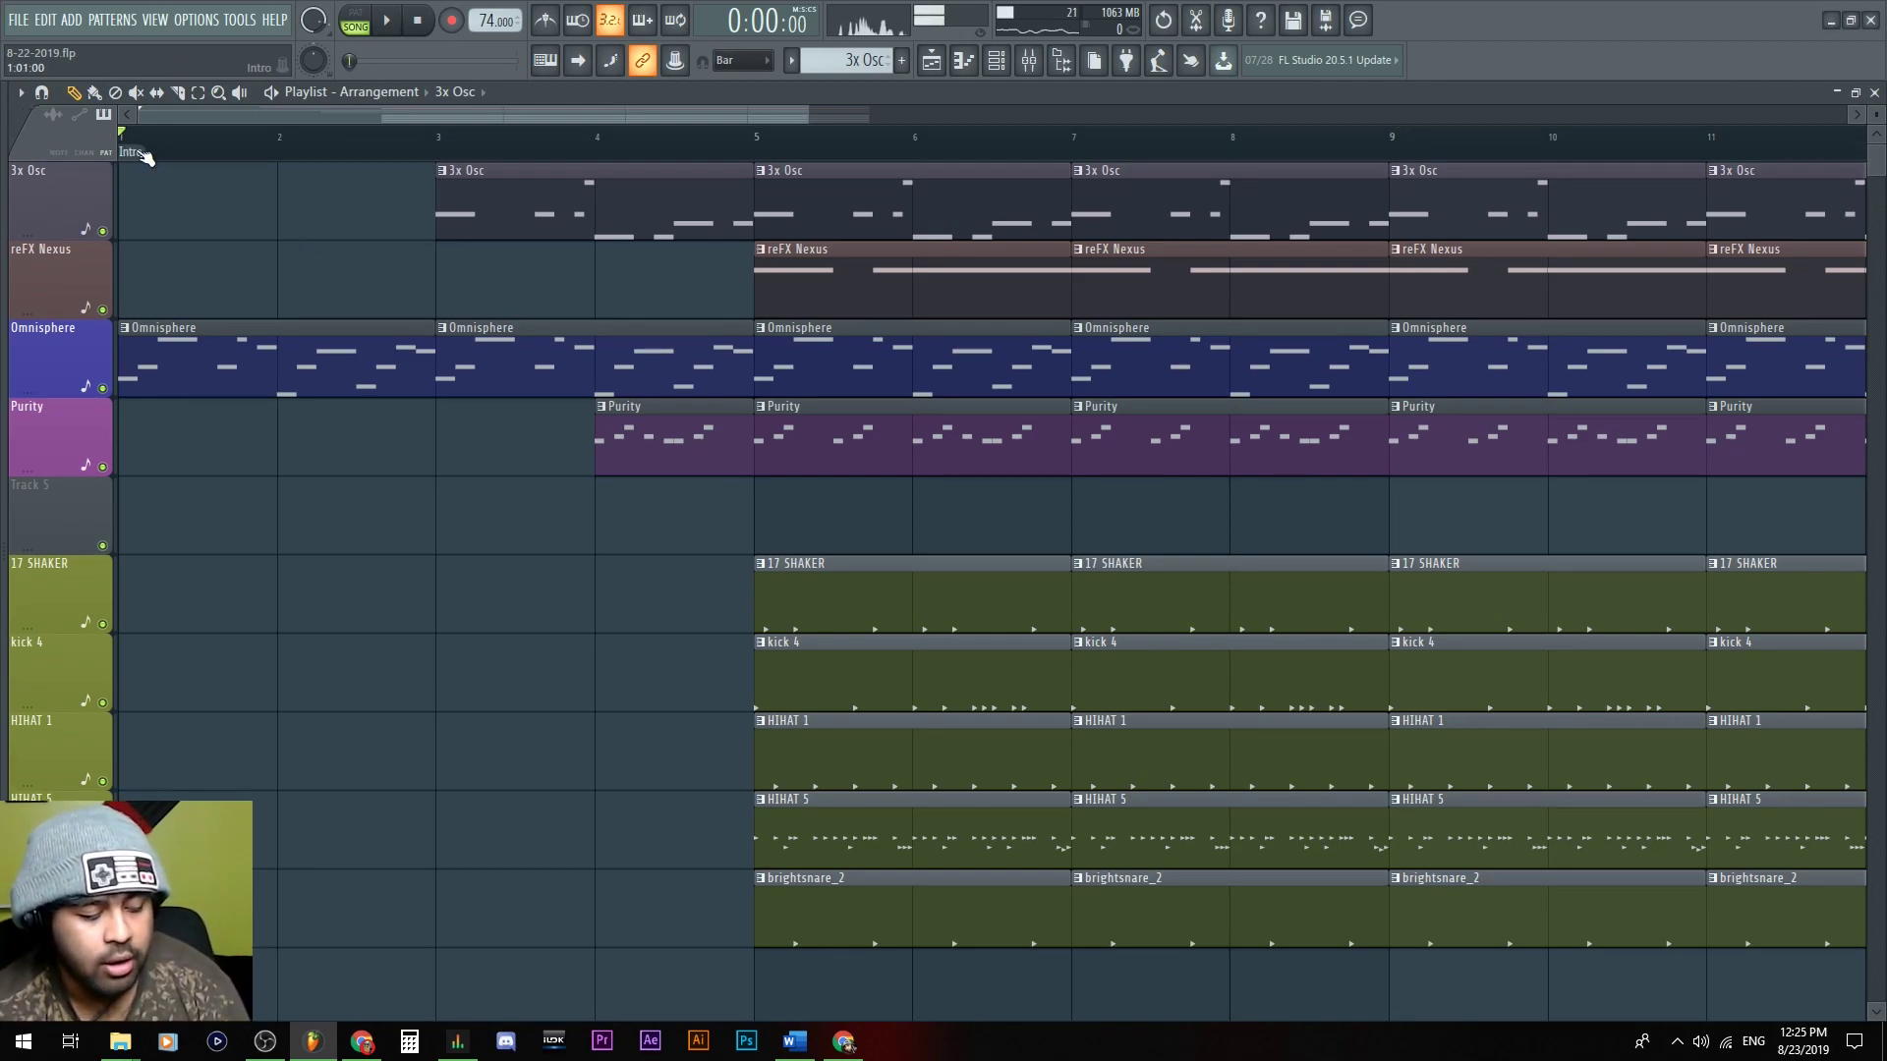
key(alt+t)
key(Escape)
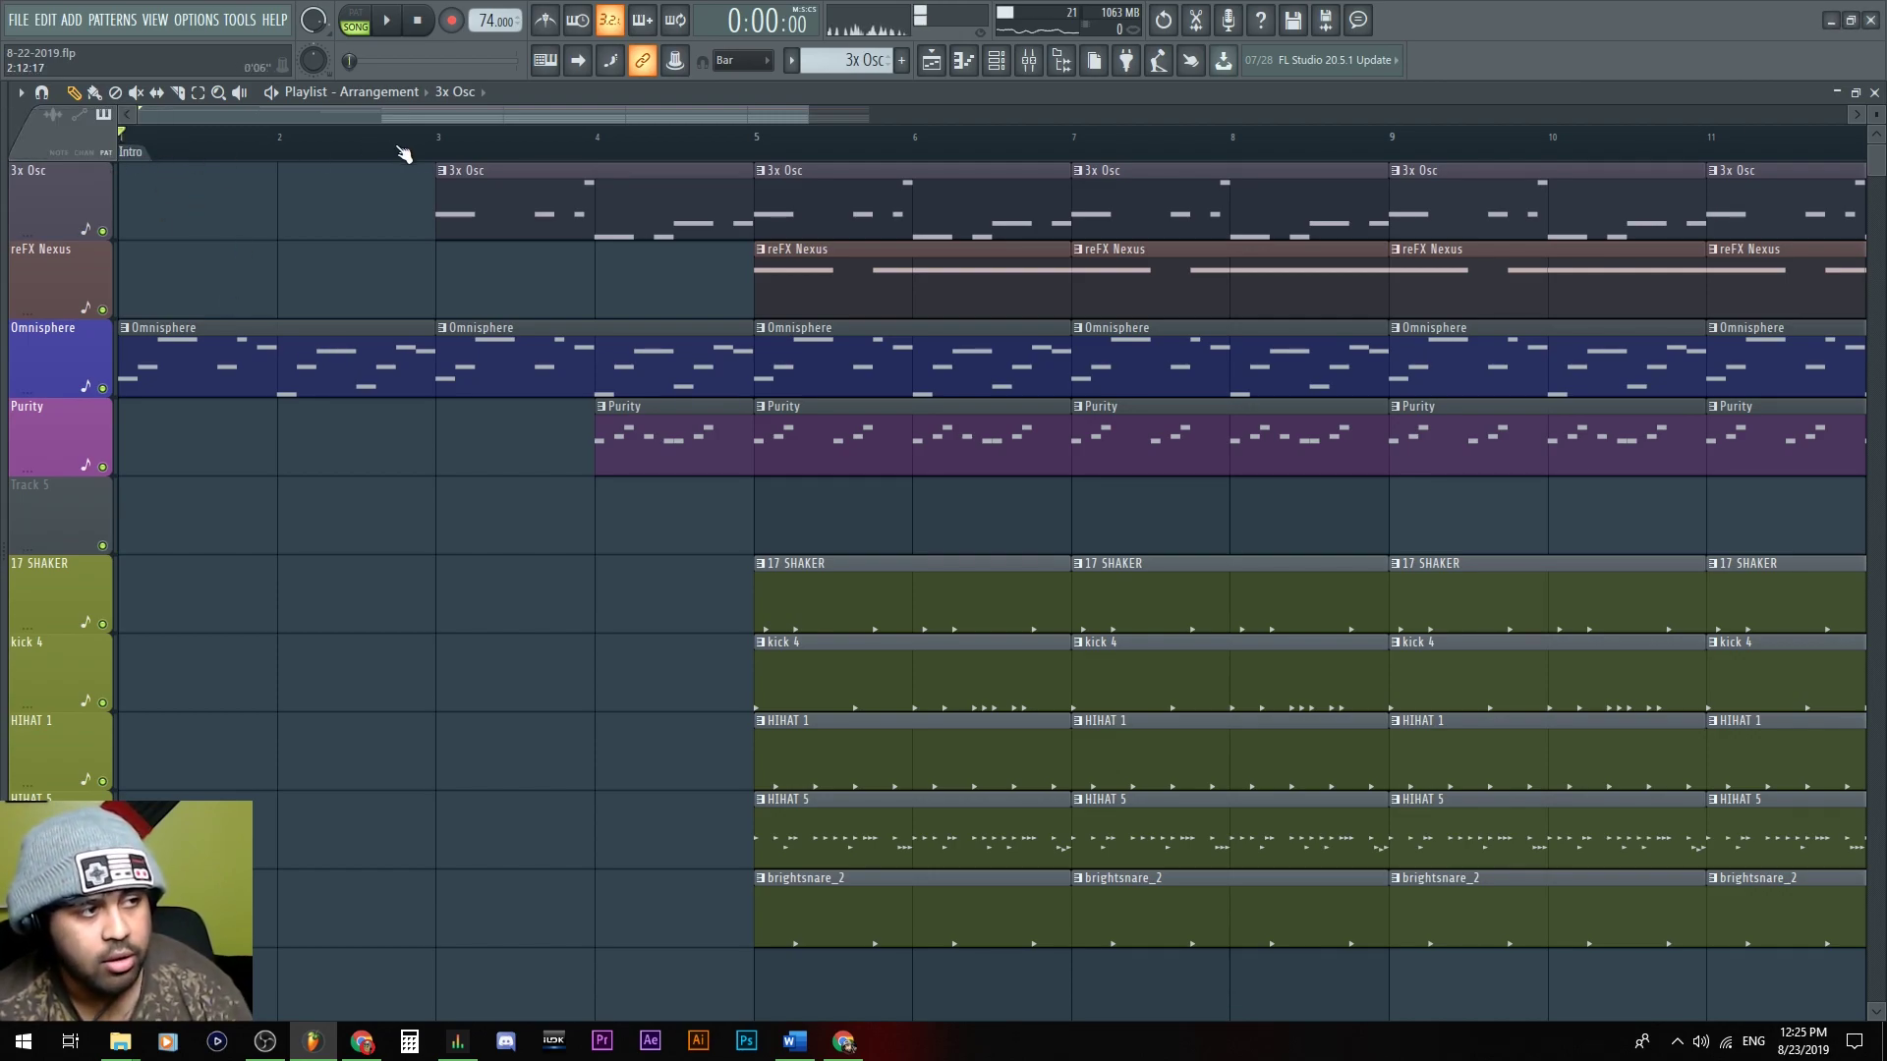
Add a time marker named Chorus at bar 5, where the drums enter
drag(674, 116, 926, 161)
scroll(910, 167, left, 2)
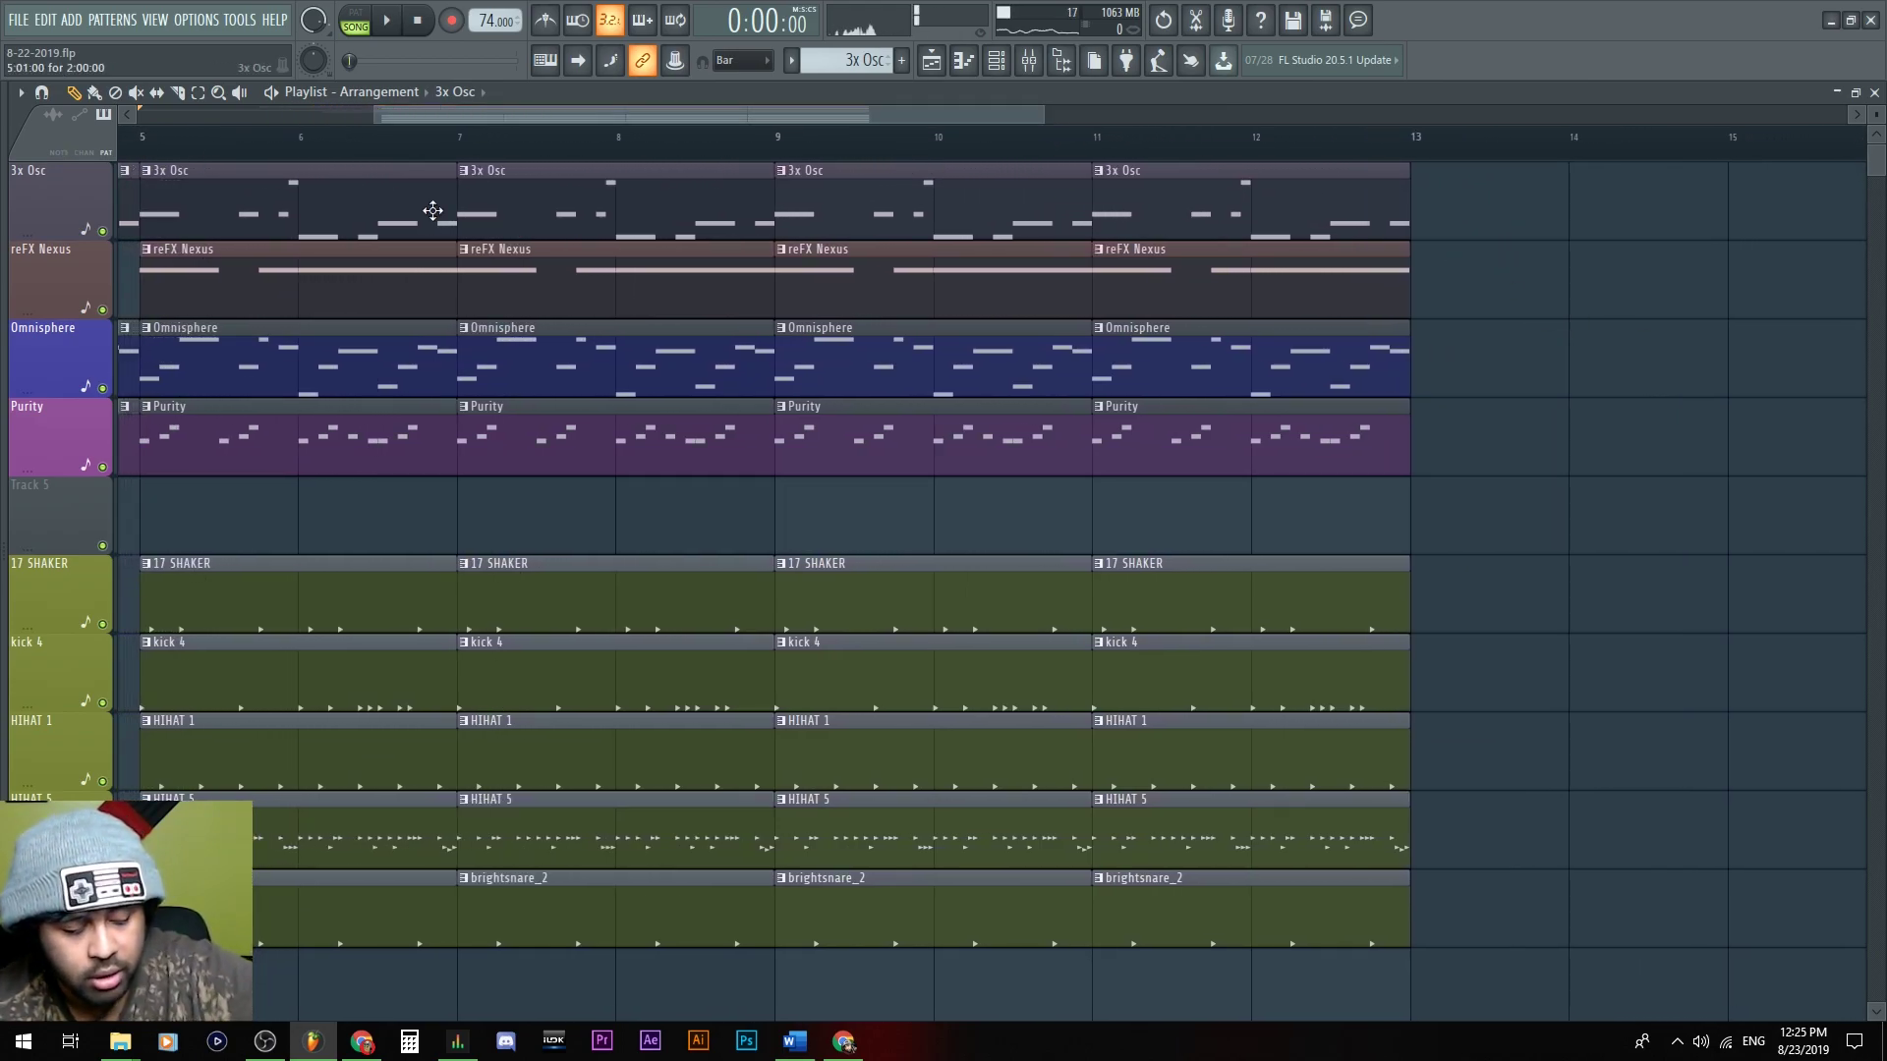
key(alt+t)
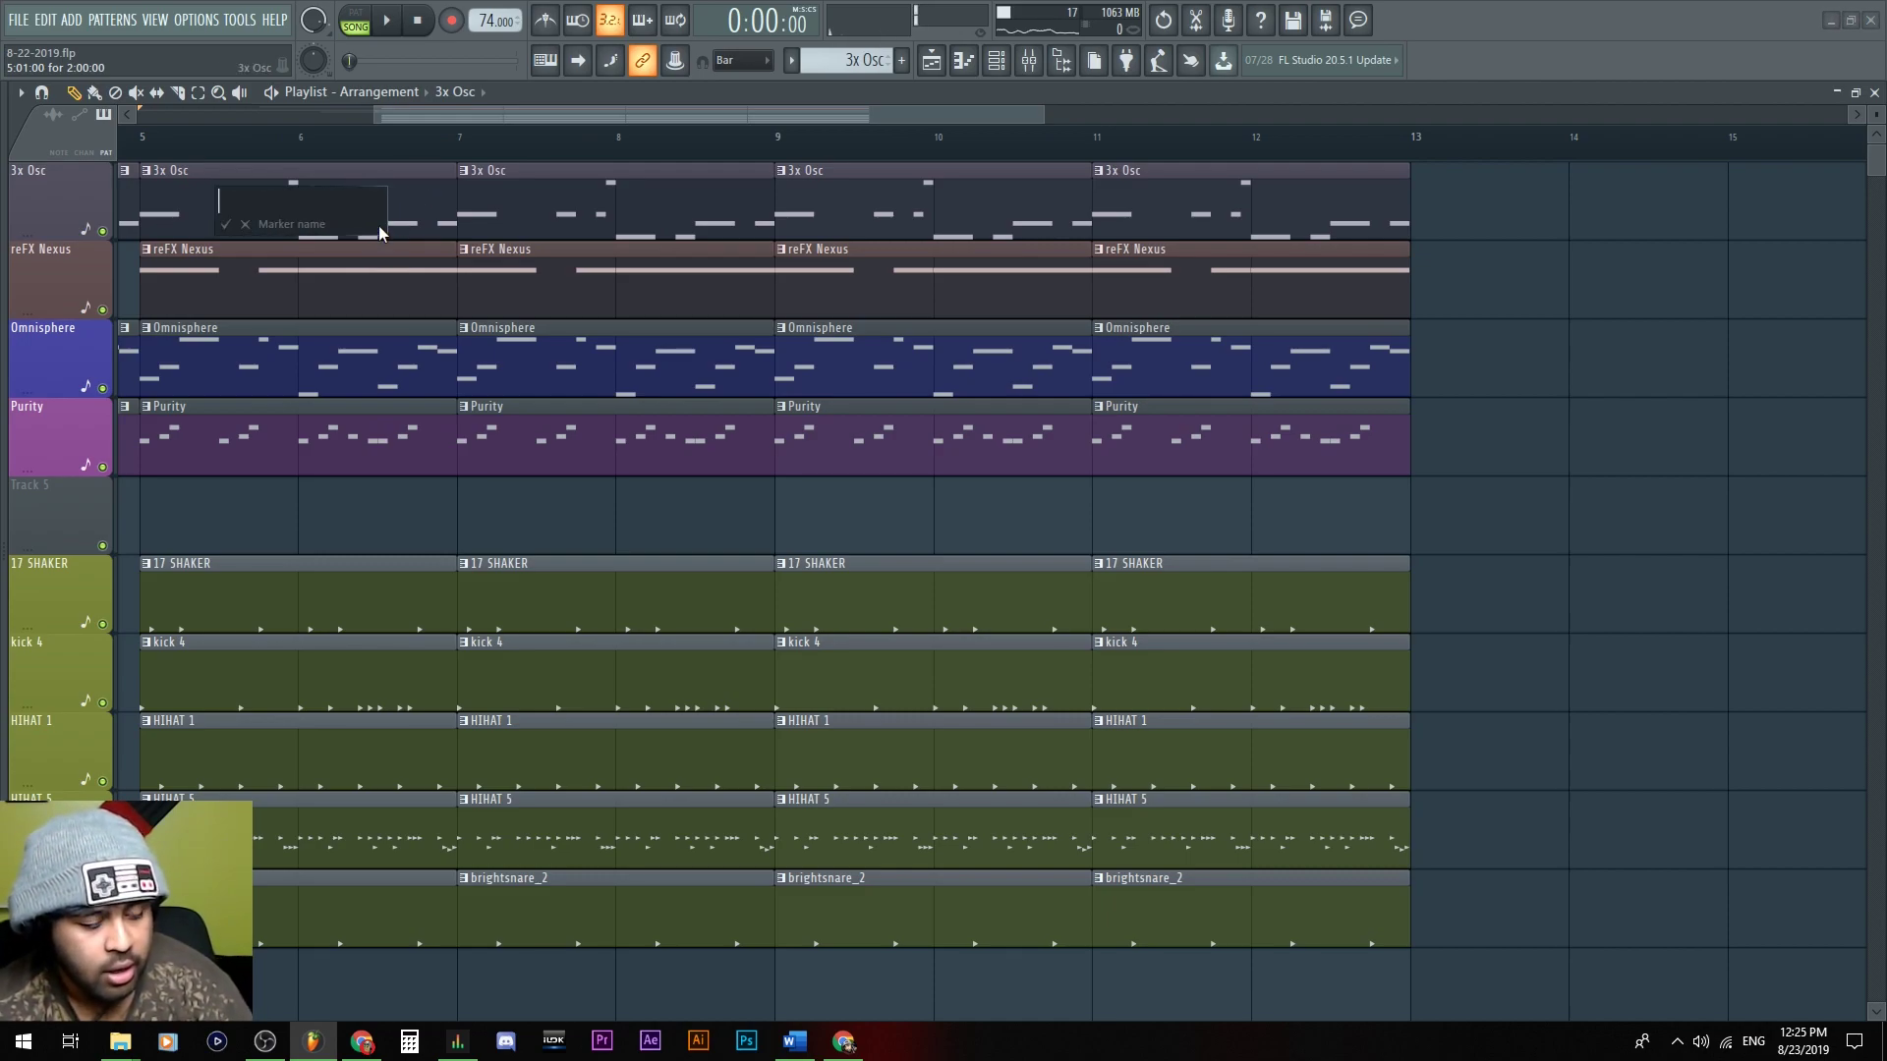
text(Chorus)
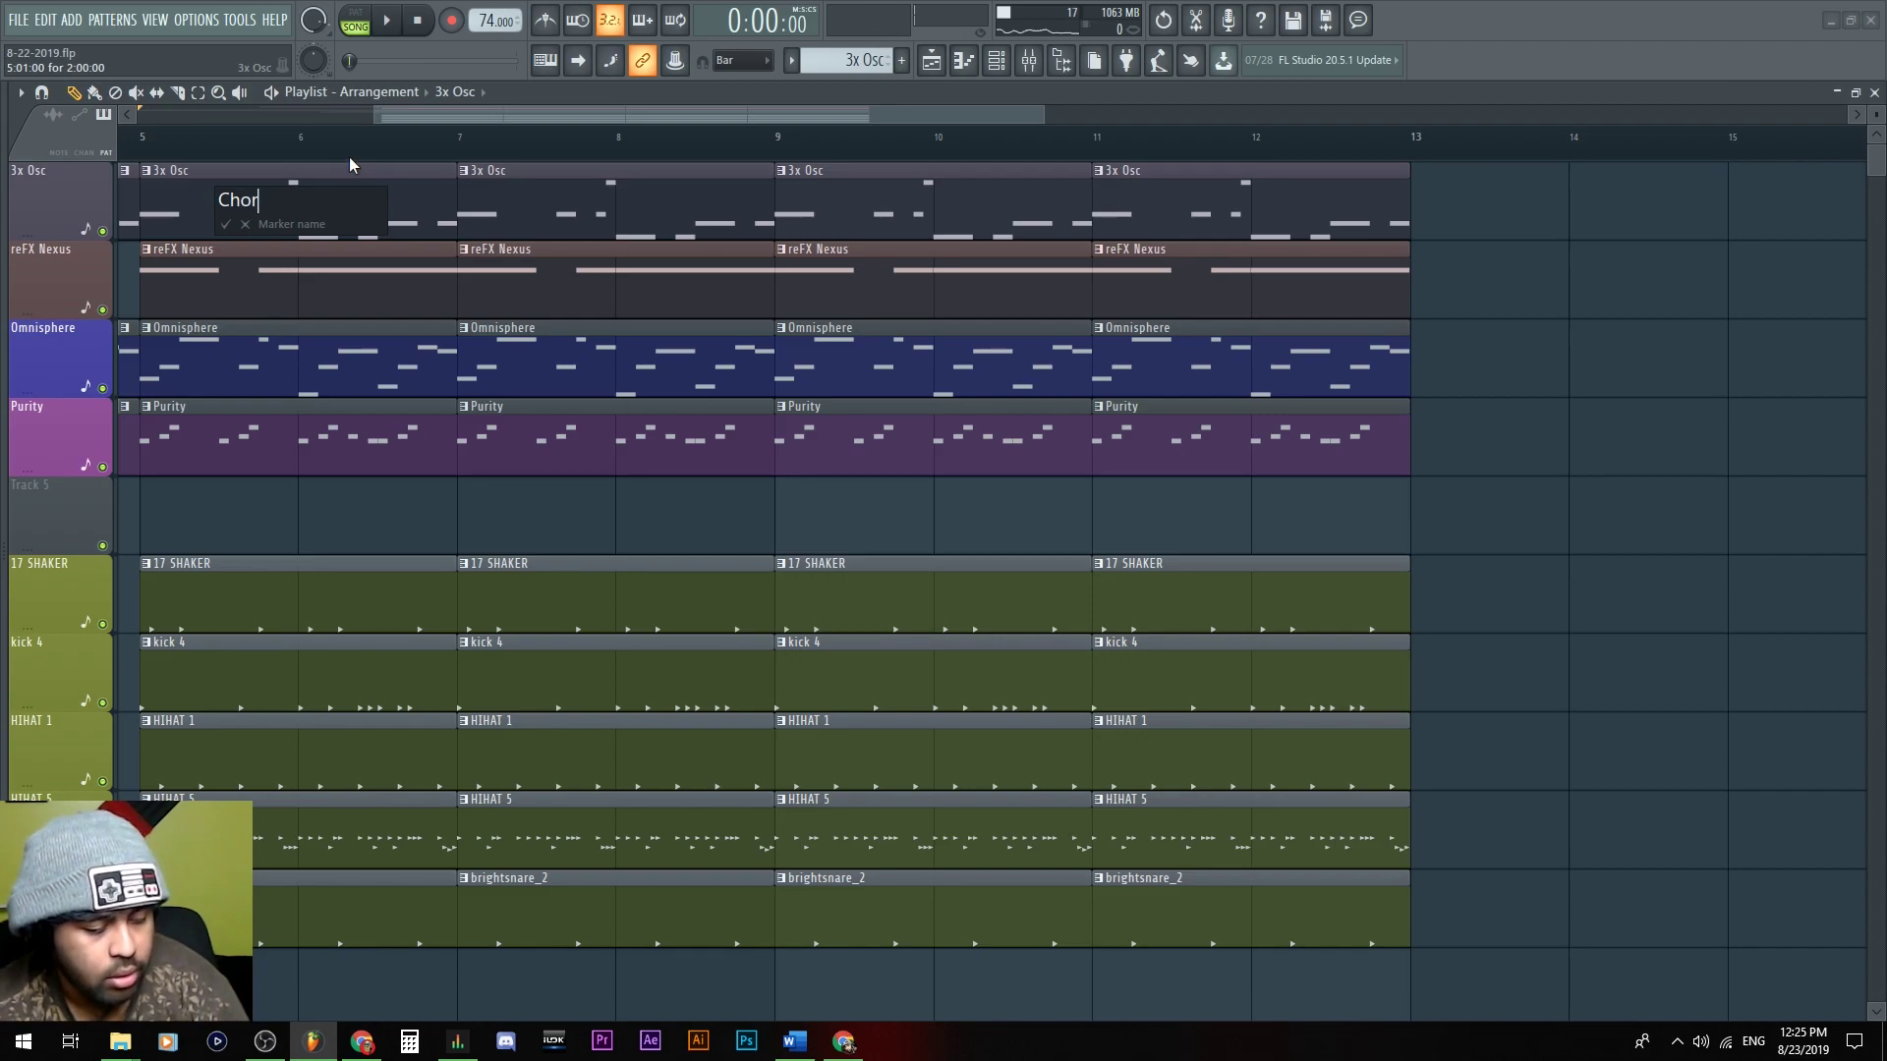
key(Return)
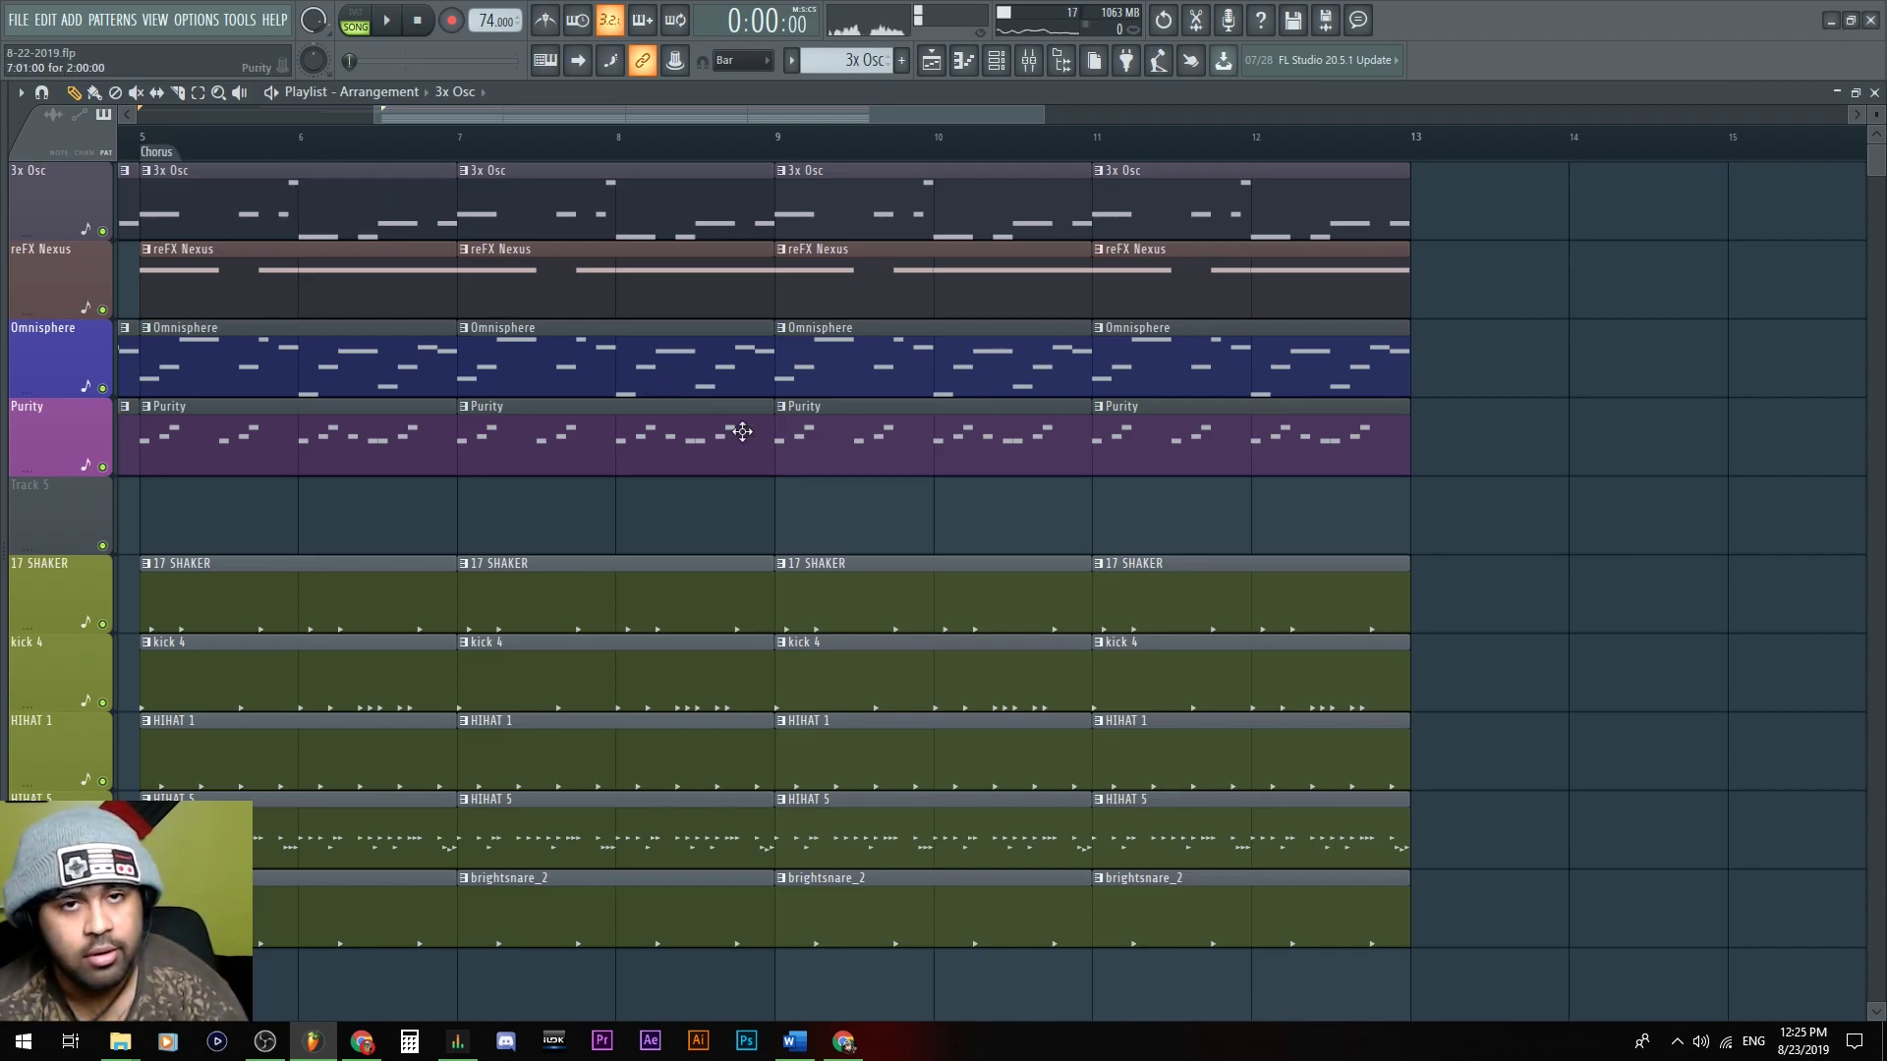
scroll(714, 419, left, 3)
scroll(969, 548, left, 1)
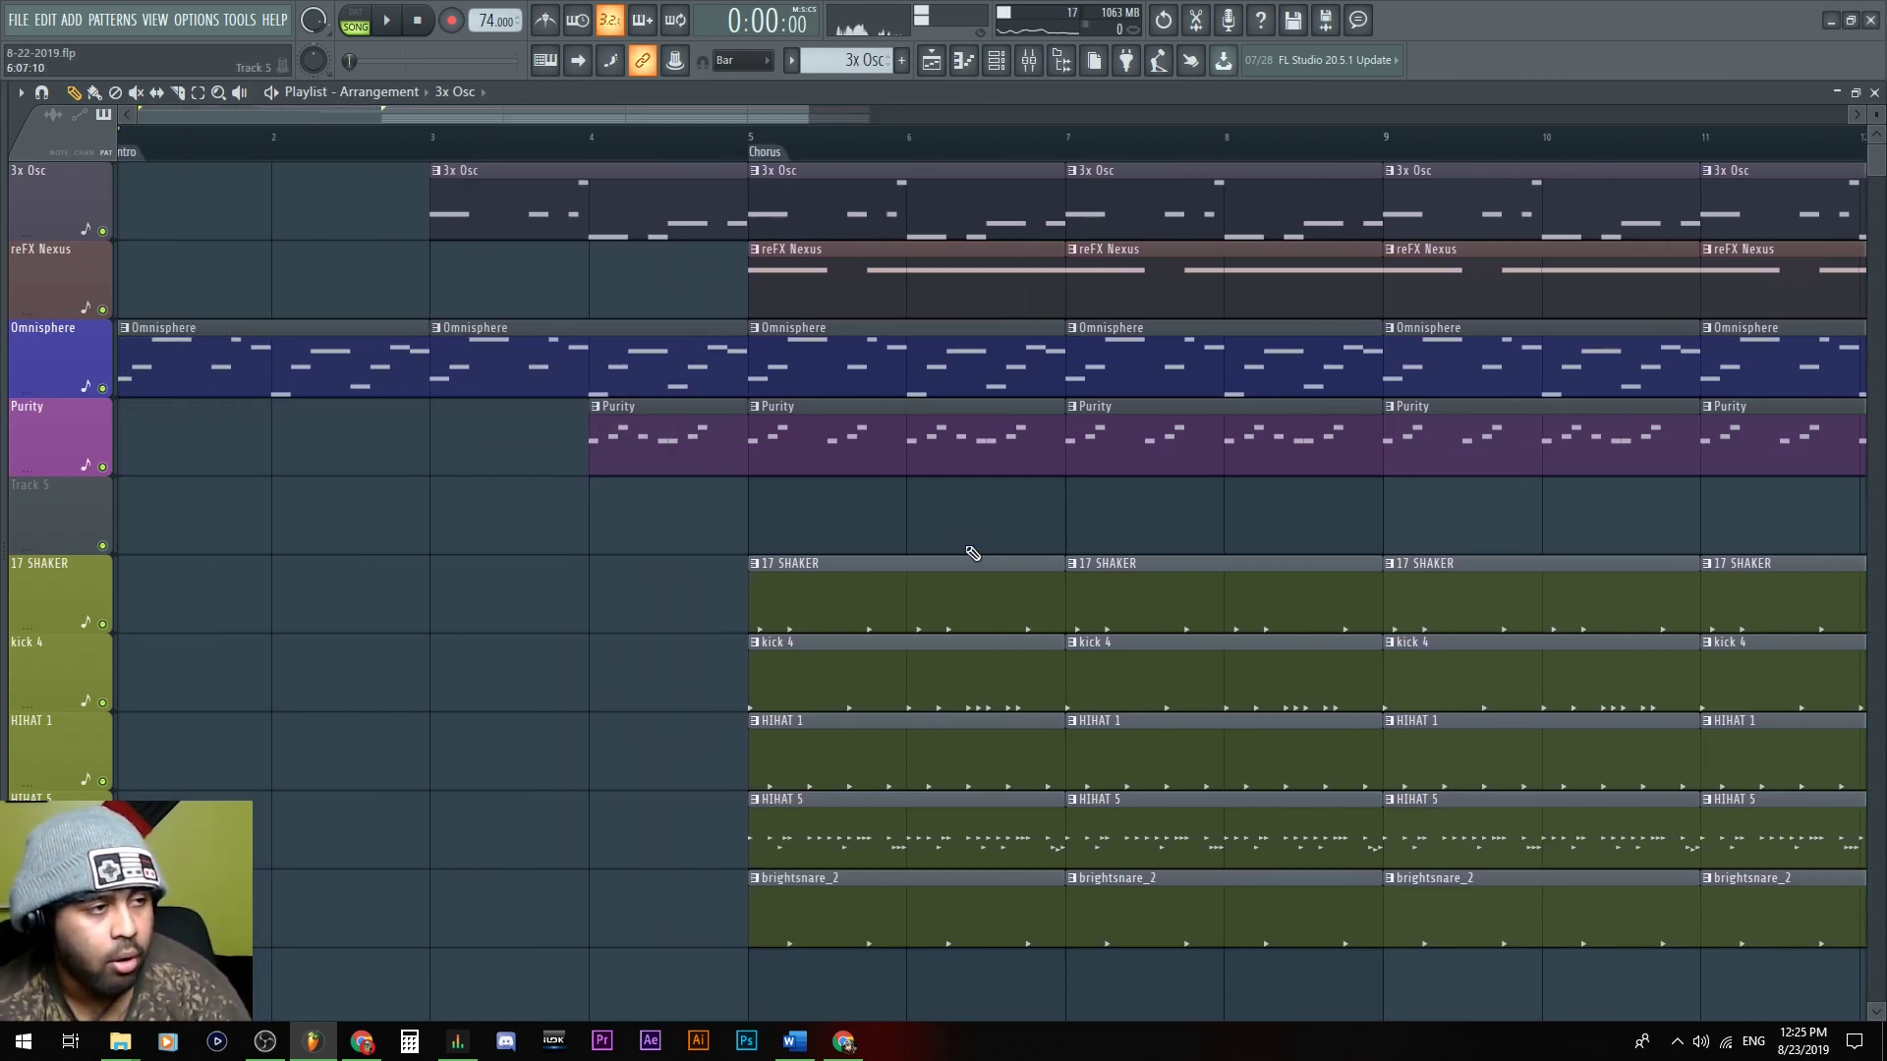
click(589, 139)
scroll(287, 165, down, 3)
click(265, 133)
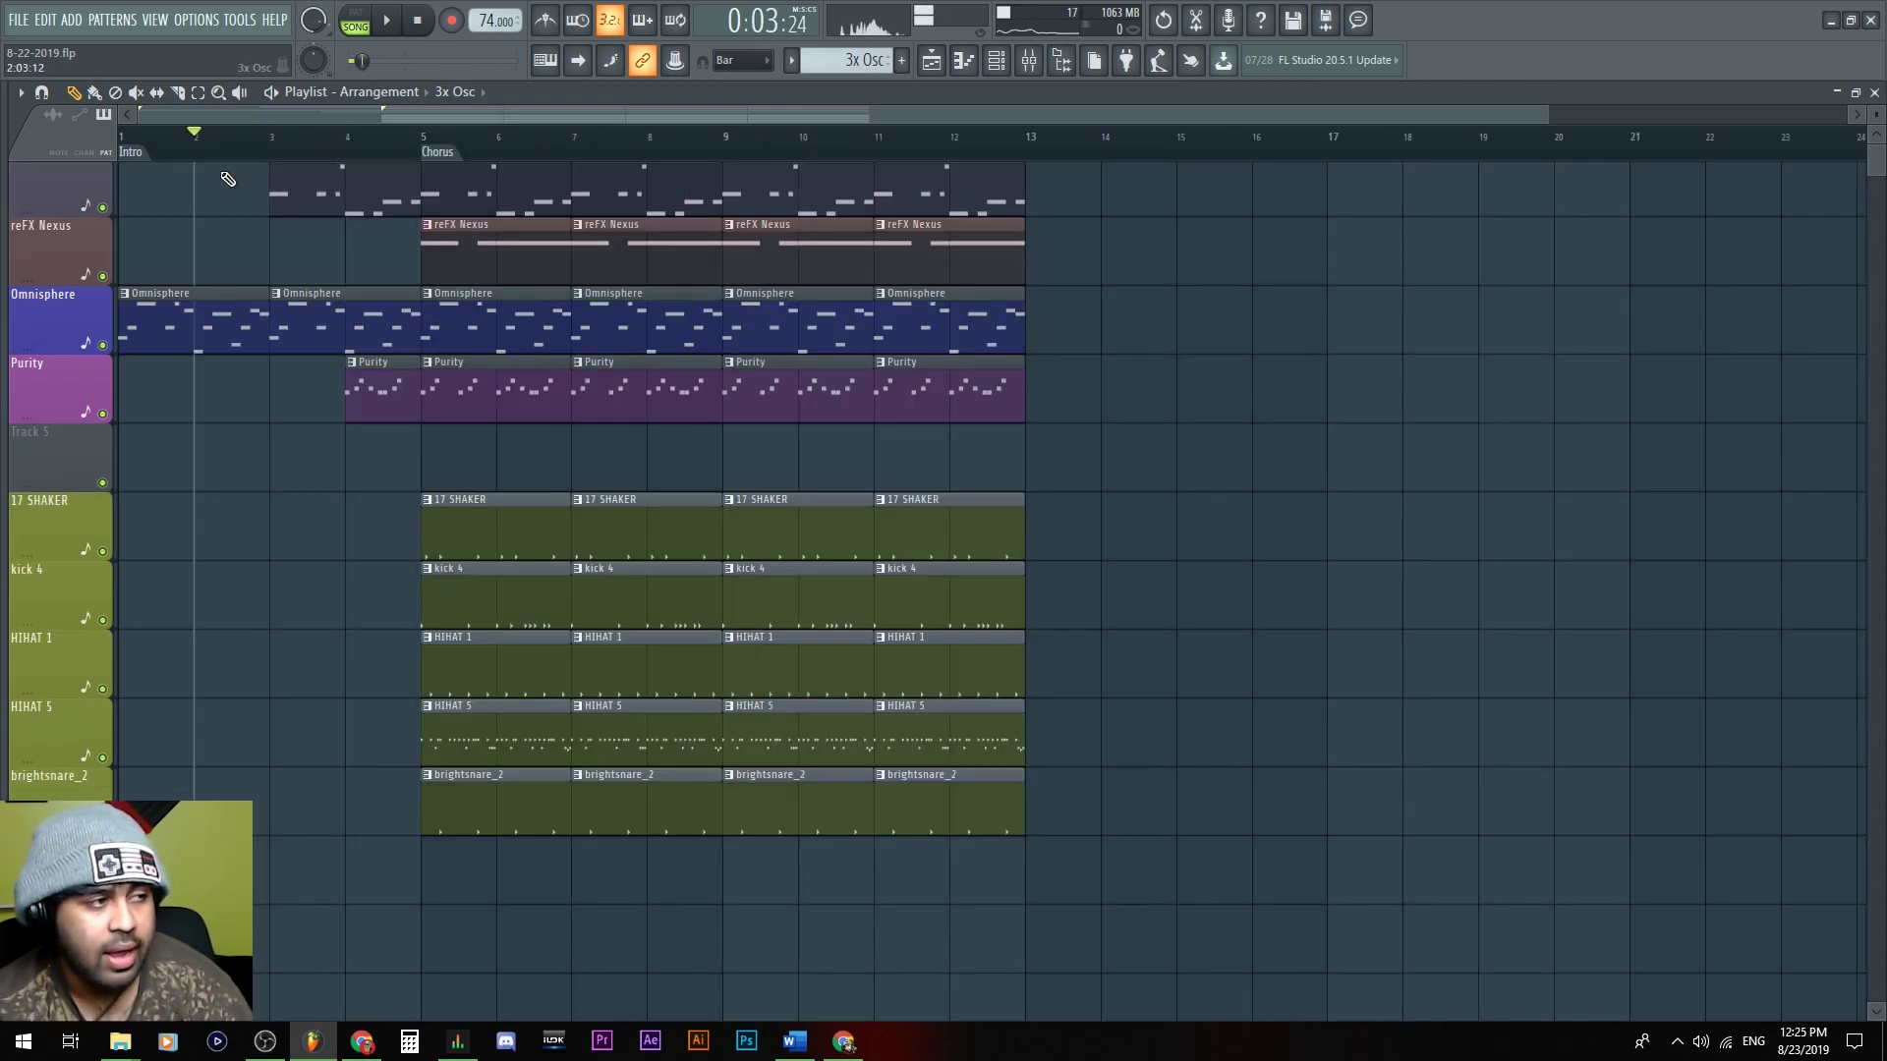
click(354, 140)
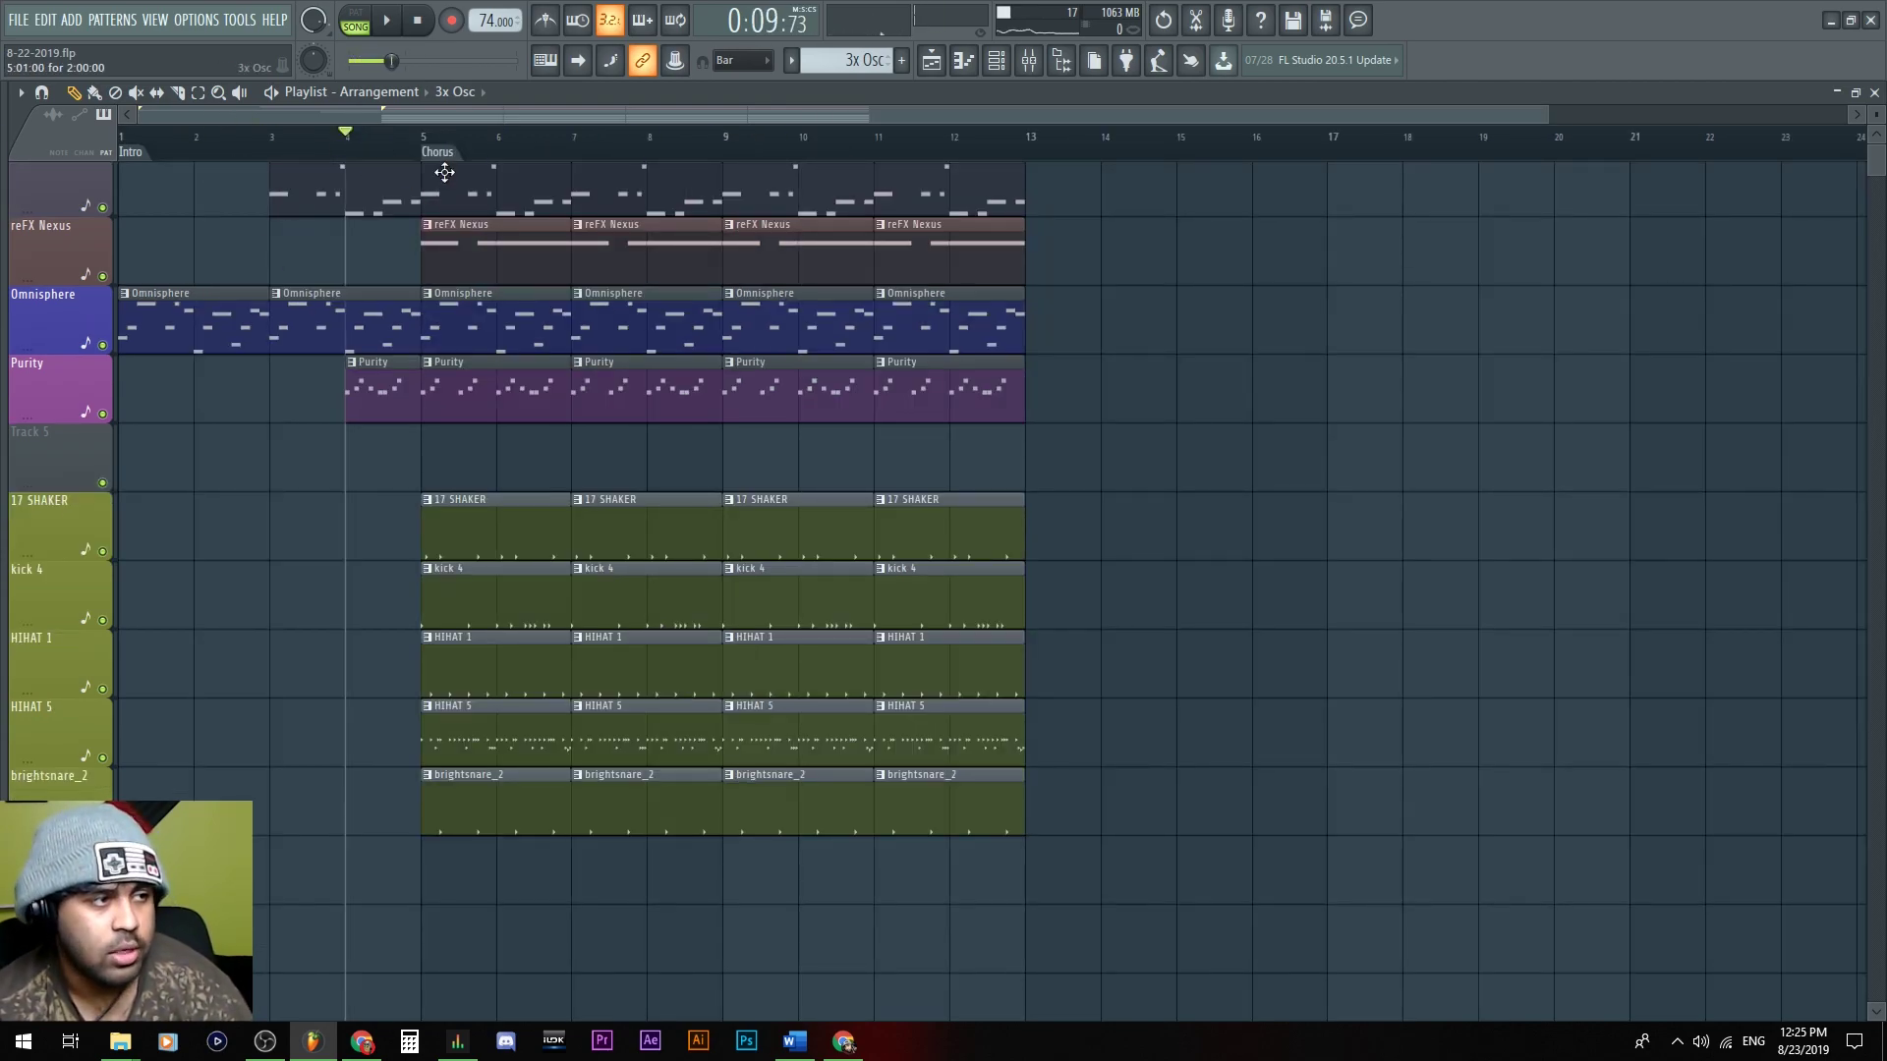
scroll(379, 240, up, 2)
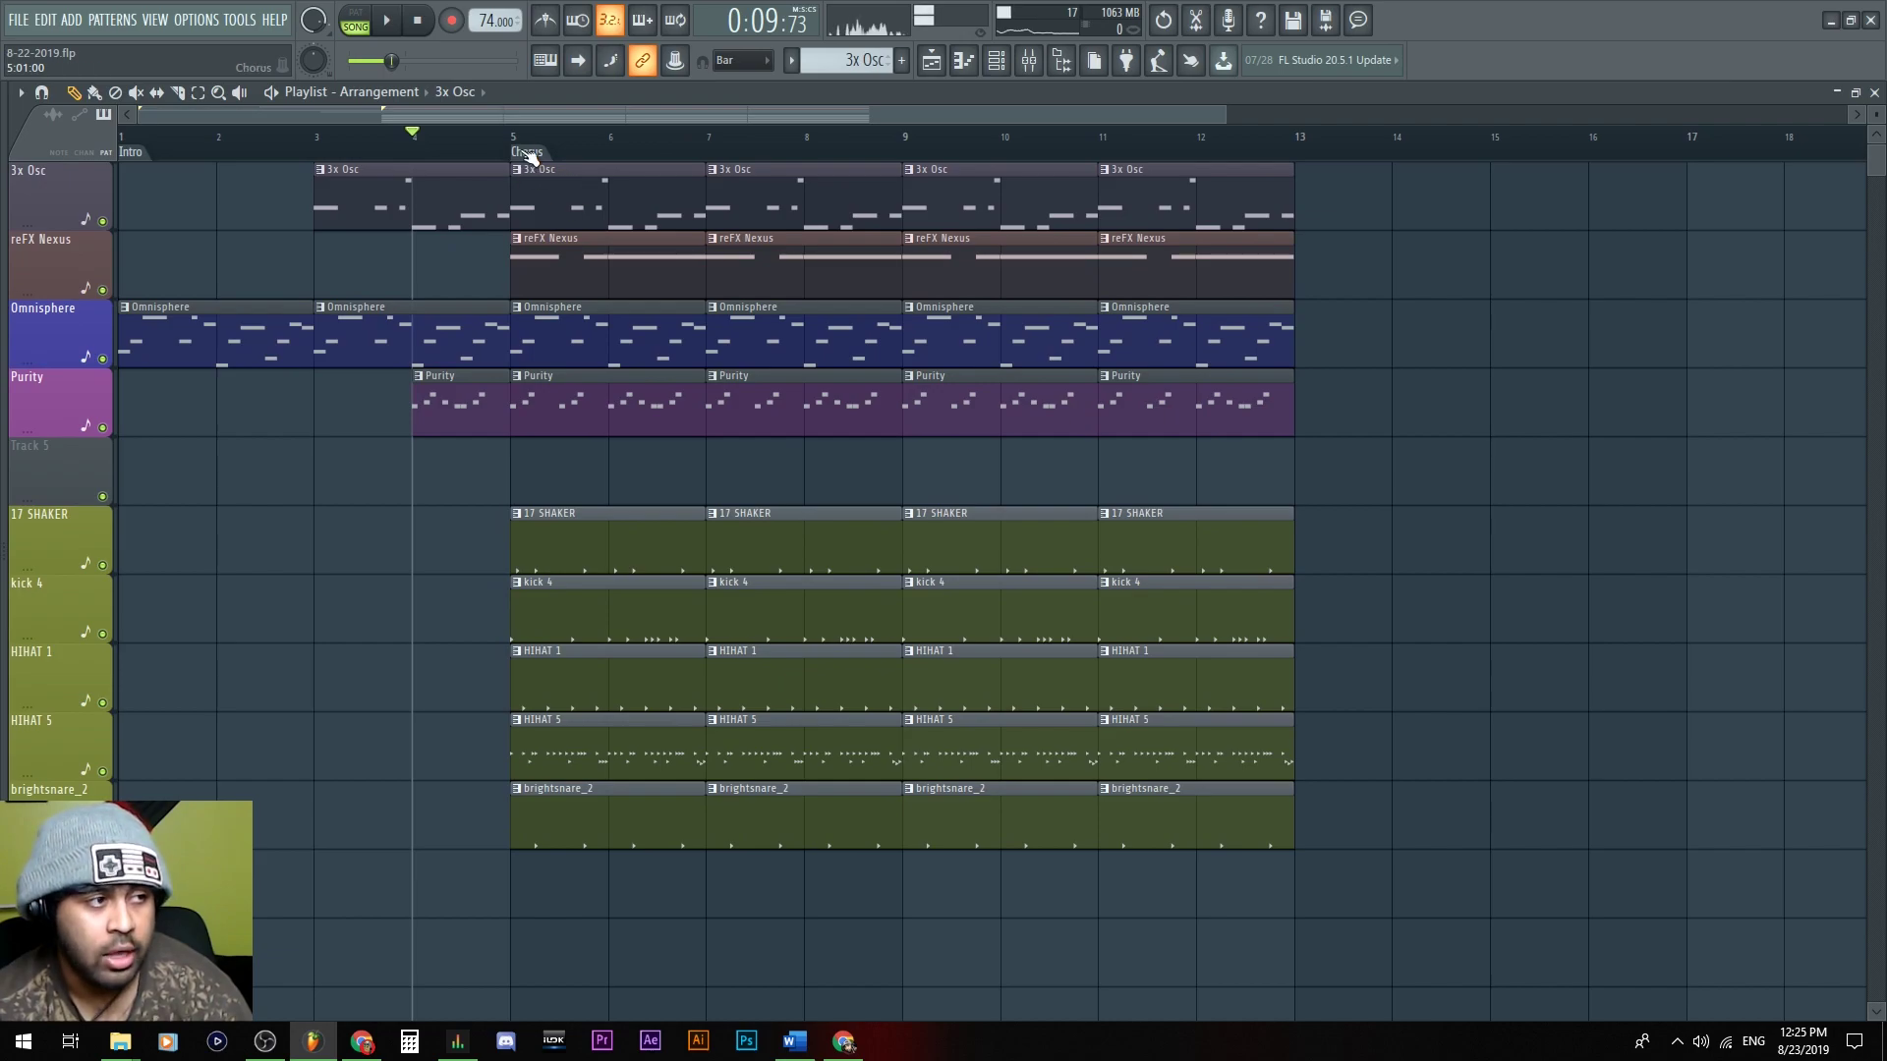
Mark bar 5 as Verse and move the Chorus marker and the four reFX Nexus clips to start at bar 17
right_click(505, 148)
click(529, 148)
text(Verse)
key(Return)
key(ctrl+z)
key(ctrl+z)
mouse_move(1307, 273)
mouse_down()
mouse_move(558, 269)
mouse_move(1295, 243)
mouse_move(462, 254)
mouse_move(1736, 249)
mouse_up()
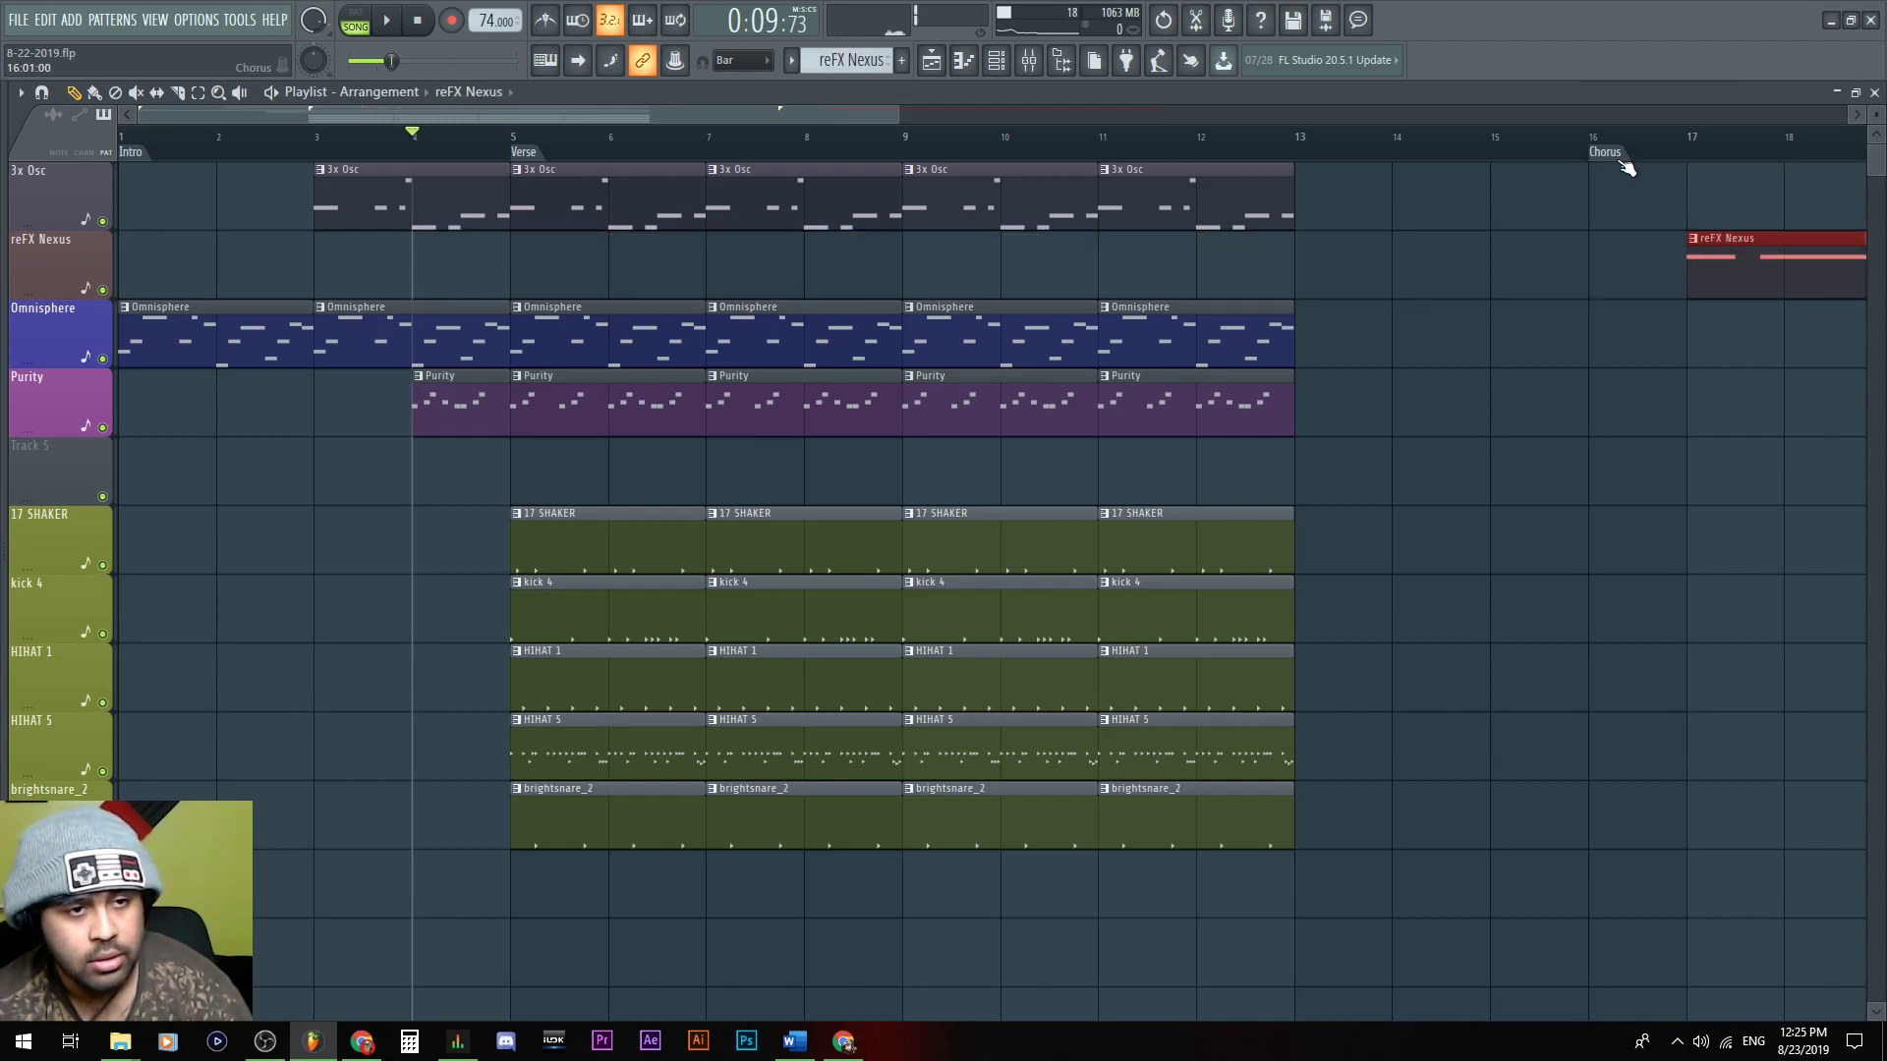
scroll(1041, 314, down, 3)
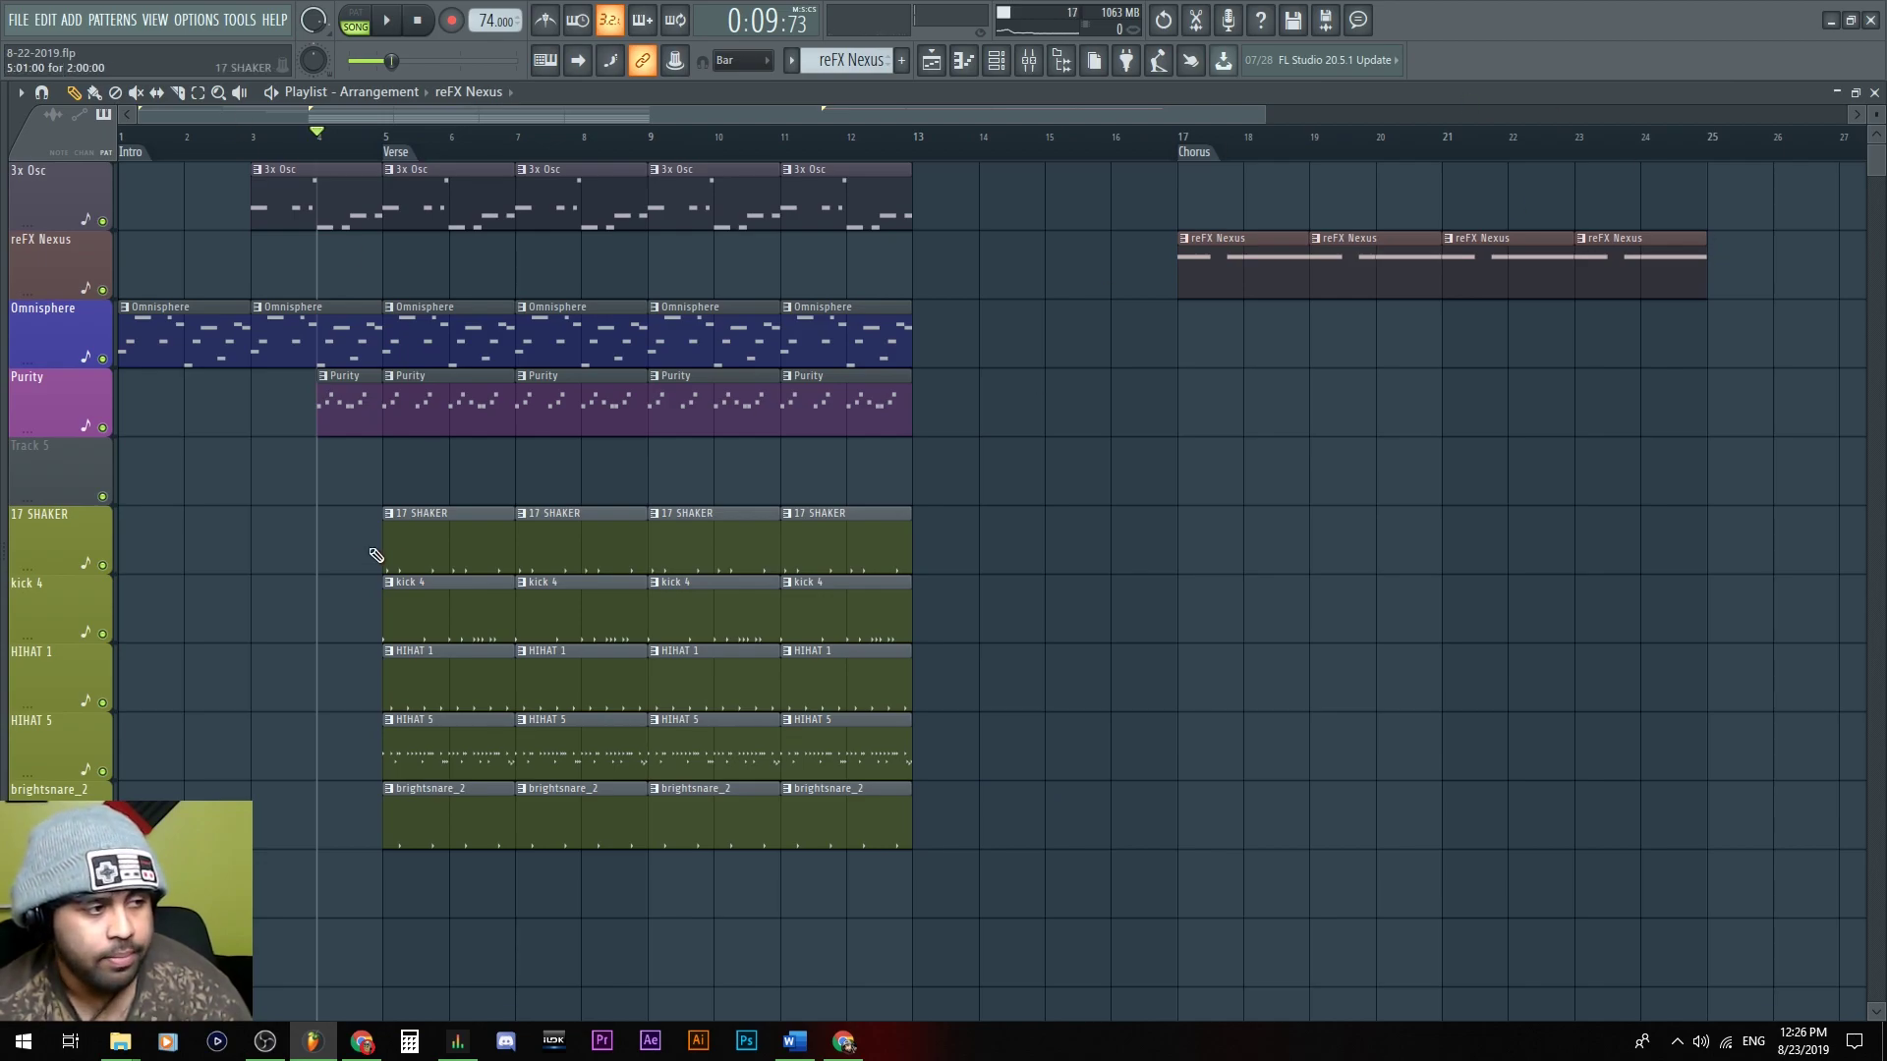
Mute all drum clips in the verse from bar 5 to bar 12, keeping the Omnisphere and Purity clips active
scroll(413, 526, up, 2)
scroll(471, 462, down, 1)
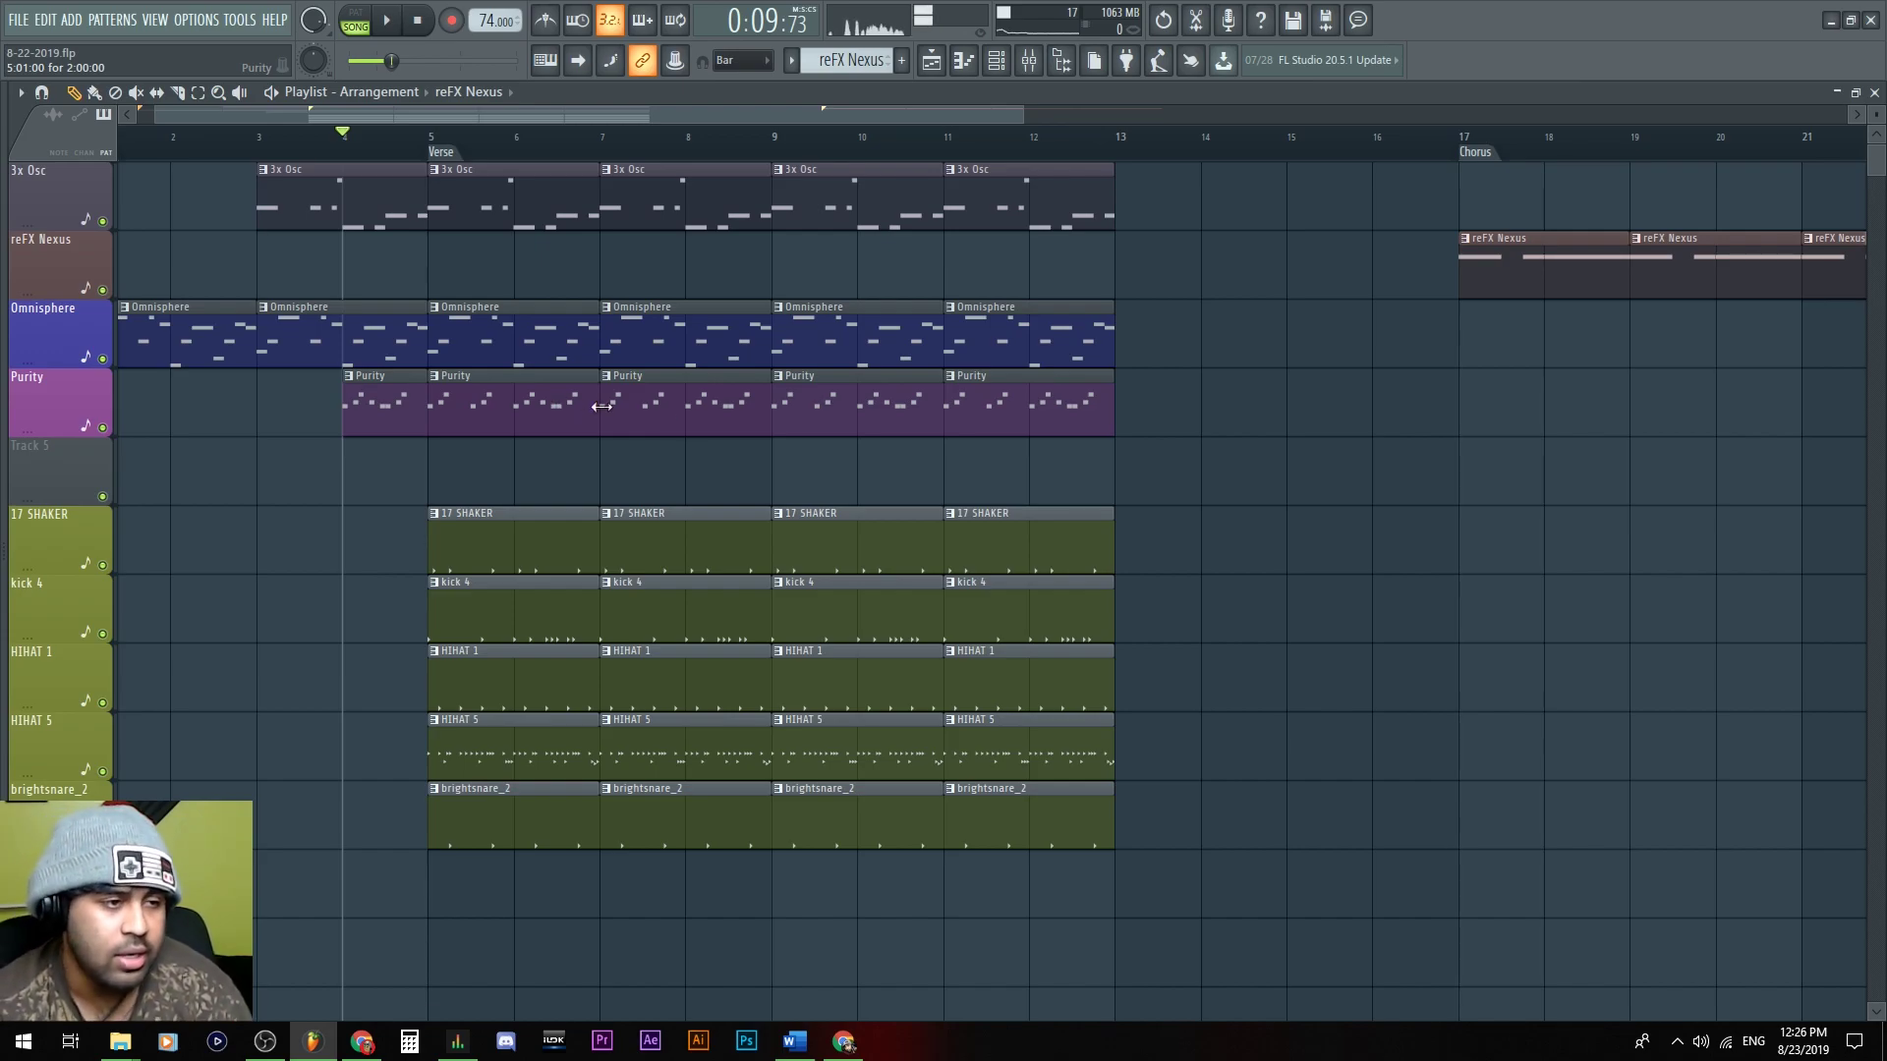
scroll(379, 661, left, 1)
scroll(632, 527, up, 1)
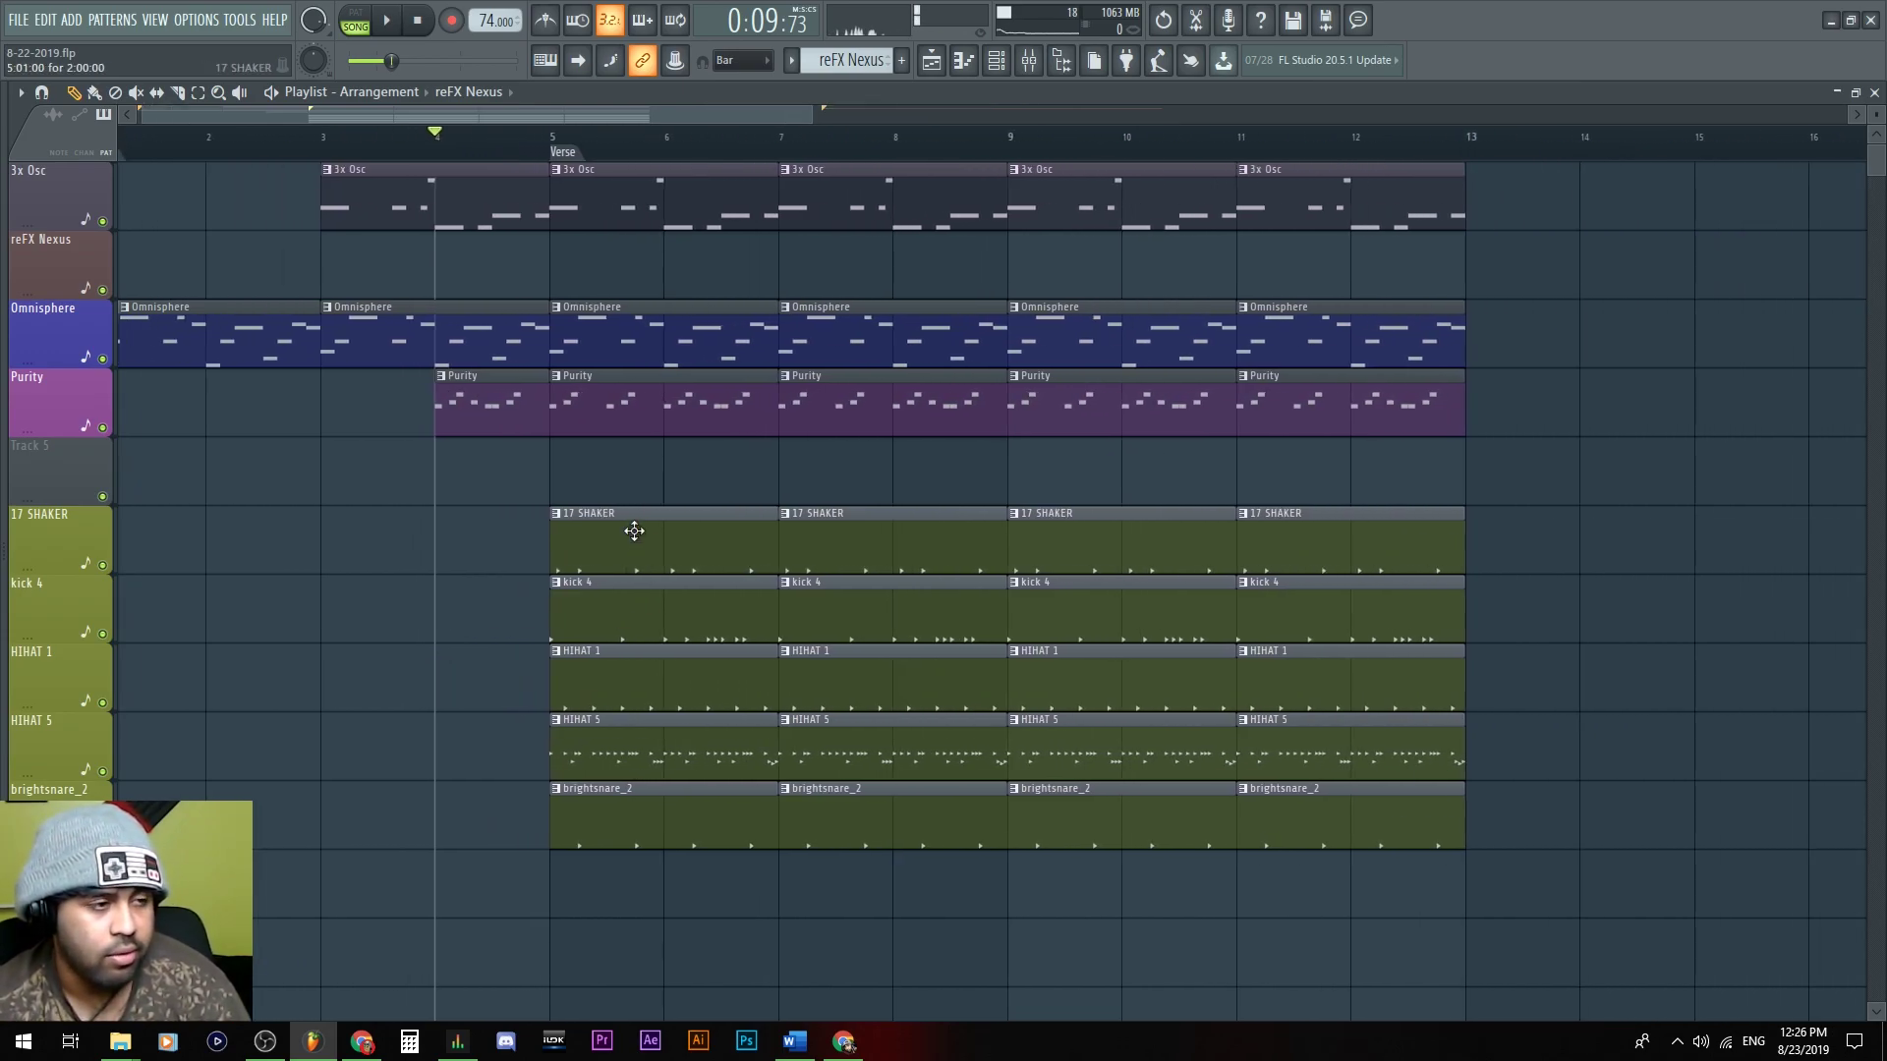
mouse_move(652, 548)
mouse_down()
mouse_move(707, 821)
mouse_move(897, 702)
mouse_up()
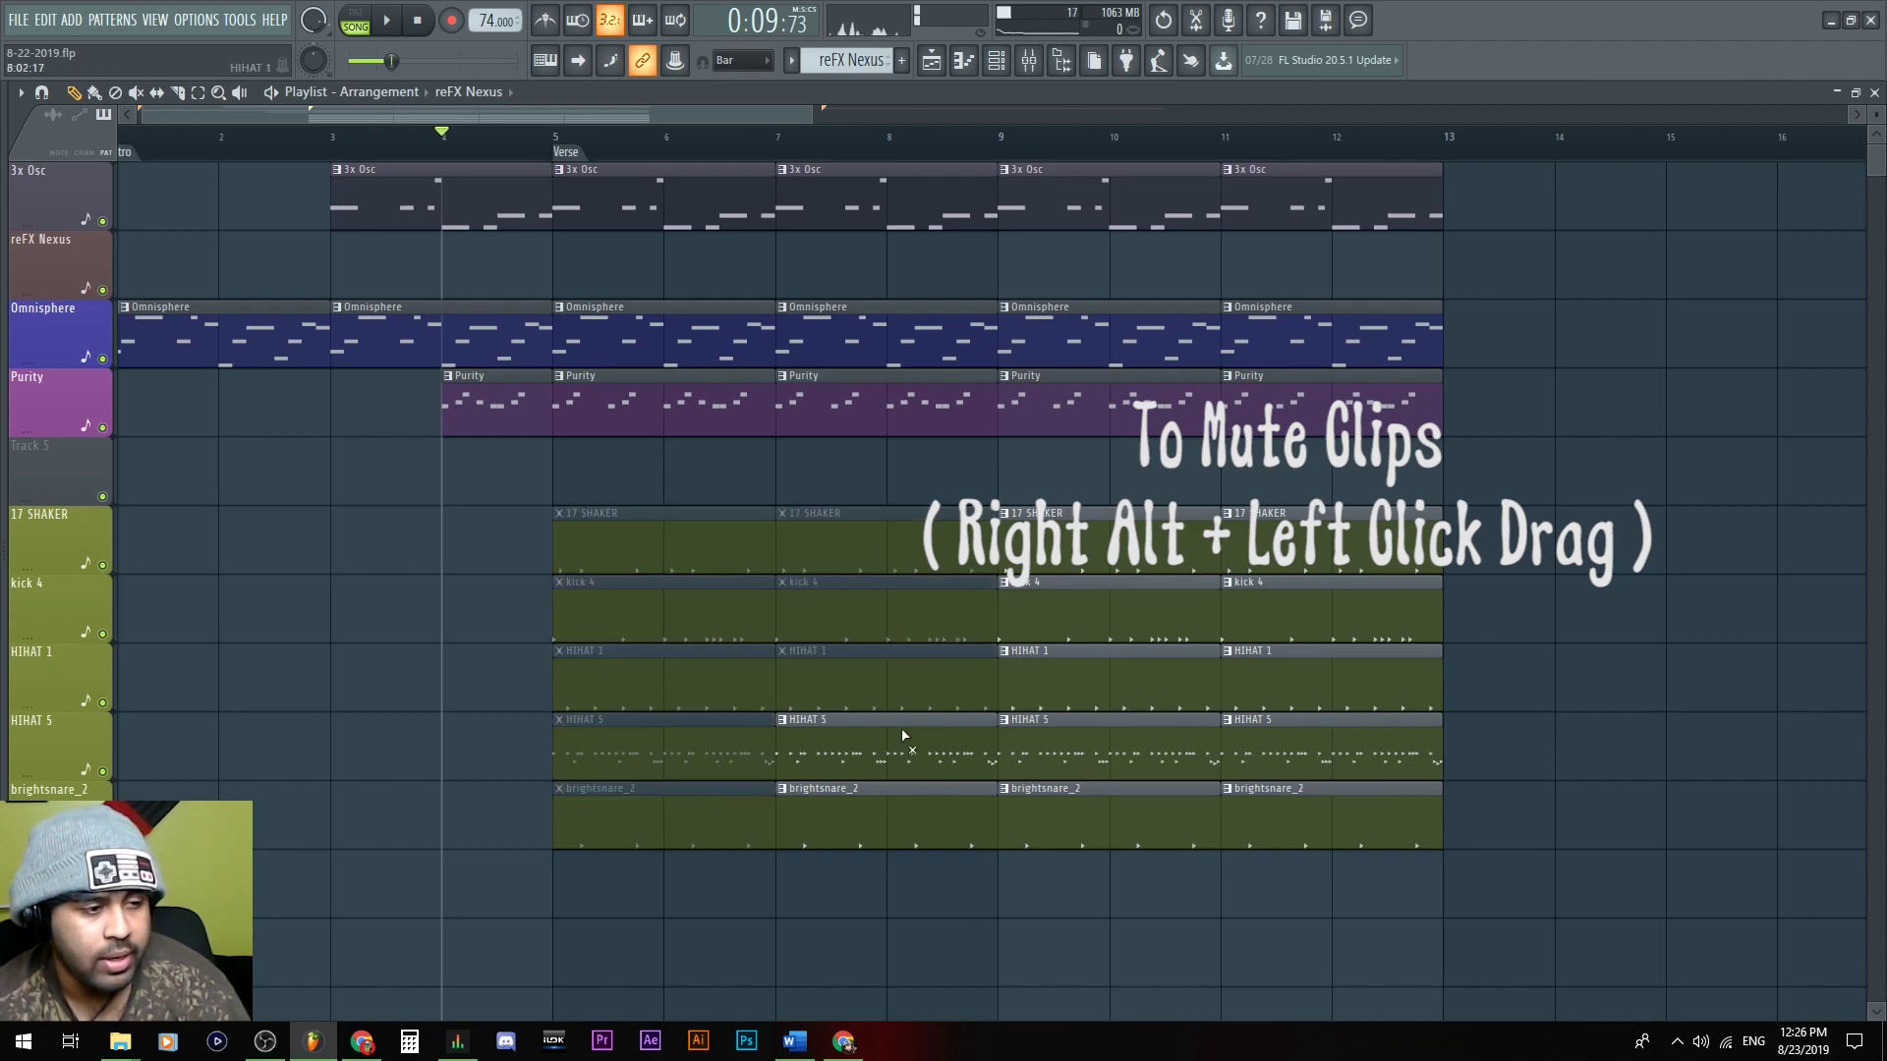
drag(1106, 572, 960, 837)
drag(1312, 876, 1505, 606)
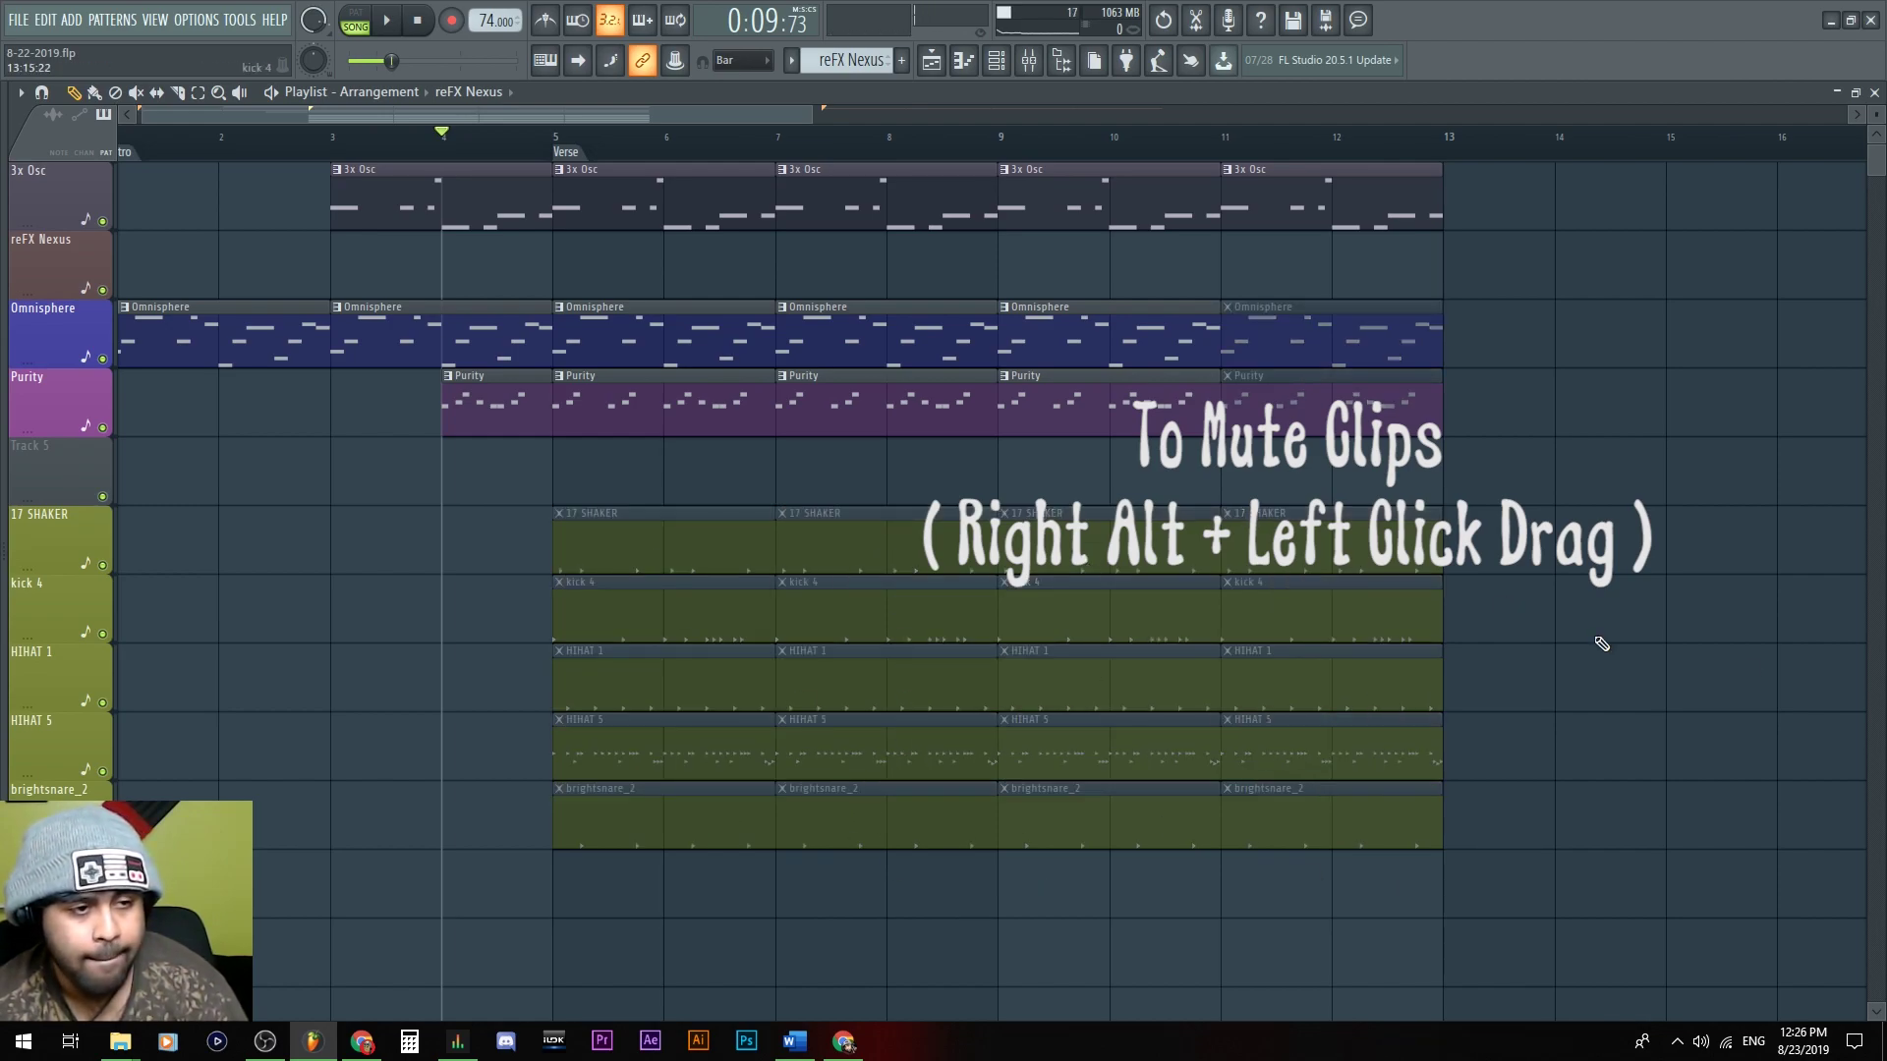
drag(1417, 480, 1642, 420)
Unmute the kick 4 clips at bars 5 and 7 and try the HIHAT 1 clip at bar 5 in playback
click(564, 150)
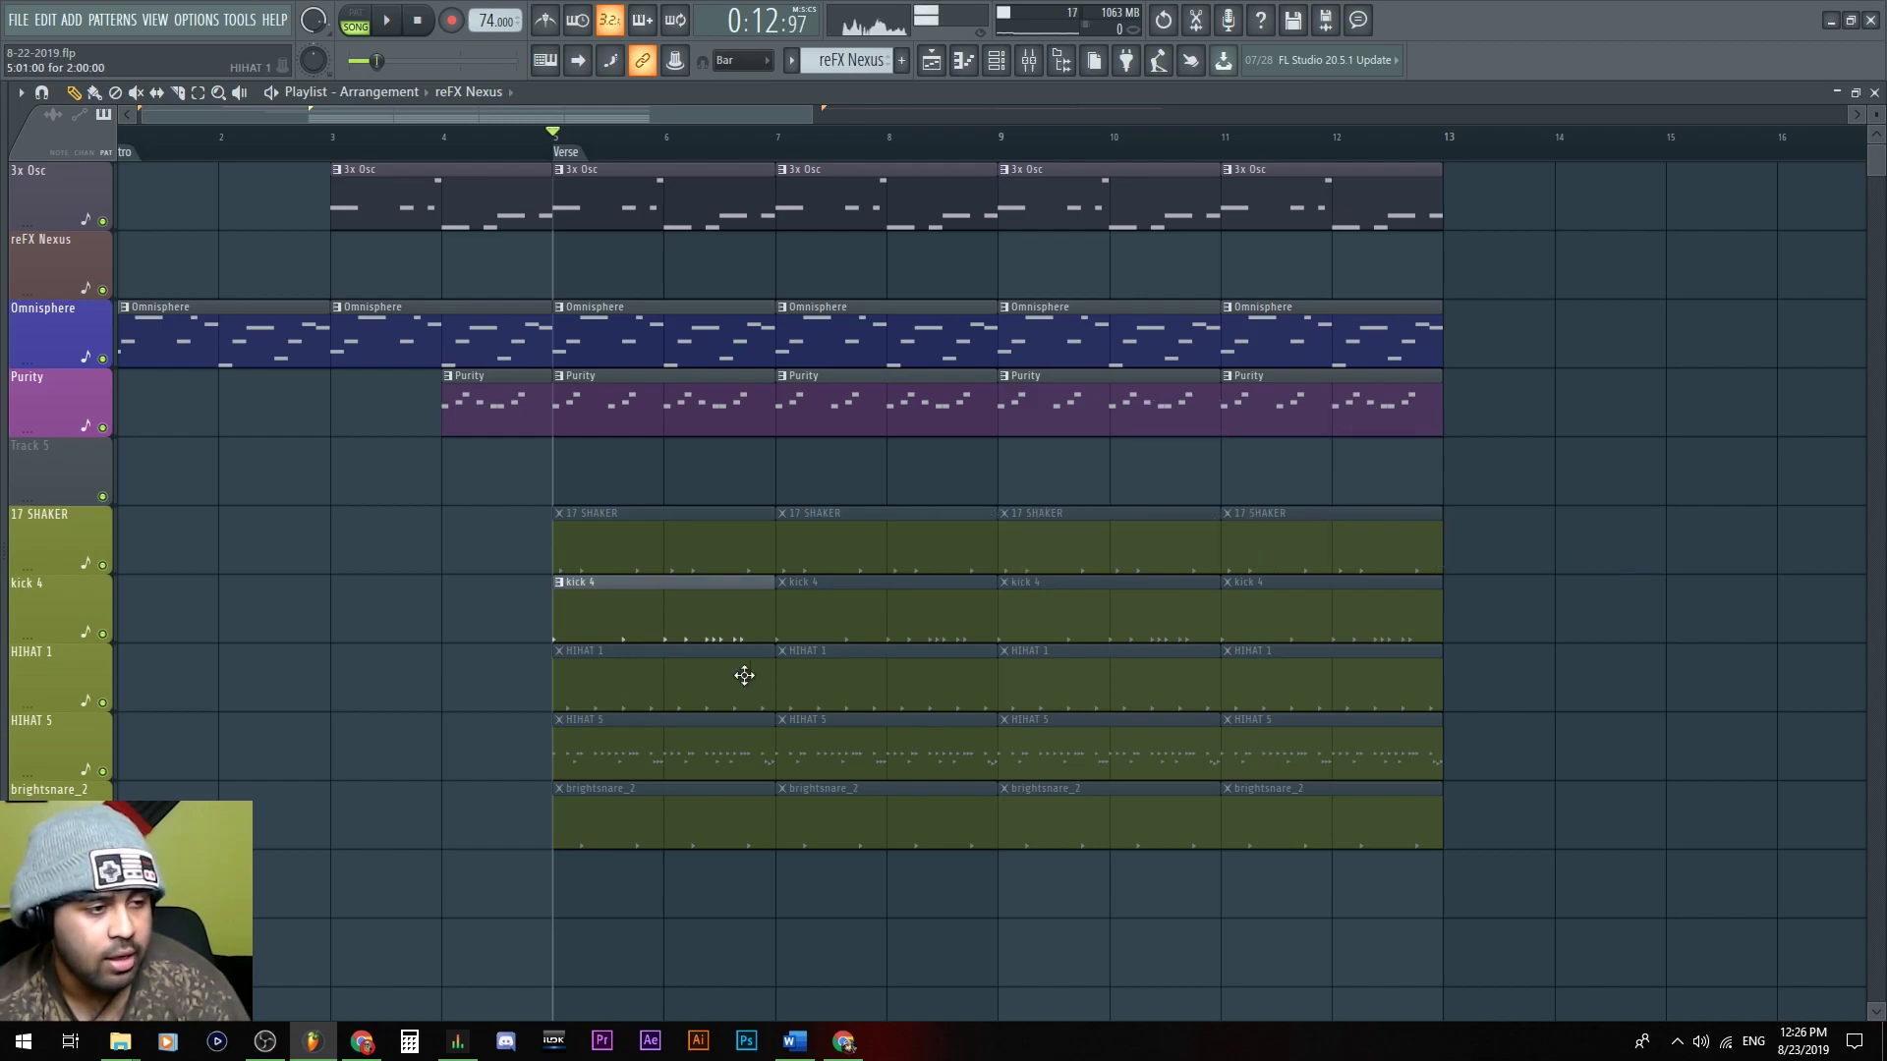
alt+click(835, 617)
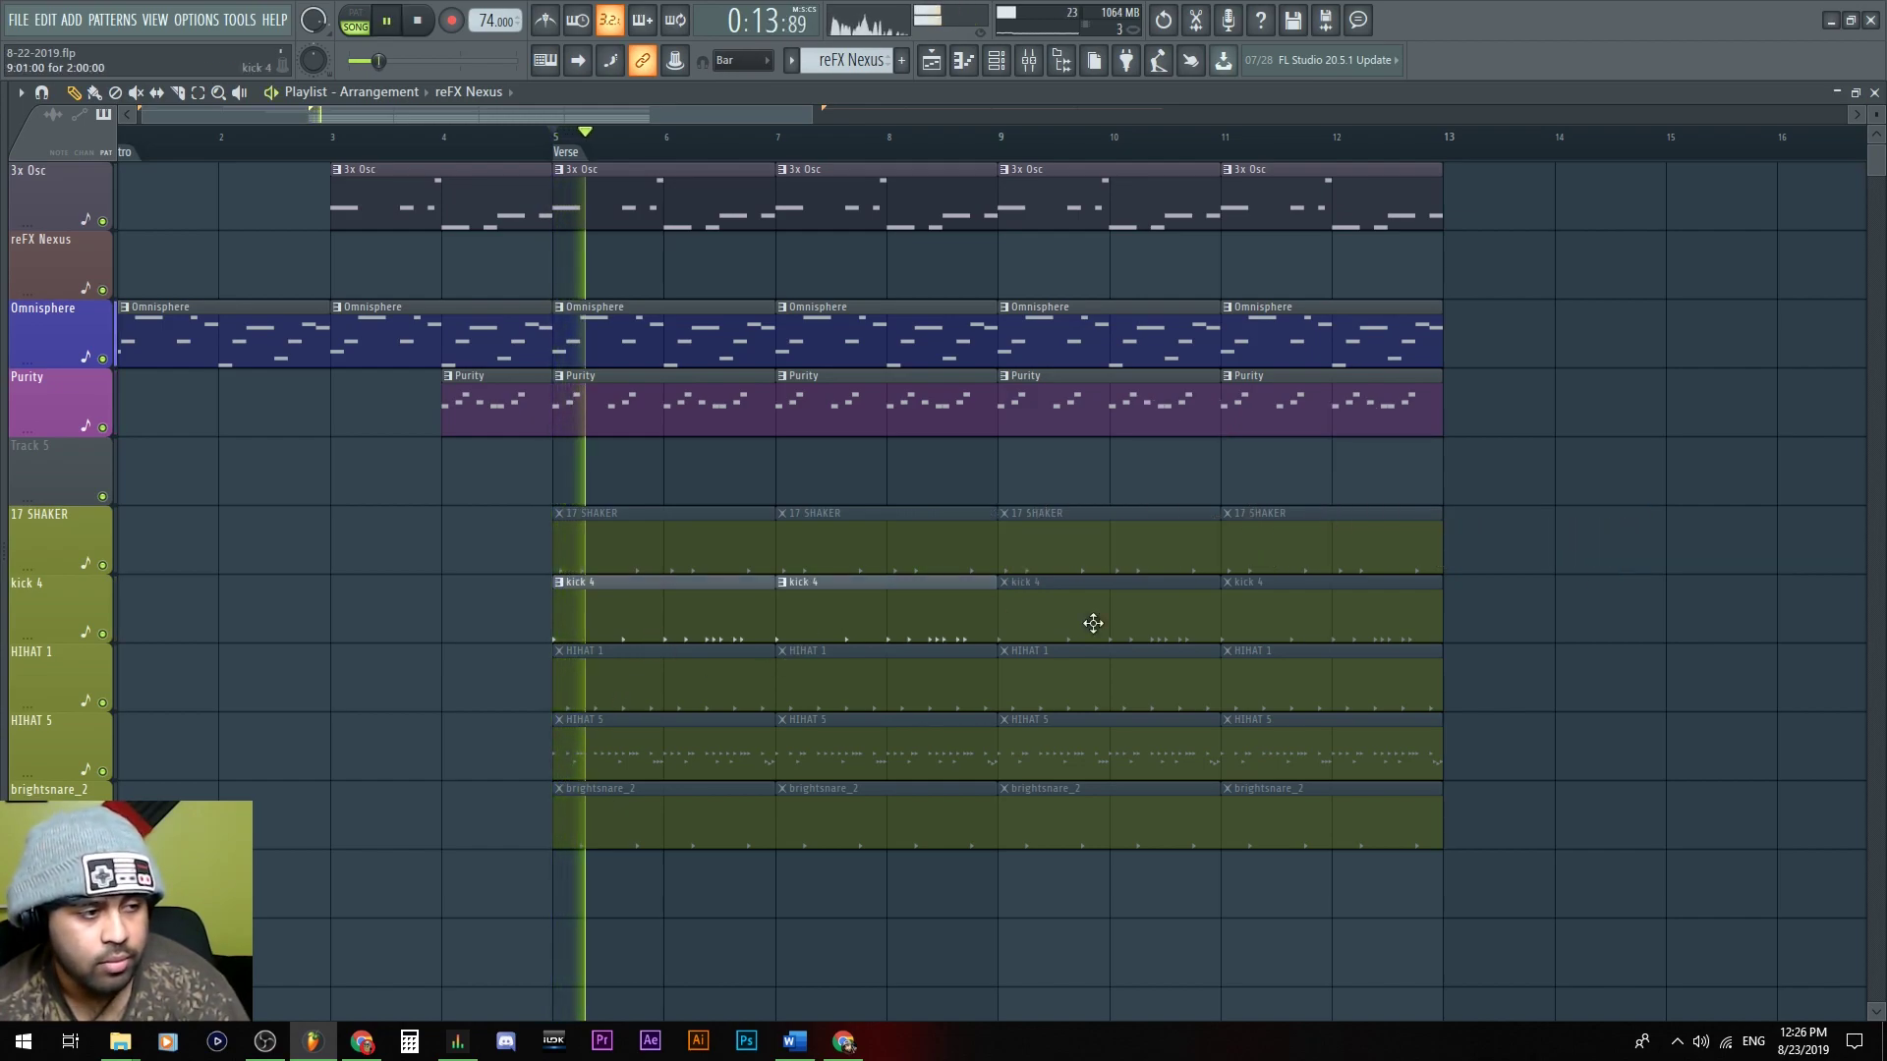
alt+click(653, 698)
key(space)
key(space)
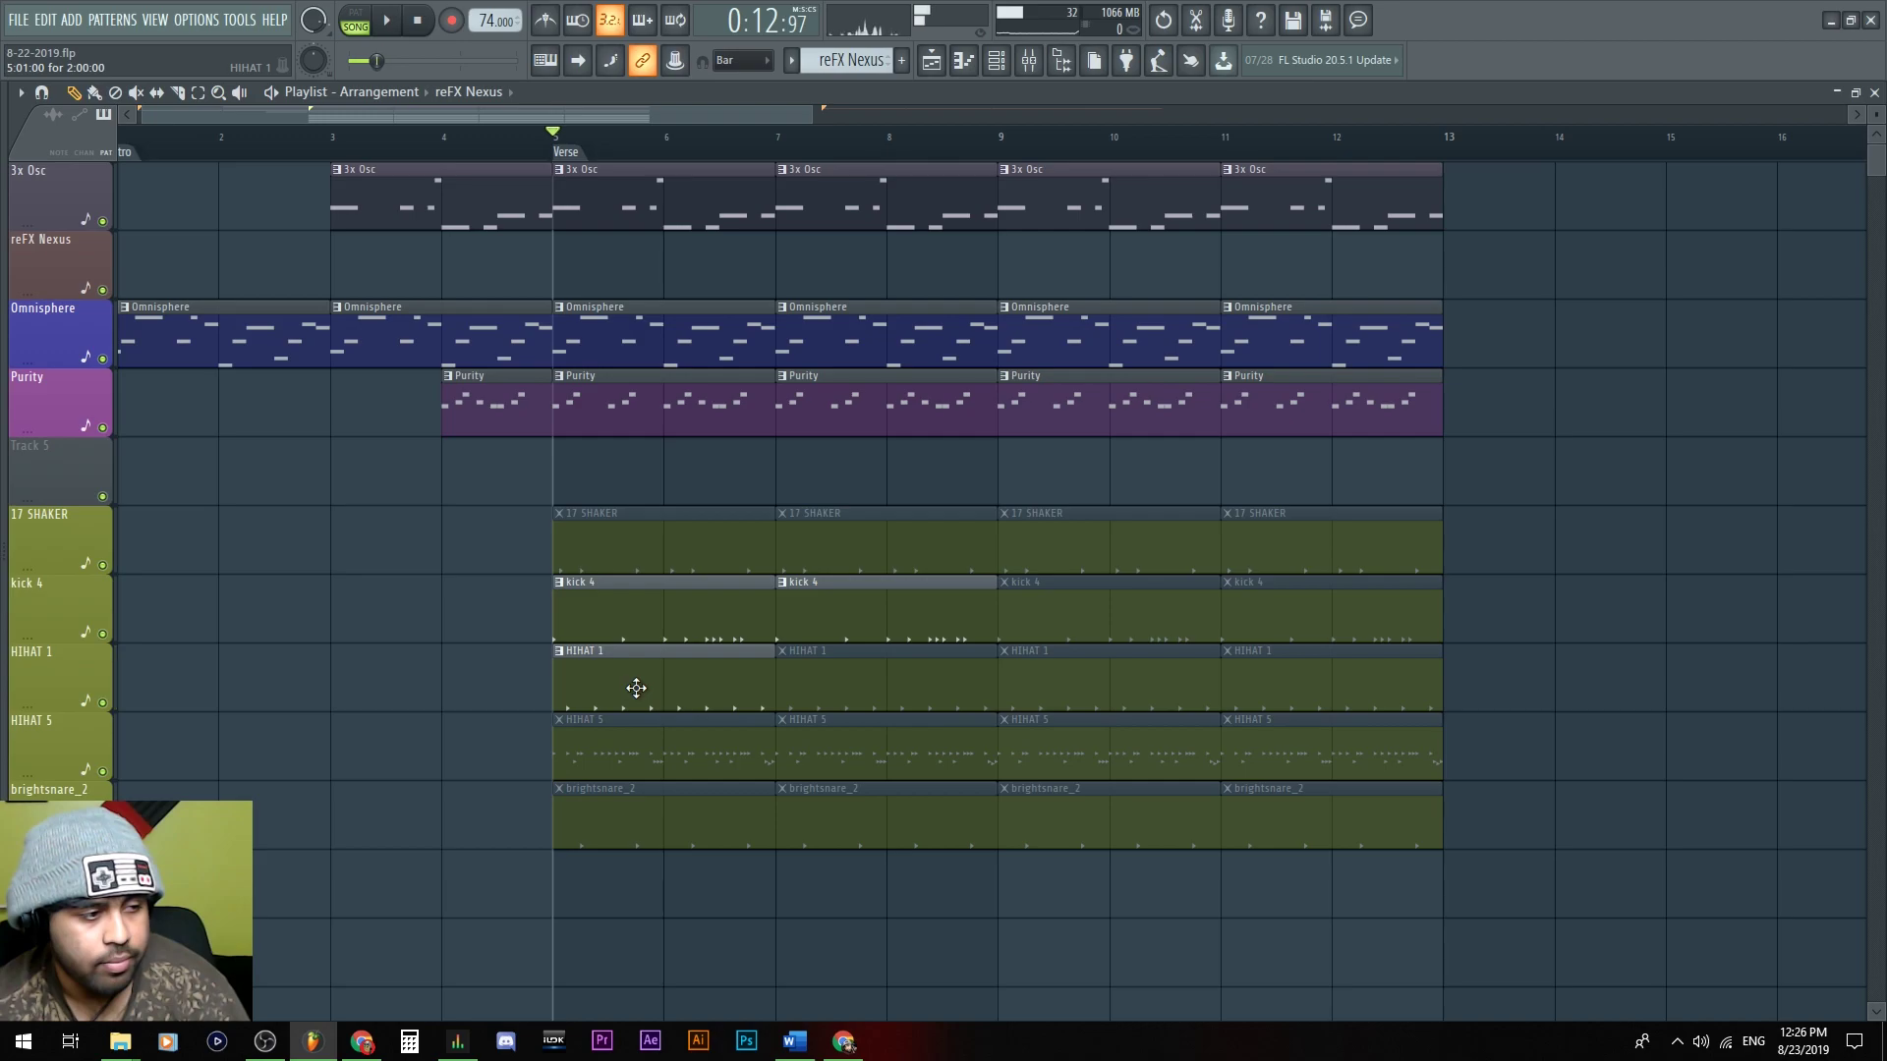
Unmute the brightsnare_2 clips throughout the verse and the kick 4 clips at bars 9 and 11 during playback
key(space)
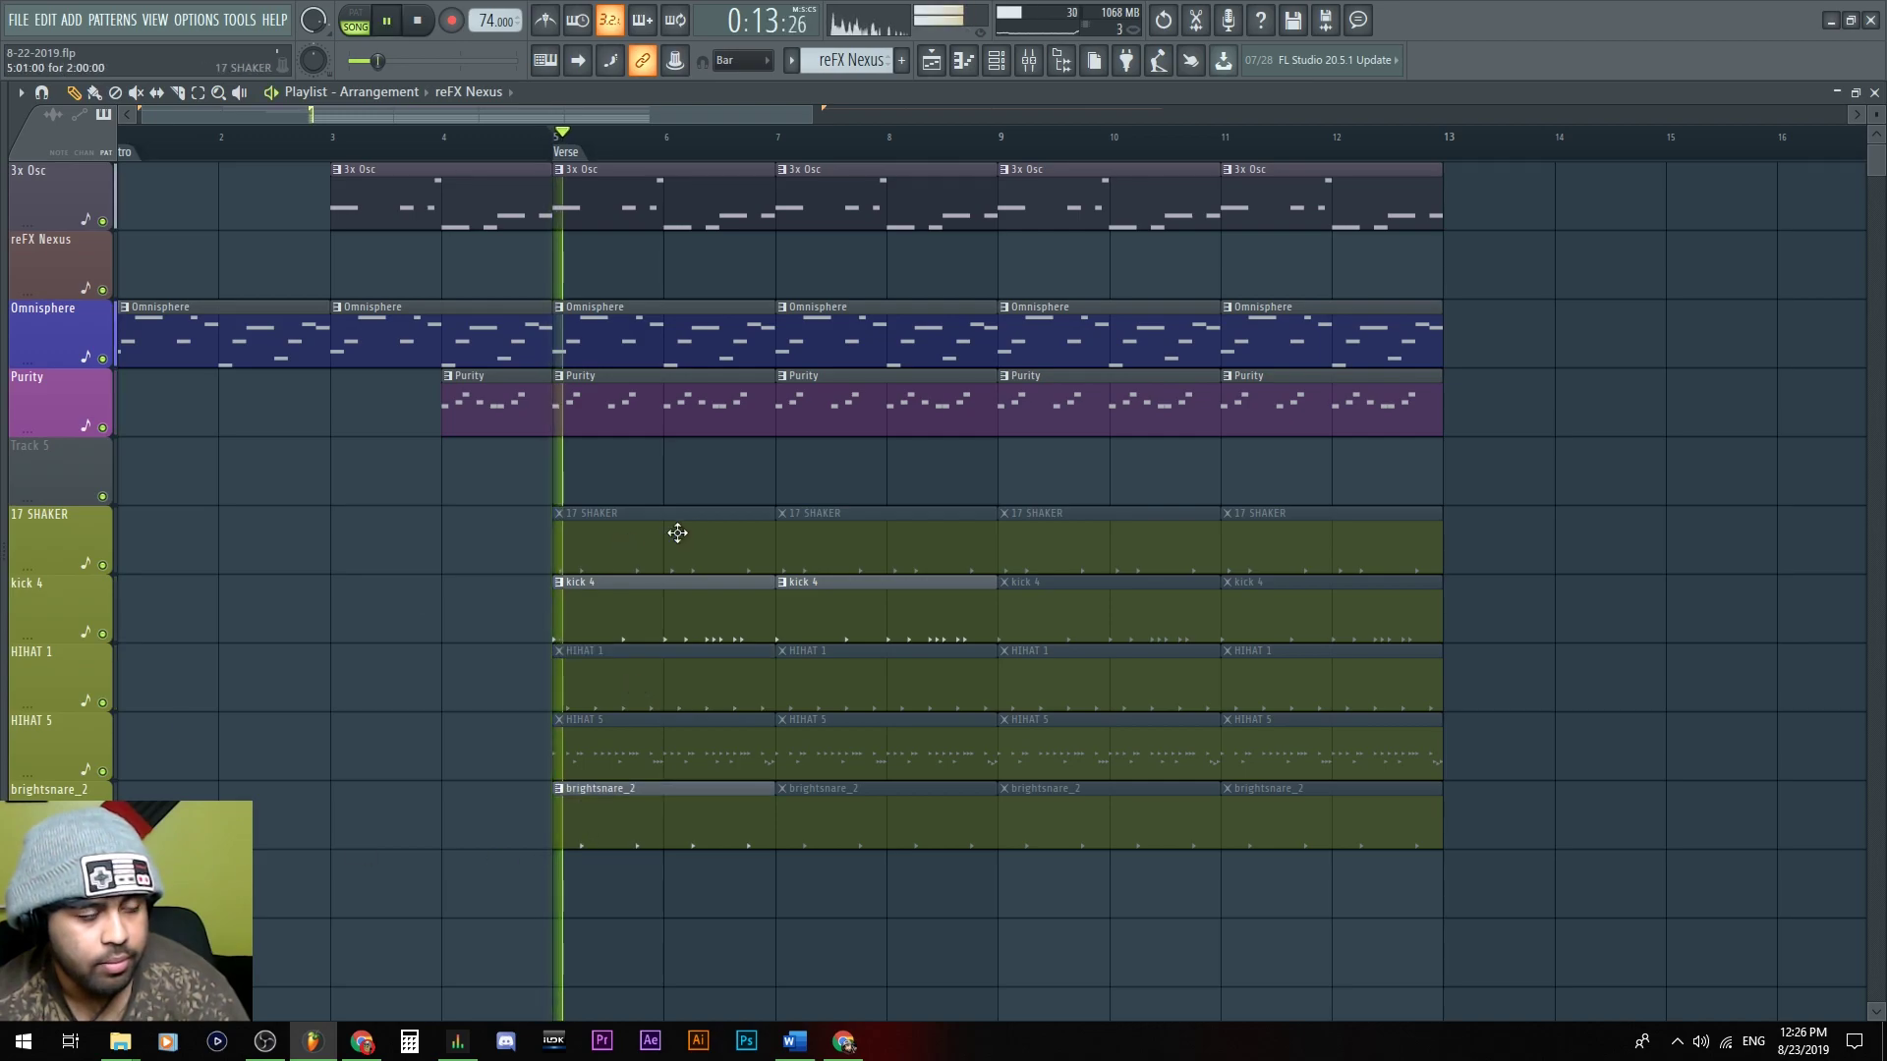
alt+click(855, 827)
alt+click(1120, 629)
alt+click(1130, 820)
alt+click(1297, 824)
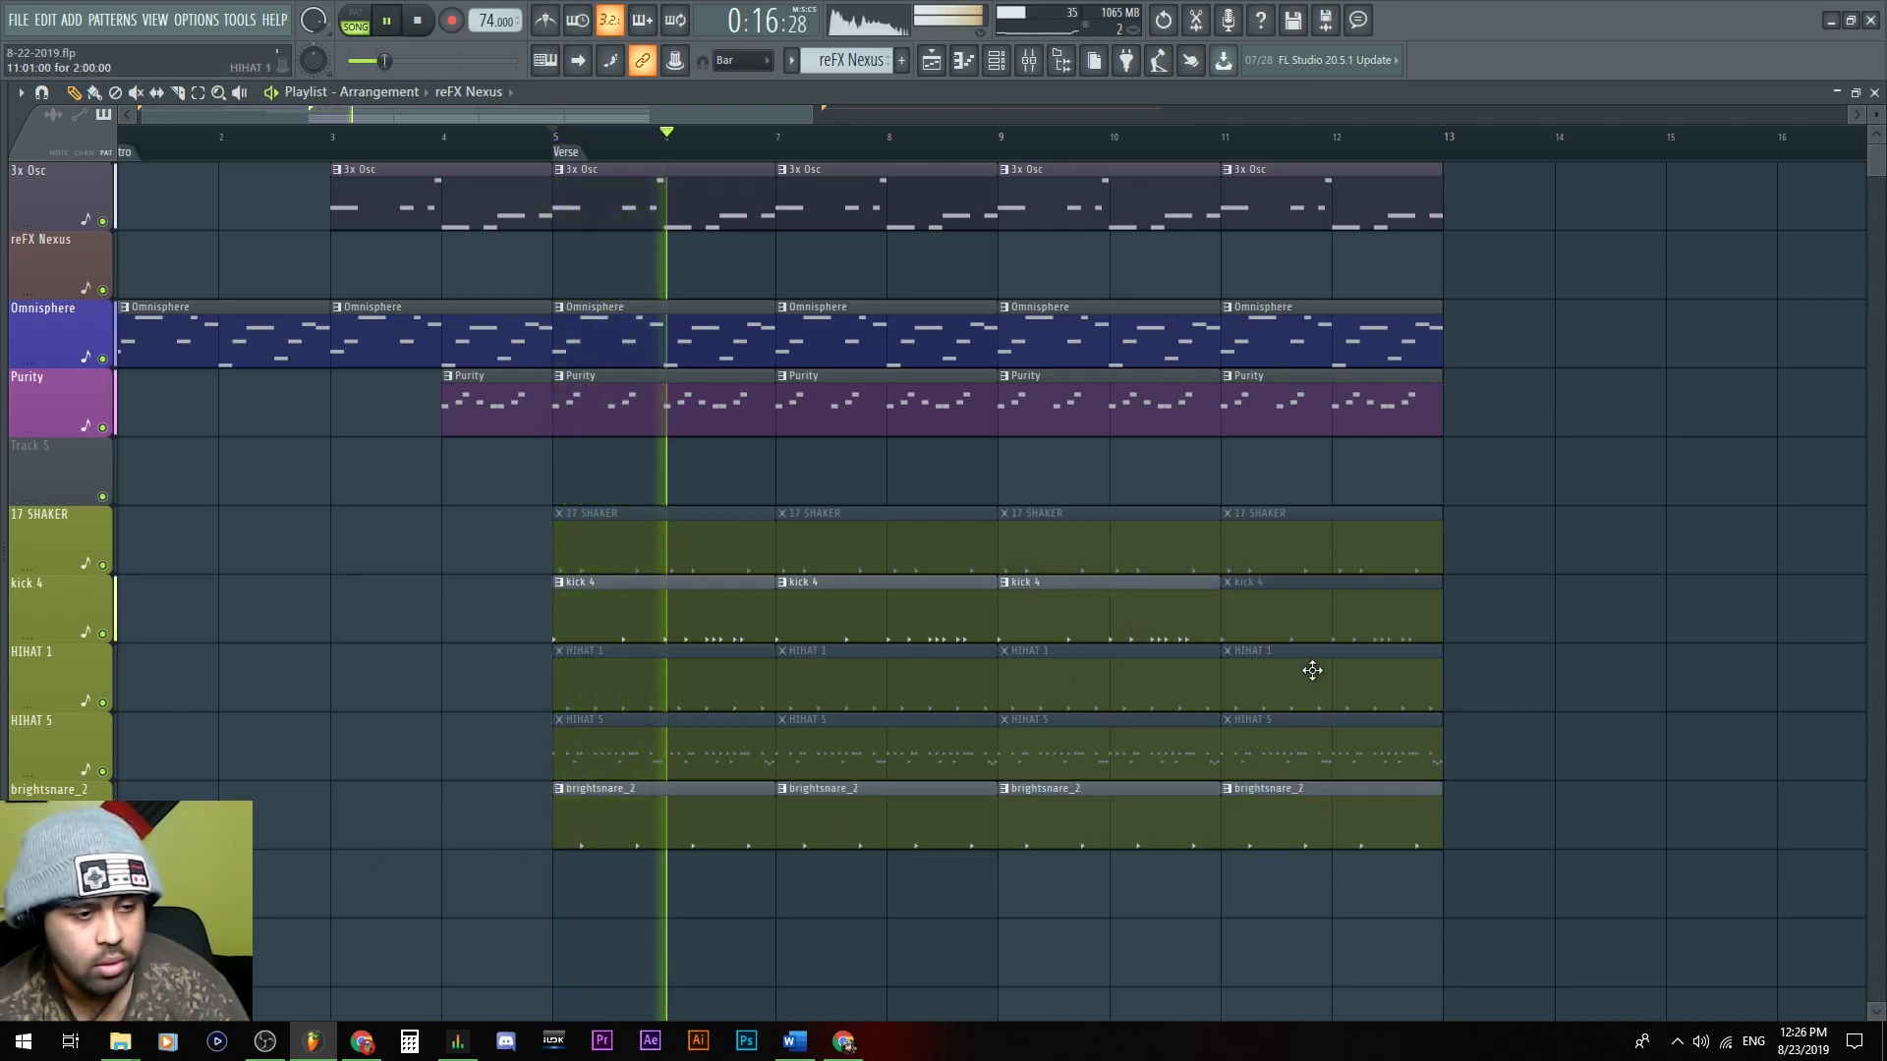
alt+click(1346, 619)
Try the 17 SHAKER clip at bar 5 in playback and mute it again
key(space)
alt+click(590, 536)
key(space)
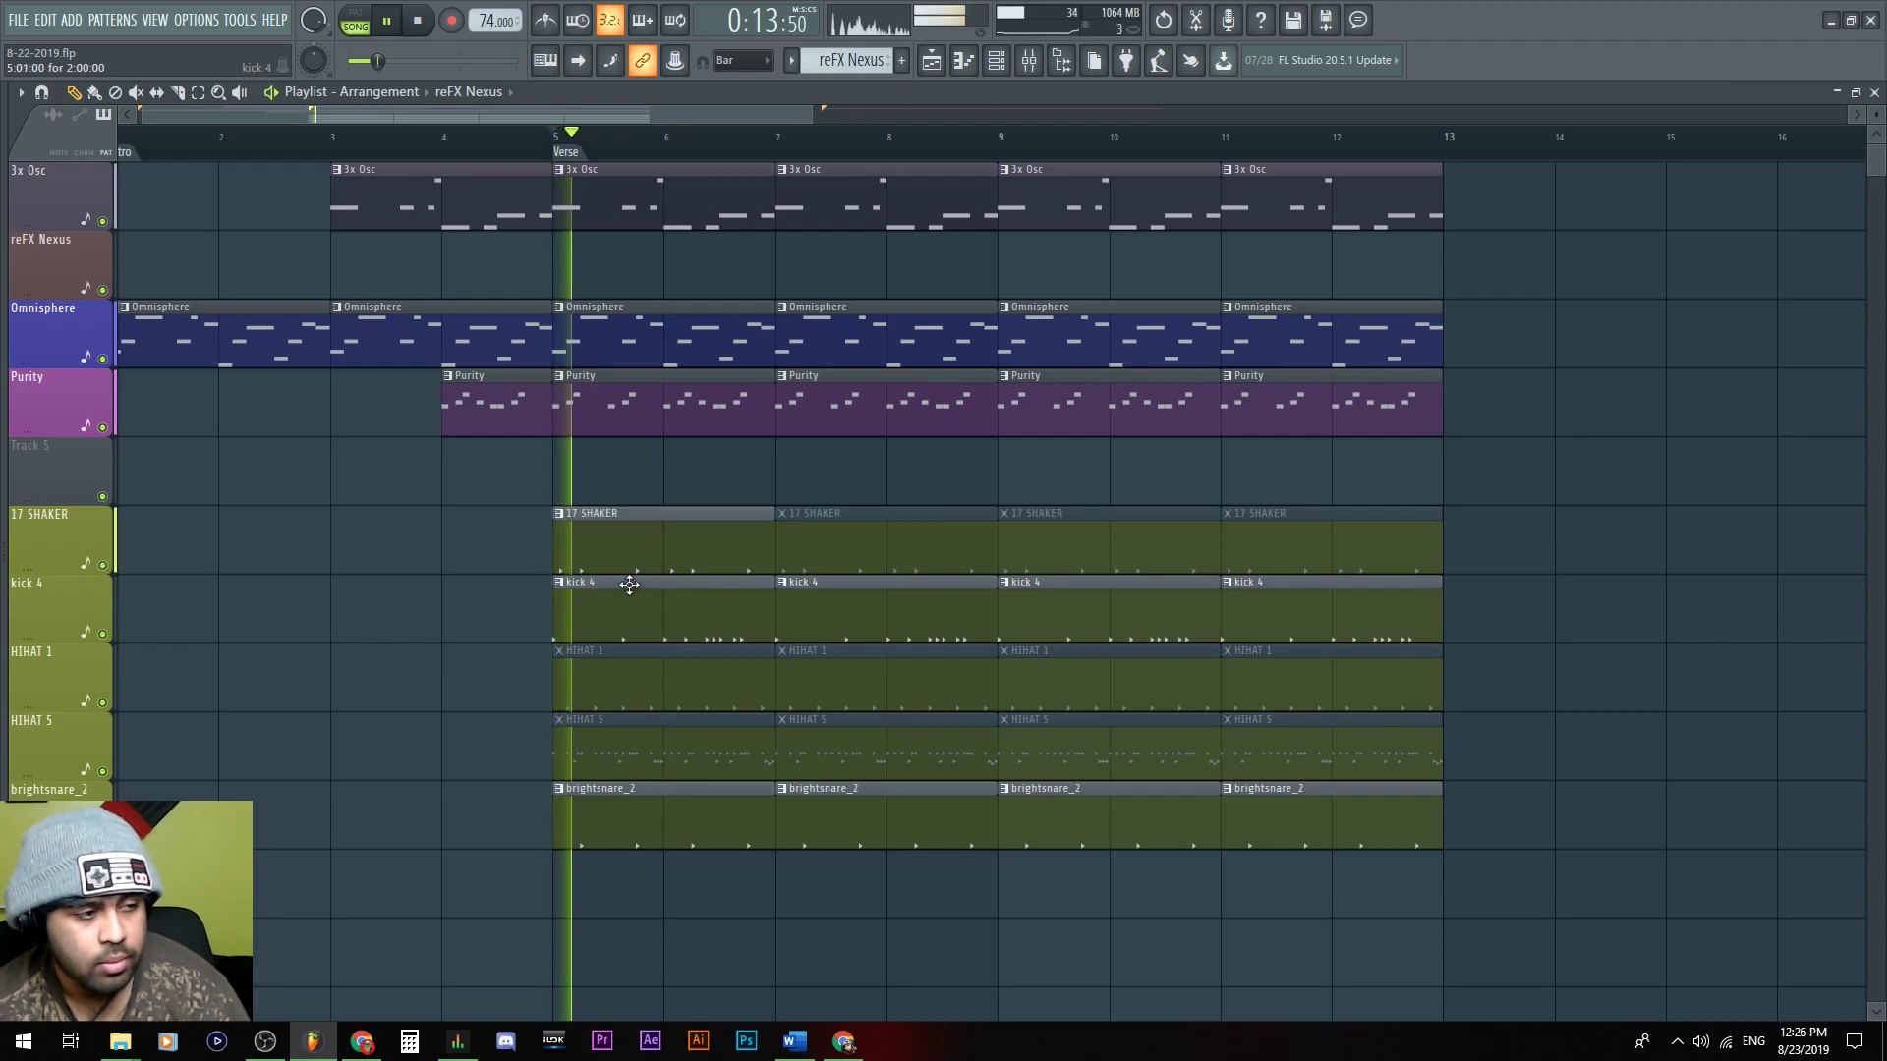
key(space)
alt+click(648, 565)
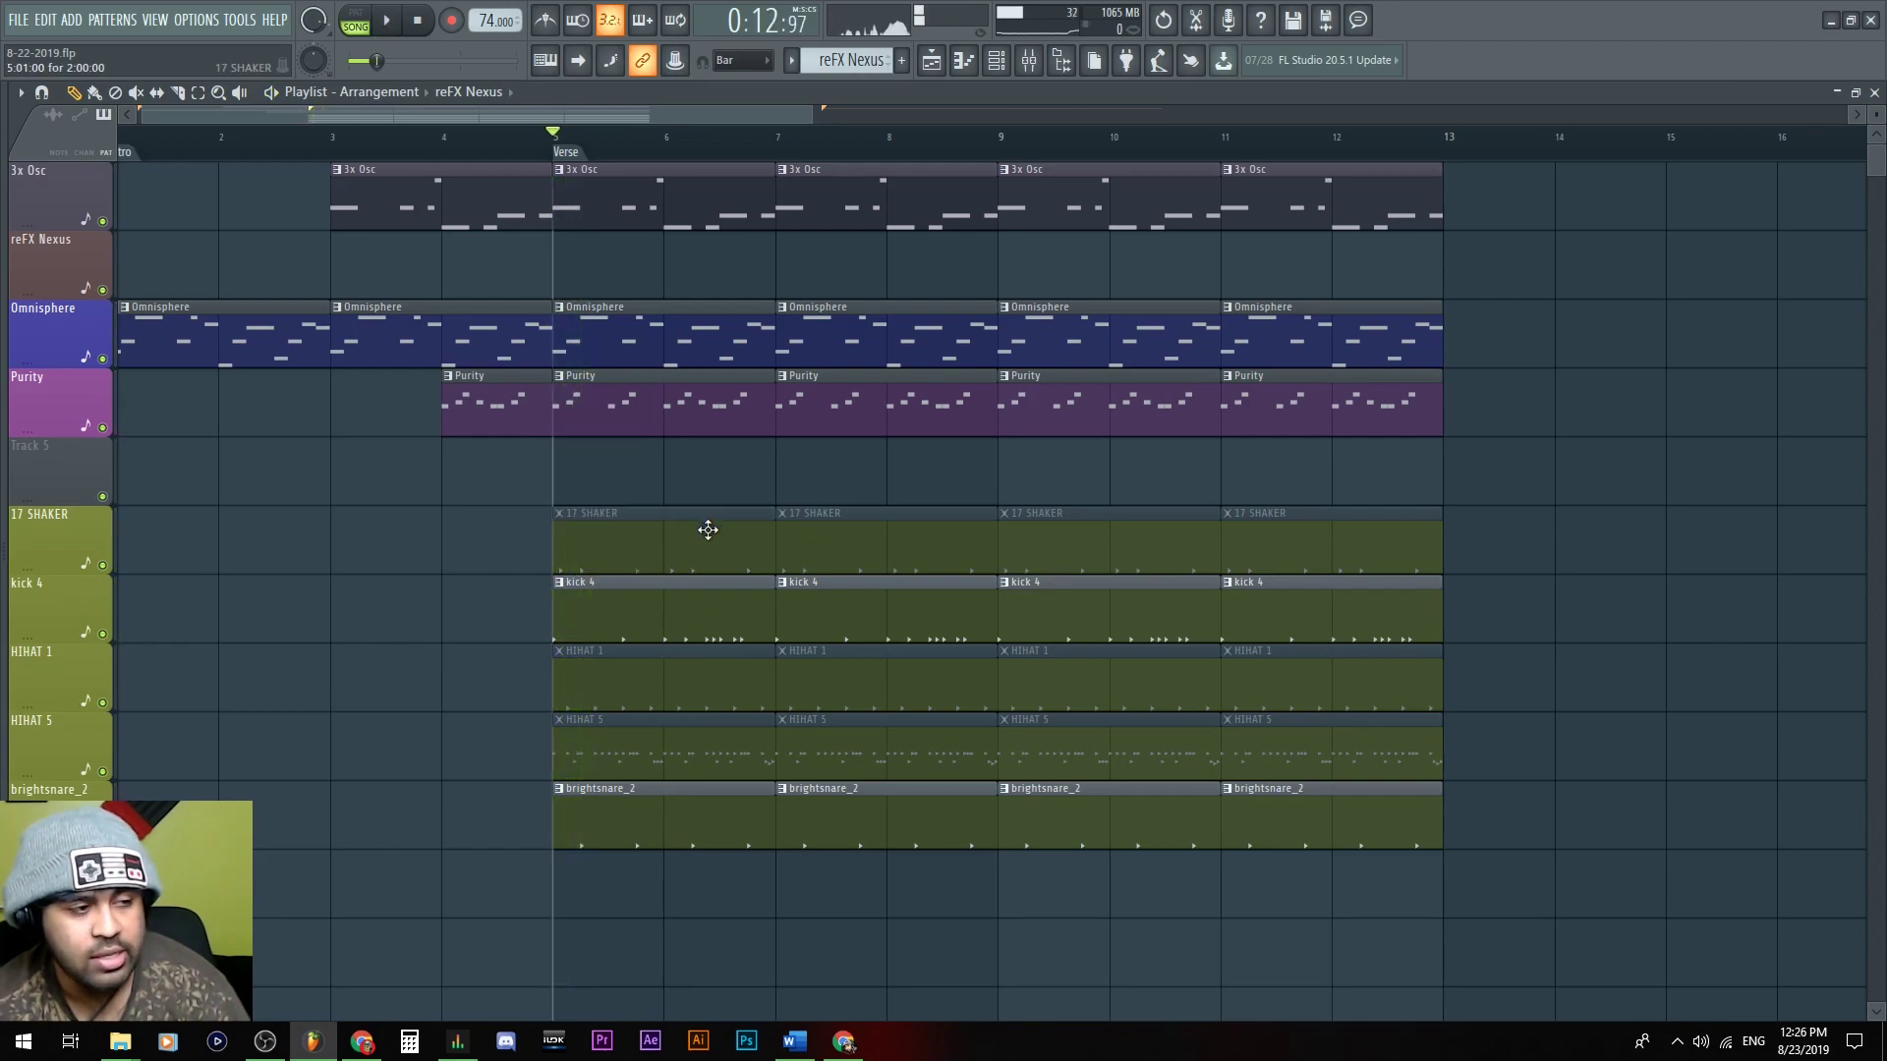
Delete the 17 SHAKER clips at bars 5 and 7 and unmute those at bars 9 and 11
right_click(707, 540)
right_click(855, 547)
alt+click(1081, 555)
alt+click(1336, 570)
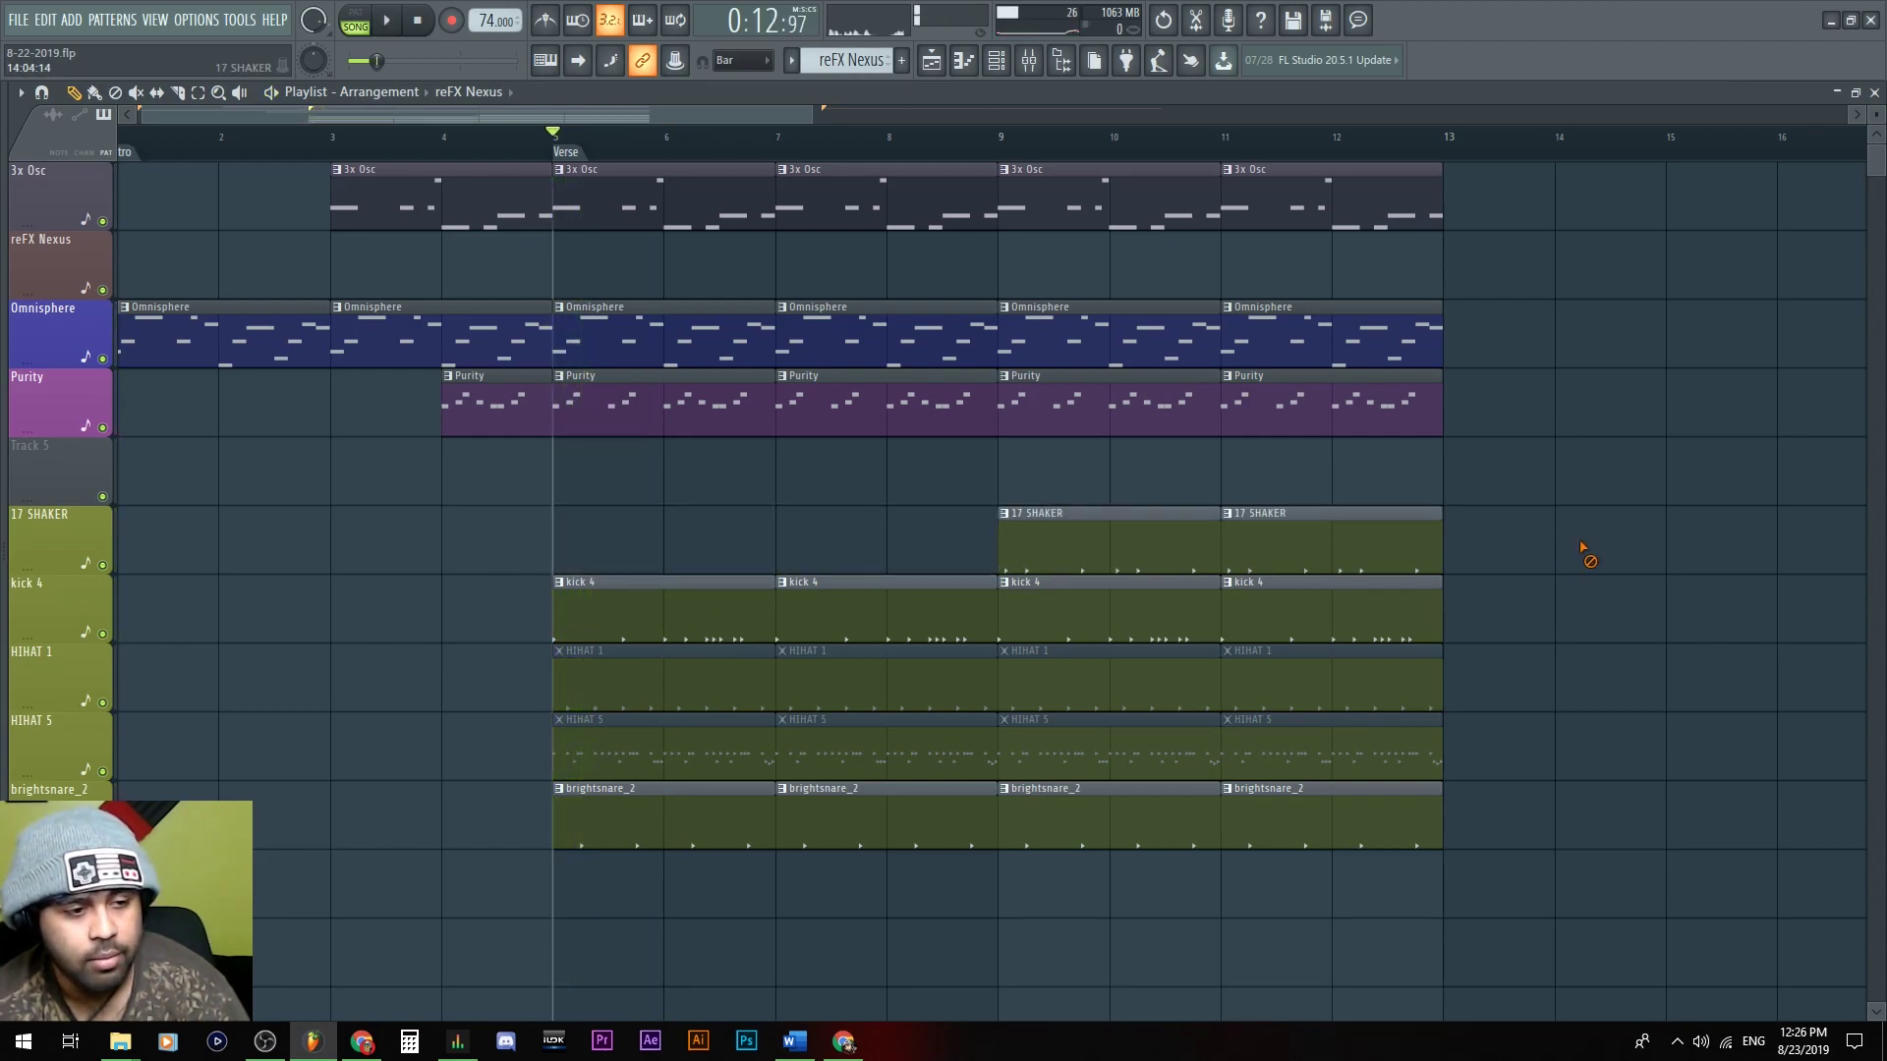
Unmute the HIHAT 5 clips at bars 5 and 7 during playback and delete the HIHAT 1 clips at the same bars
key(space)
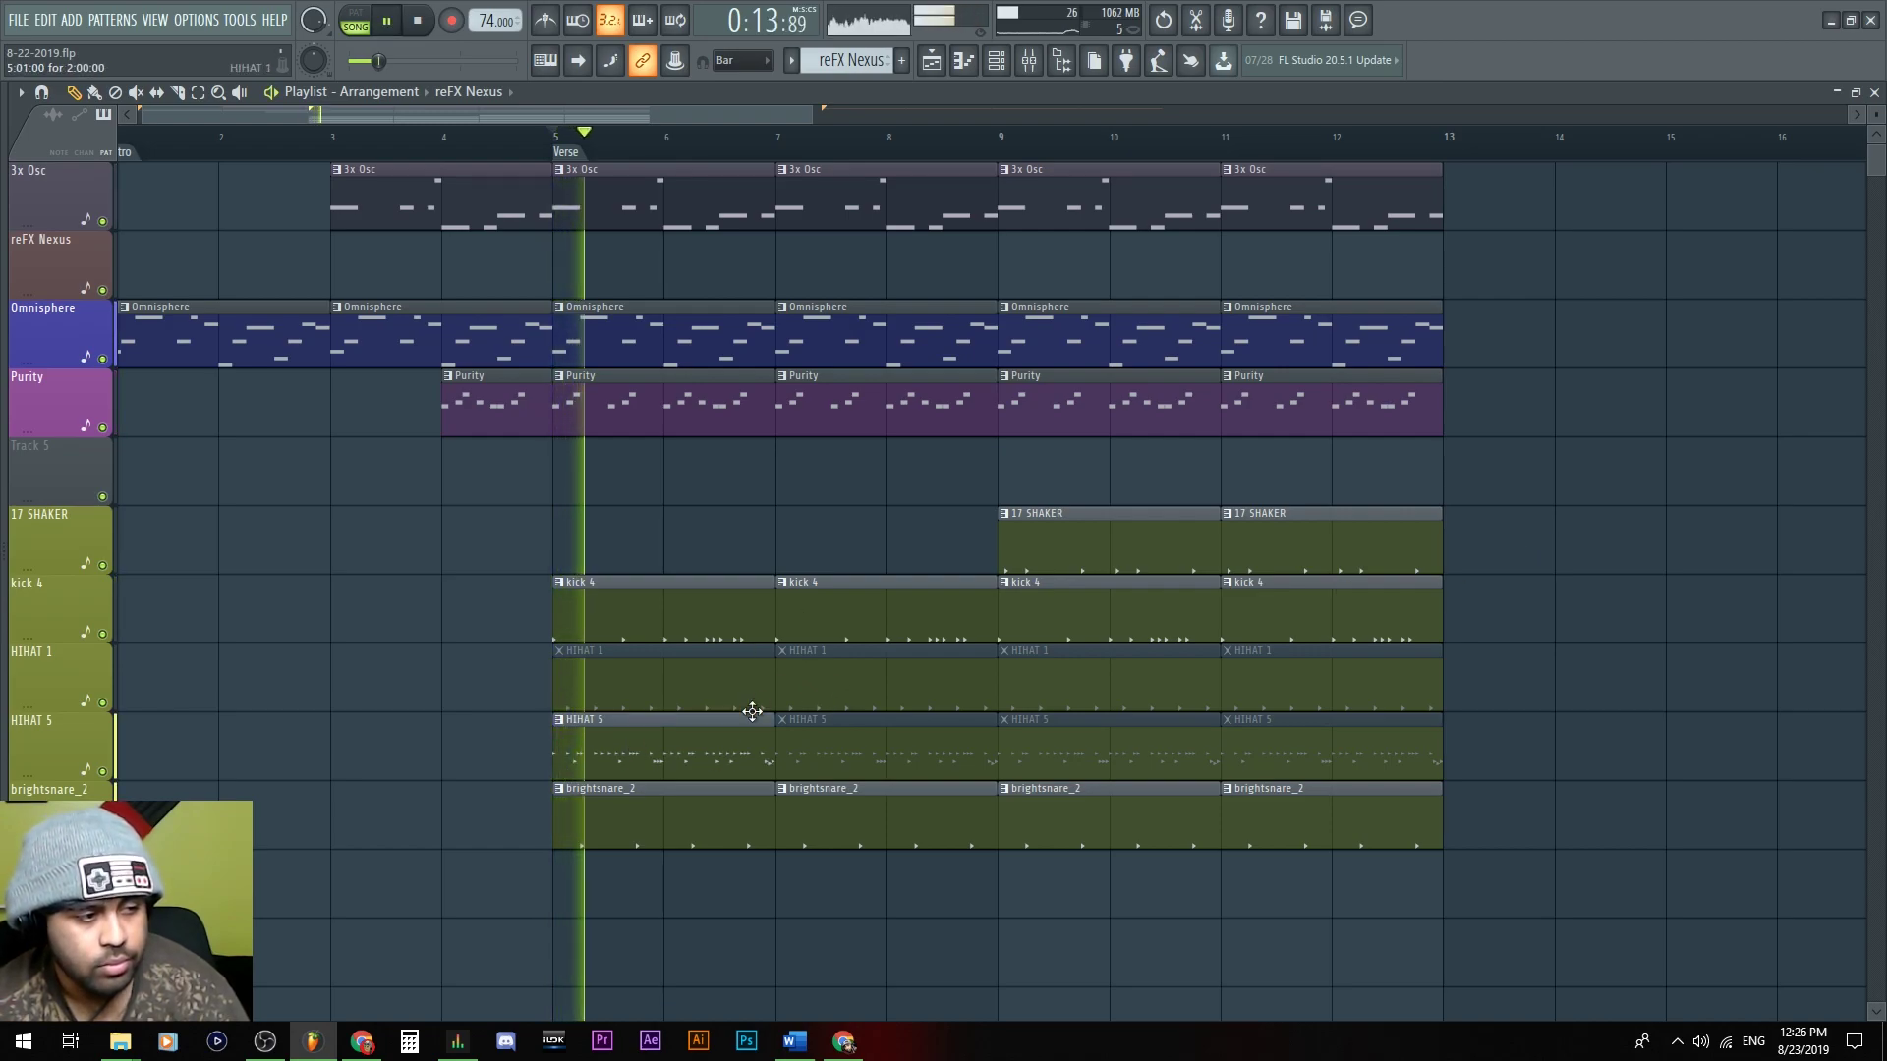
alt+click(860, 742)
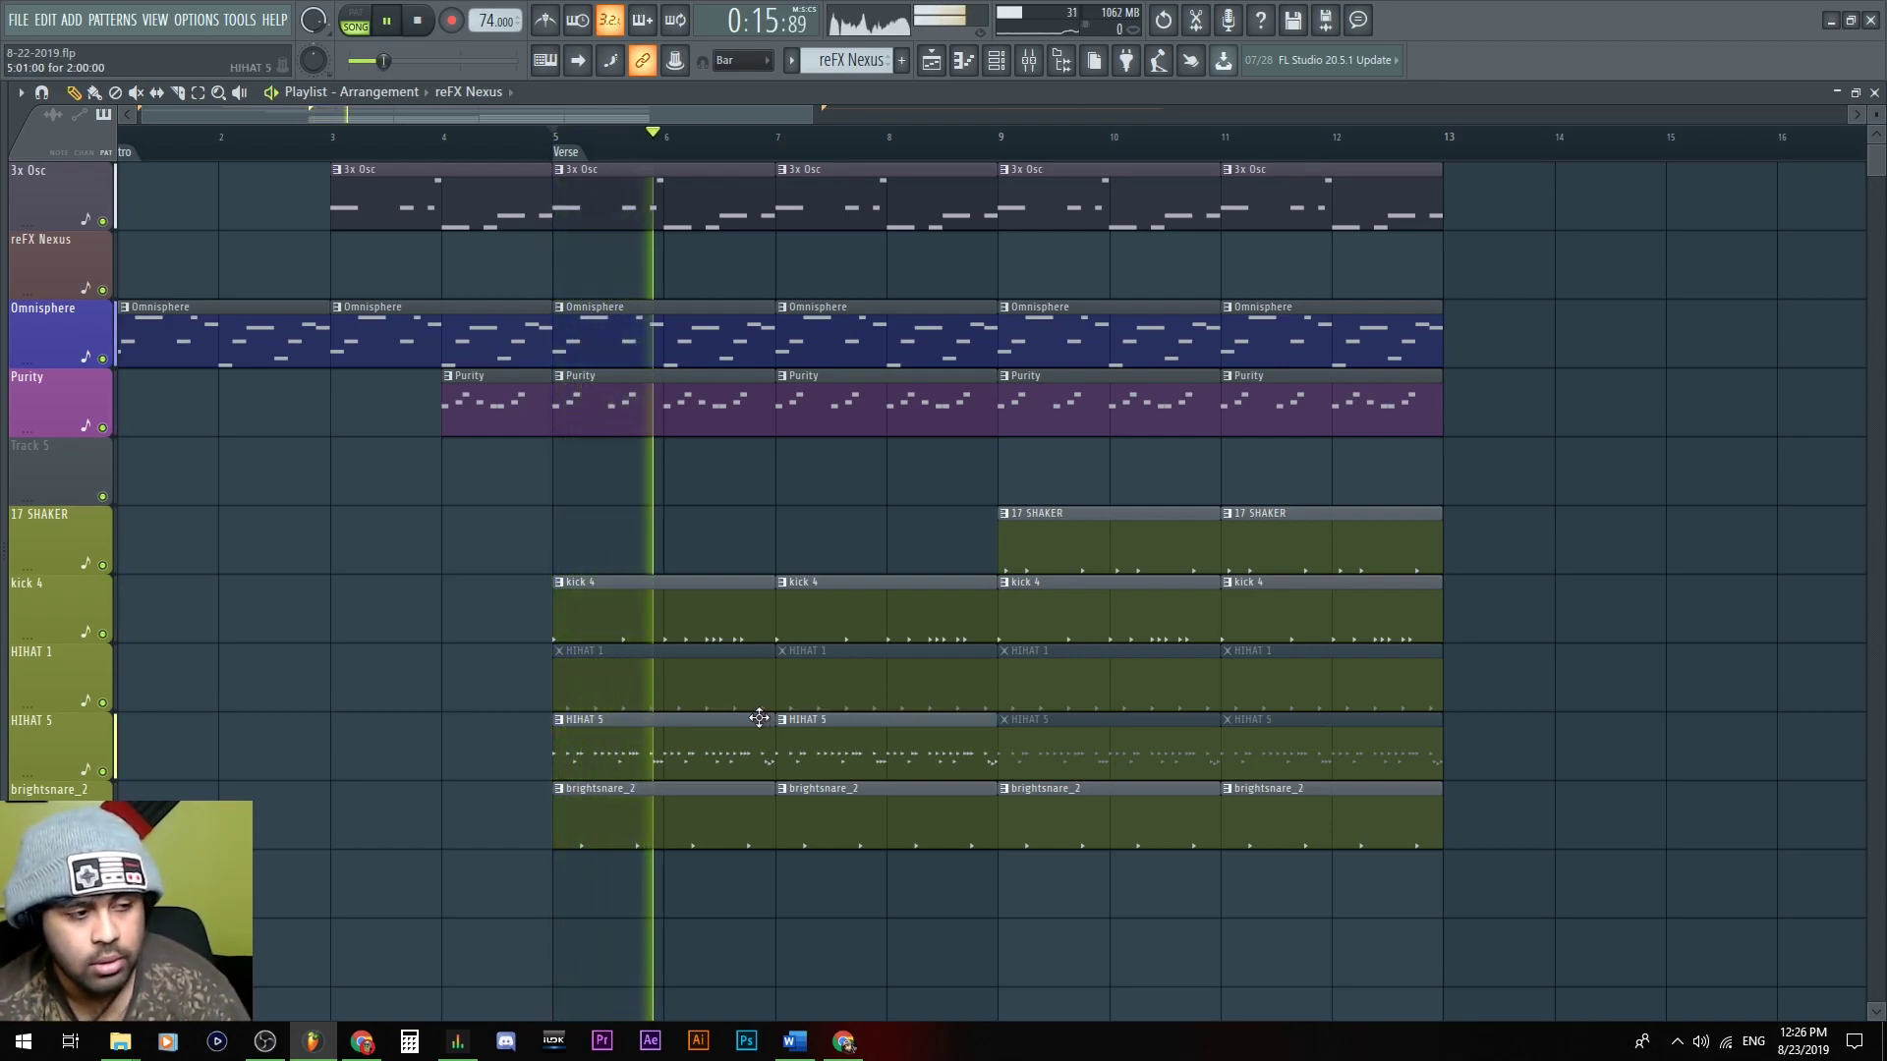
right_click(691, 687)
right_click(800, 682)
key(space)
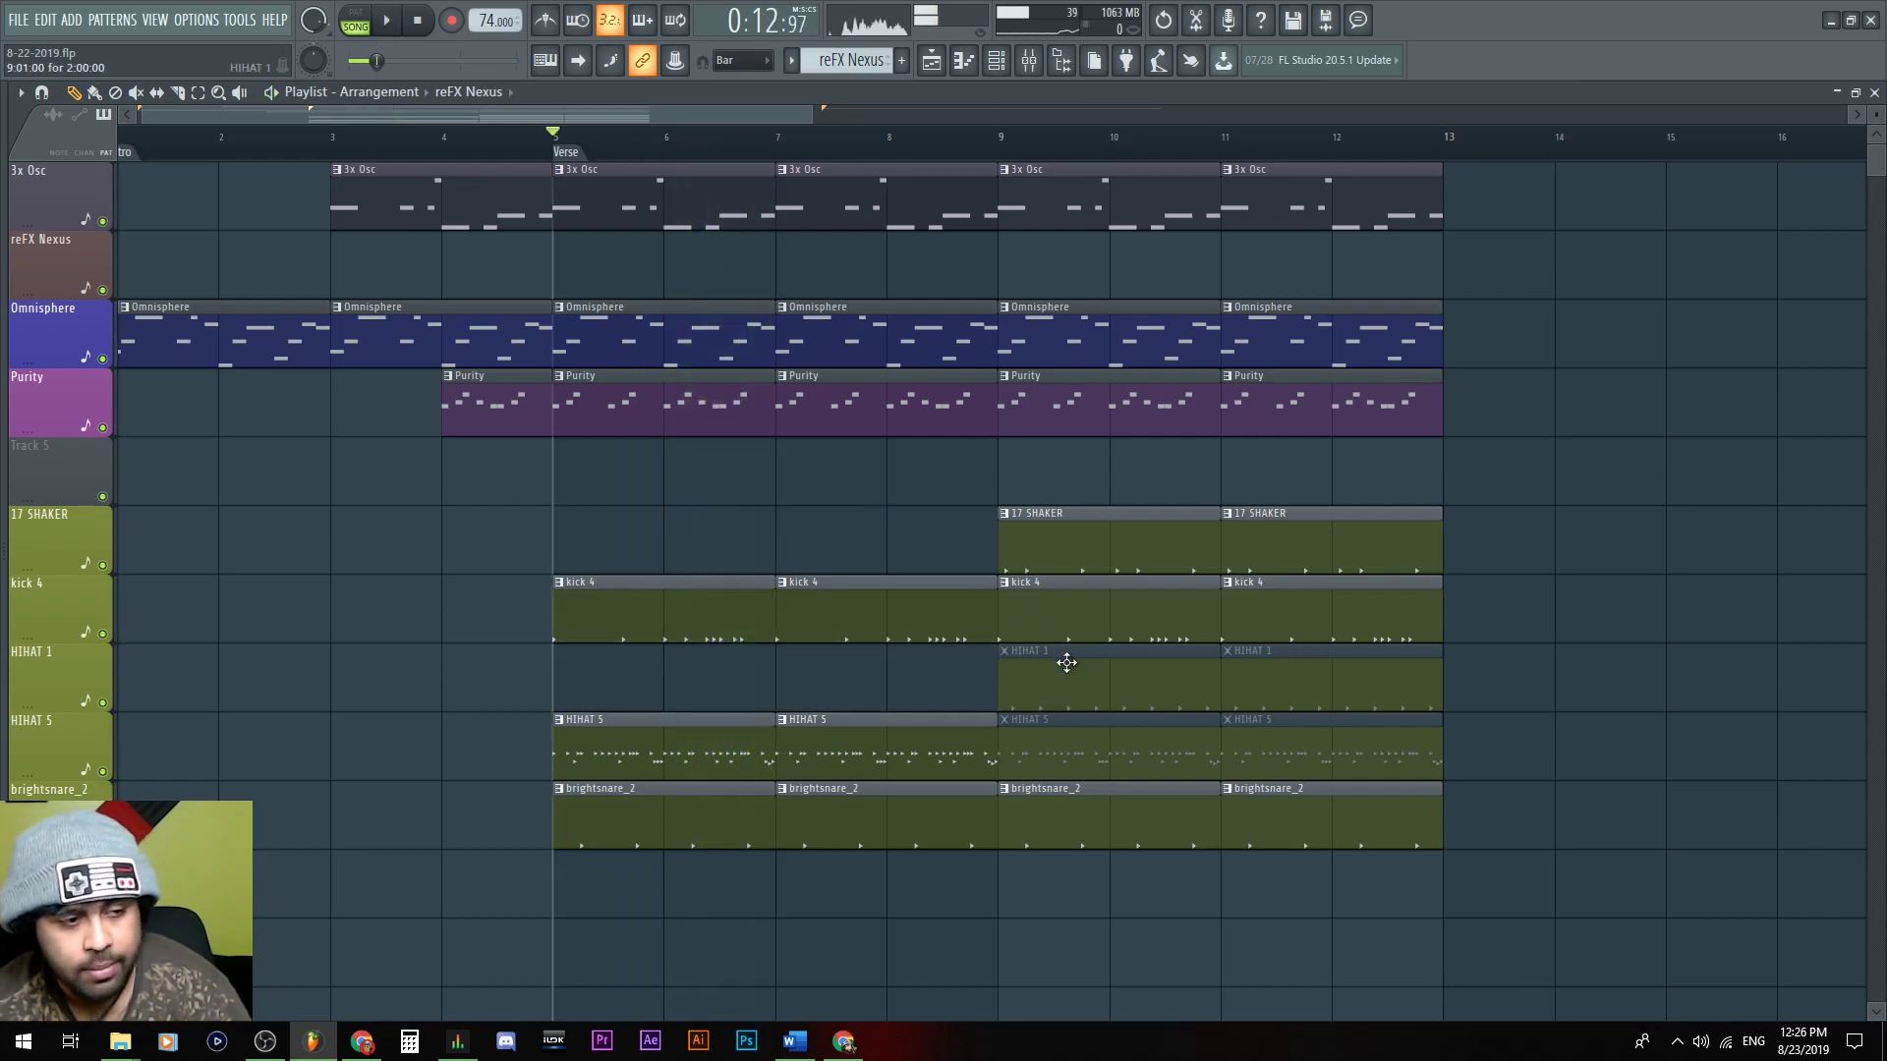
Unmute the HIHAT 1 clip at bar 9, solo its track and play it from bar 9
ctrl+click(103, 702)
click(999, 138)
key(space)
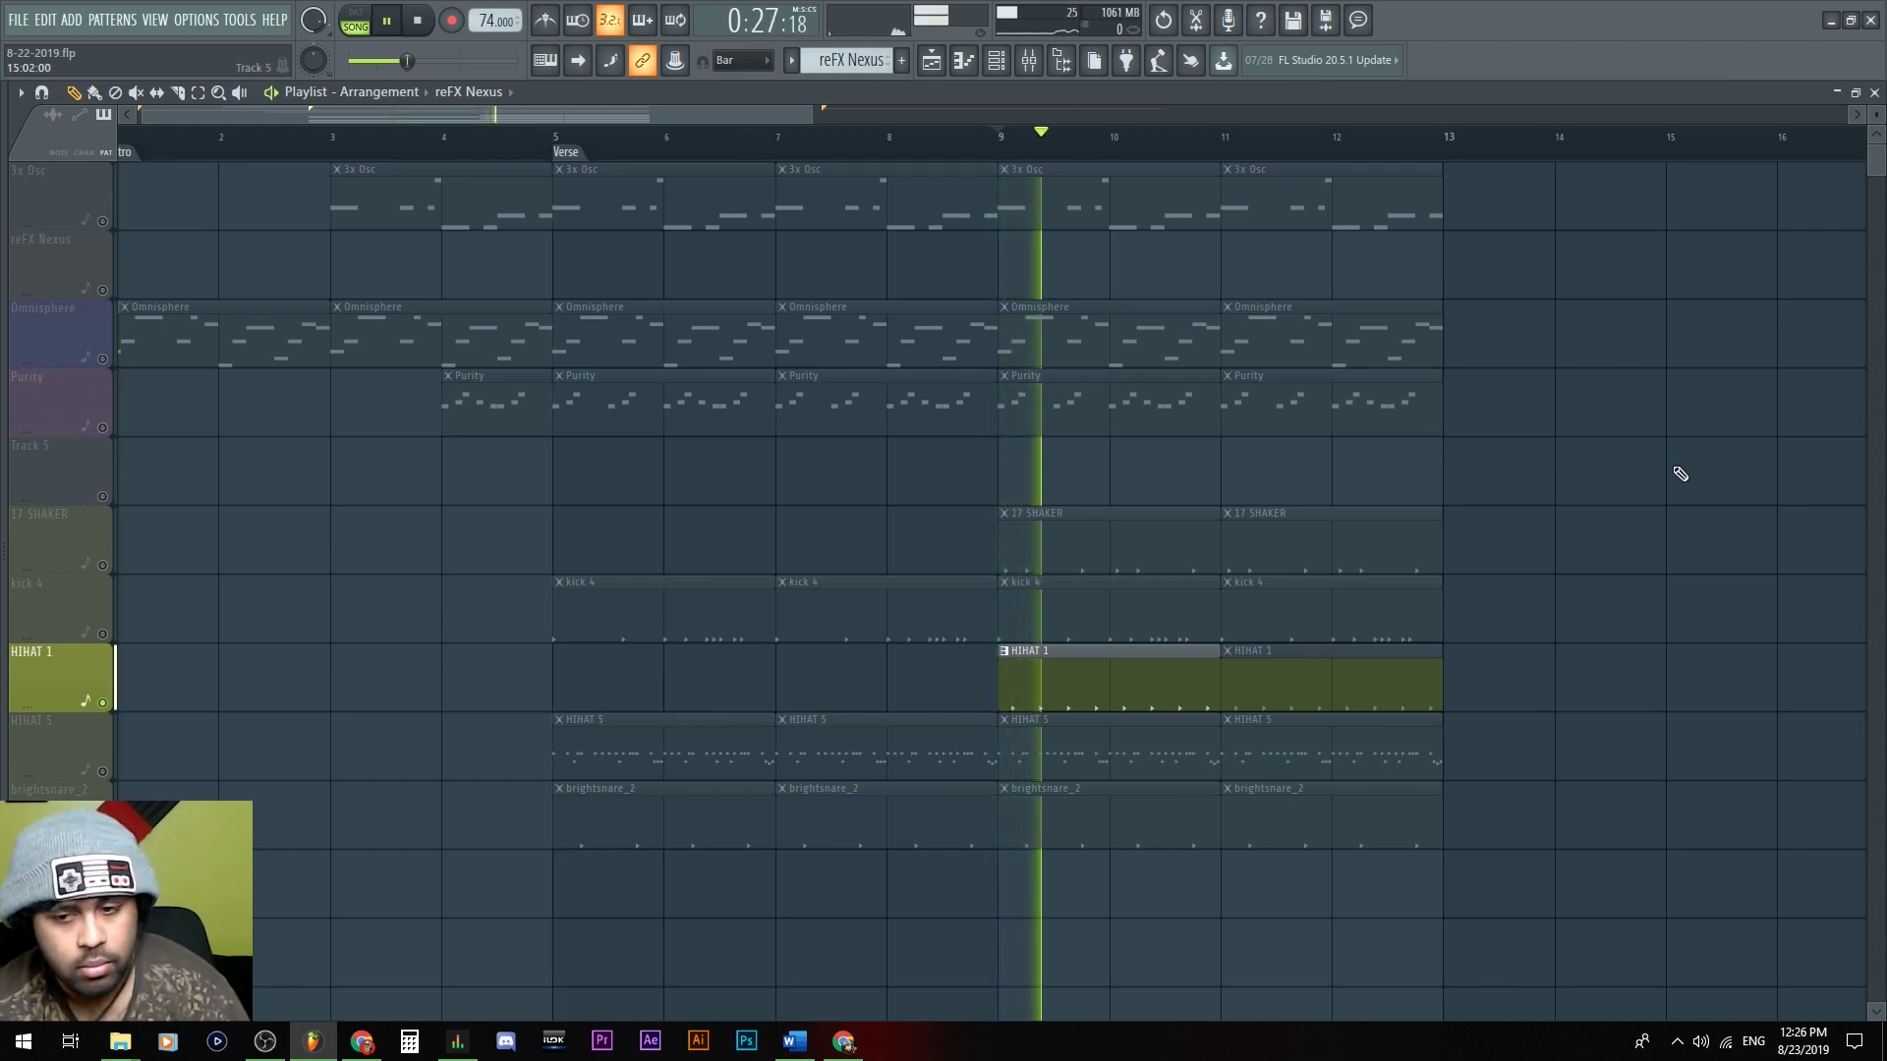
Unsolo the HIHAT 1 track, unmute its clip at bar 11 and play the arrangement
key(space)
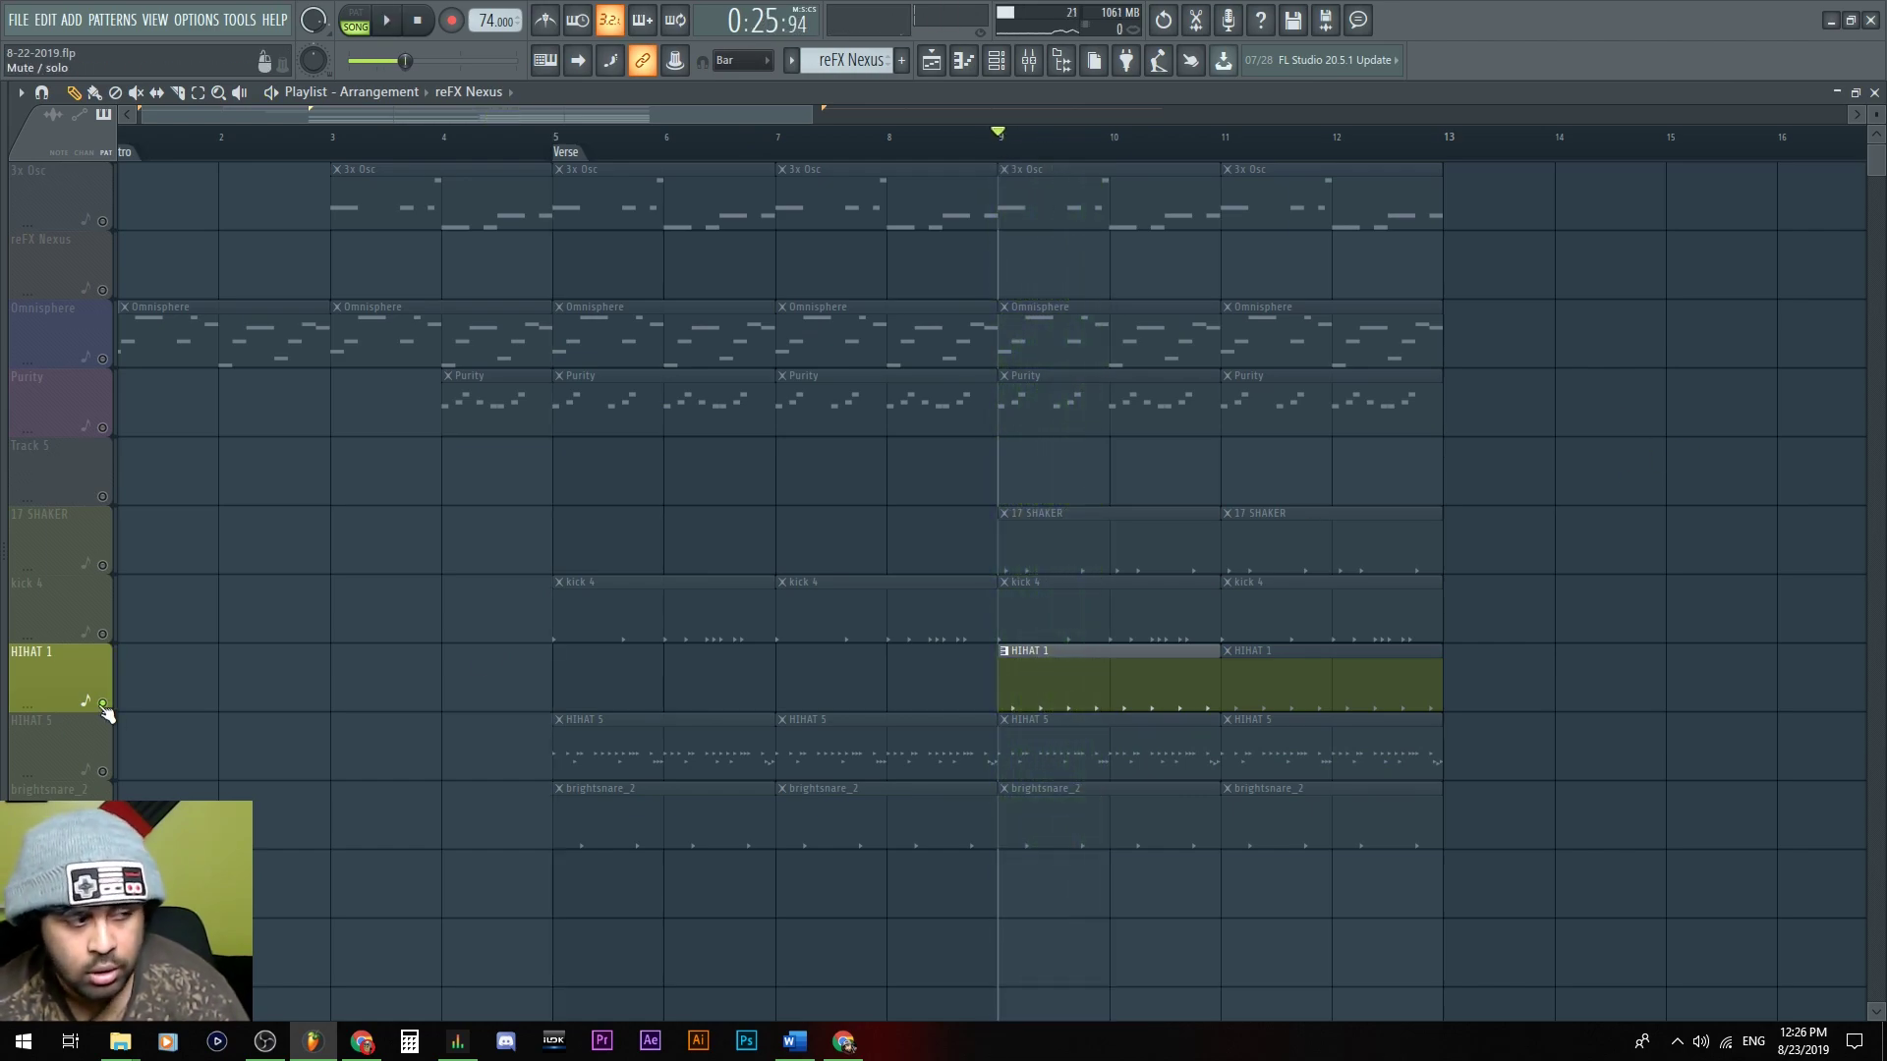
ctrl+click(104, 704)
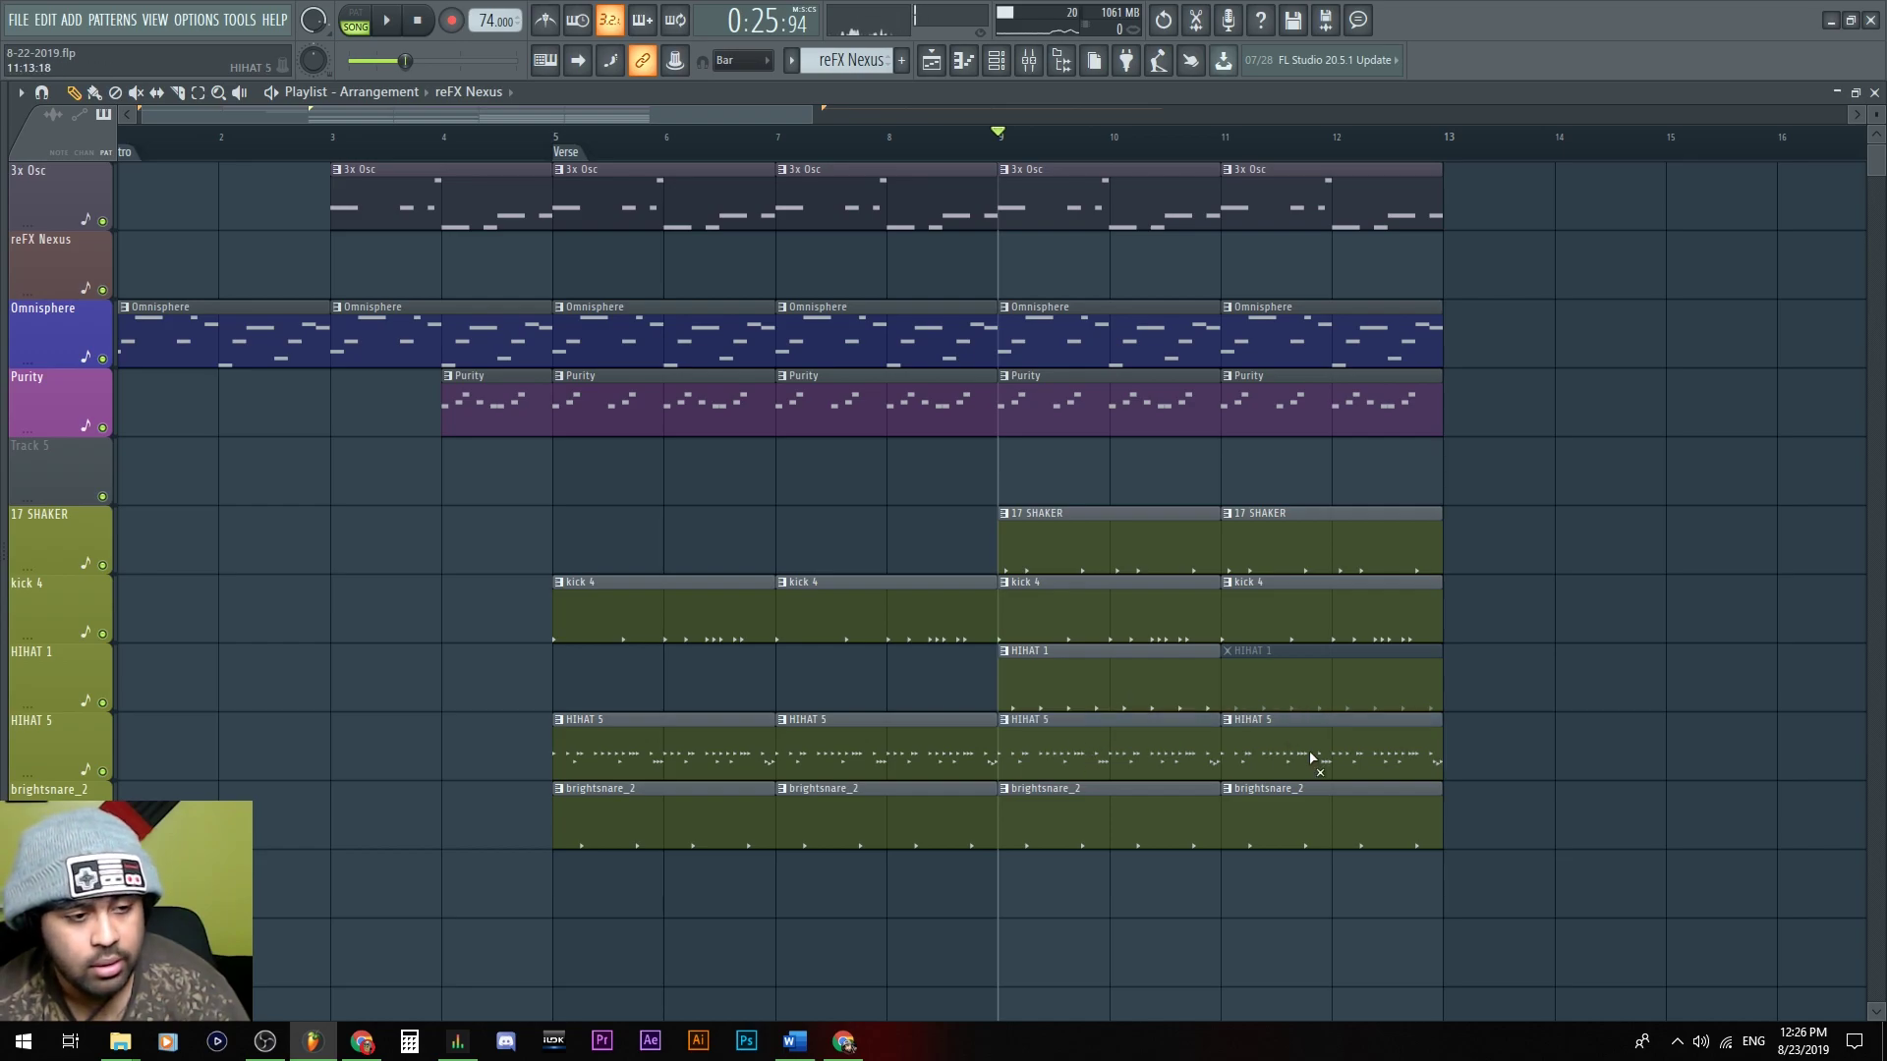
key(space)
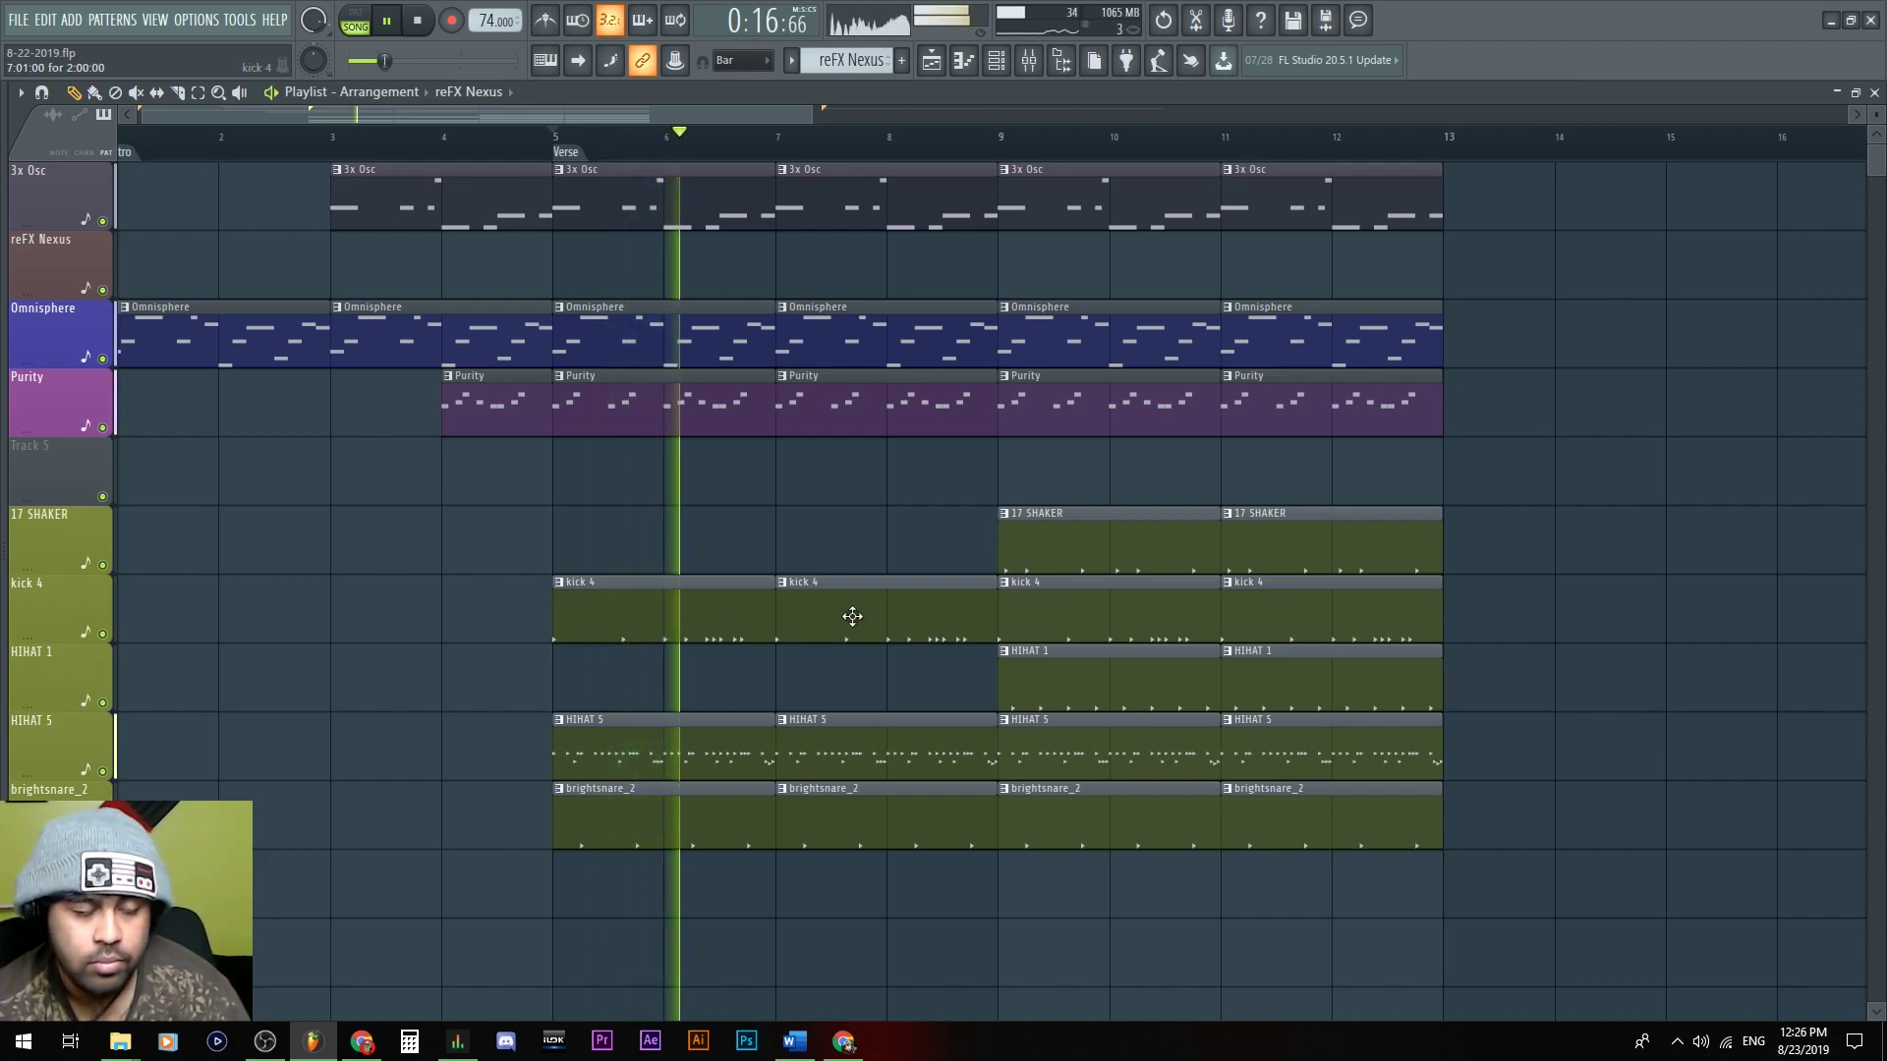
Stop playback and mute the Purity clips at bars 5, 7, 9 and 11
scroll(449, 305, down, 3)
scroll(449, 305, down, 1)
key(space)
drag(457, 422, 808, 433)
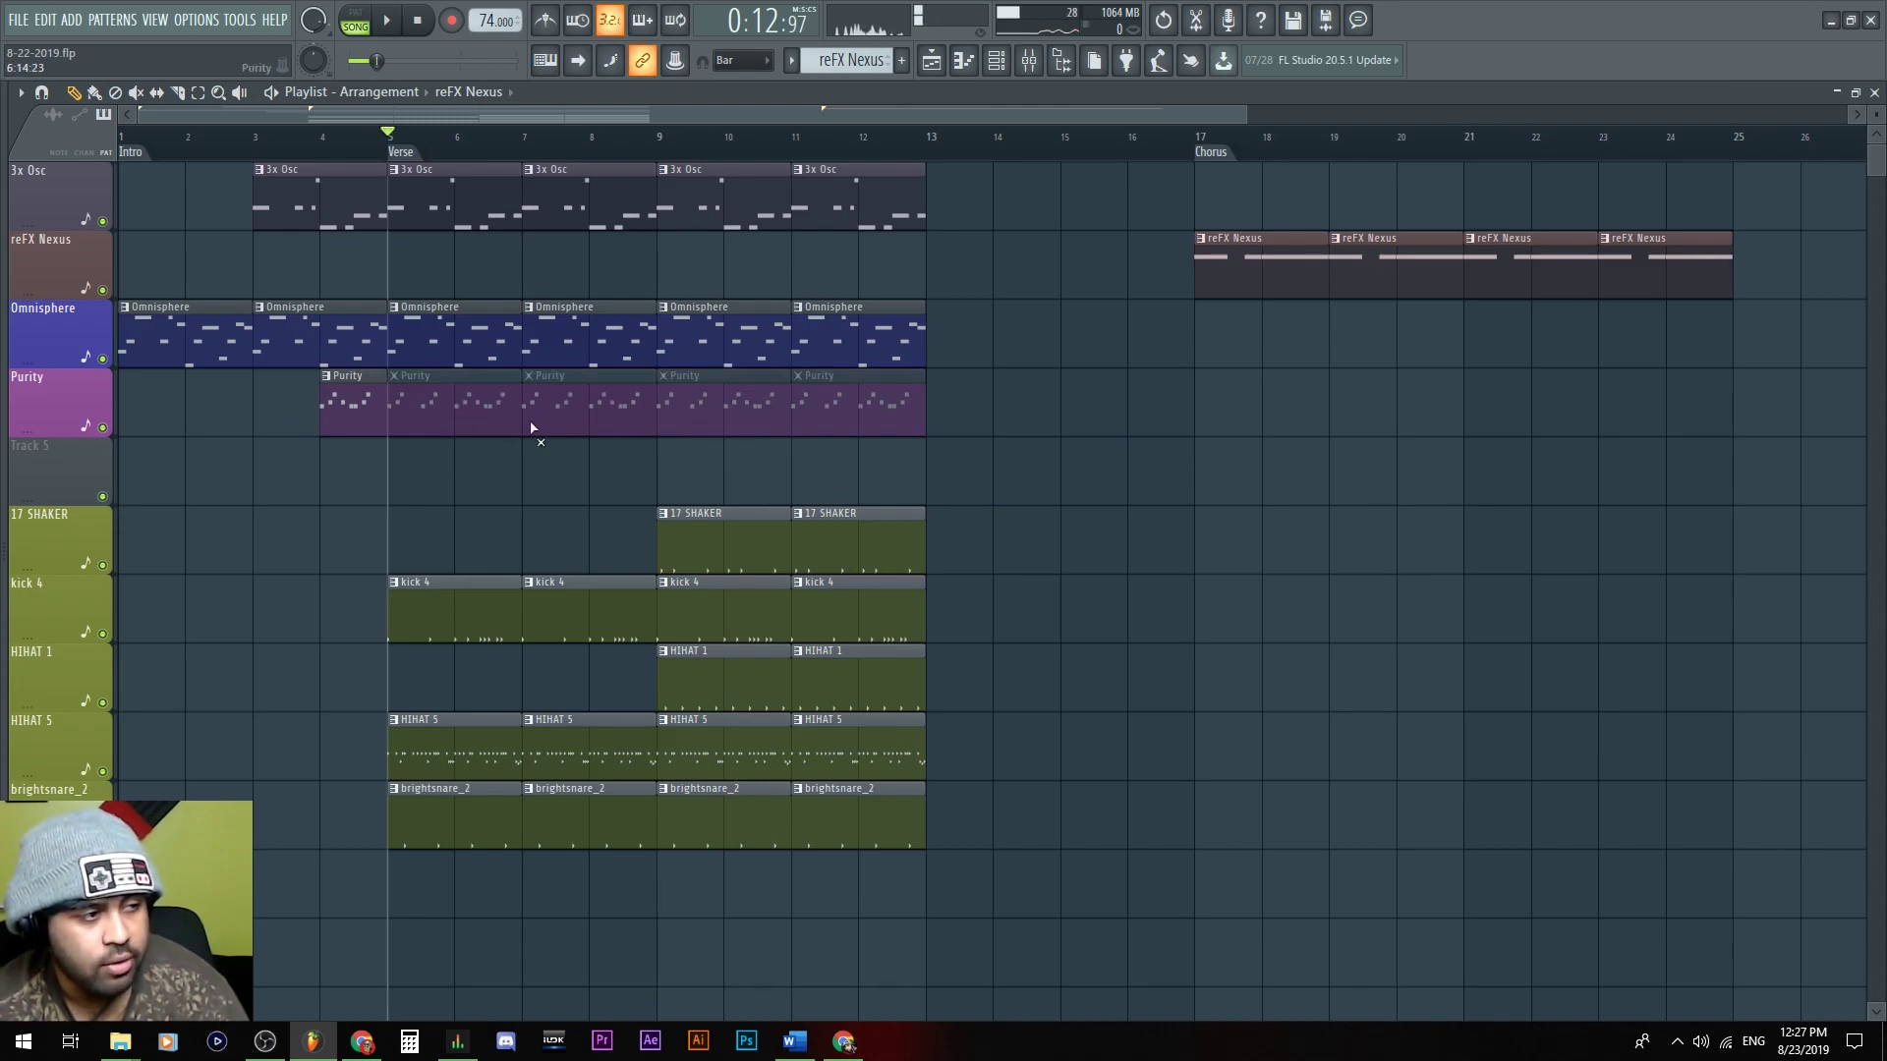
Play from bar 4, try deleting the muted Purity clips at bars 5 to 11 and undo the deletion
key(space)
click(322, 134)
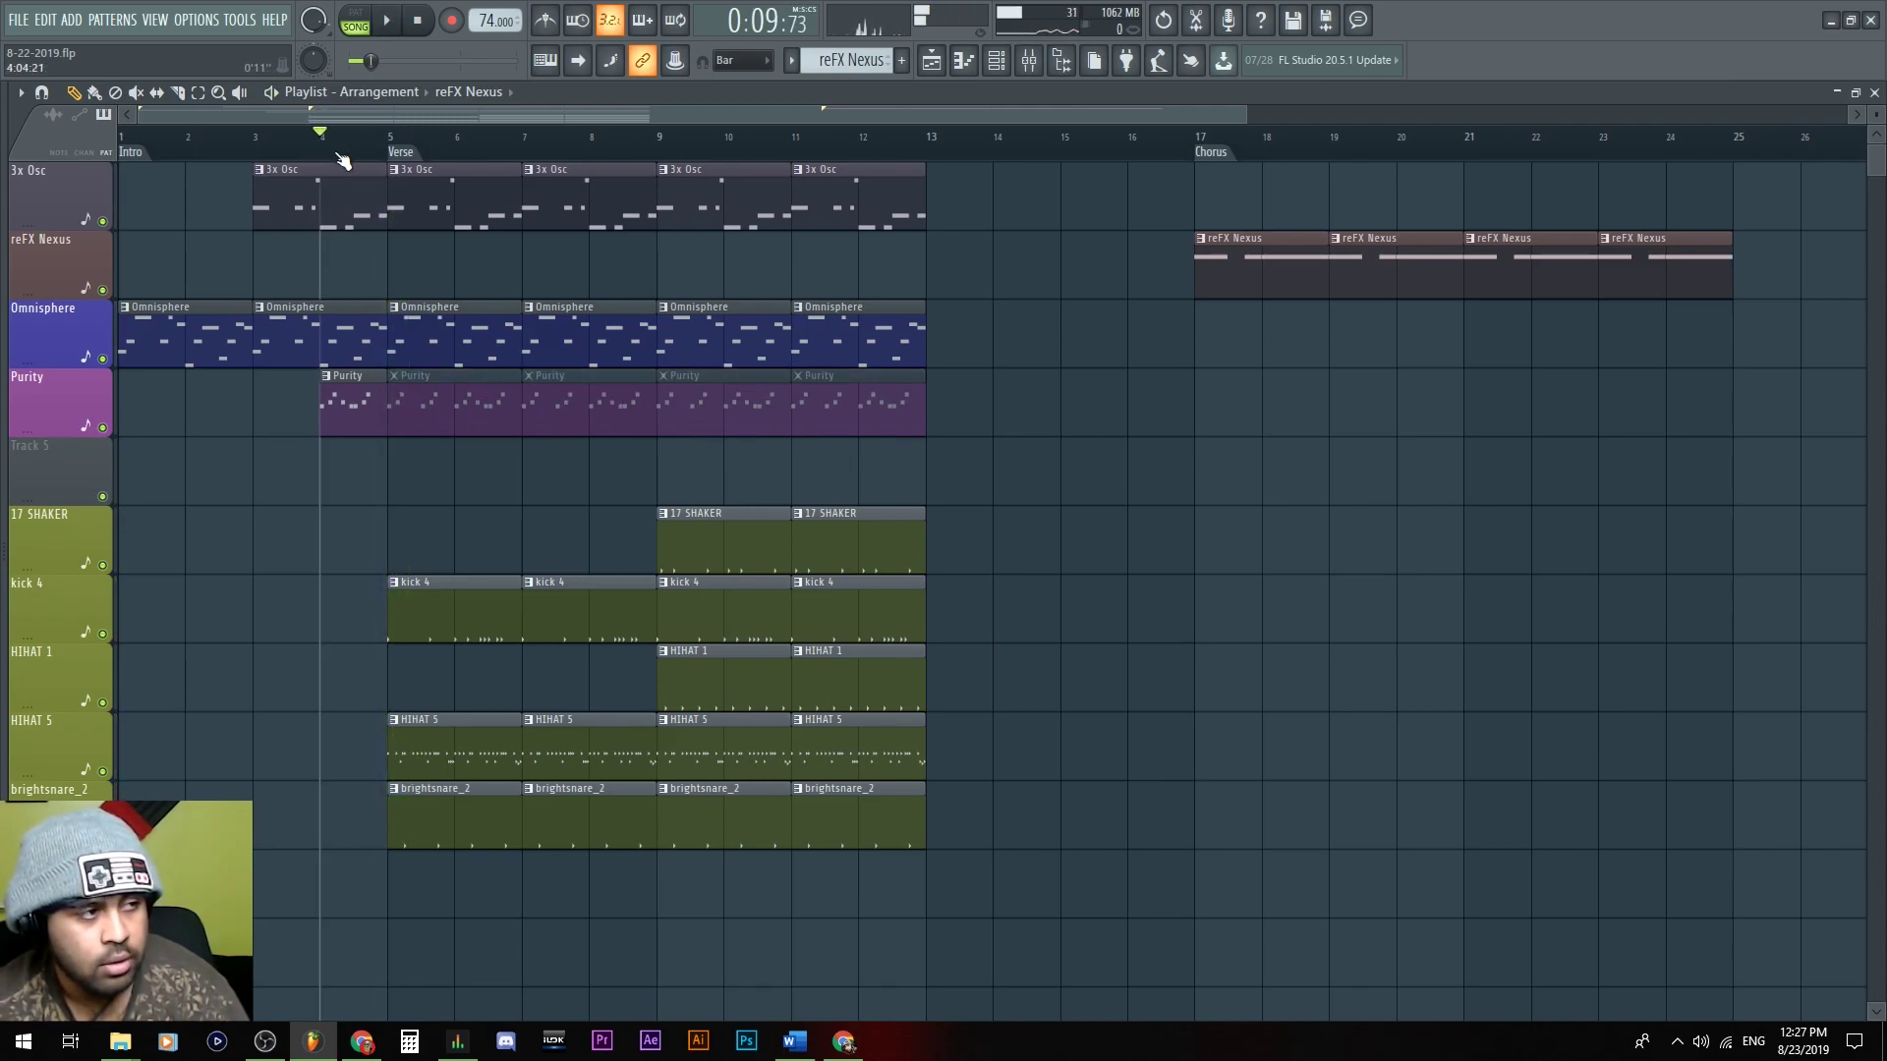
drag(453, 426, 880, 408)
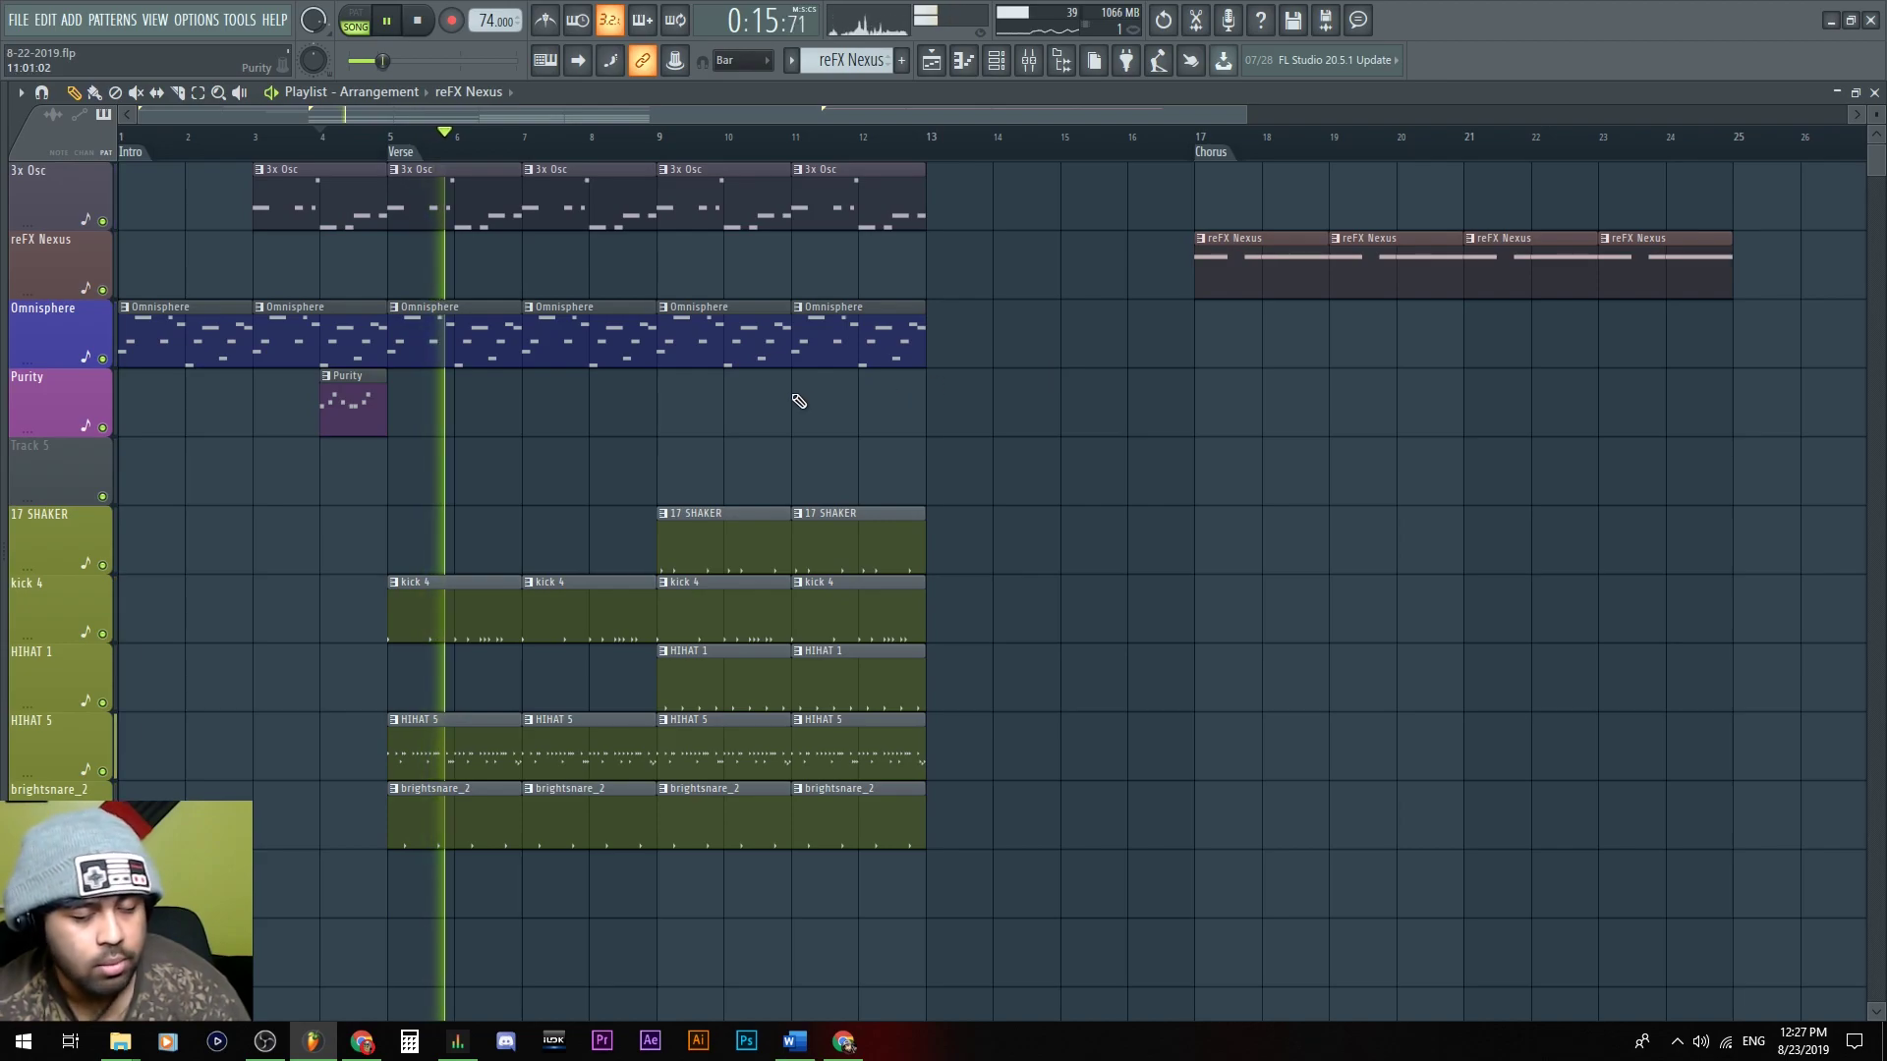
key(ctrl+z)
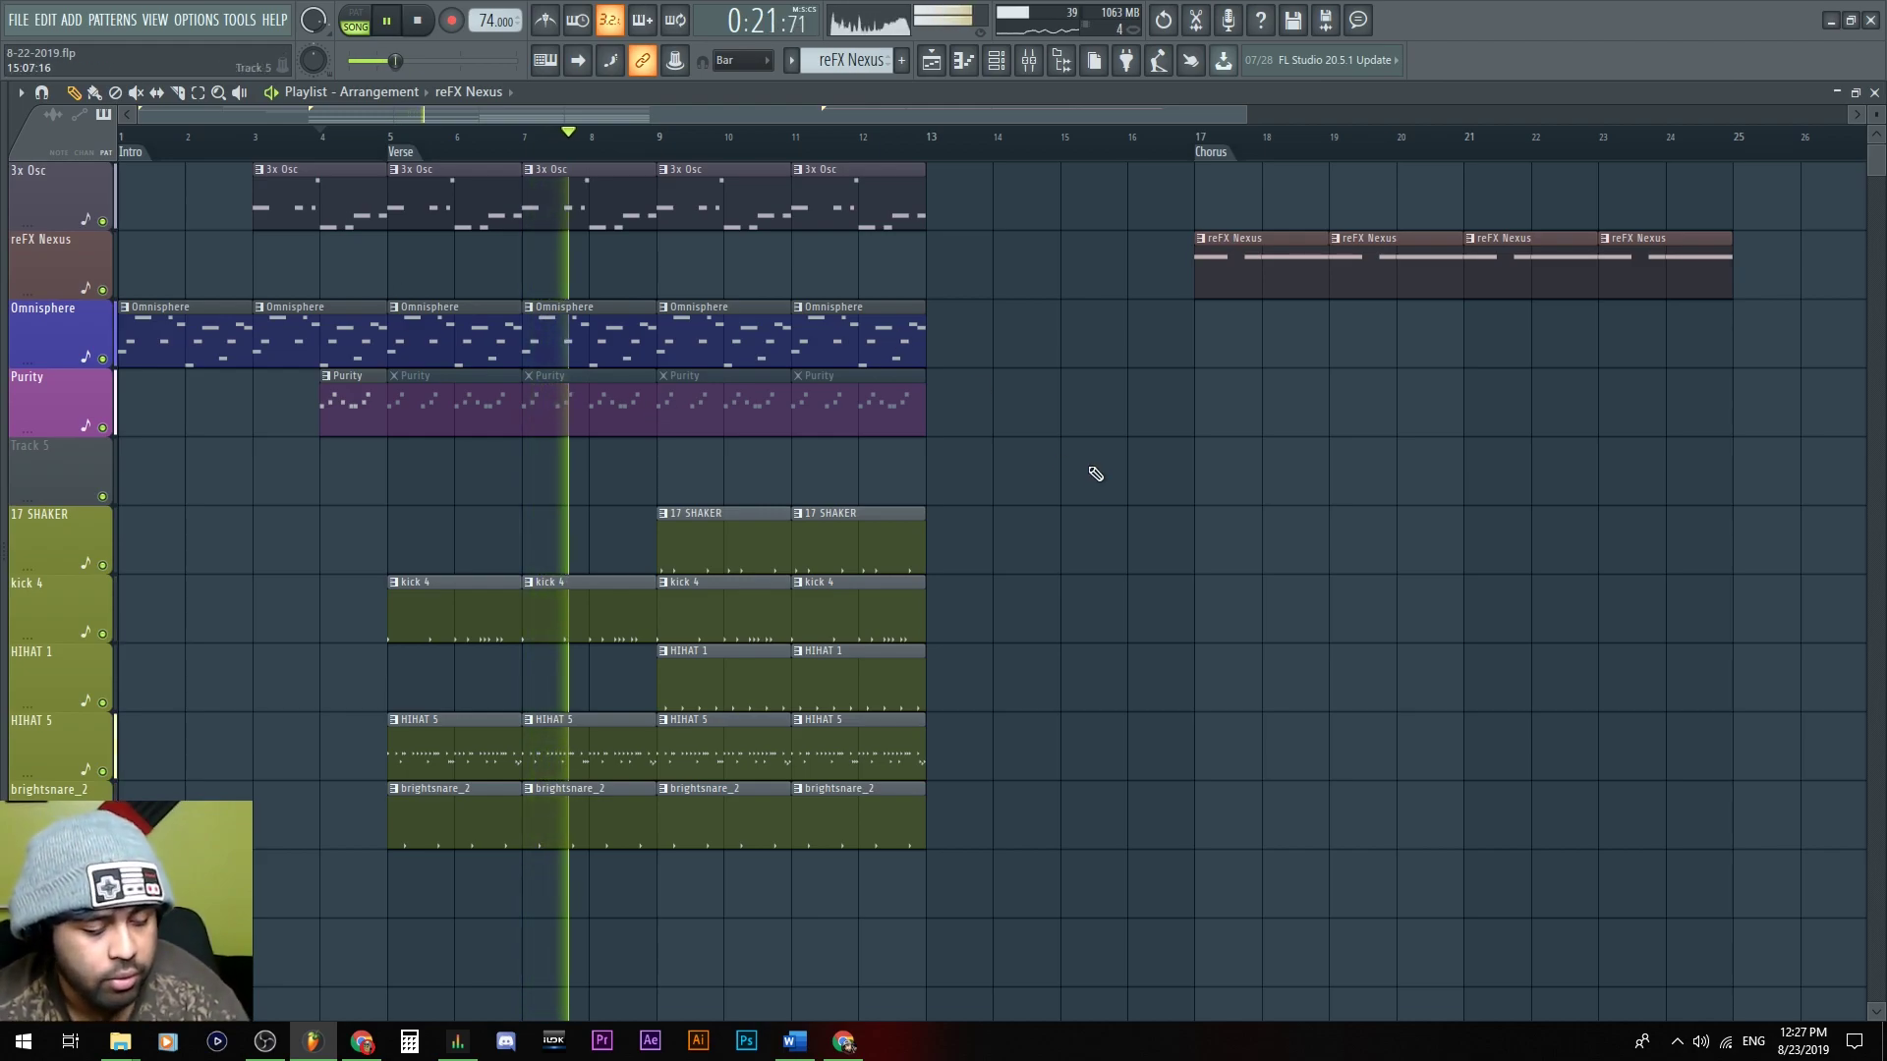
Route all the instrument mixer tracks, up to brightsnare_2, into Insert 14
key(F9)
click(582, 629)
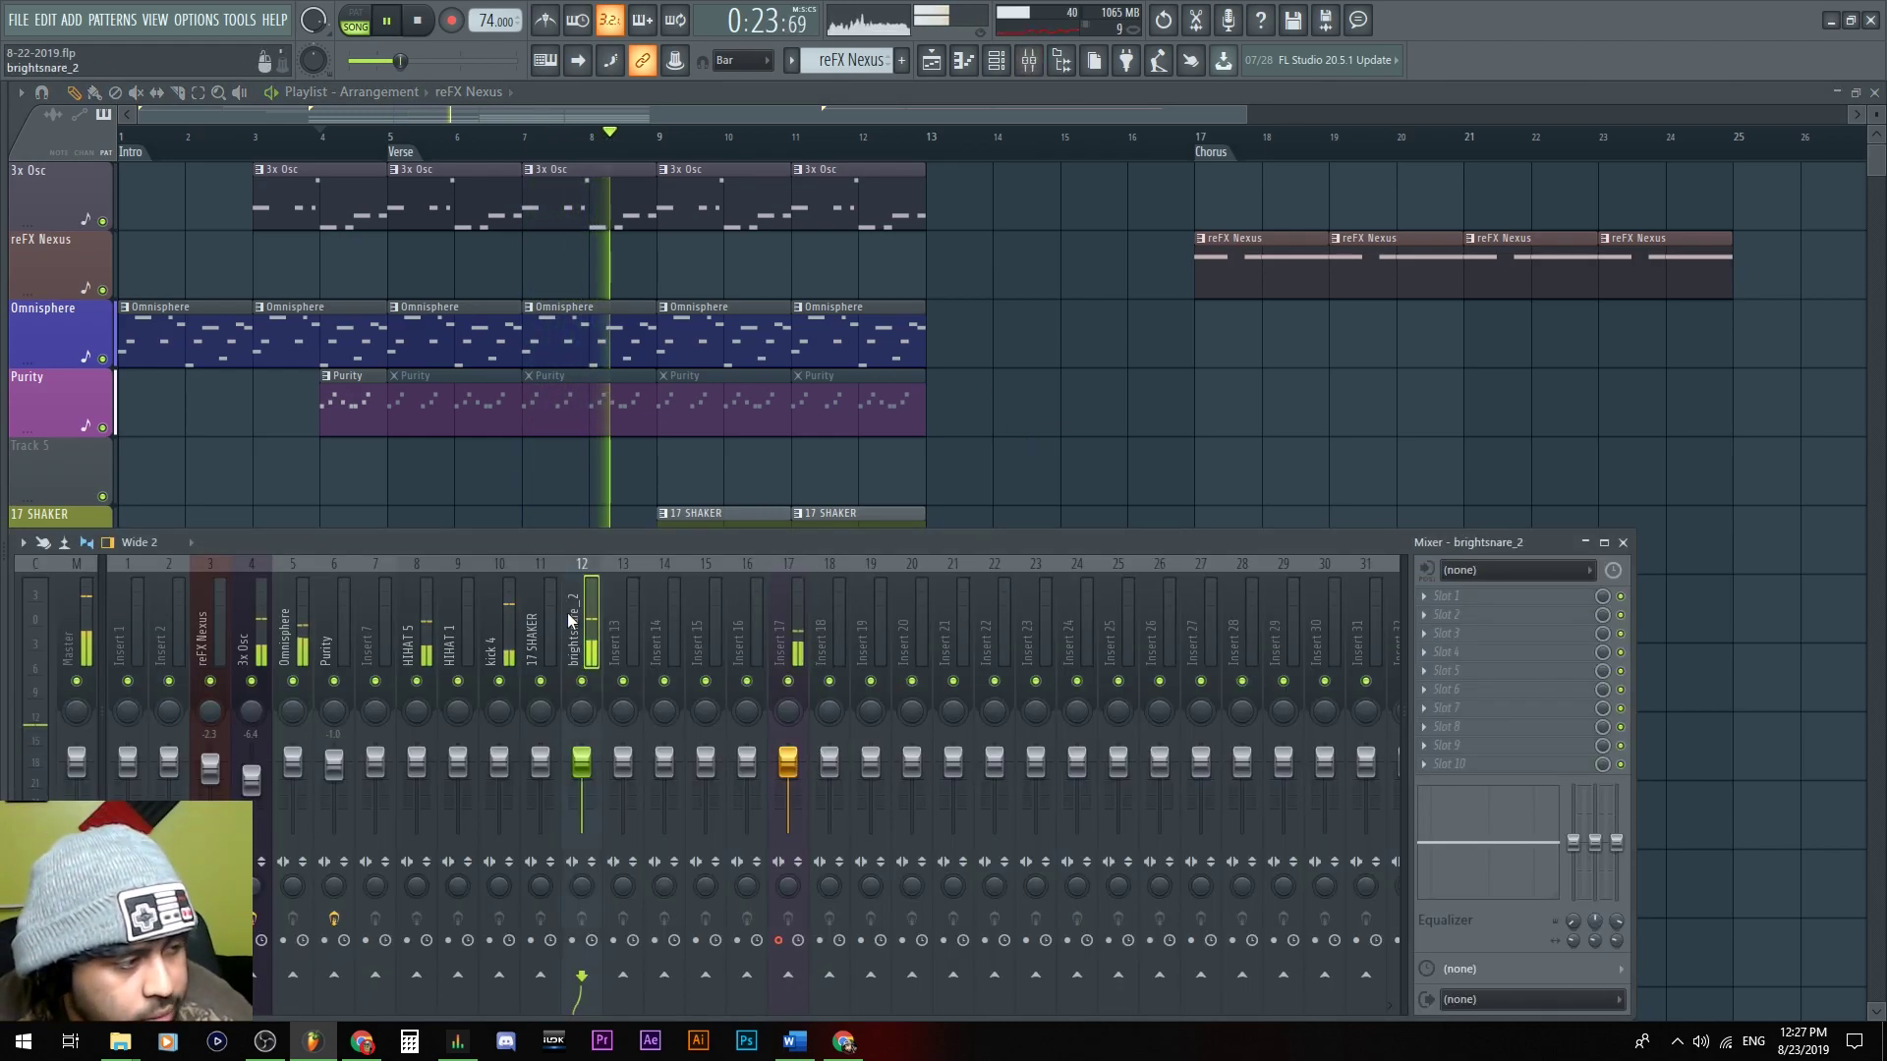
shift+click(250, 648)
right_click(664, 974)
click(700, 947)
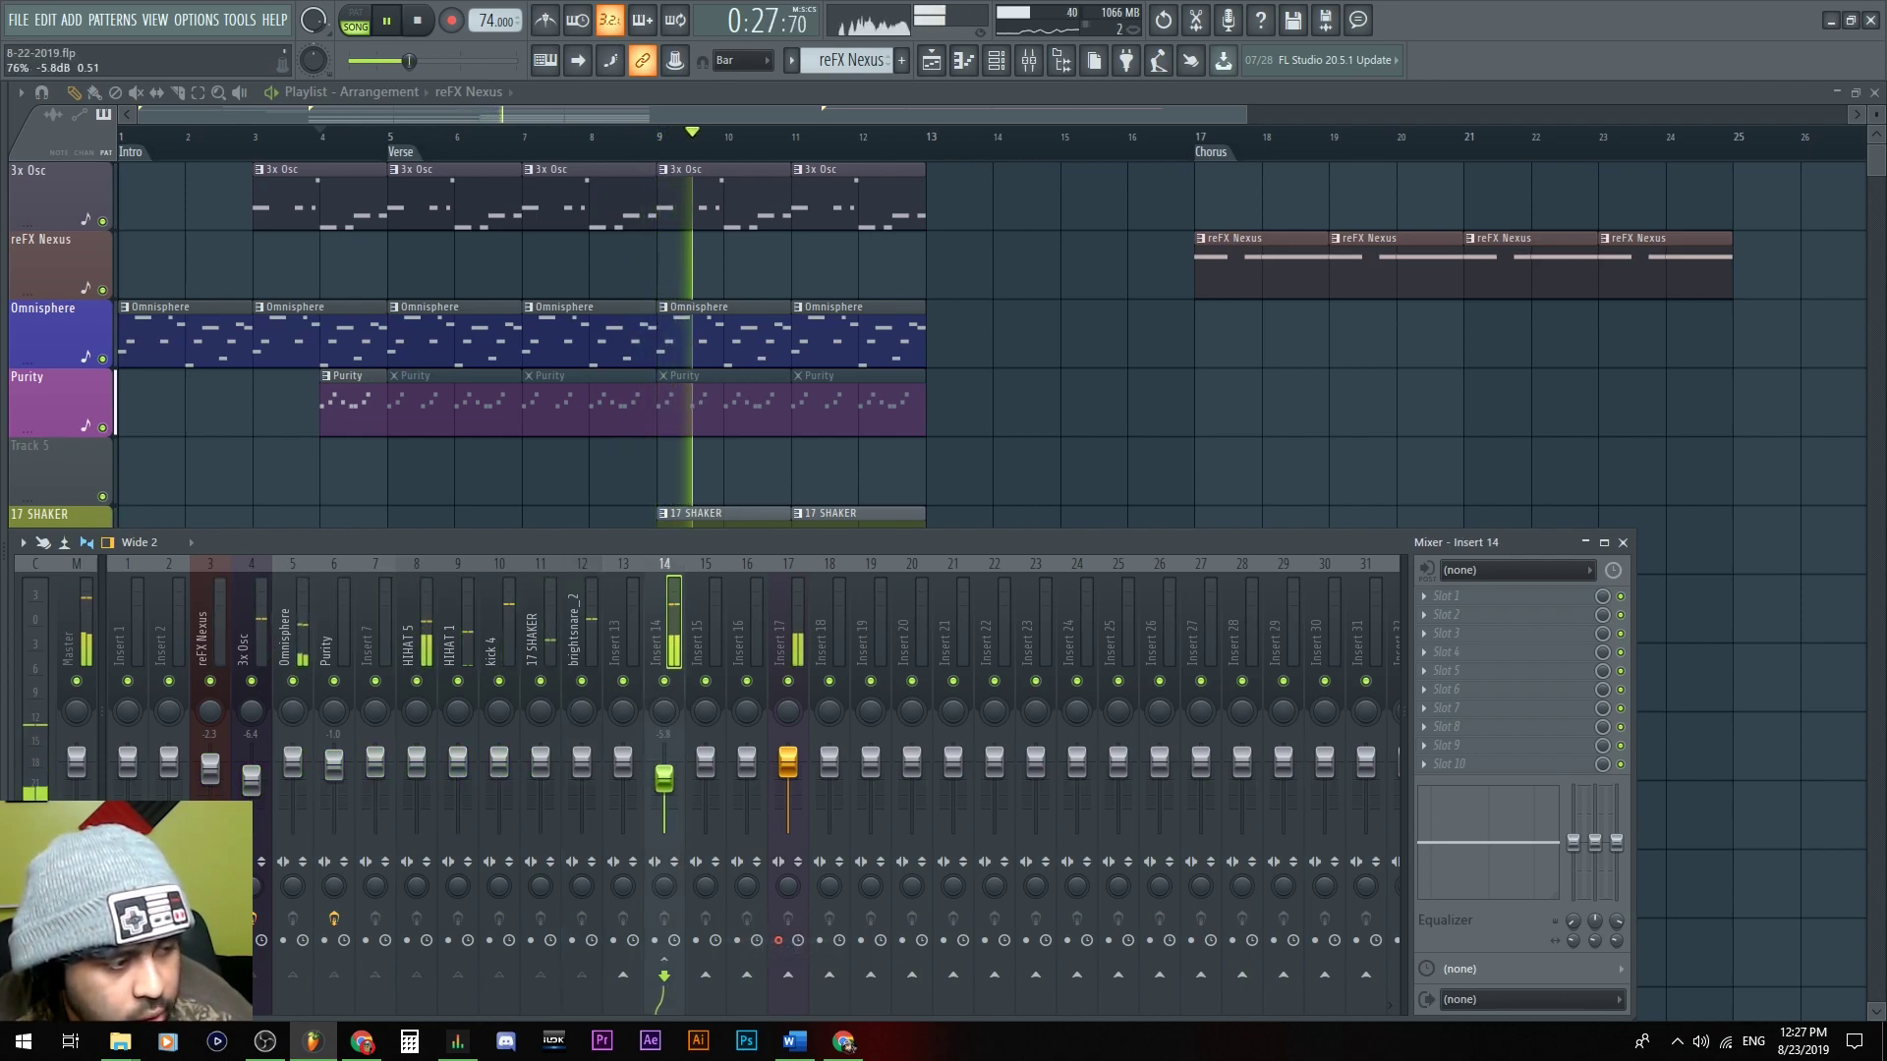
Set Insert 14's volume to about -3.7 dB and rename the mixer track All Sounds
drag(664, 791, 665, 771)
double_click(651, 634)
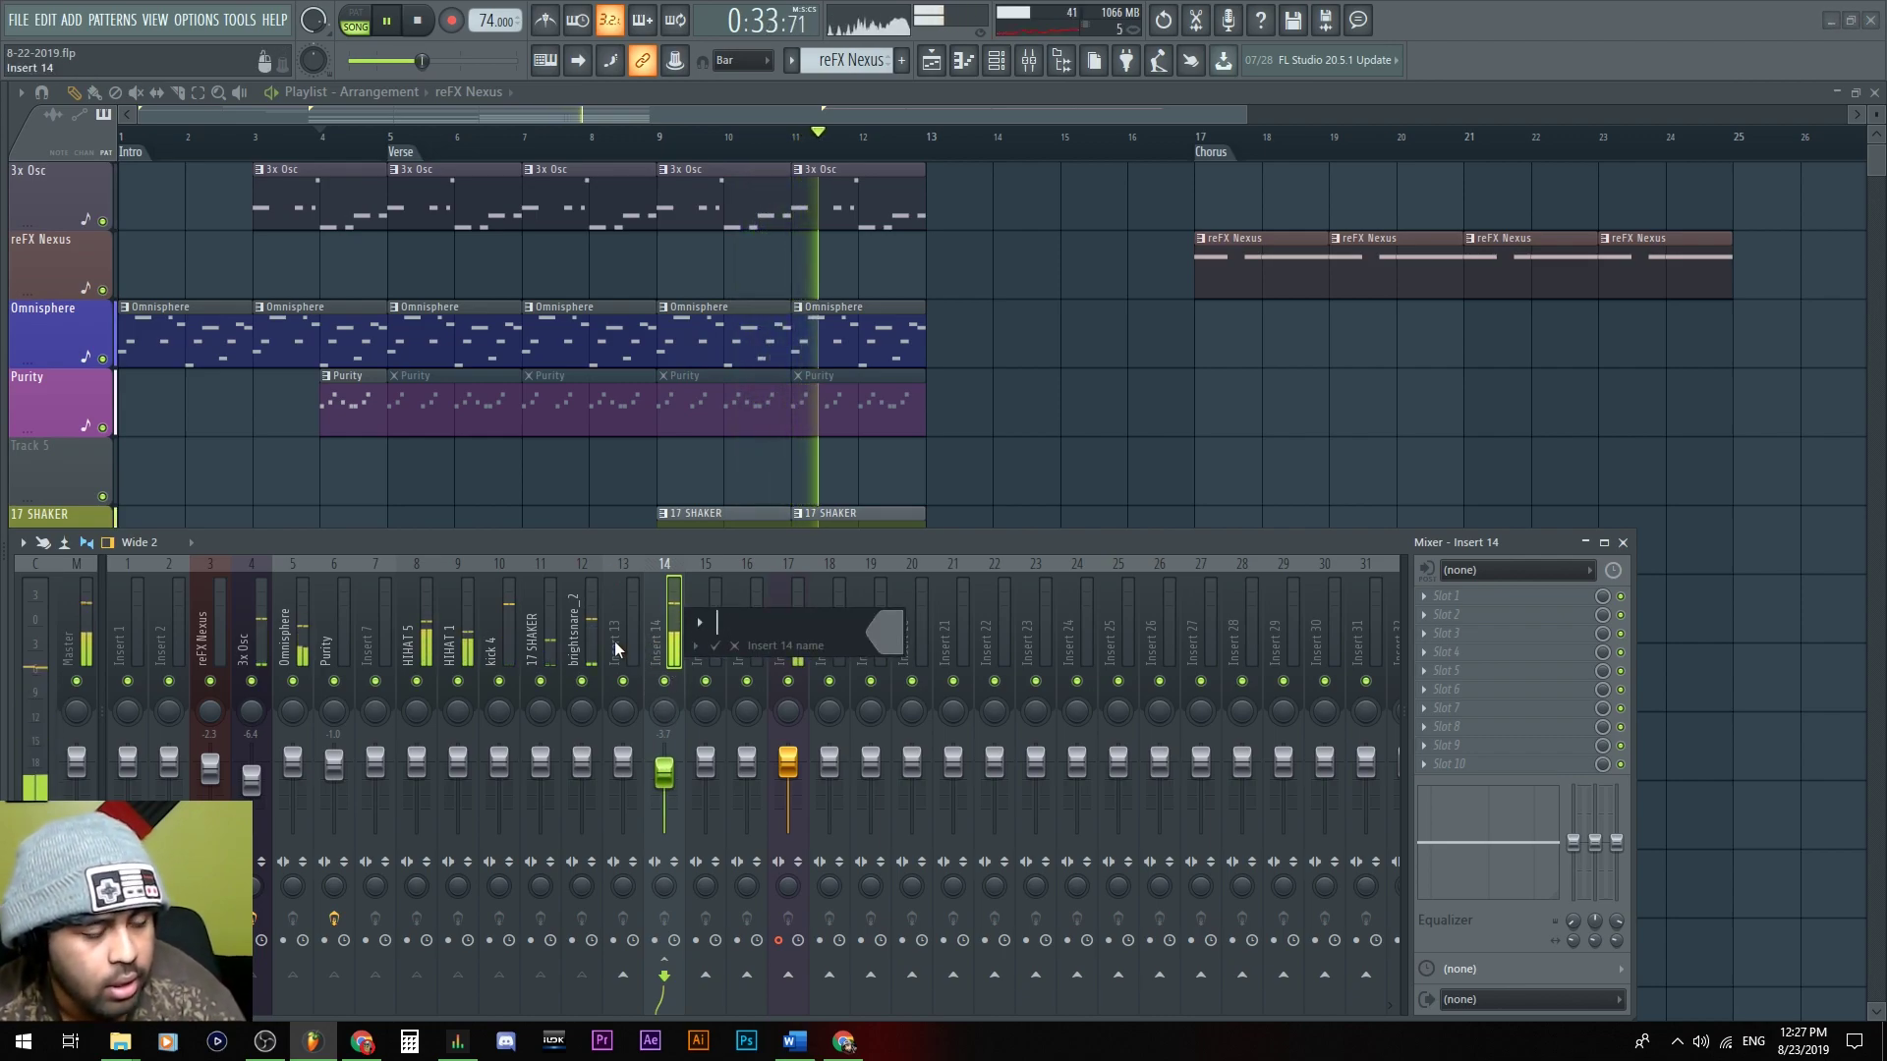
key(Escape)
key(F9)
key(space)
key(F9)
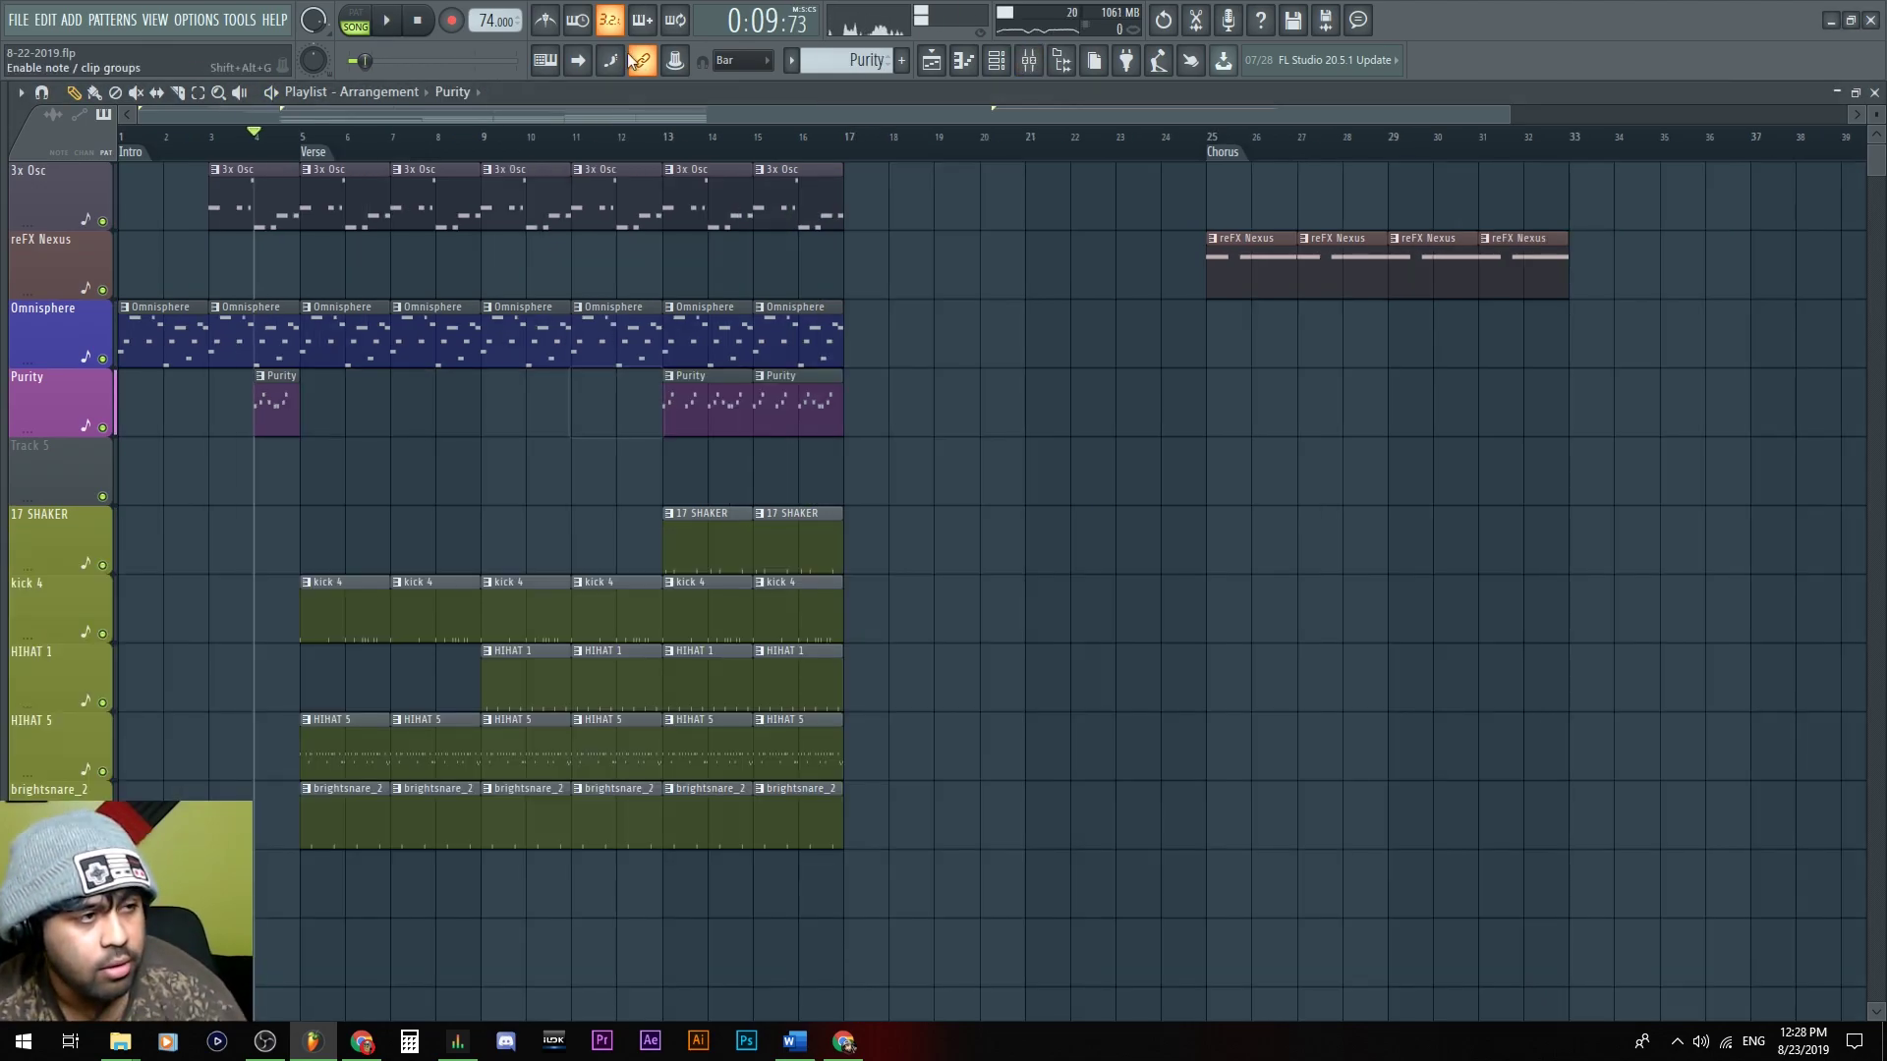
Play the arrangement from bar 13 and select the reFX Nexus clips starting at bar 25
click(661, 134)
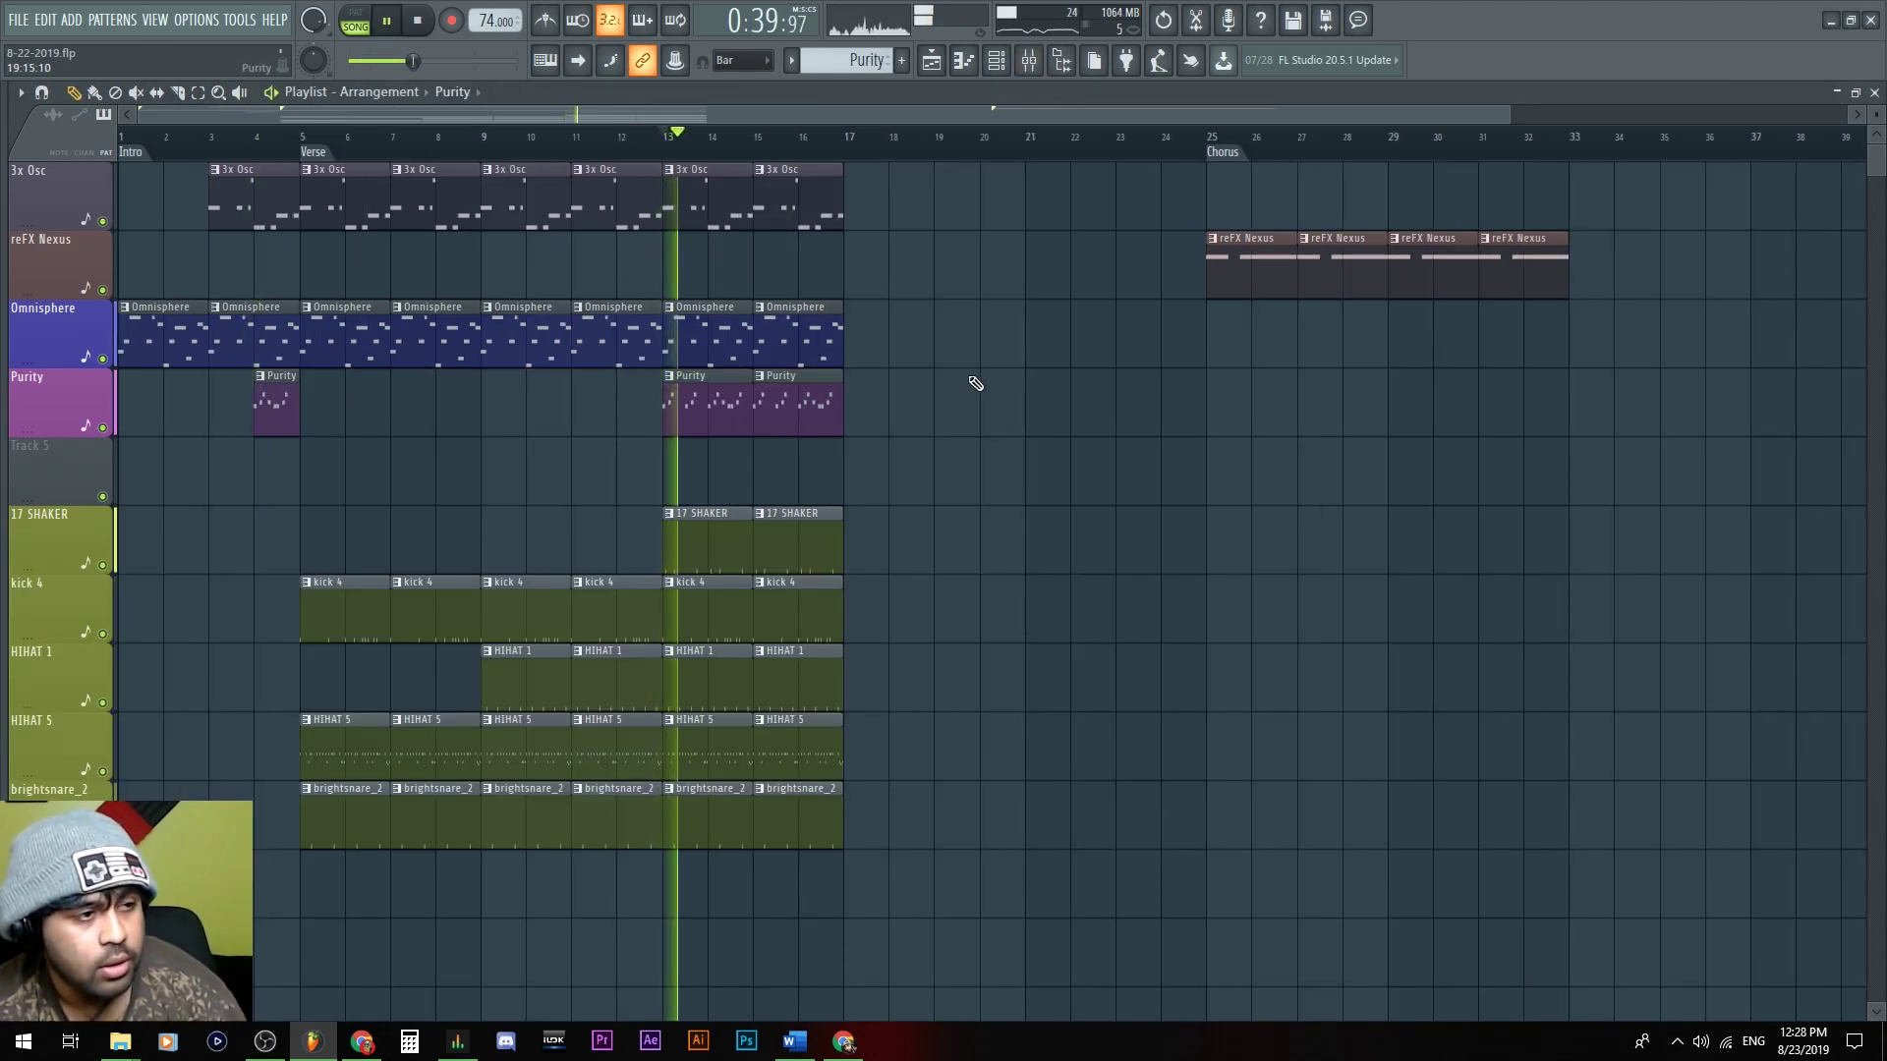
drag(1592, 433, 869, 256)
click(870, 255)
key(space)
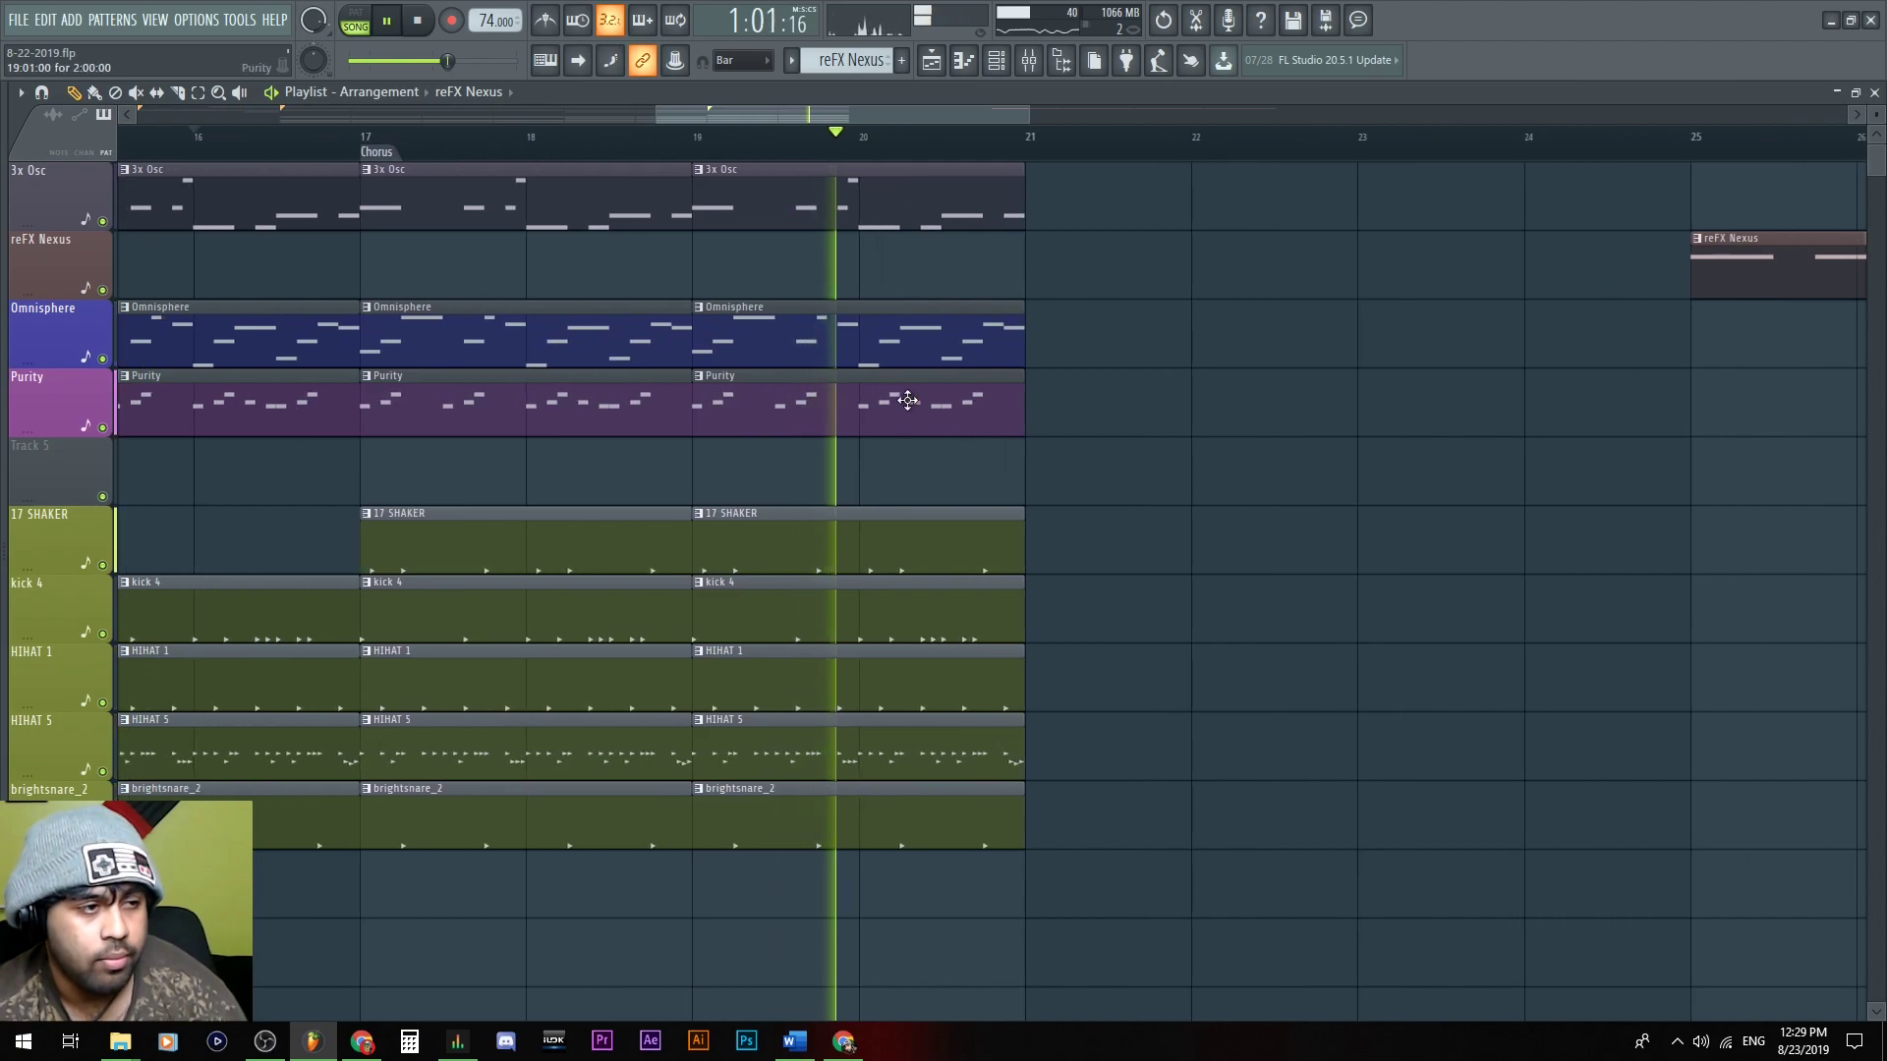
Slice the clips on all verse tracks at bar 20 and play the passage from bar 19
key(space)
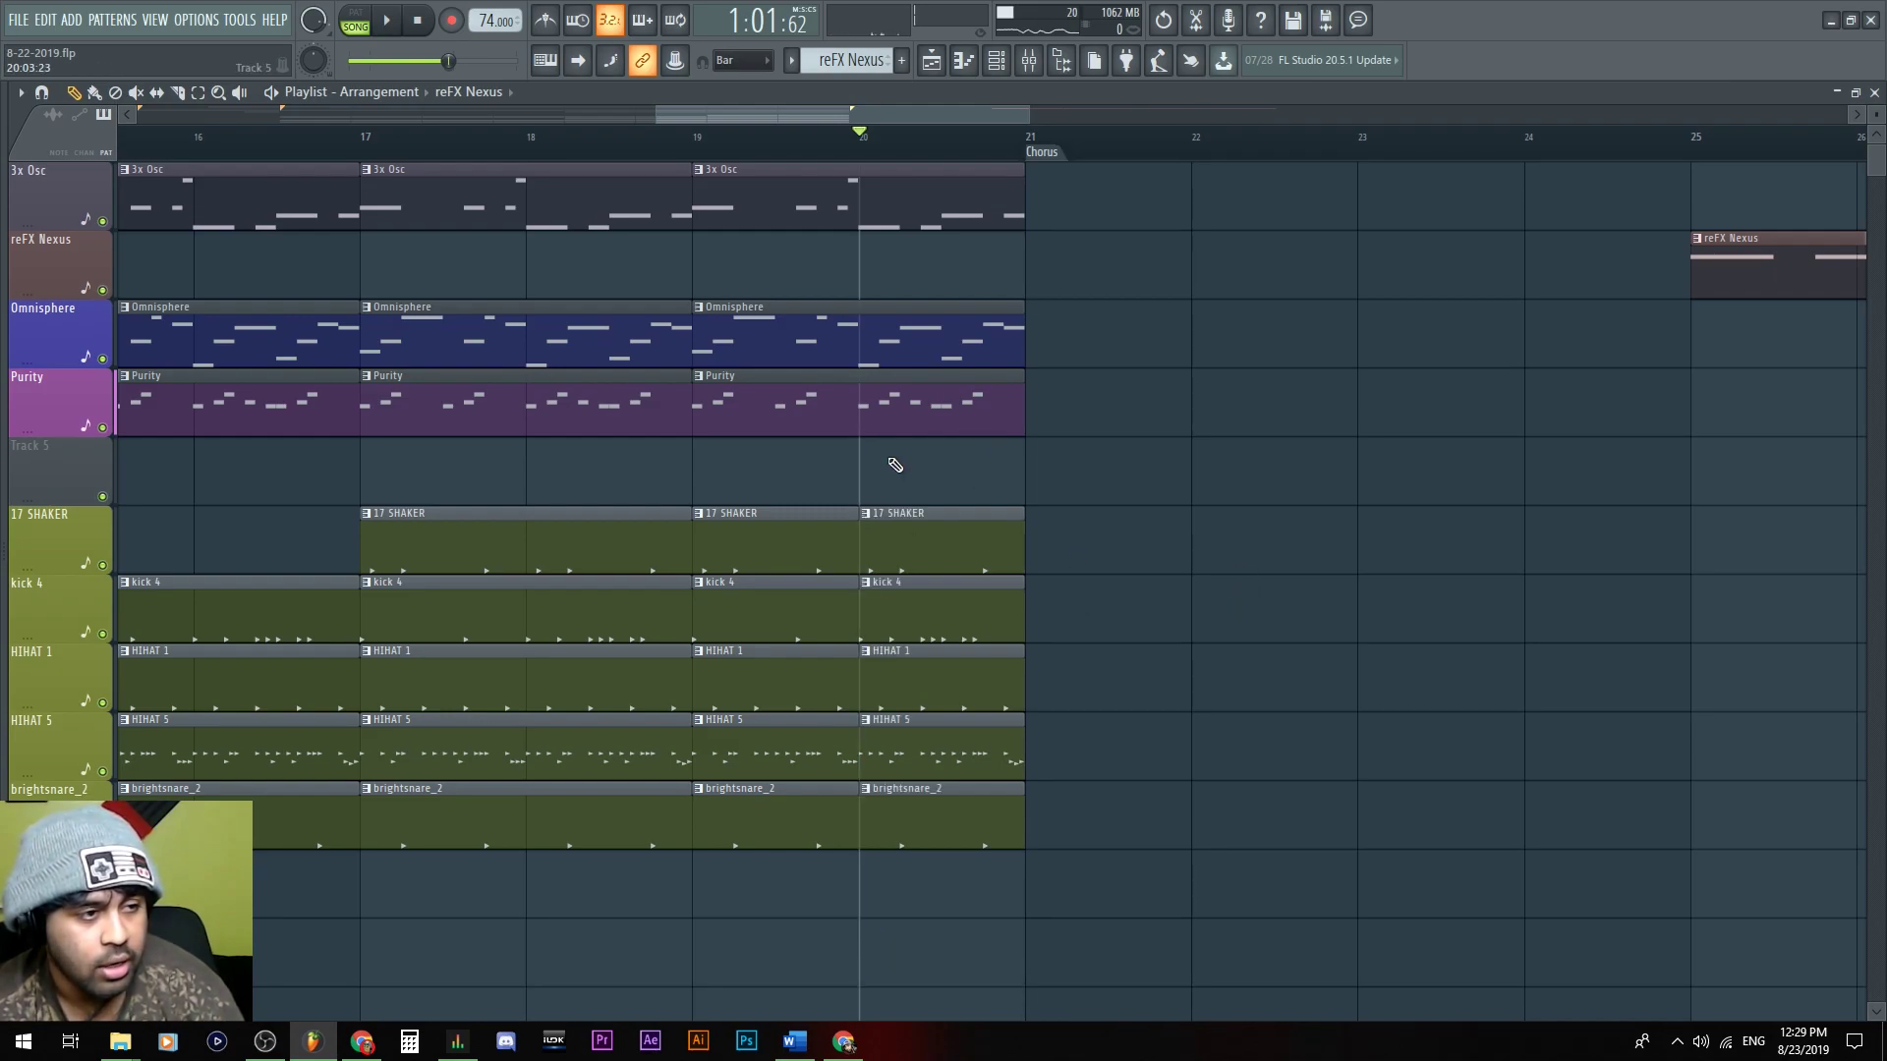
click(727, 160)
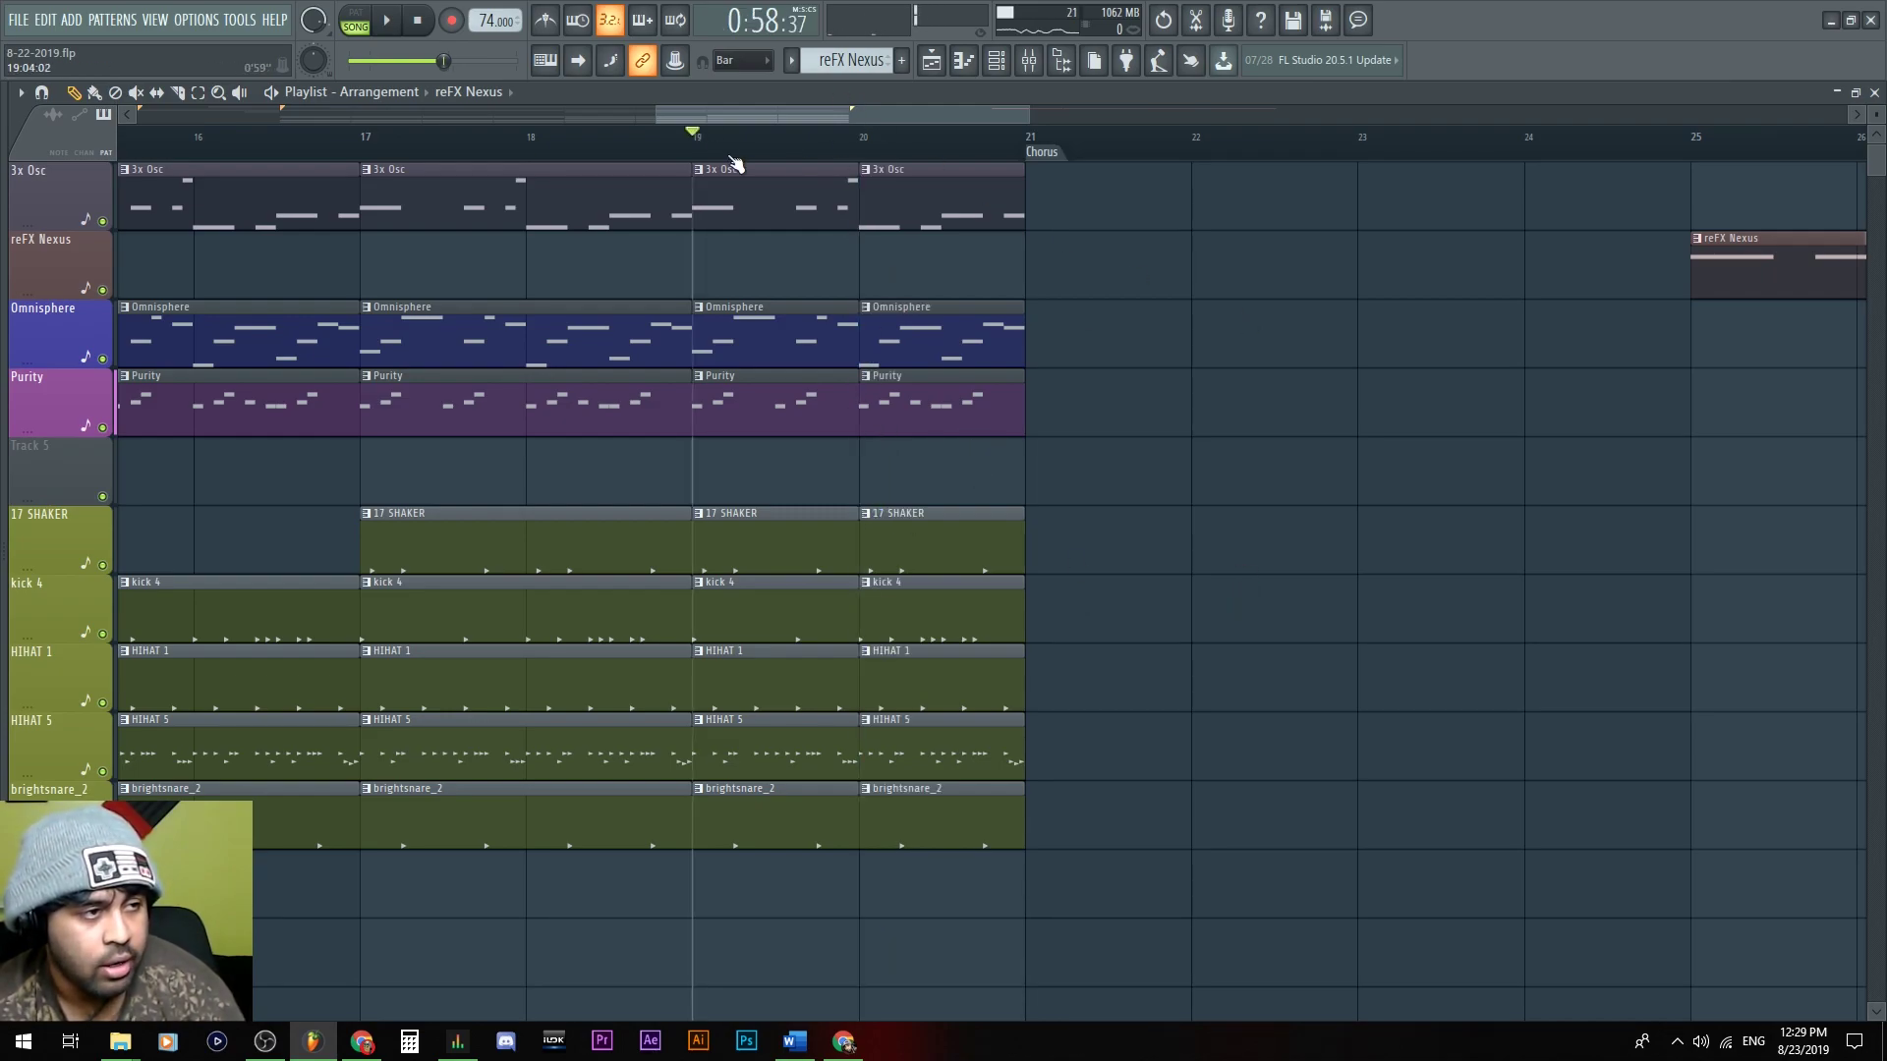
click(995, 794)
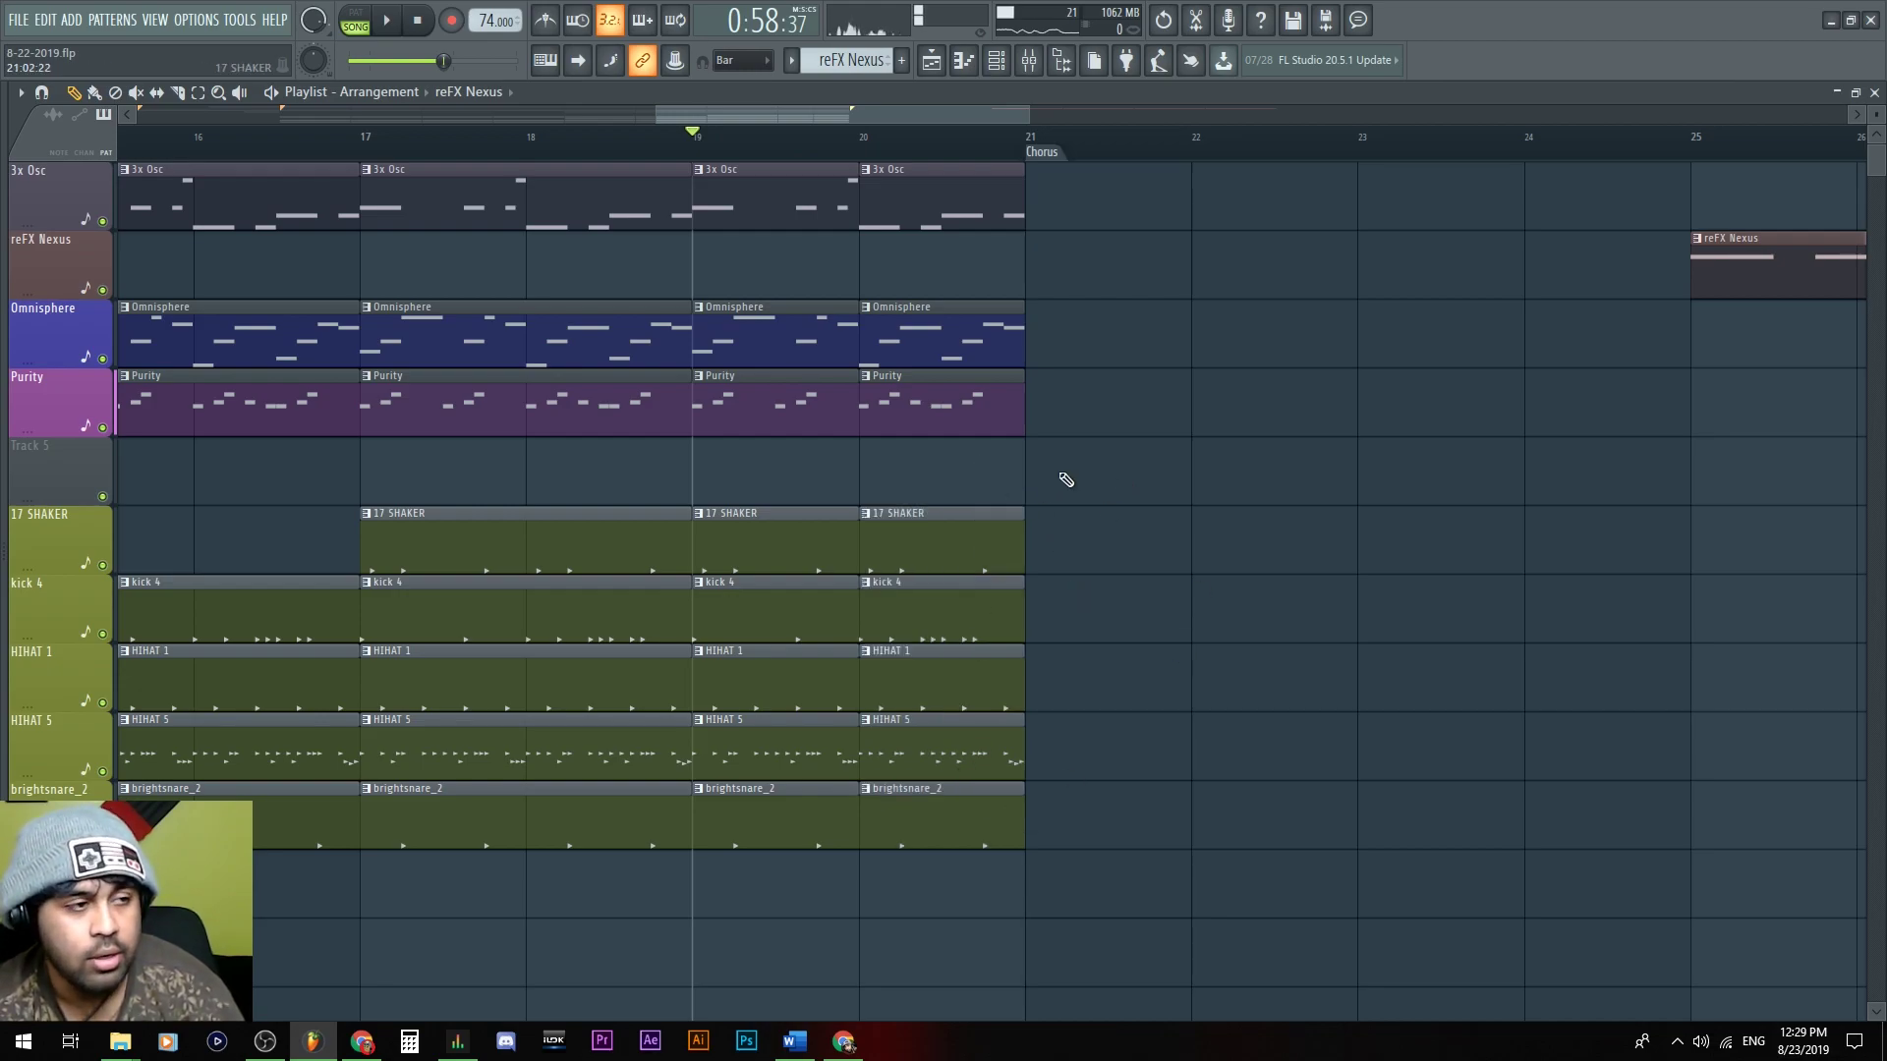
scroll(973, 294, left, 7)
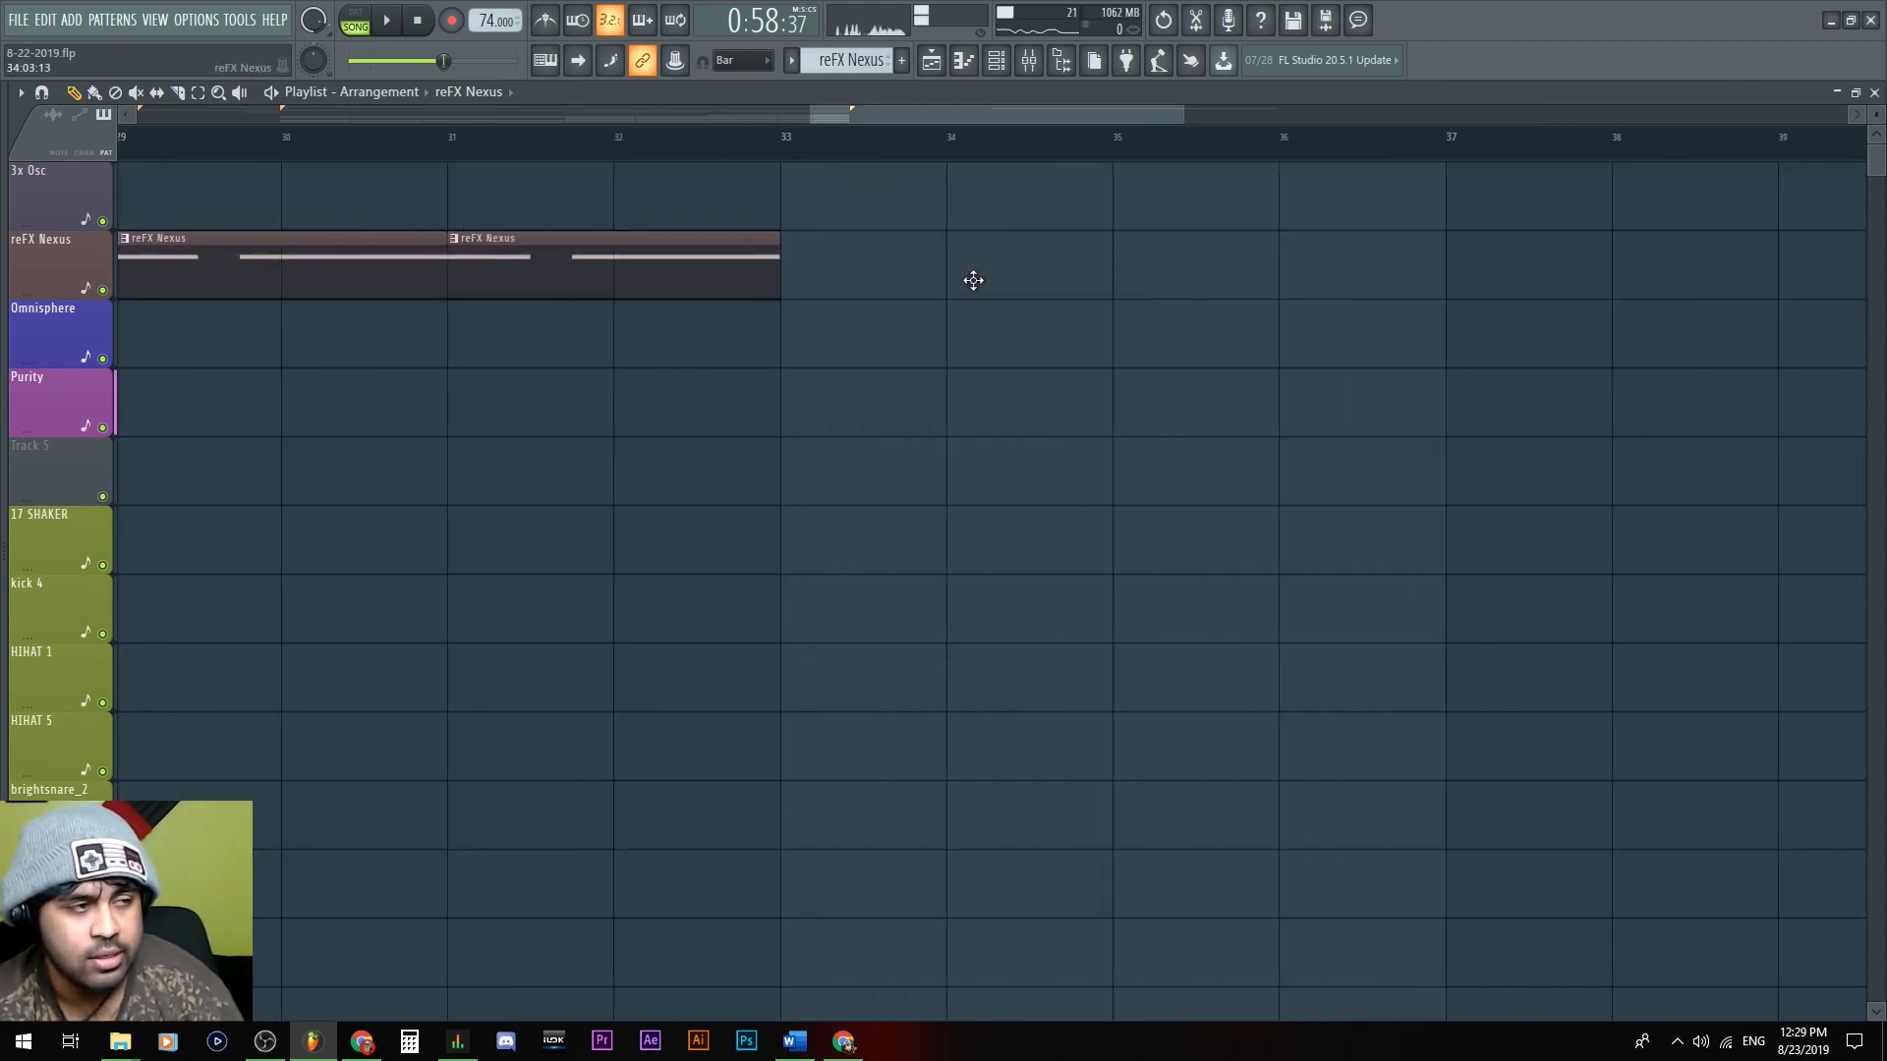
key(space)
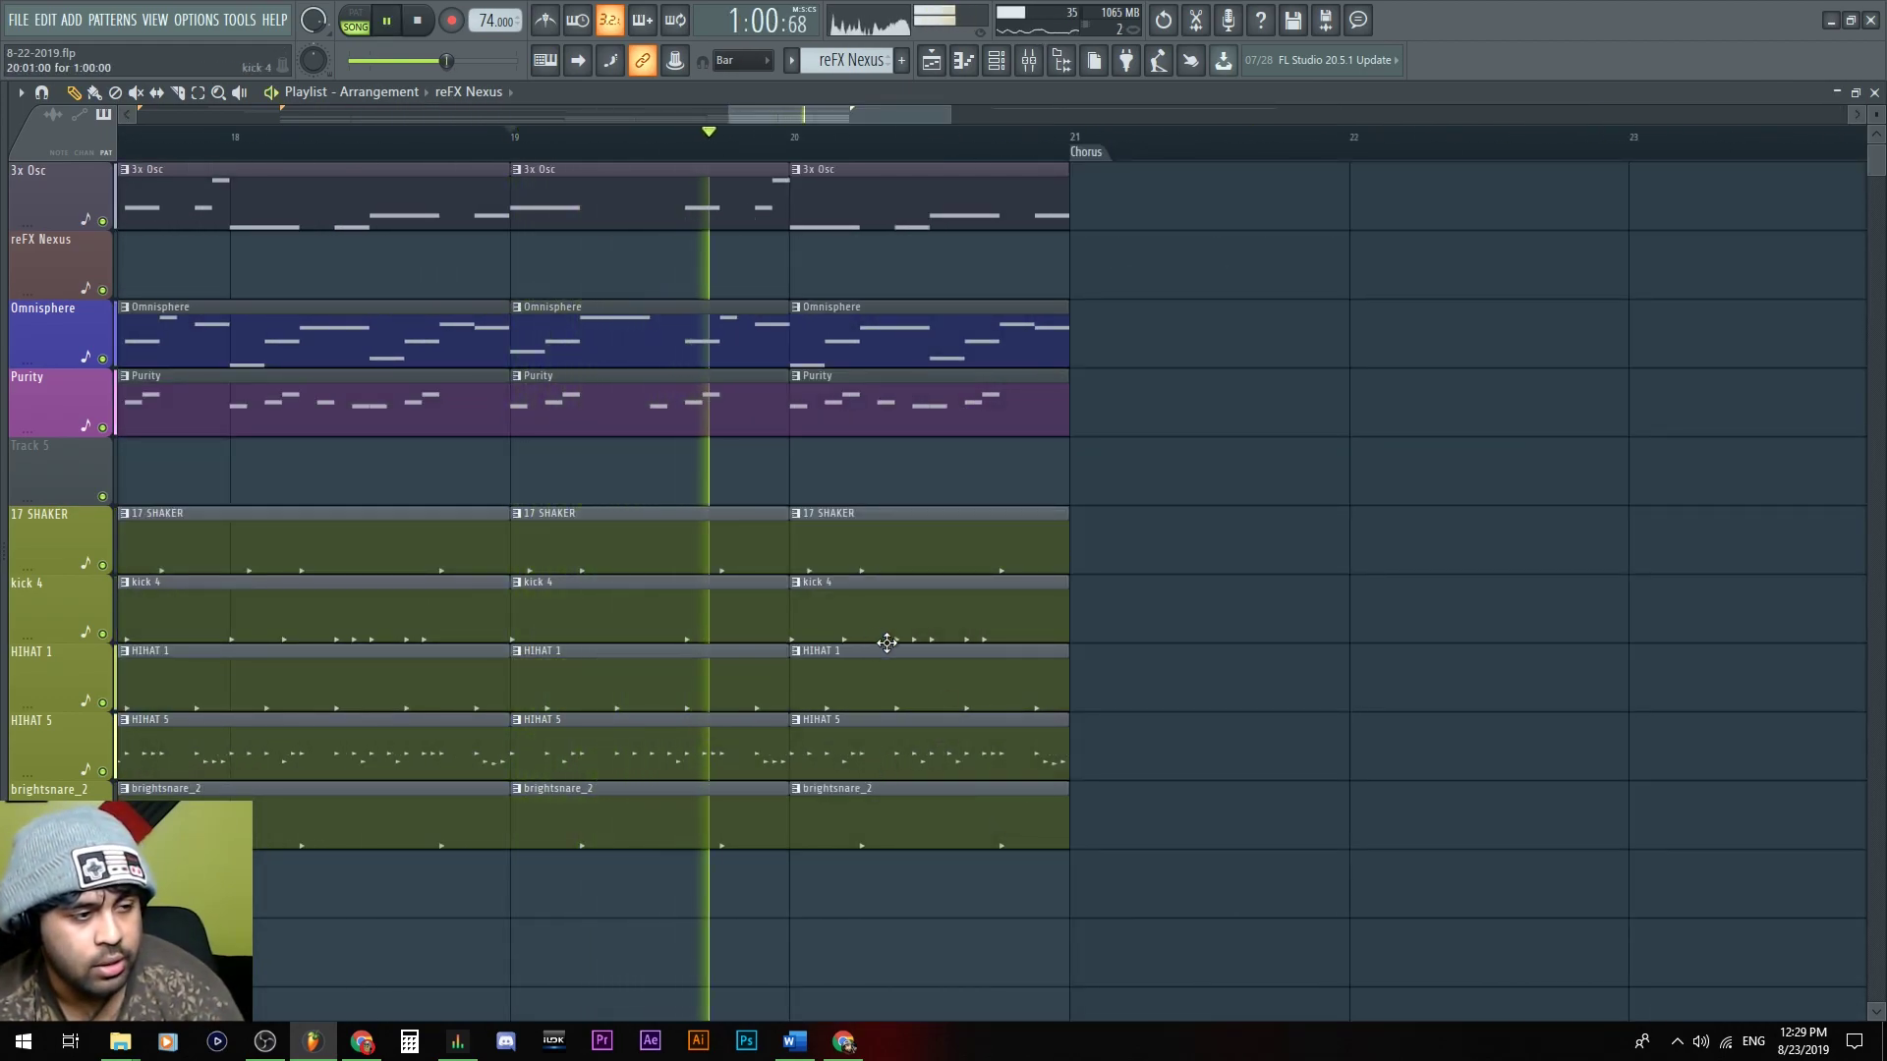
Cut the drum clips midway through bar 20, remove their remainders before the chorus and play the resulting gap
drag(953, 896, 960, 505)
key(Delete)
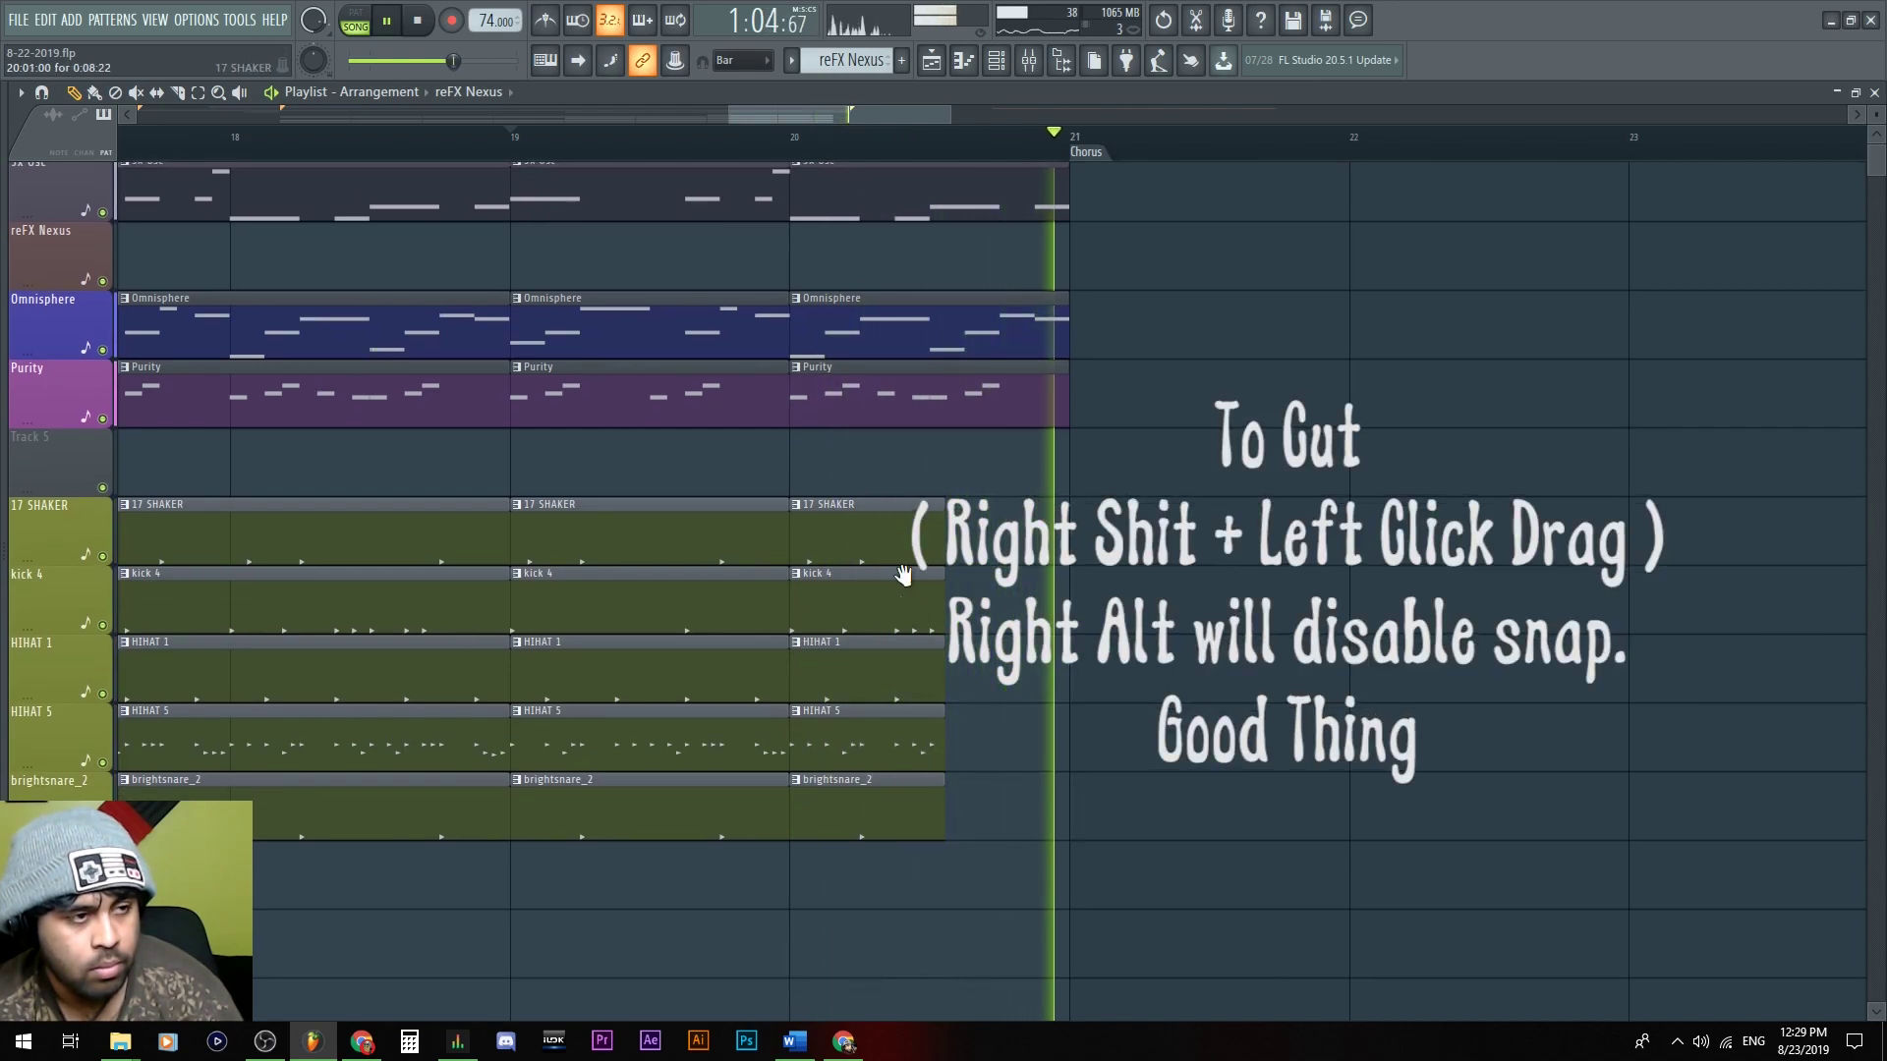
key(space)
key(space)
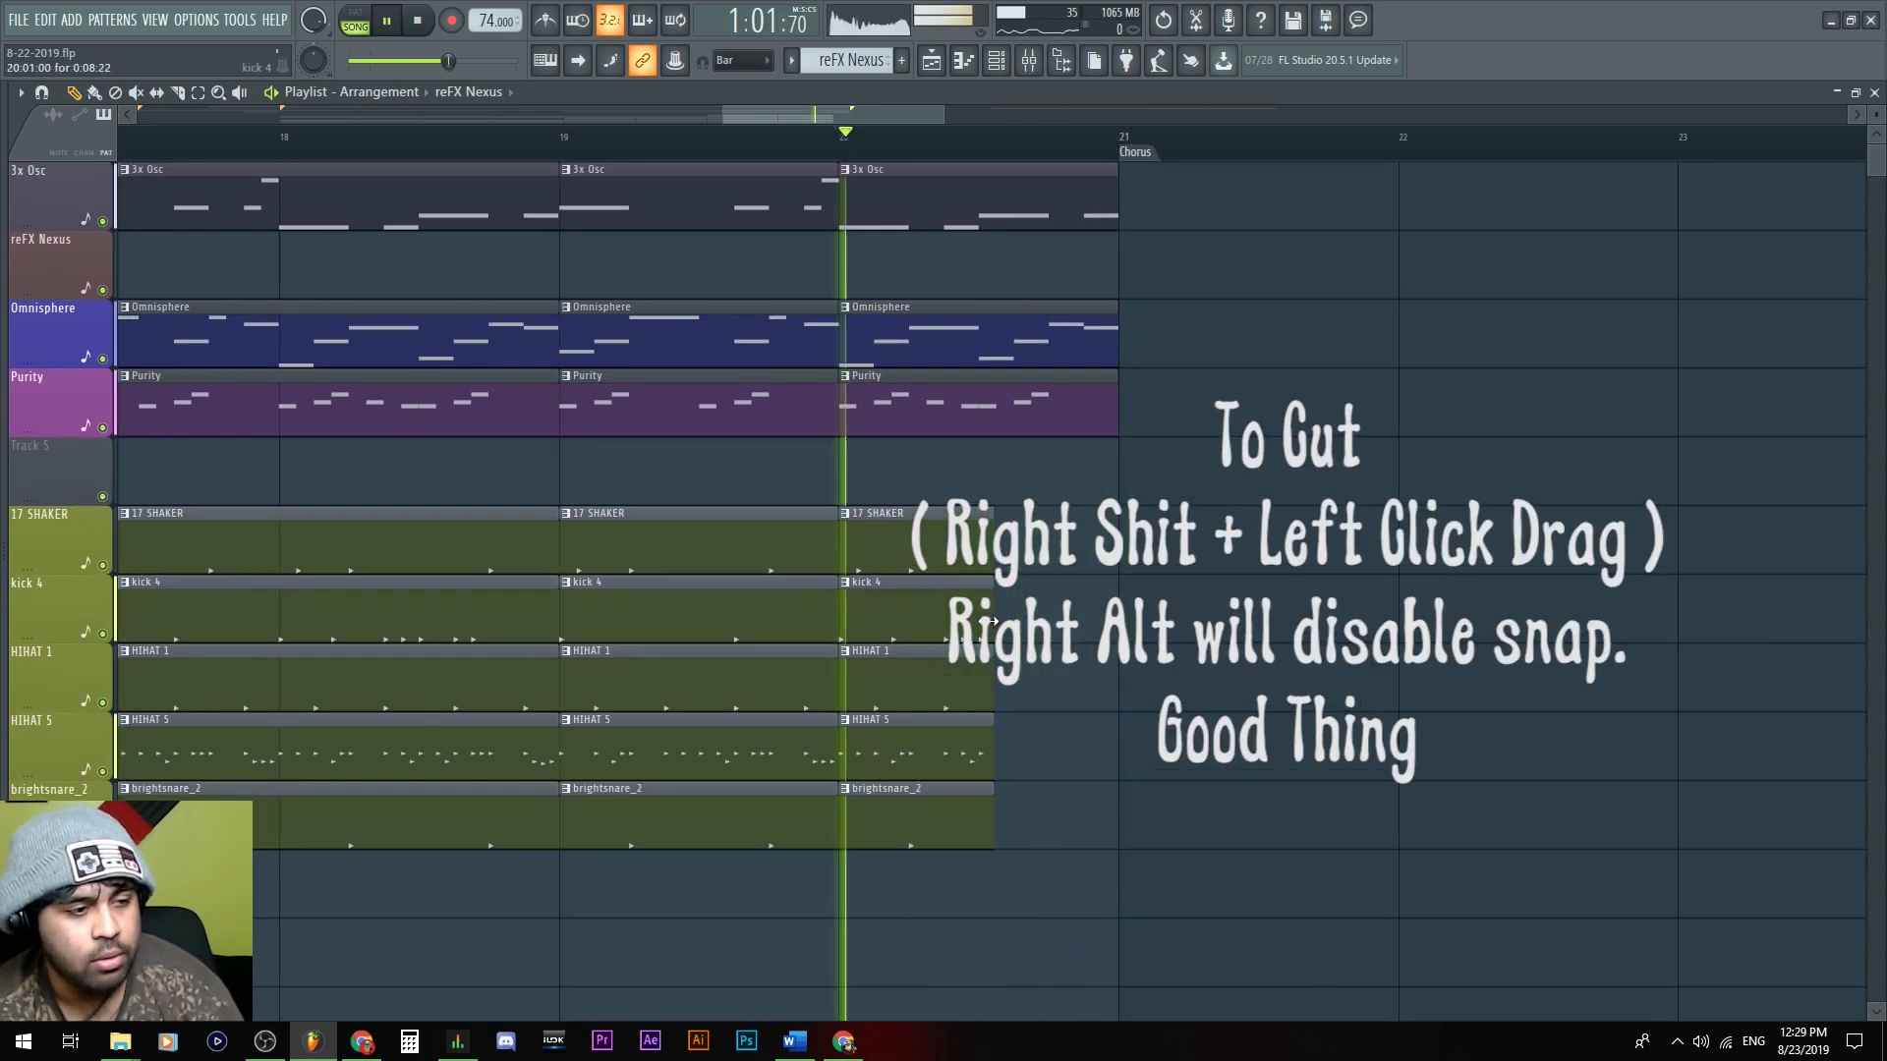
scroll(1036, 648, up, 2)
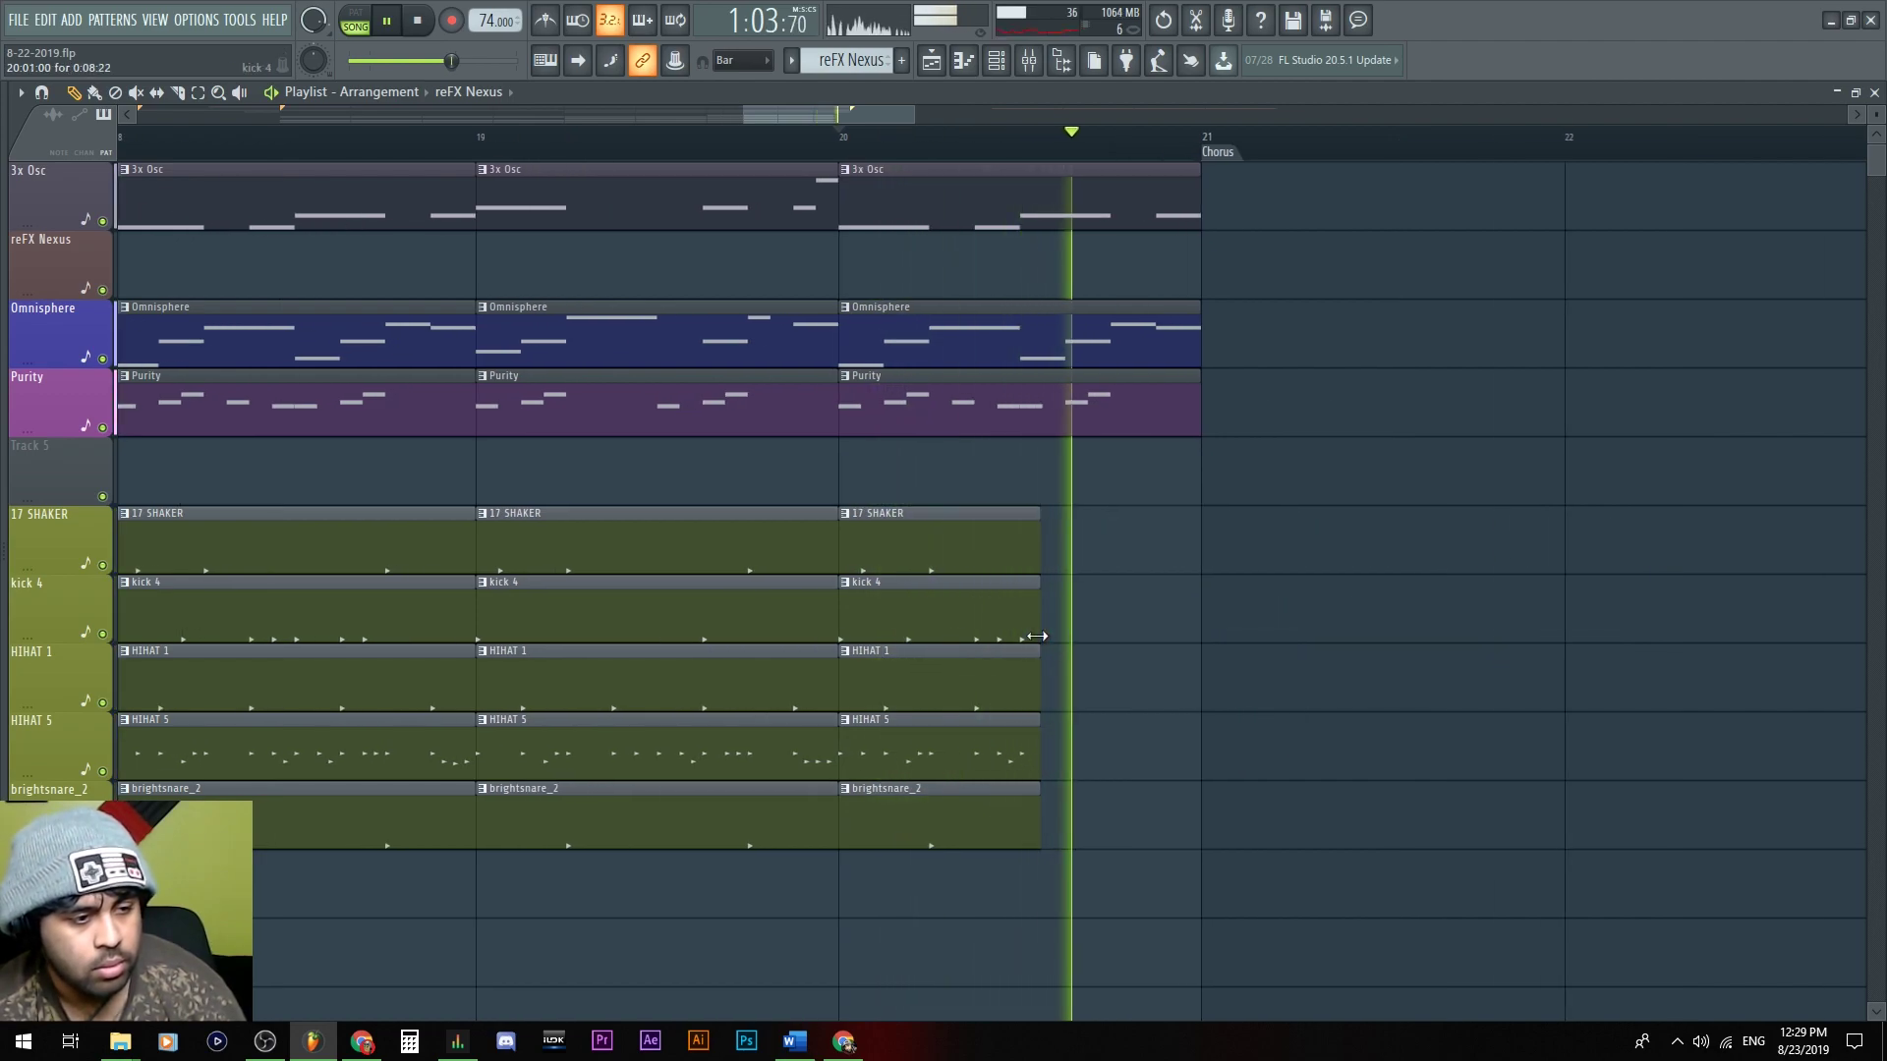
scroll(1129, 609, down, 5)
key(space)
scroll(1097, 482, down, 1)
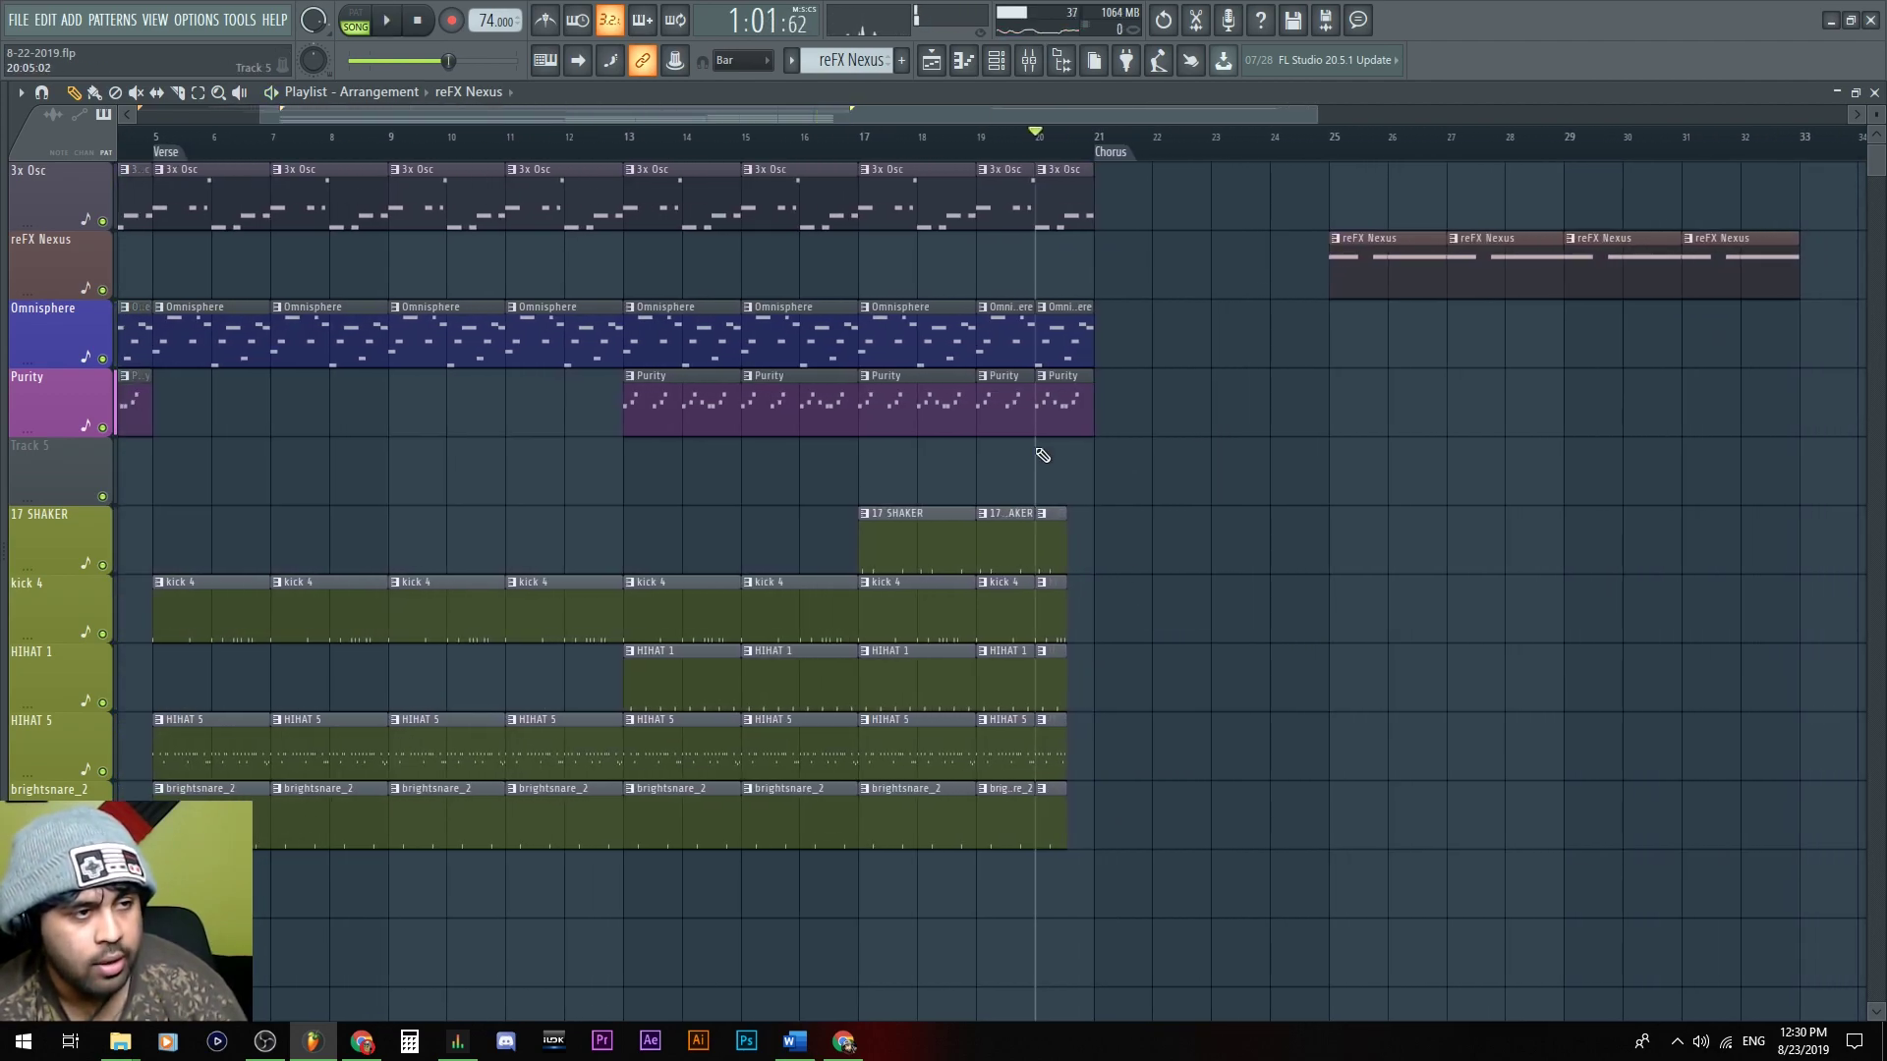
Select the four reFX Nexus clips and move them to the Chorus marker at bar 21
scroll(1130, 492, down, 2)
scroll(1228, 517, down, 4)
ctrl+drag(1401, 312, 1046, 164)
drag(1065, 249, 905, 240)
Paste the melody and drum clips into the chorus from bar 21 to 28 and play the transition
click(973, 413)
key(ctrl+v)
key(space)
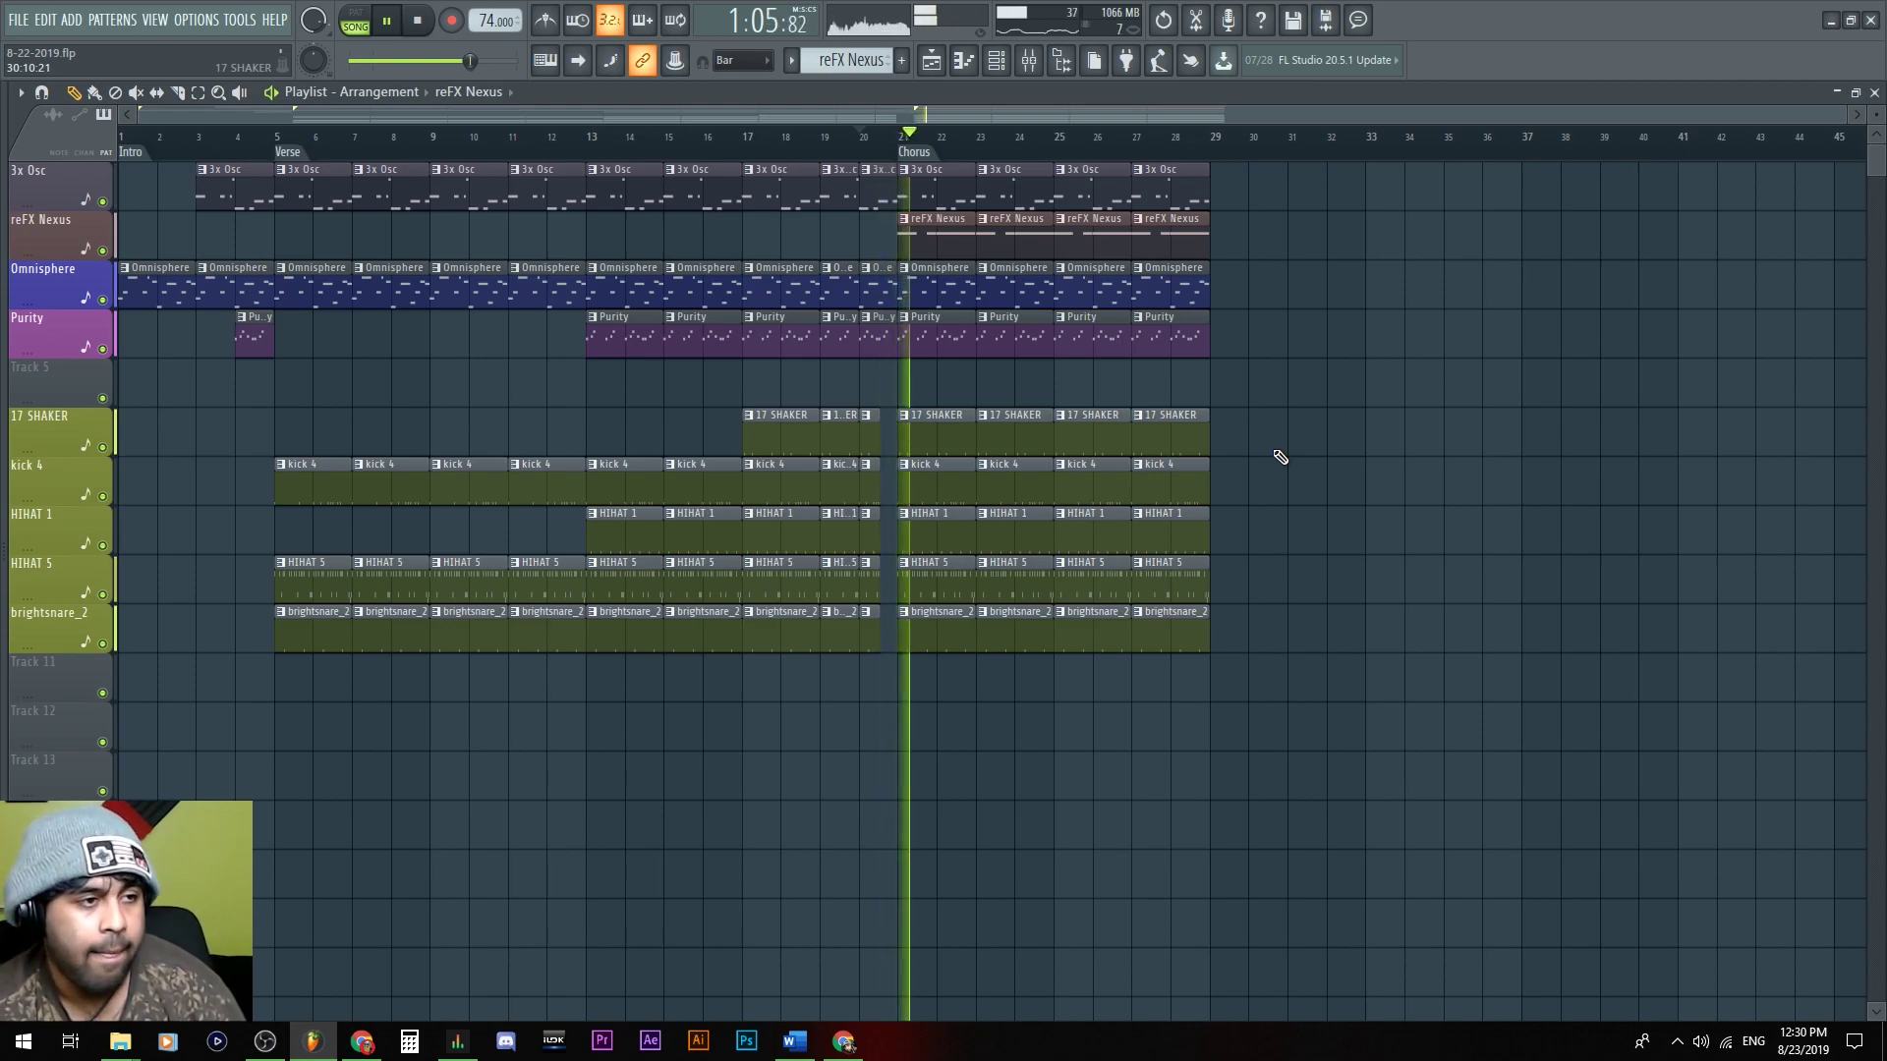
Lower the volume of the reFX Nexus mixer track slightly during chorus playback
key(F9)
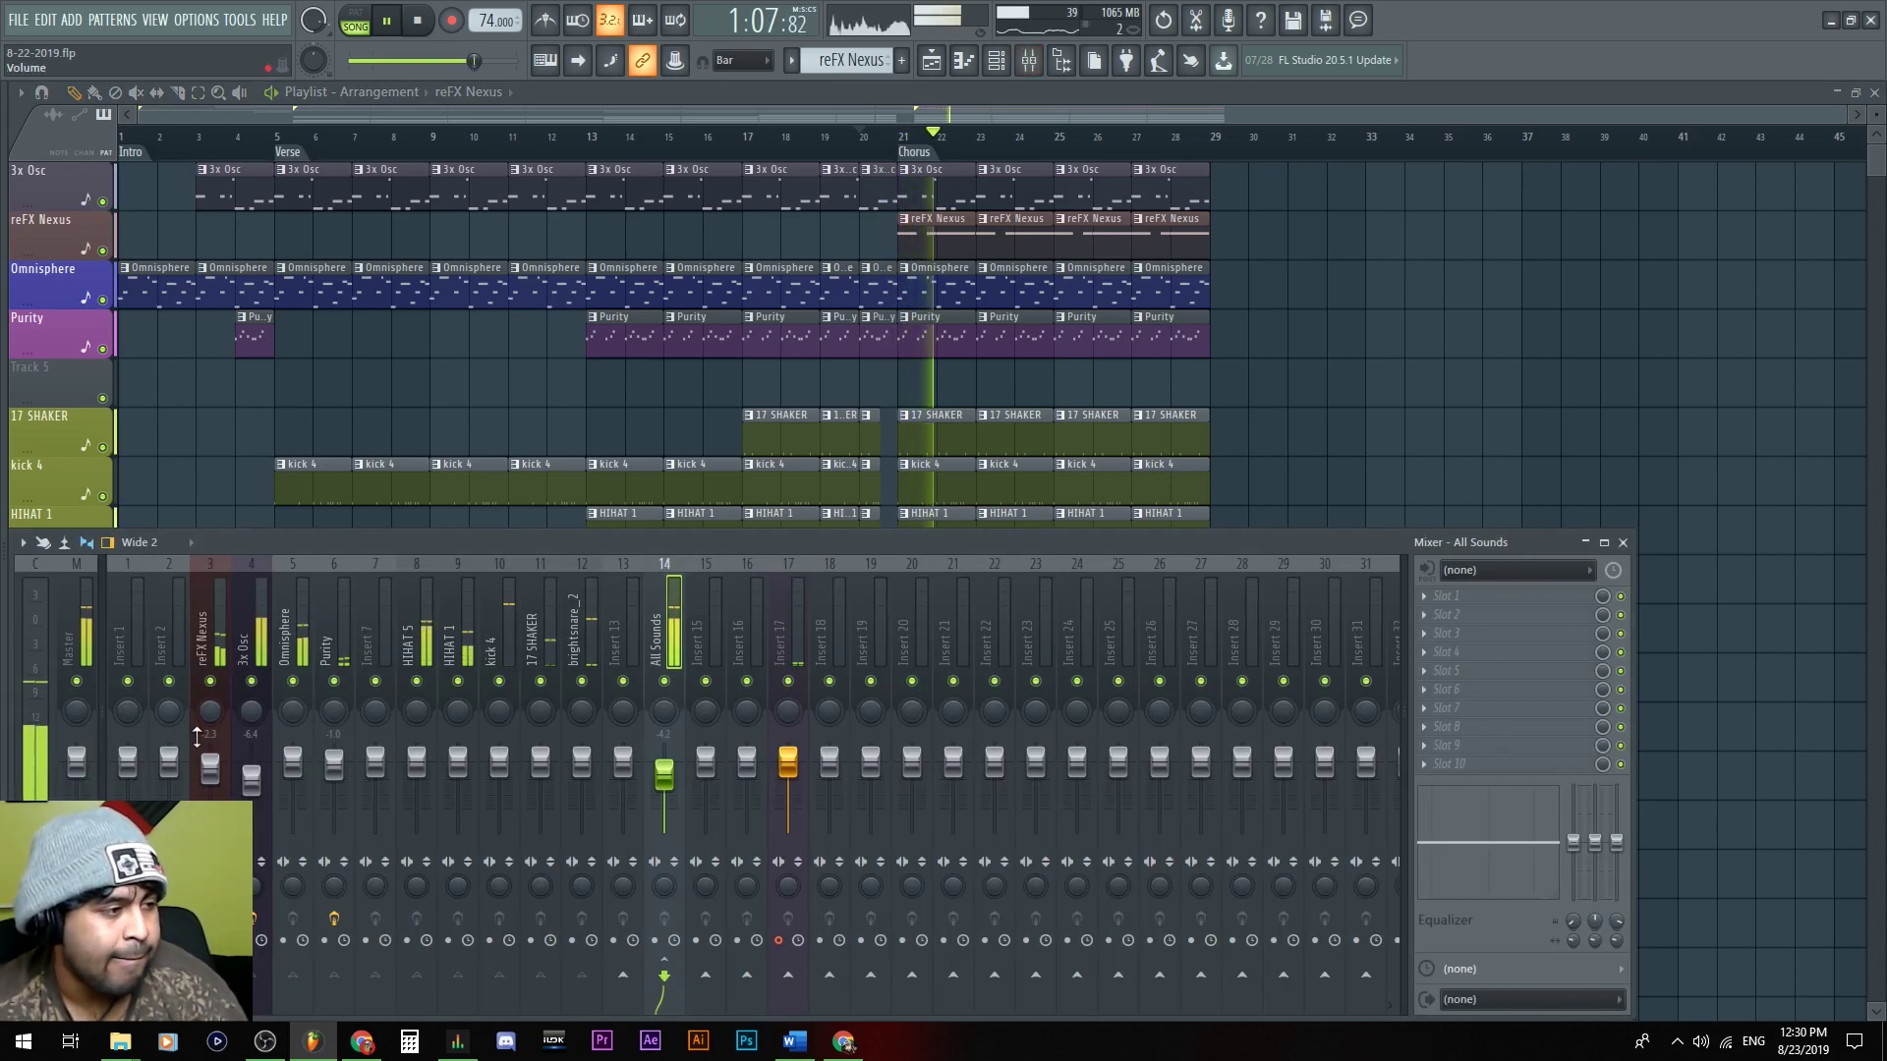
drag(211, 767, 210, 780)
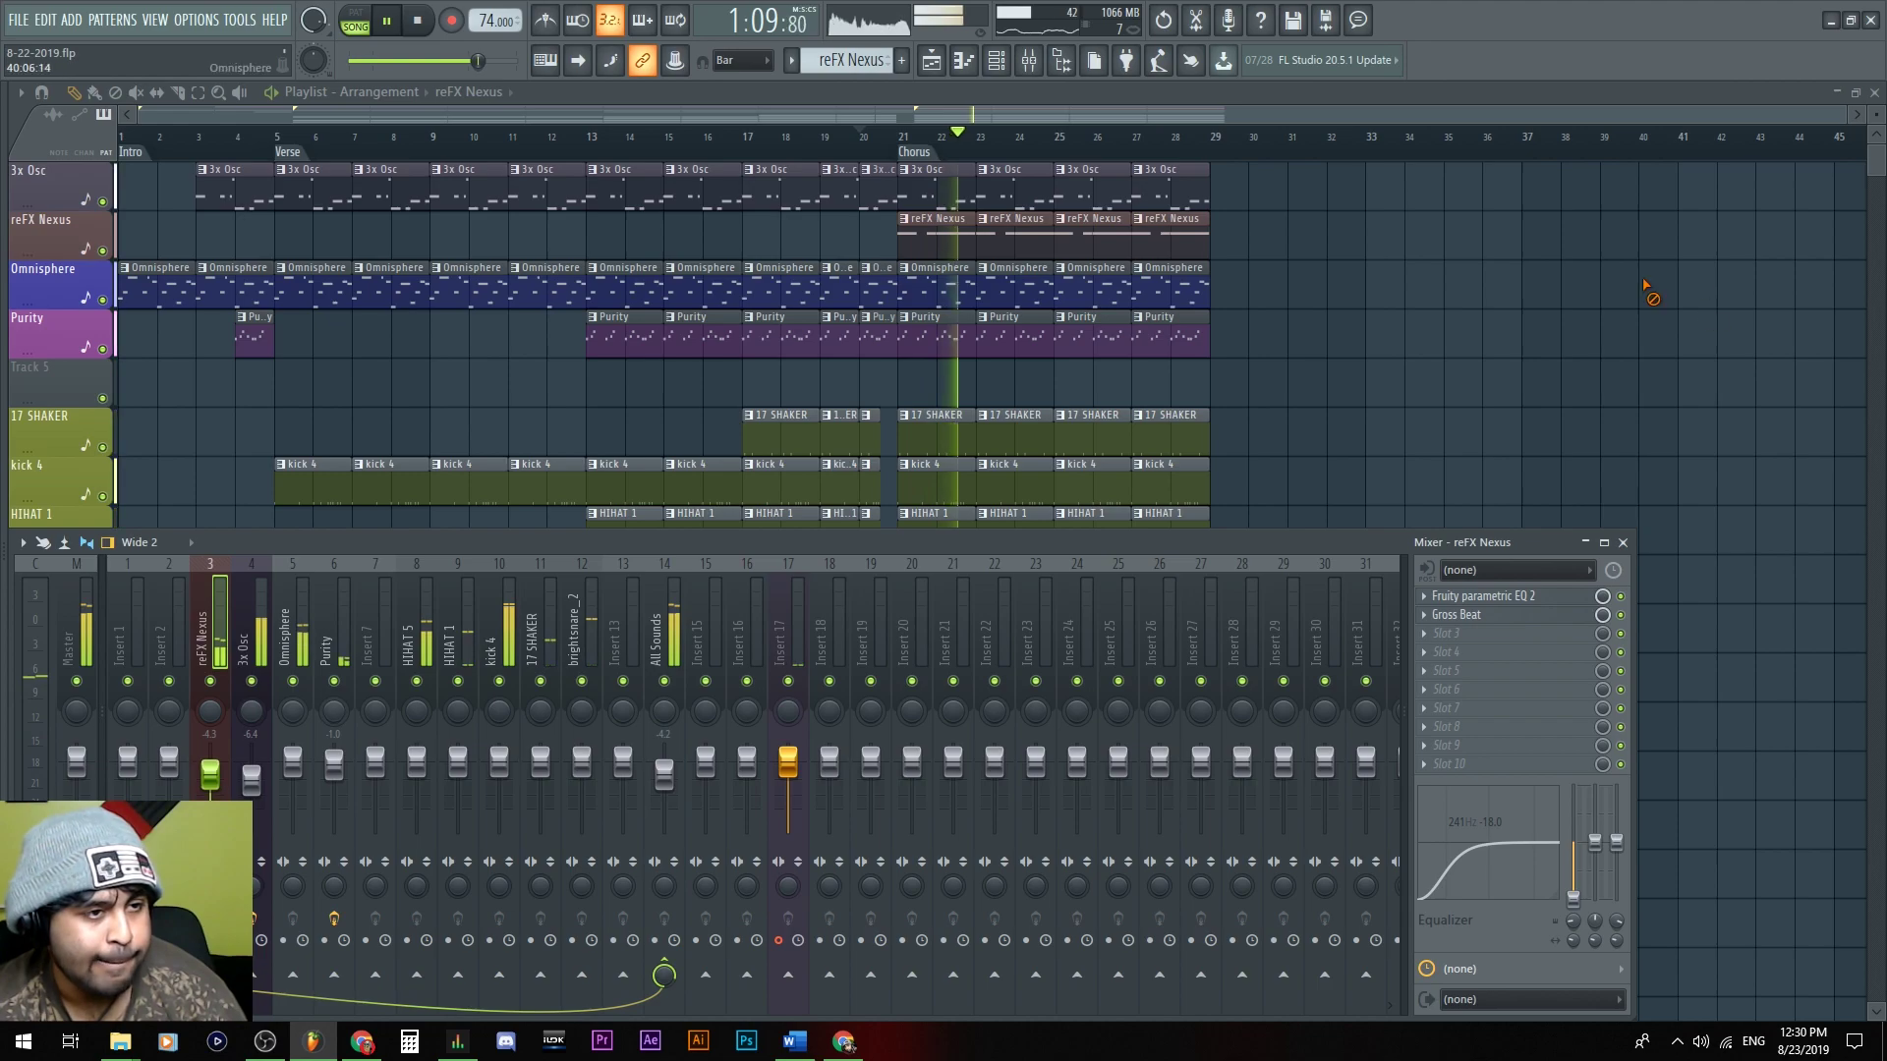
key(F9)
Delete the sliced Purity clip at bar 20 and extend the Purity clip at bar 19 up to the chorus
scroll(1288, 357, up, 2)
scroll(1158, 383, down, 2)
scroll(964, 299, up, 3)
scroll(792, 416, up, 3)
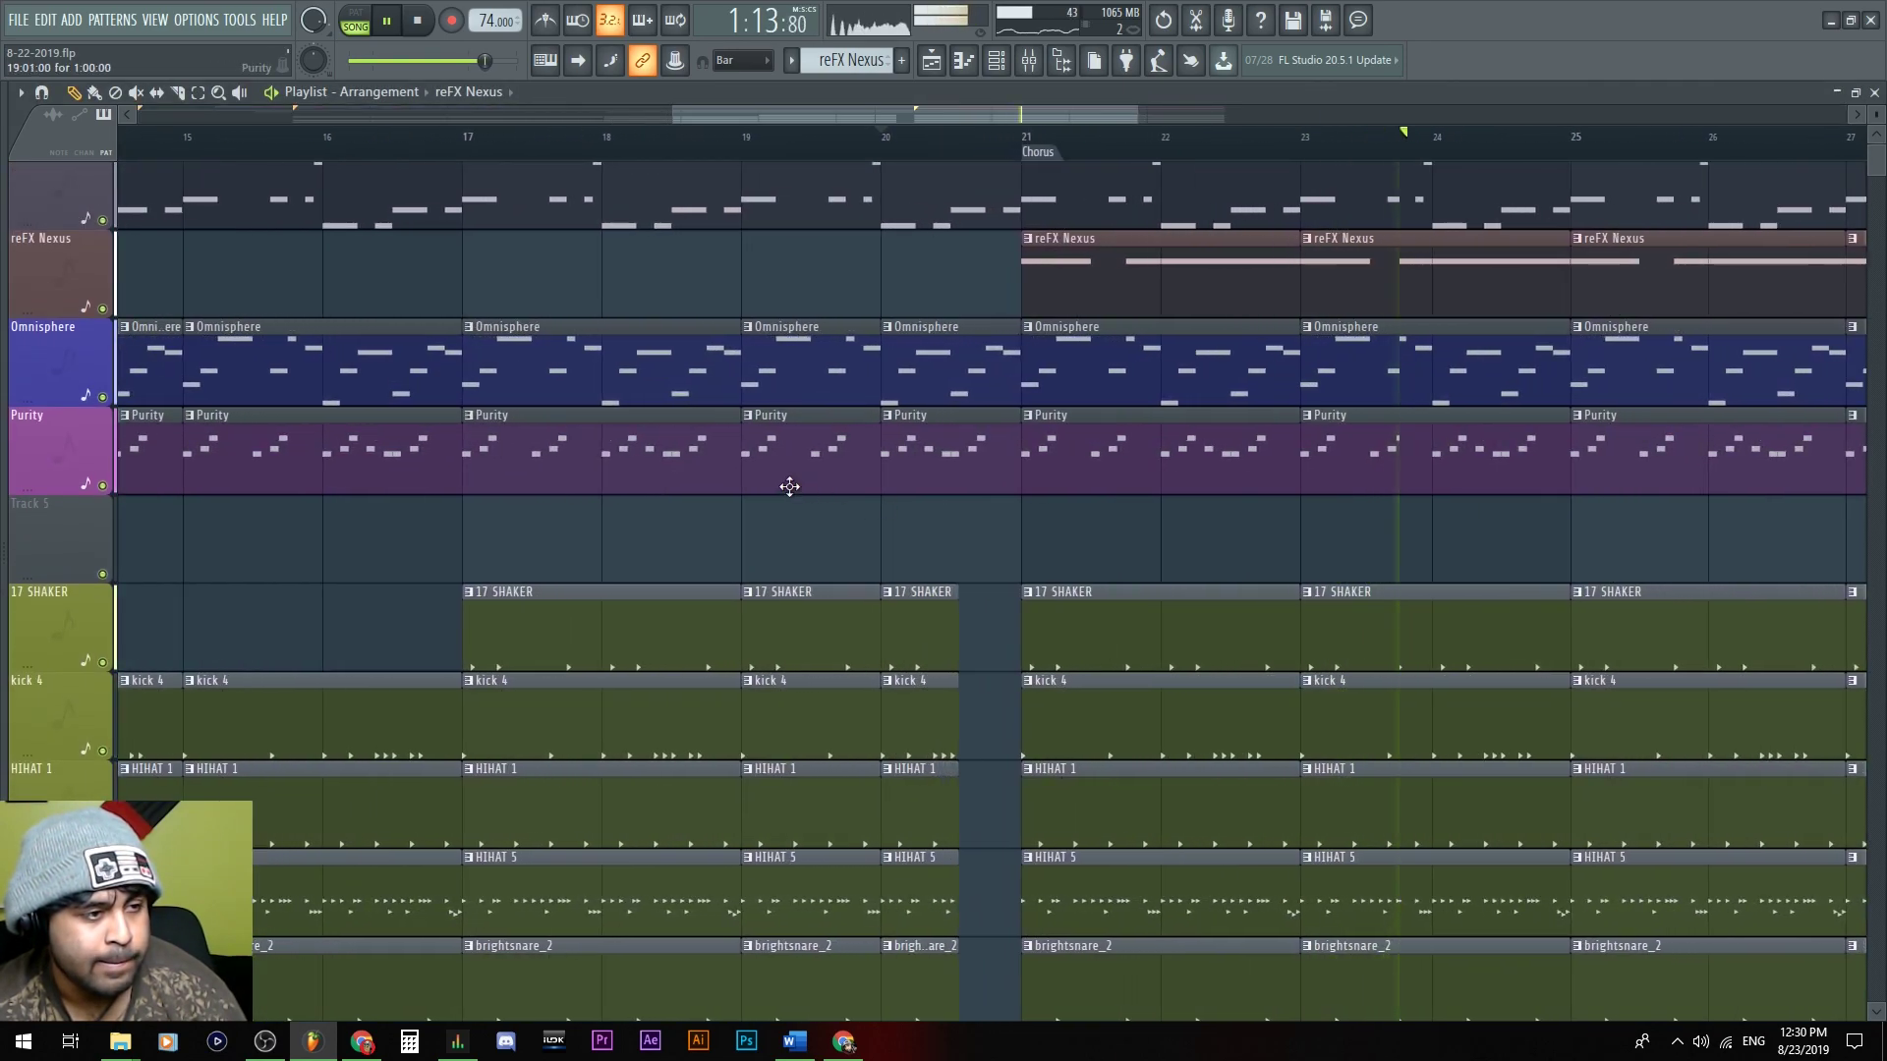
right_click(897, 472)
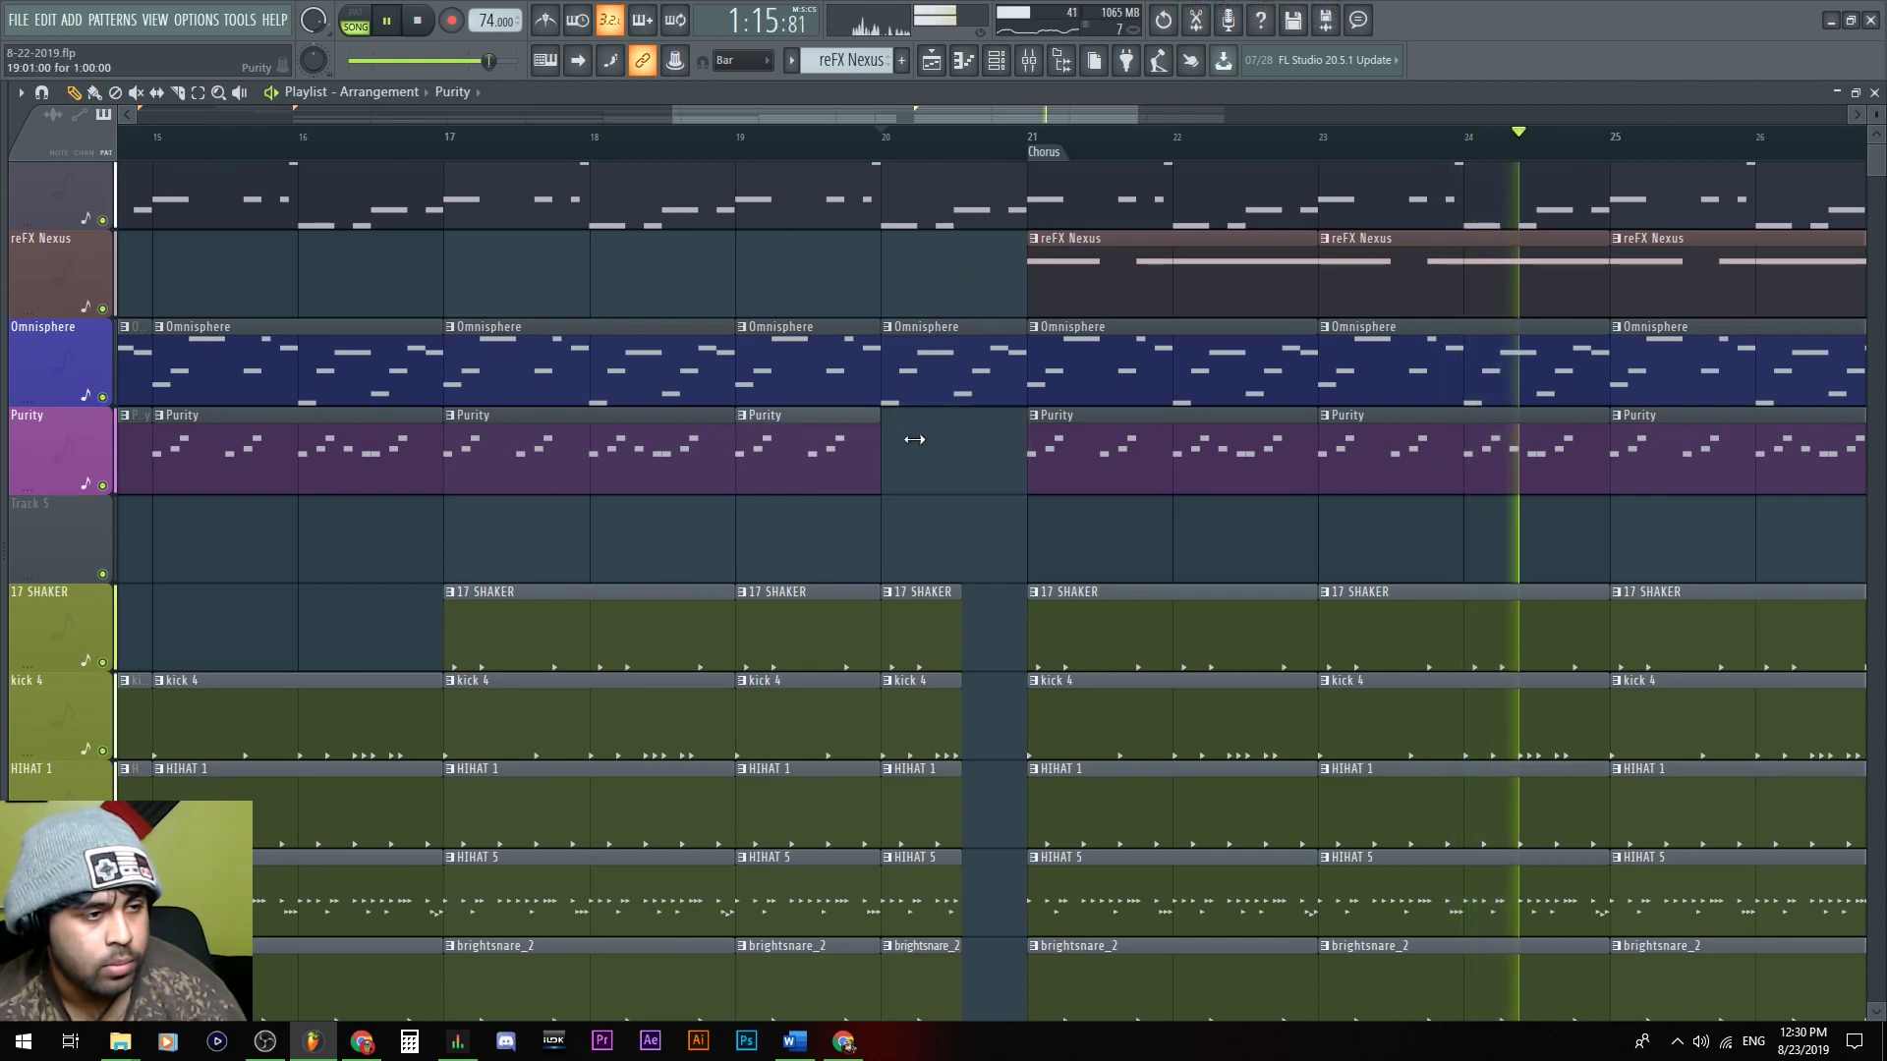
scroll(980, 539, down, 4)
key(space)
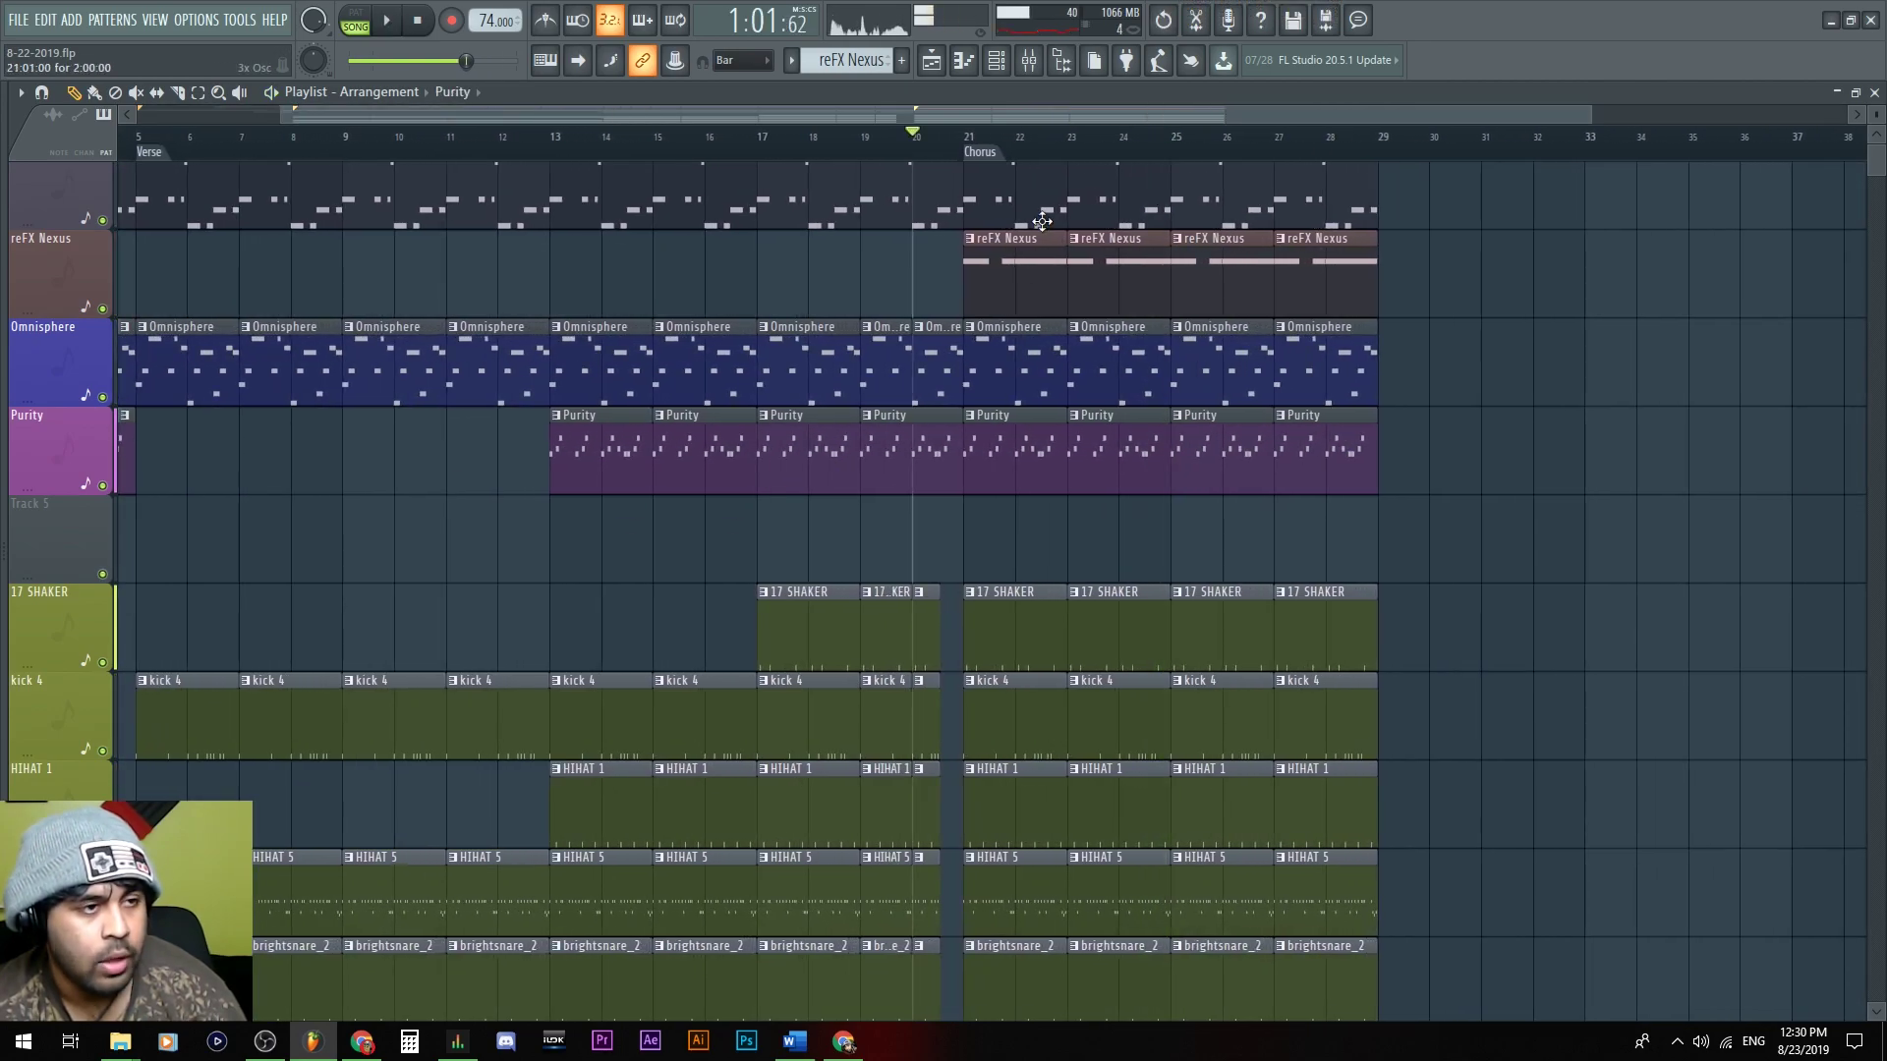
Copy all verse and chorus clips from bars 5–28 to bars 29–52
scroll(1042, 221, down, 2)
scroll(876, 493, down, 2)
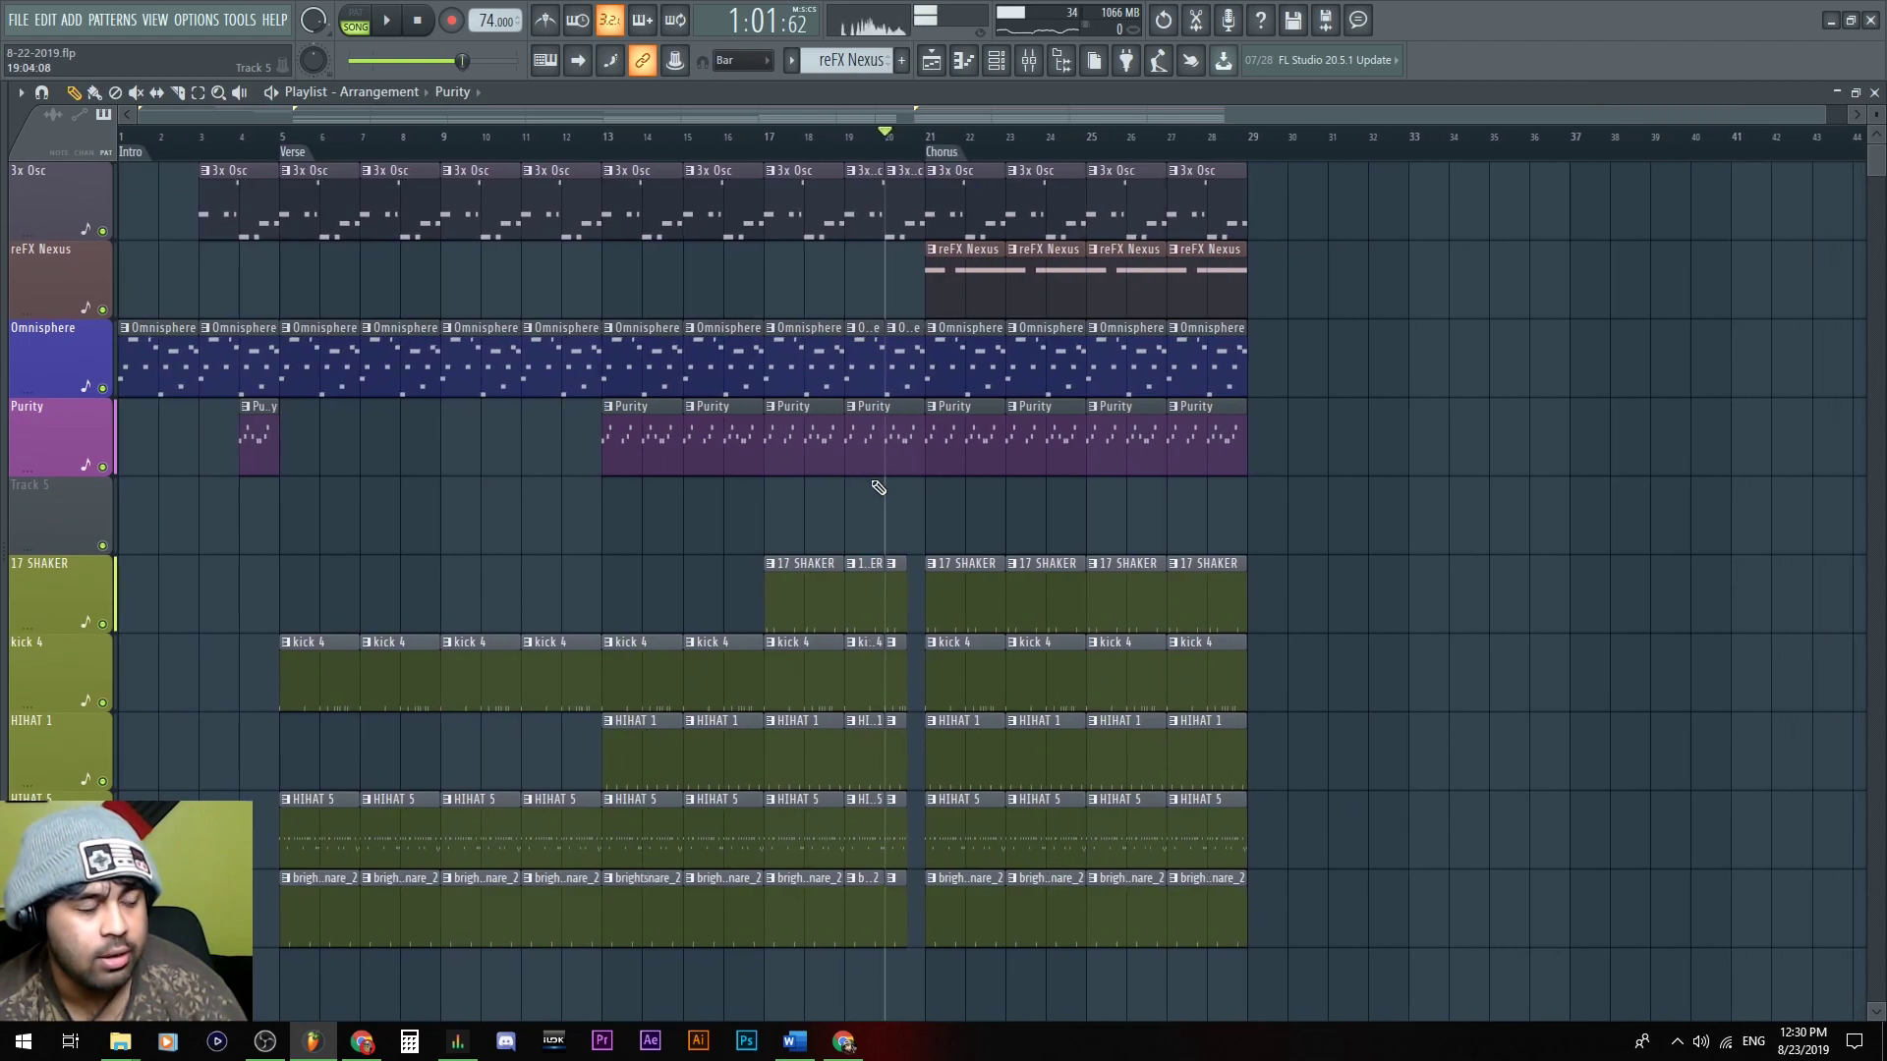
scroll(813, 500, down, 1)
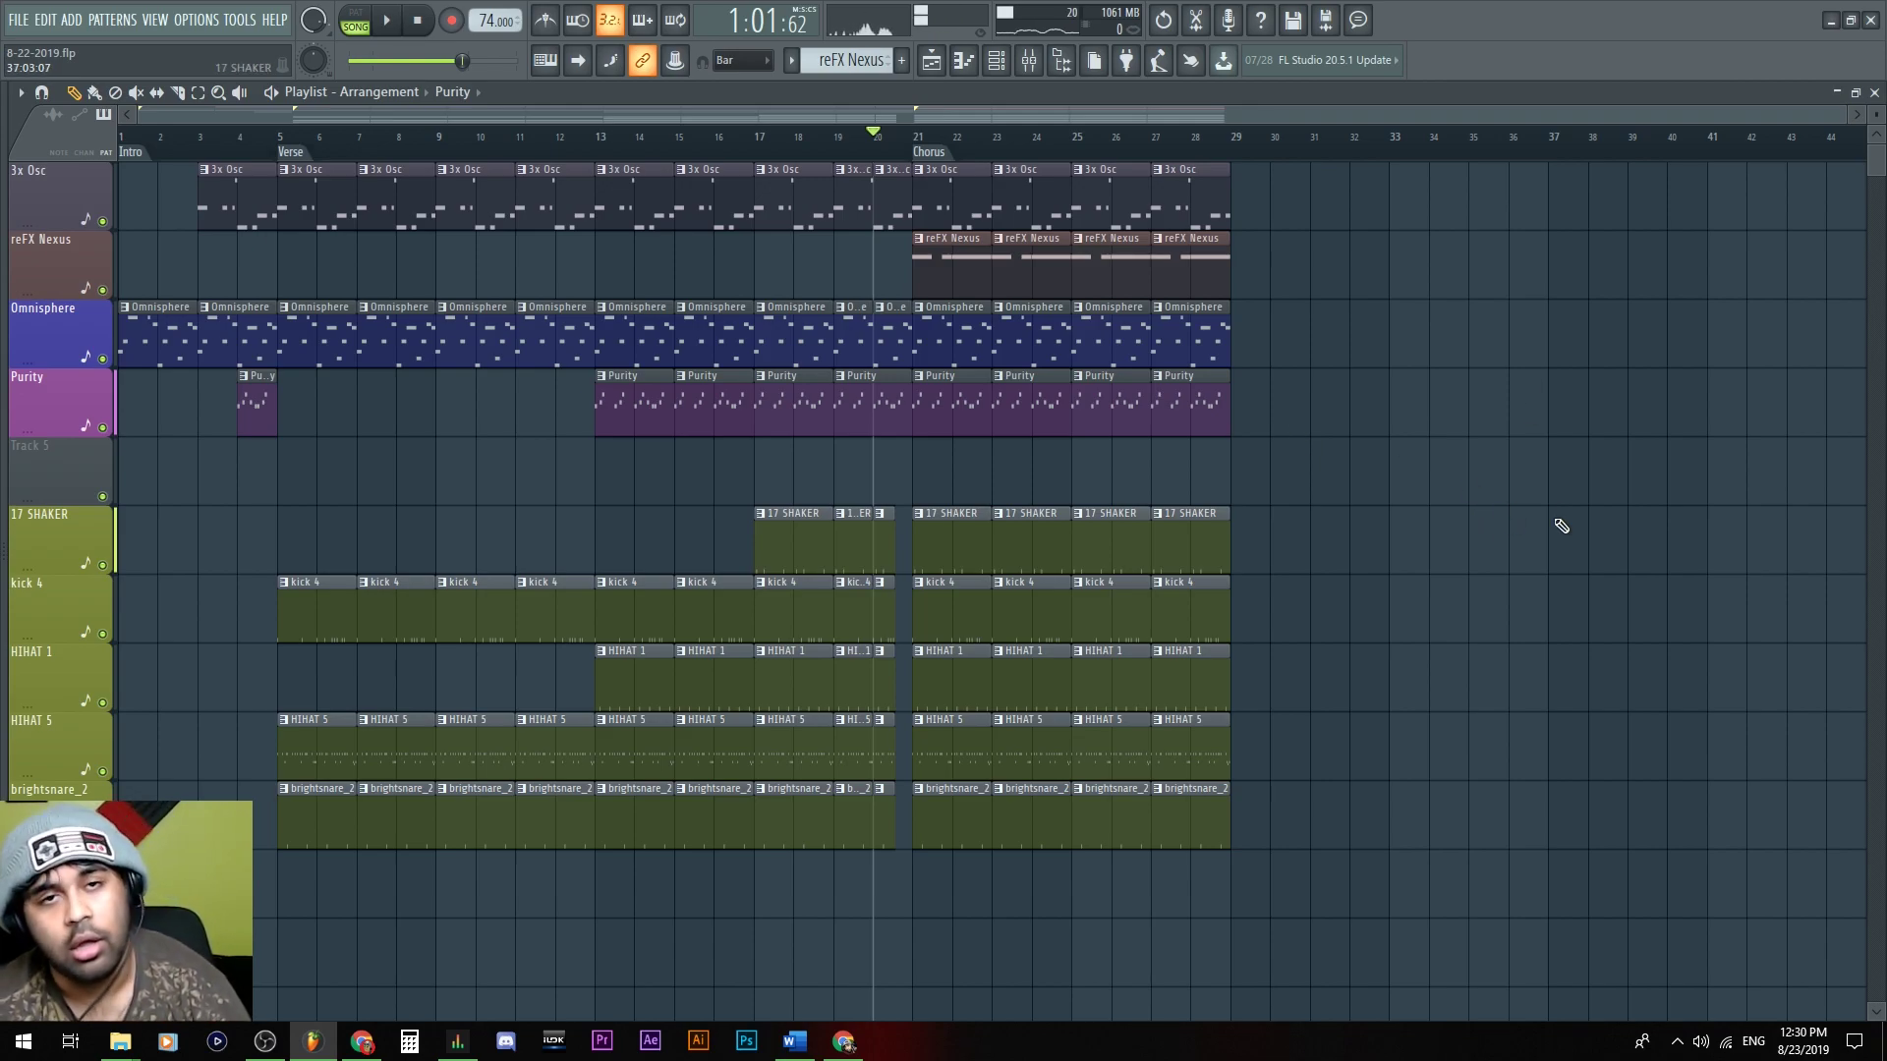
drag(1339, 983, 1264, 236)
scroll(1310, 361, down, 1)
scroll(1309, 361, down, 1)
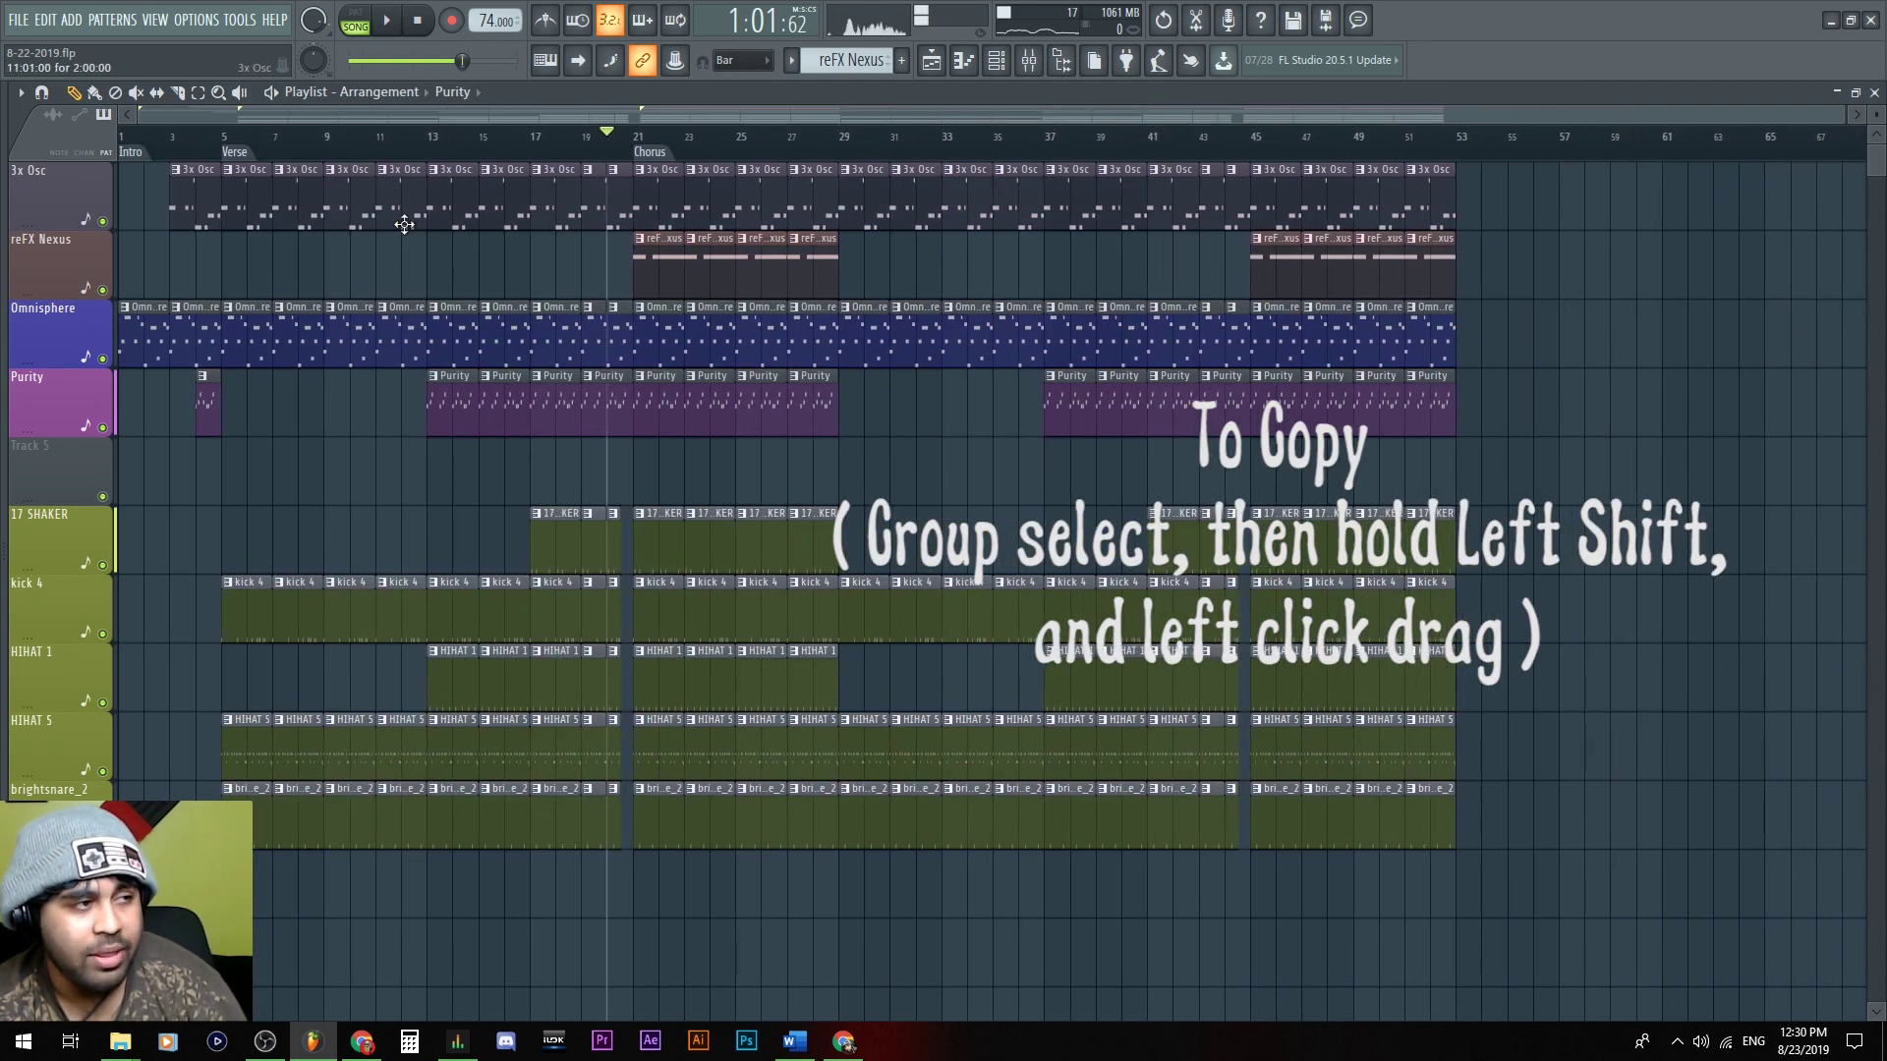
key(ctrl+alt+z)
key(ctrl+alt+z)
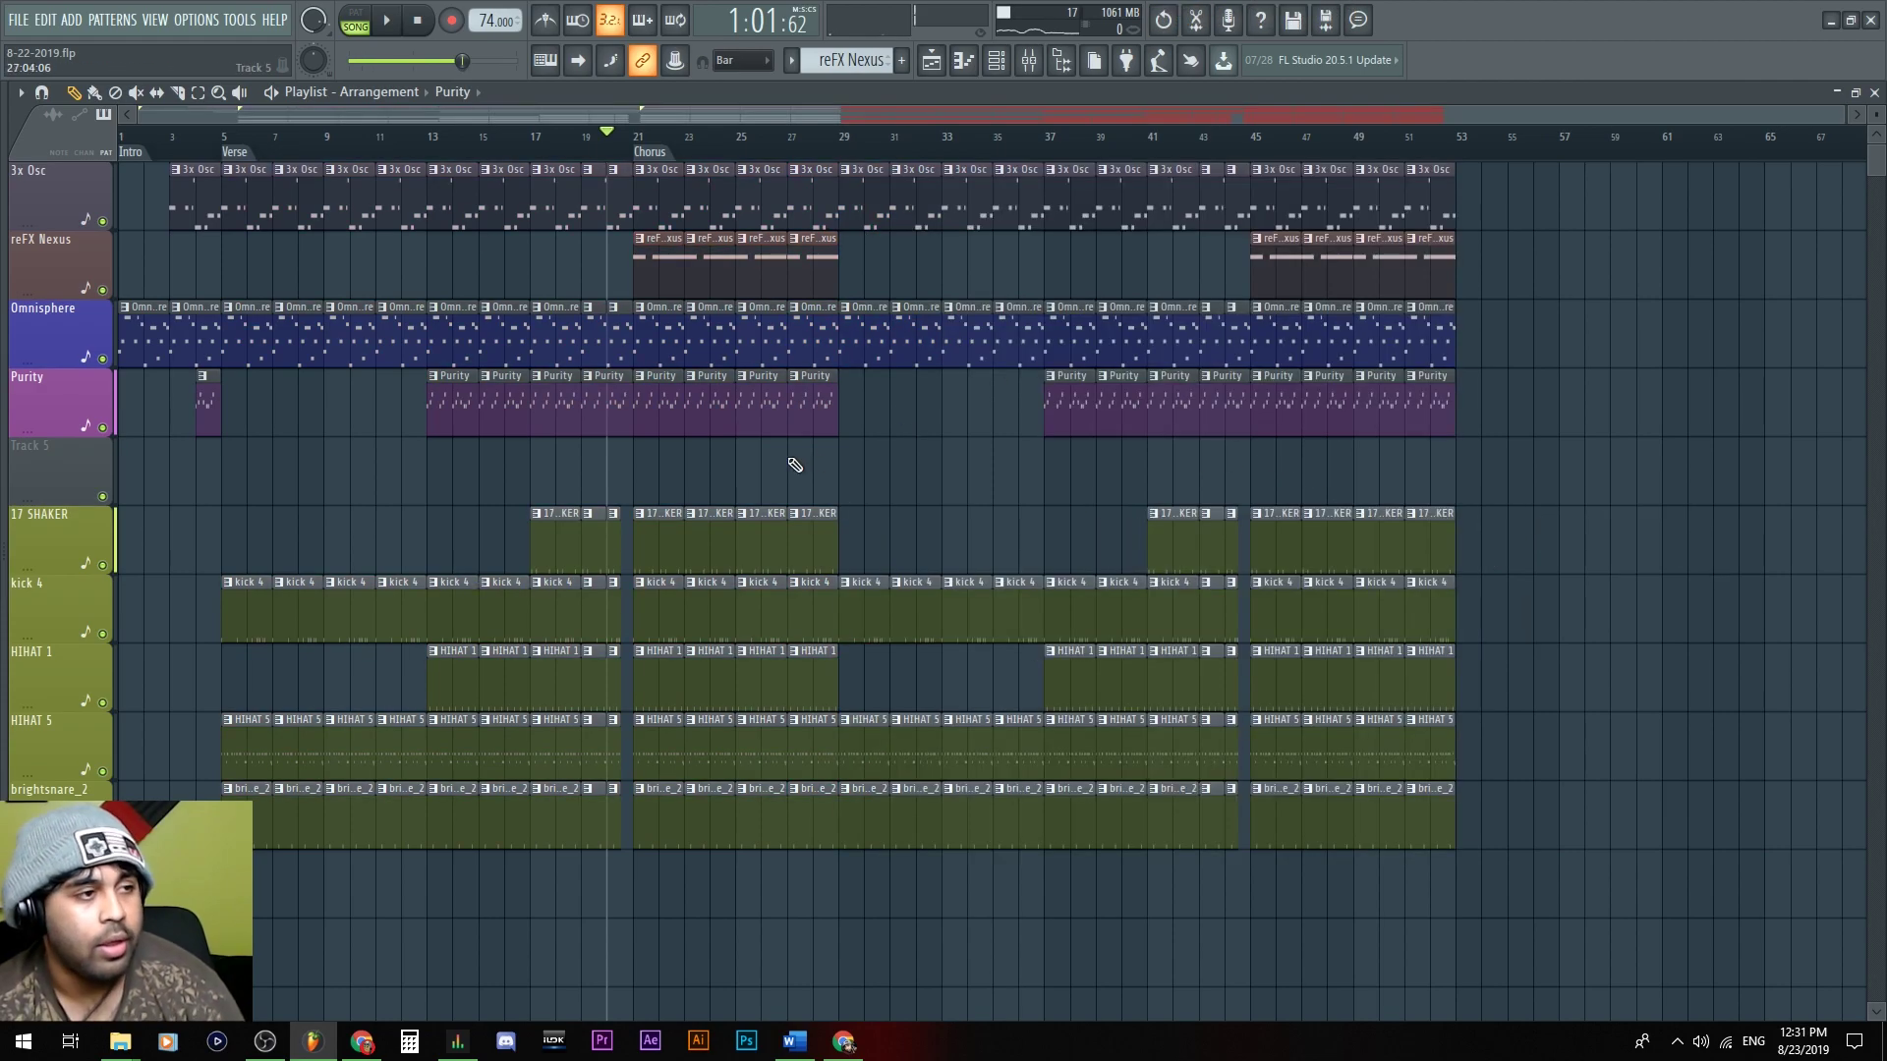
Add a time marker named "Verse 2" at bar 29
click(840, 137)
right_click(845, 154)
click(882, 171)
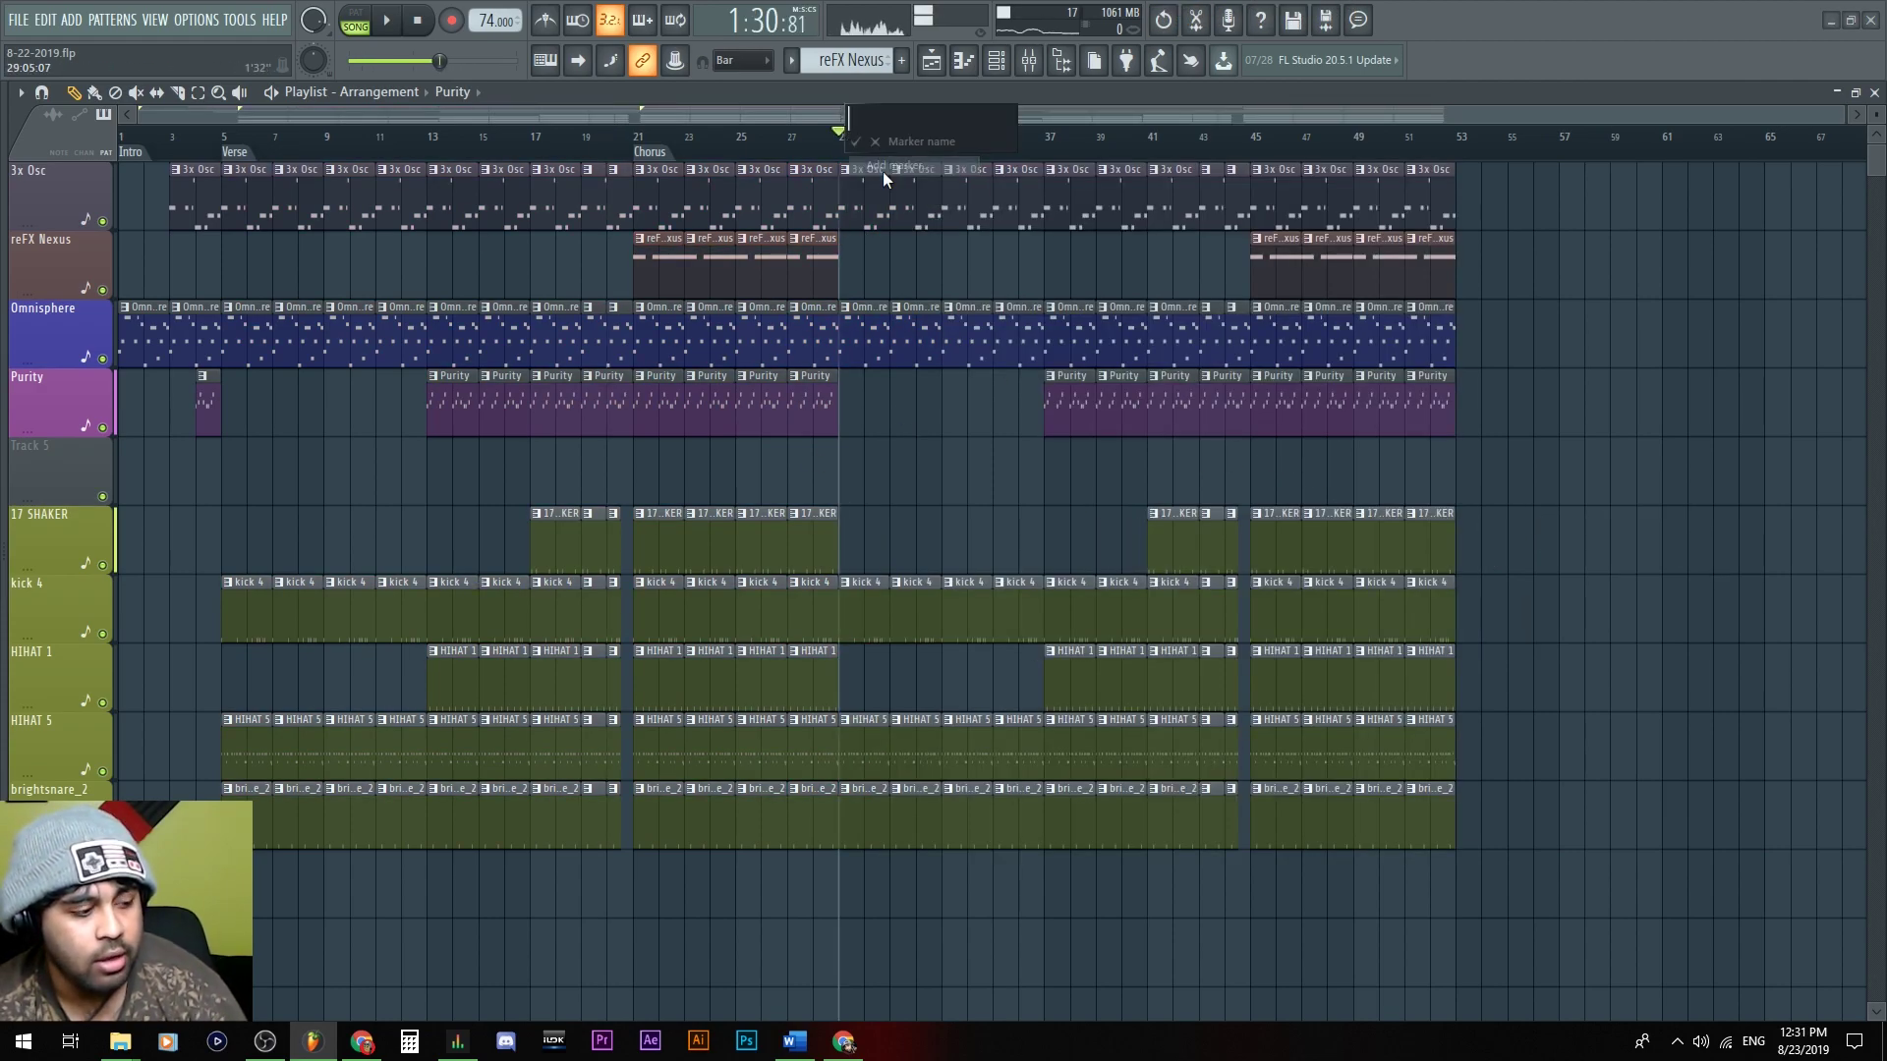
text(Ver)
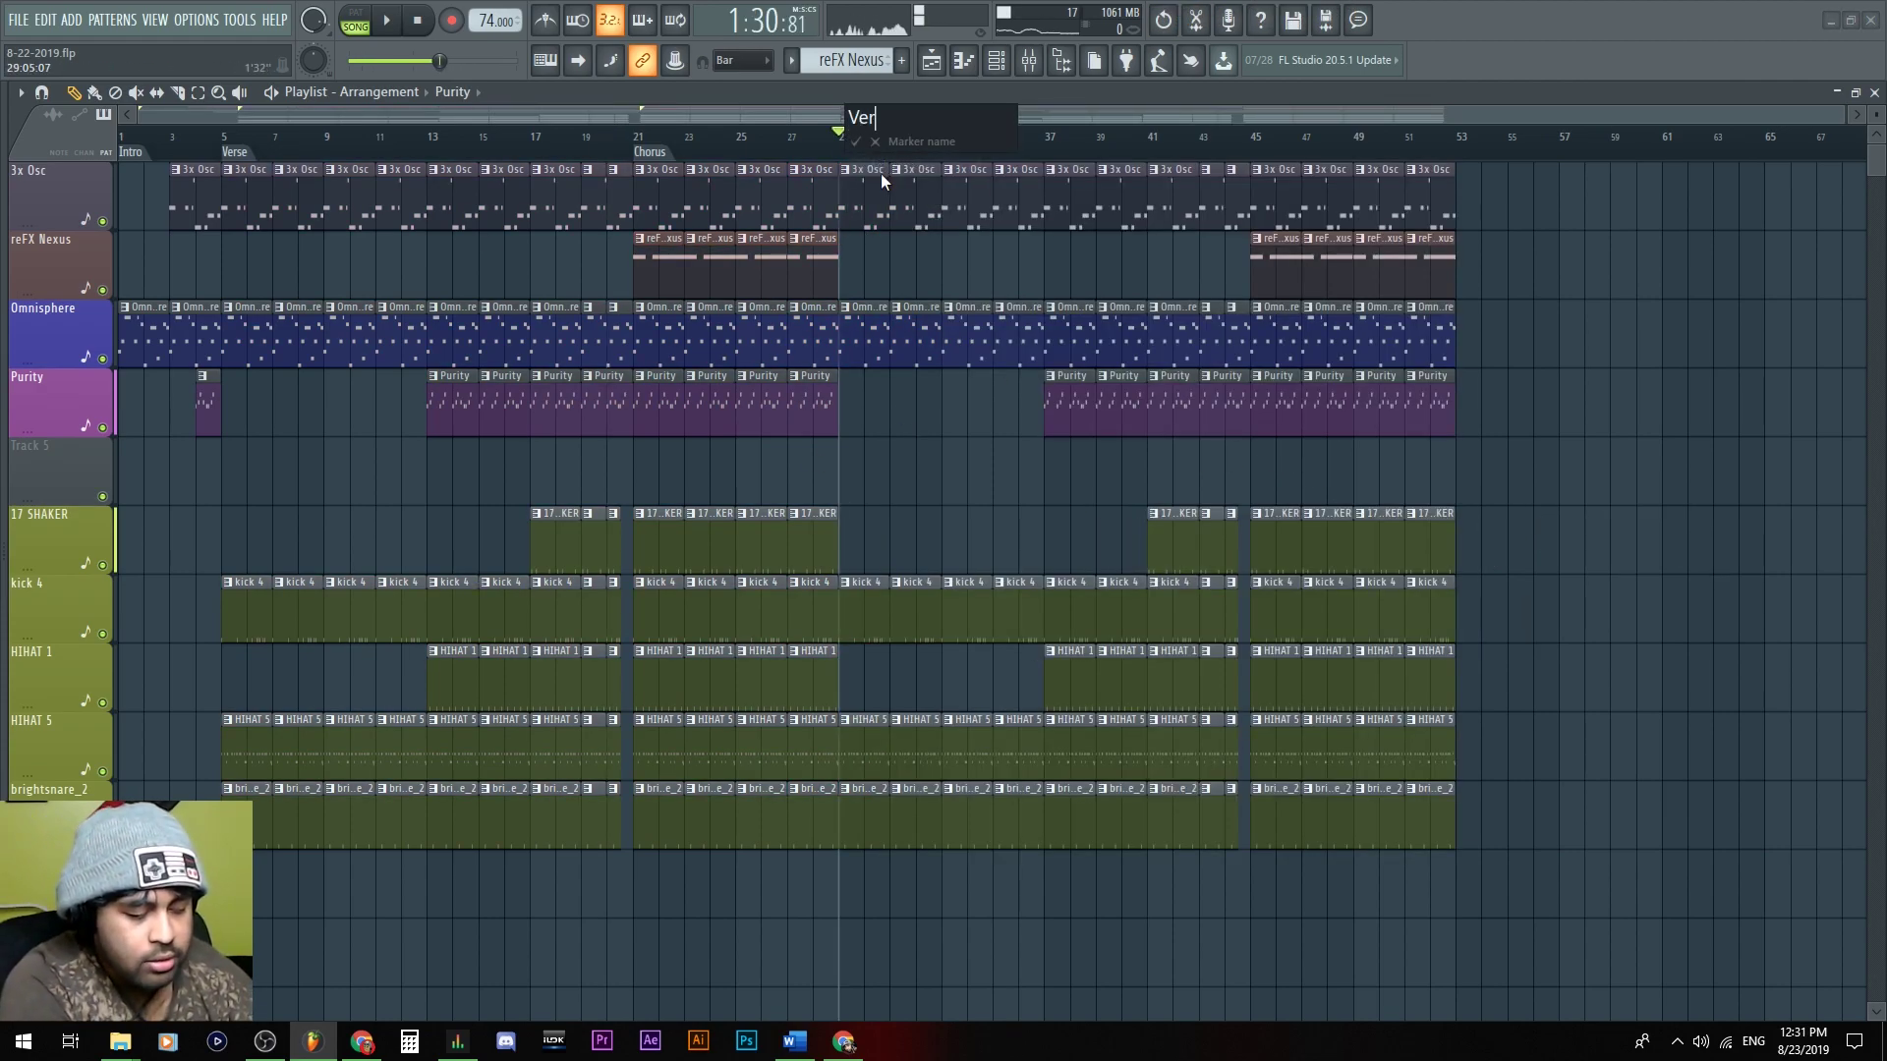
text(se 2)
key(Return)
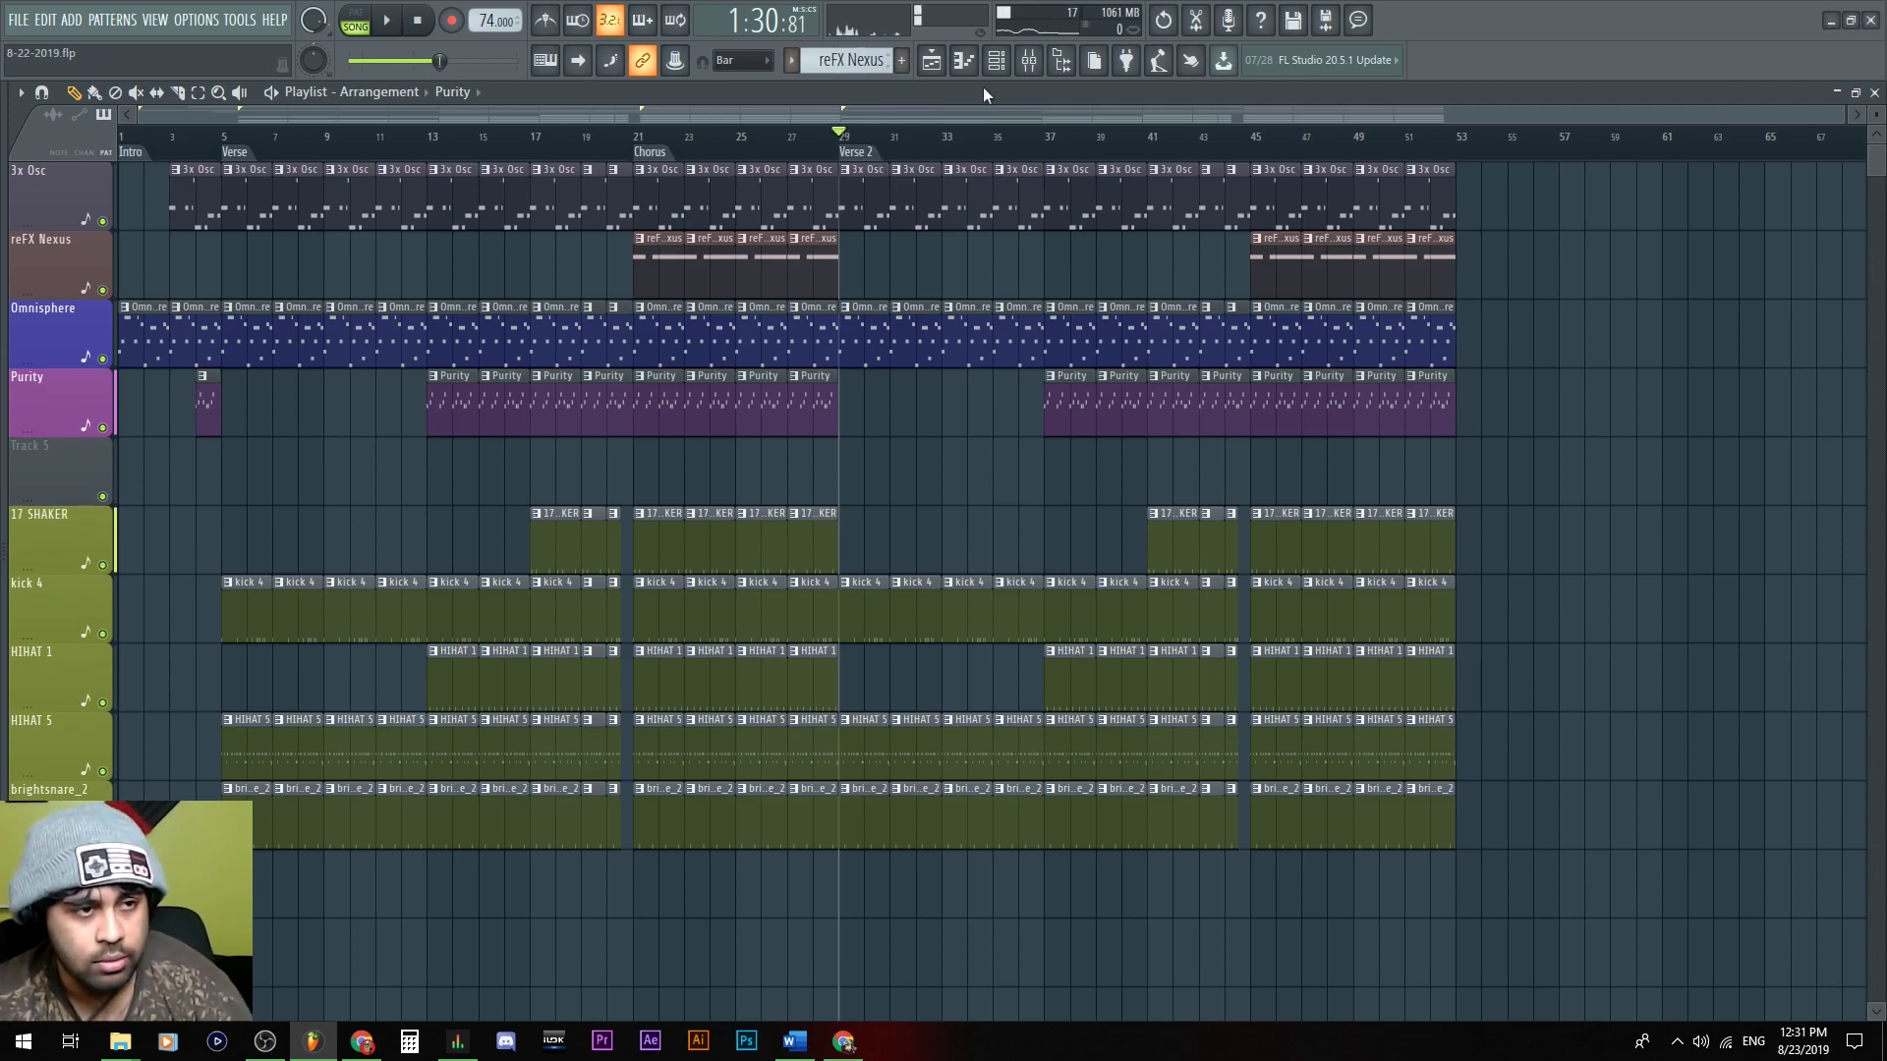
Add a time marker named "Chorus 2" at bar 45
click(1251, 137)
right_click(1245, 147)
click(1281, 158)
text(Chorus 23)
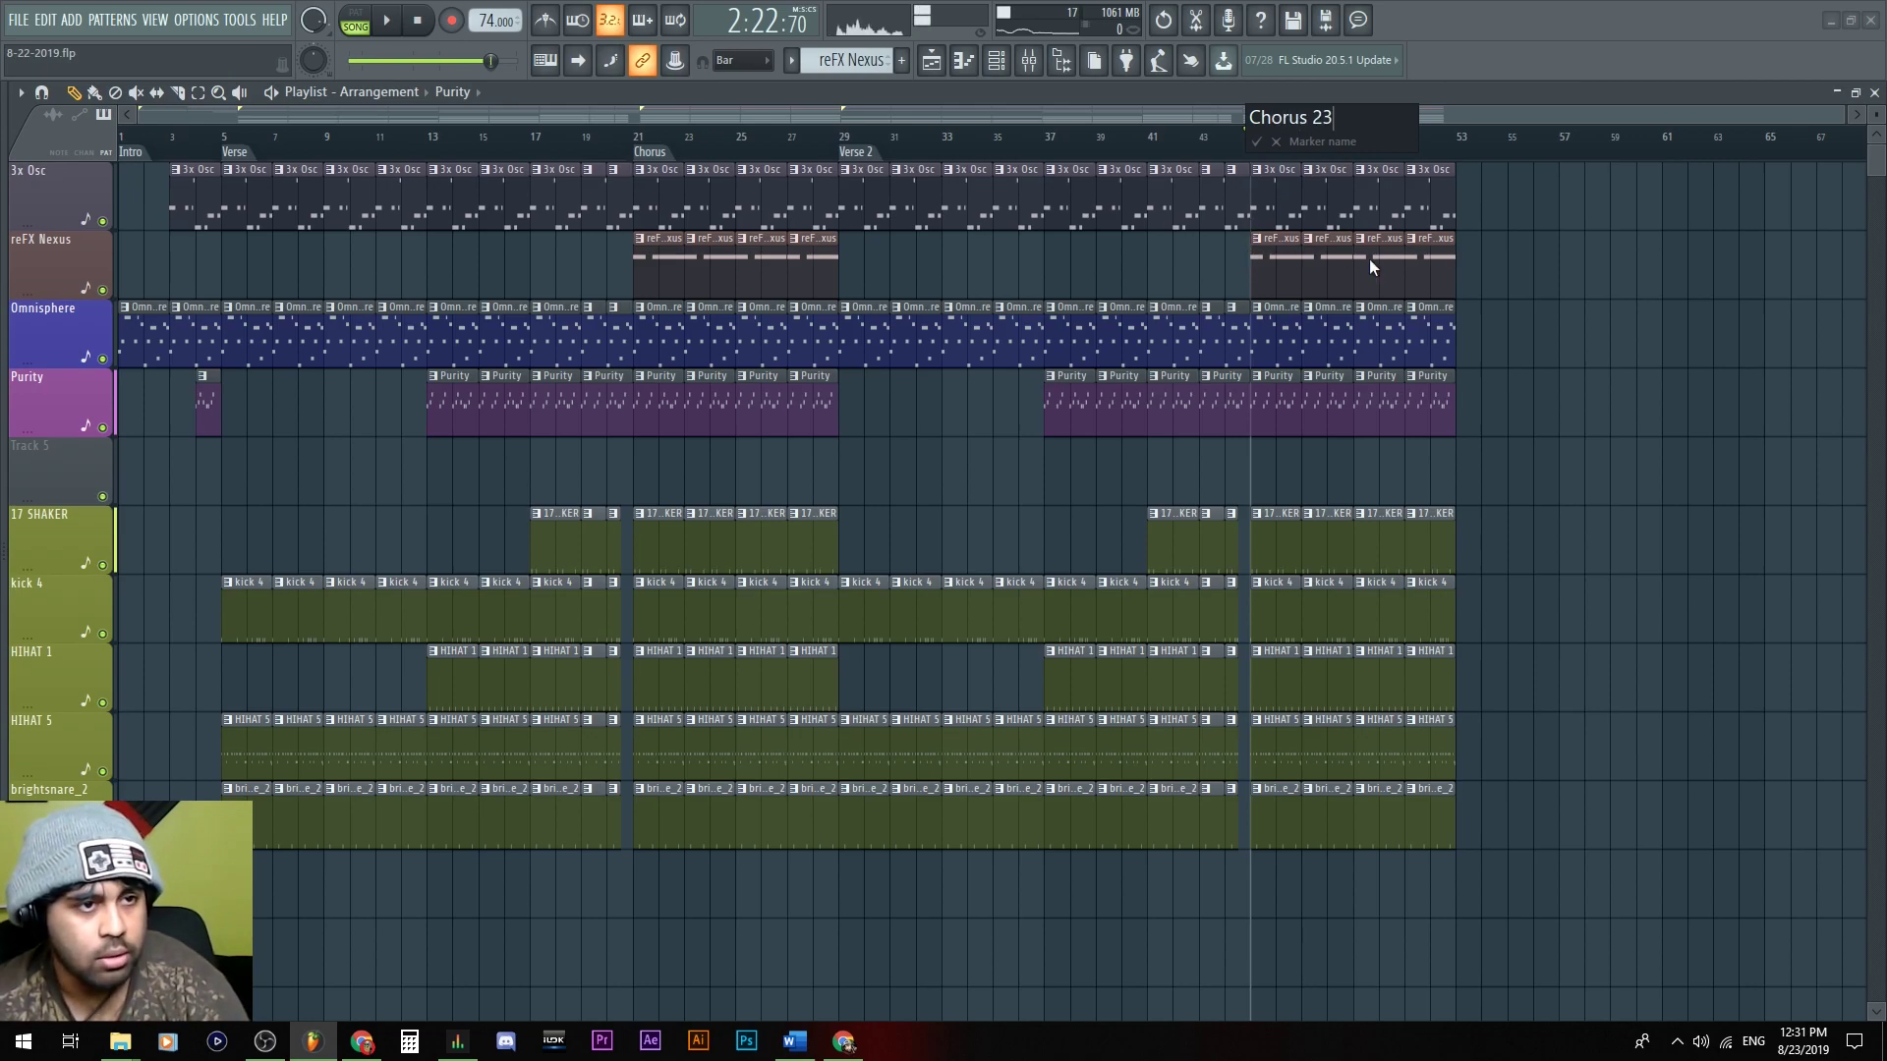
key(Return)
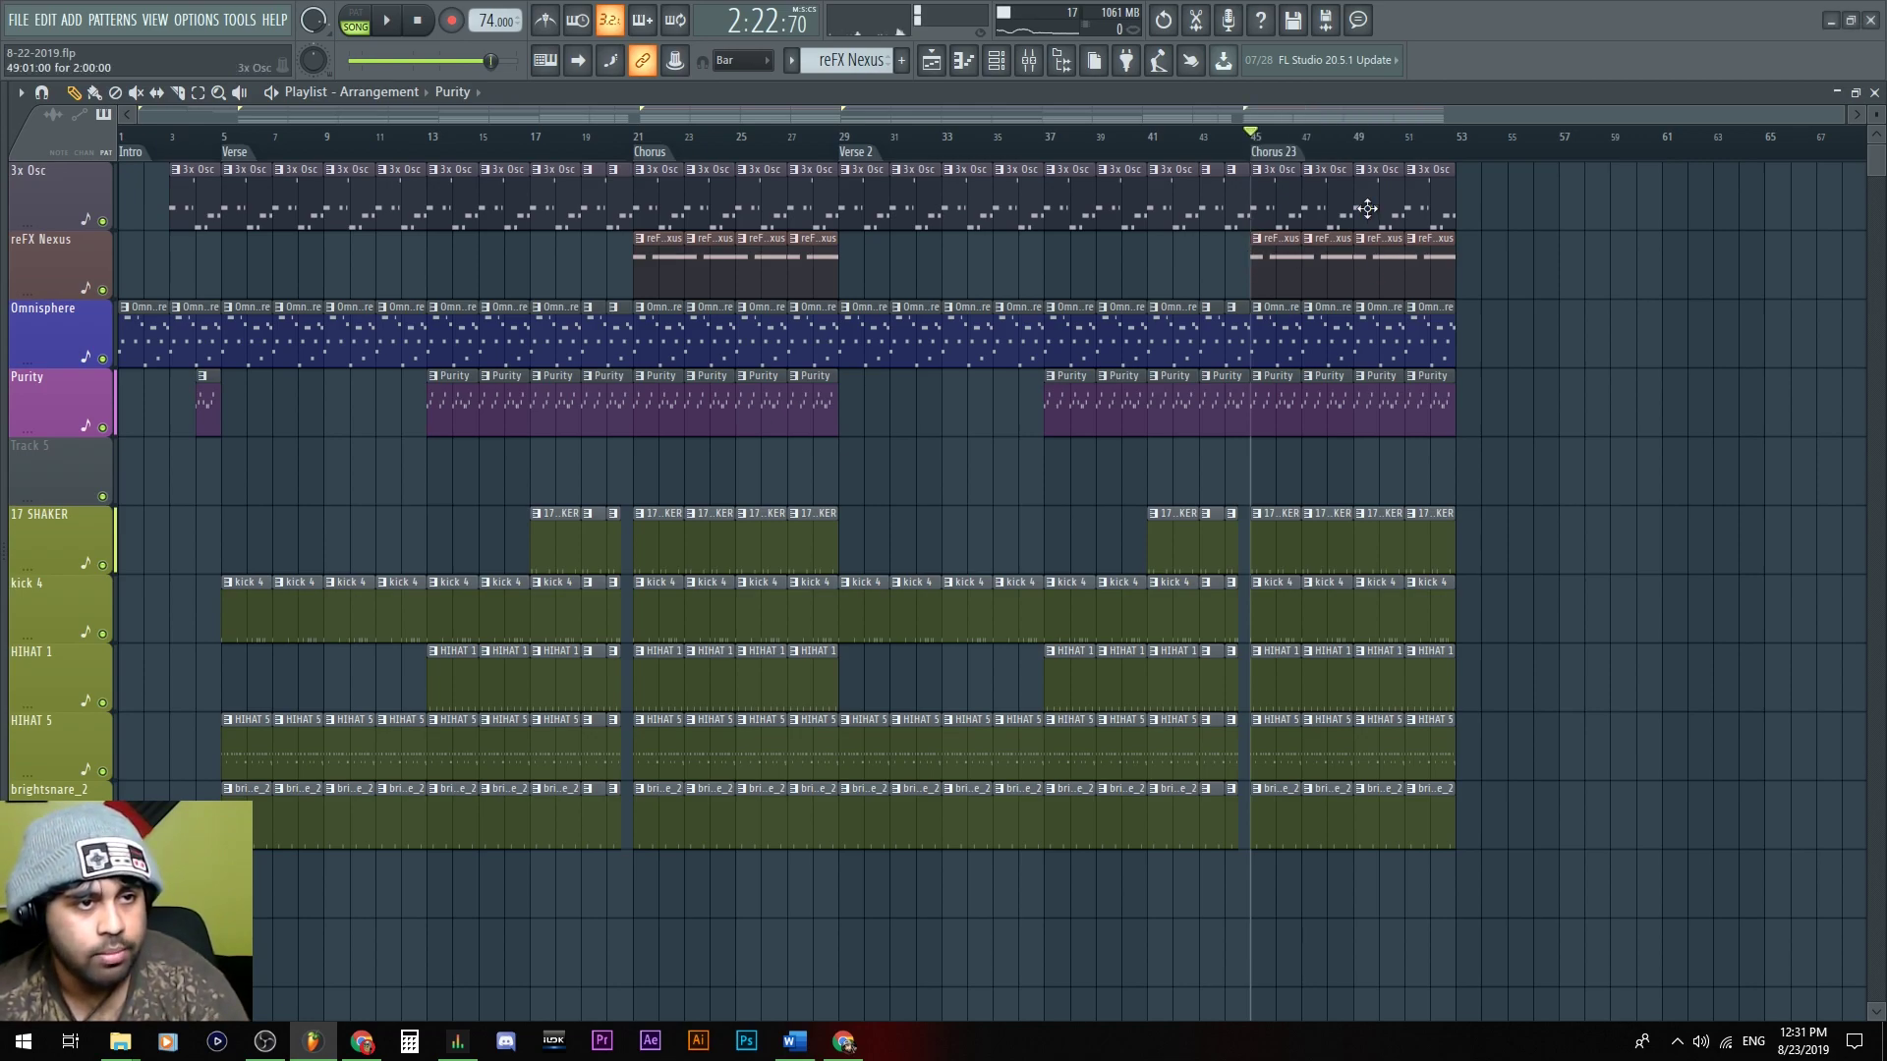
right_click(1274, 162)
click(1360, 242)
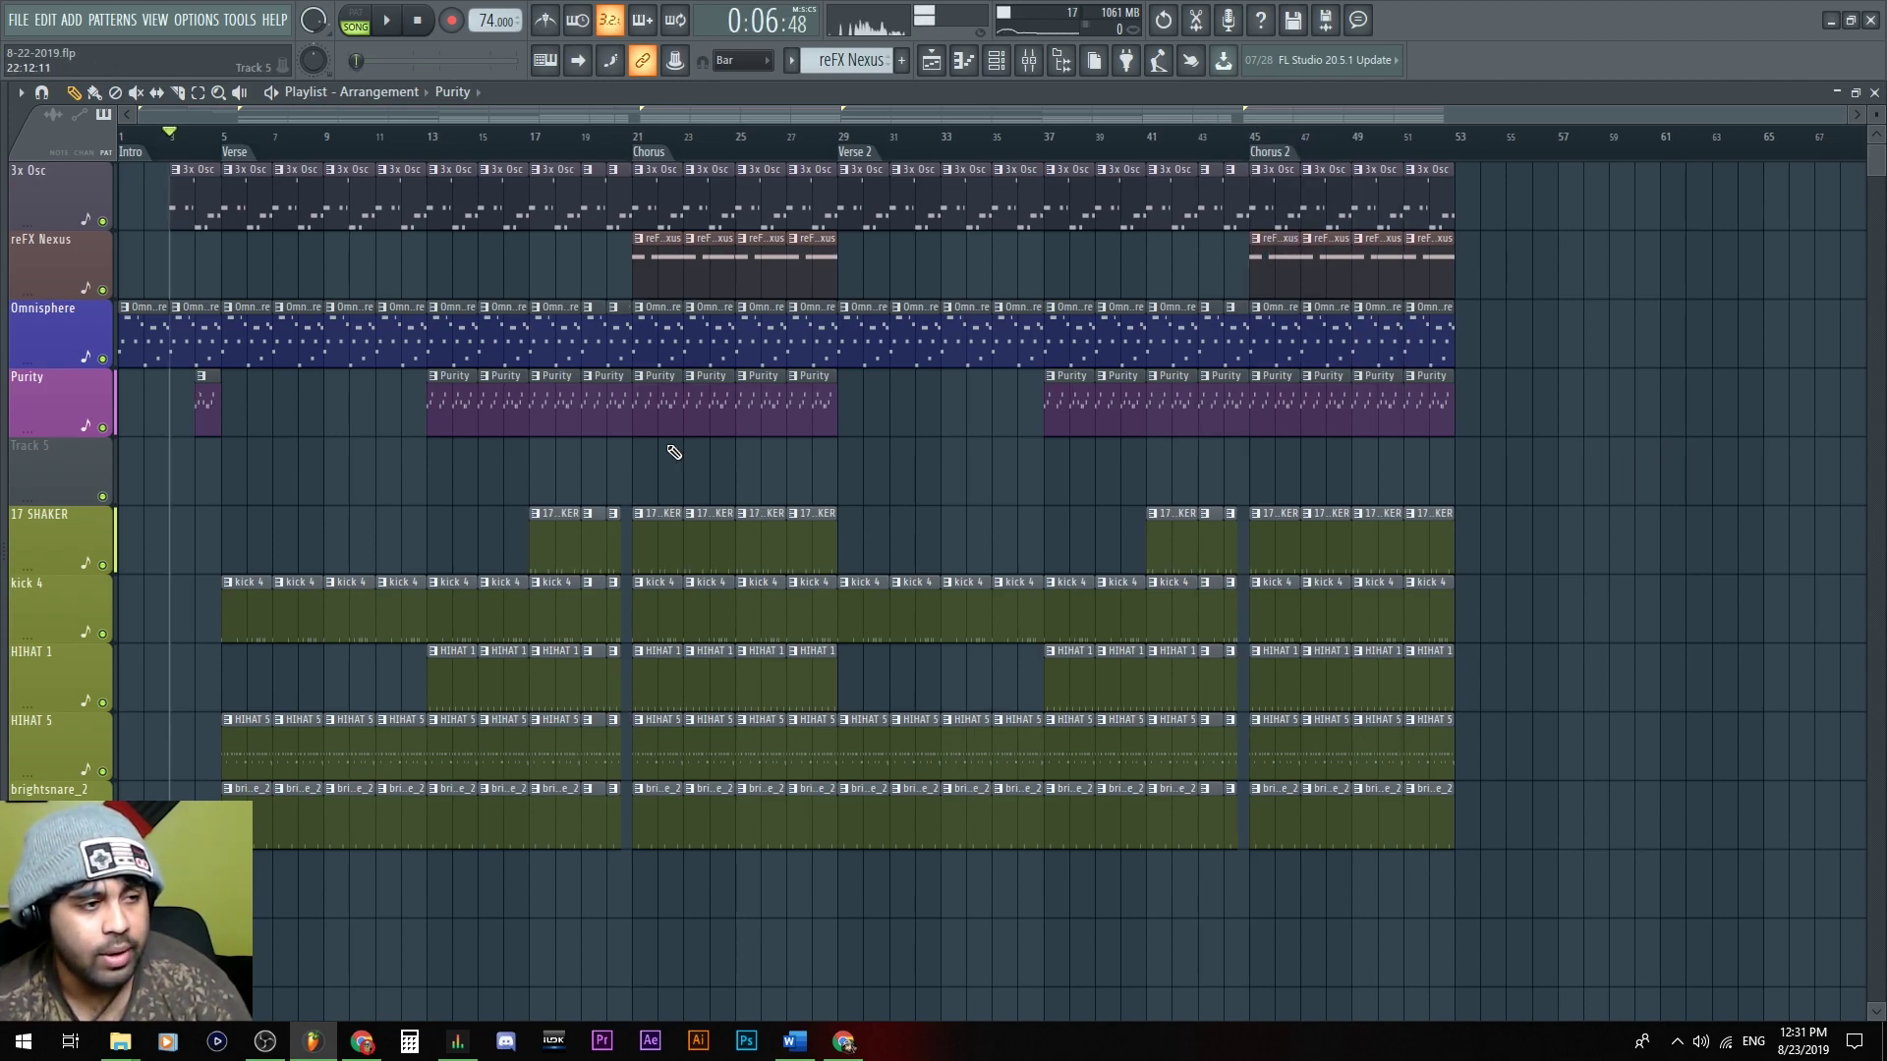
Slice the kick 4, HIHAT 5 and brightsnare_2 clips at bar 30, mute their bar 29 slices and play the transition from bar 28
scroll(628, 430, up, 2)
scroll(412, 442, down, 2)
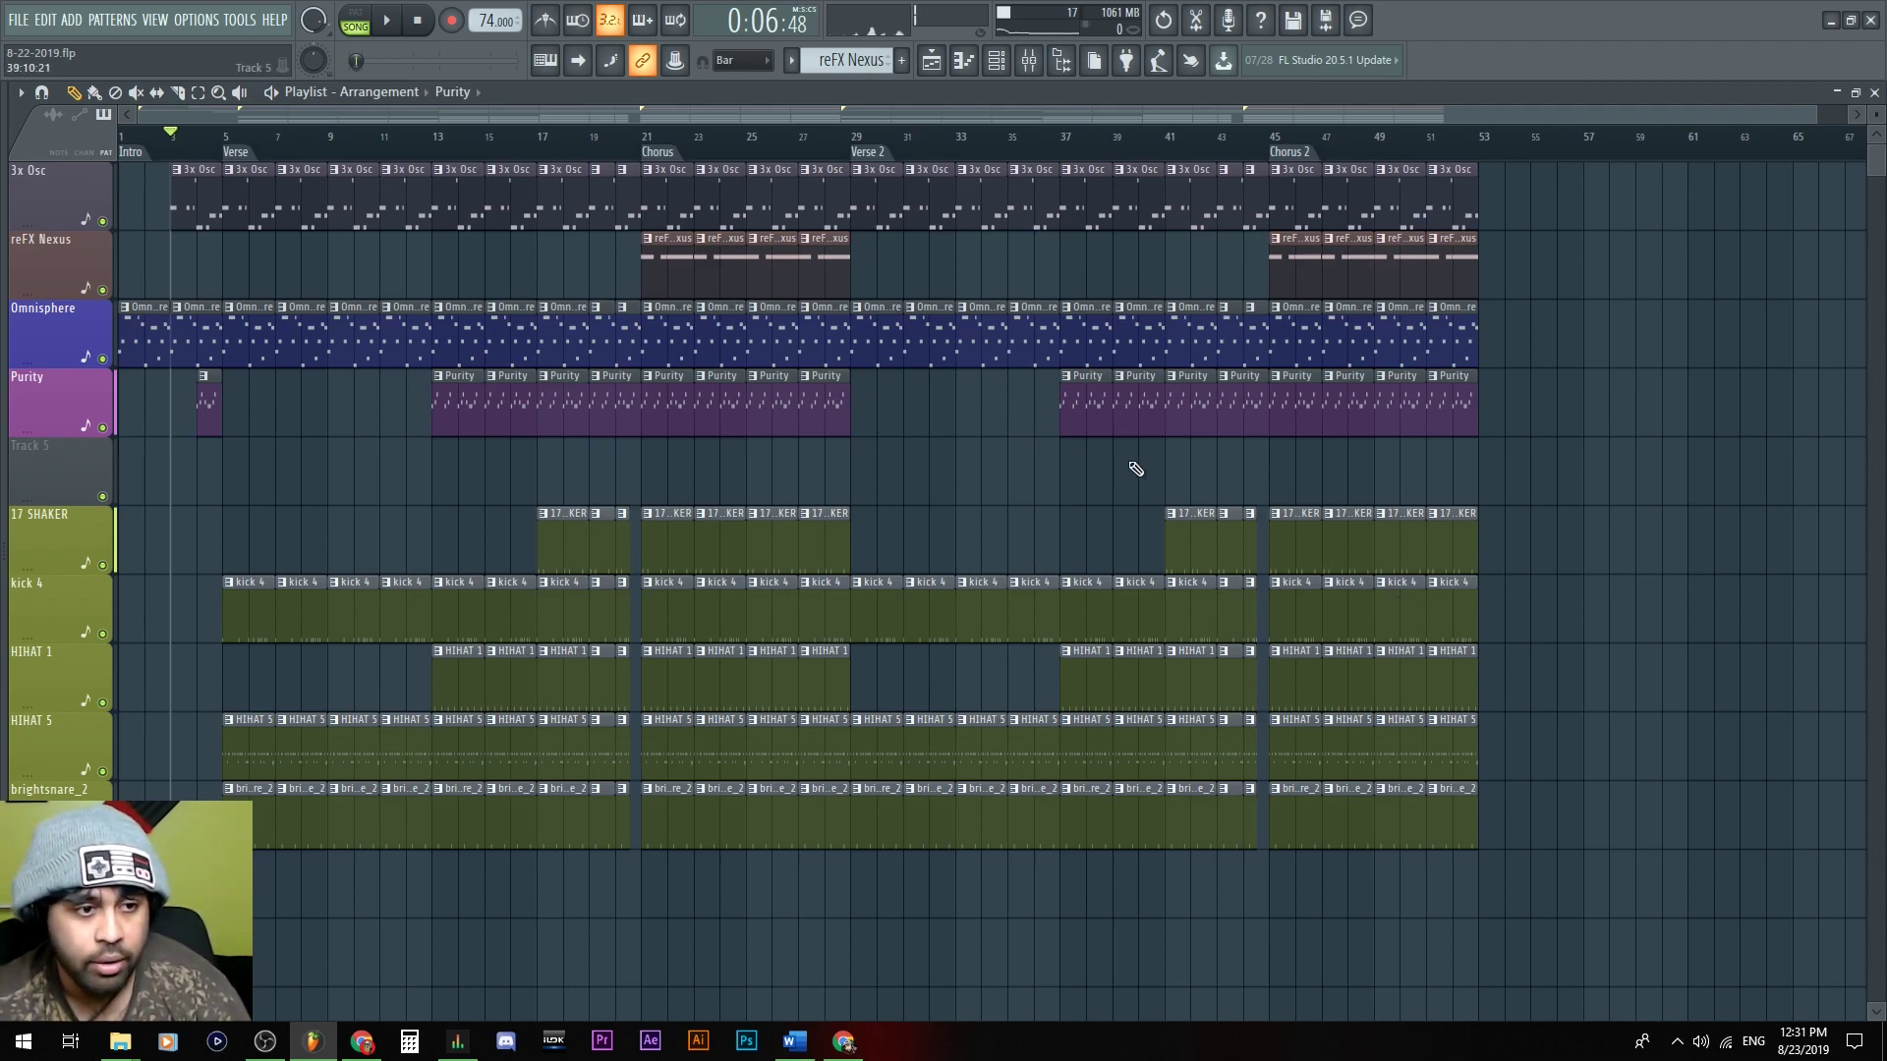
scroll(958, 521, up, 2)
scroll(1011, 544, left, 3)
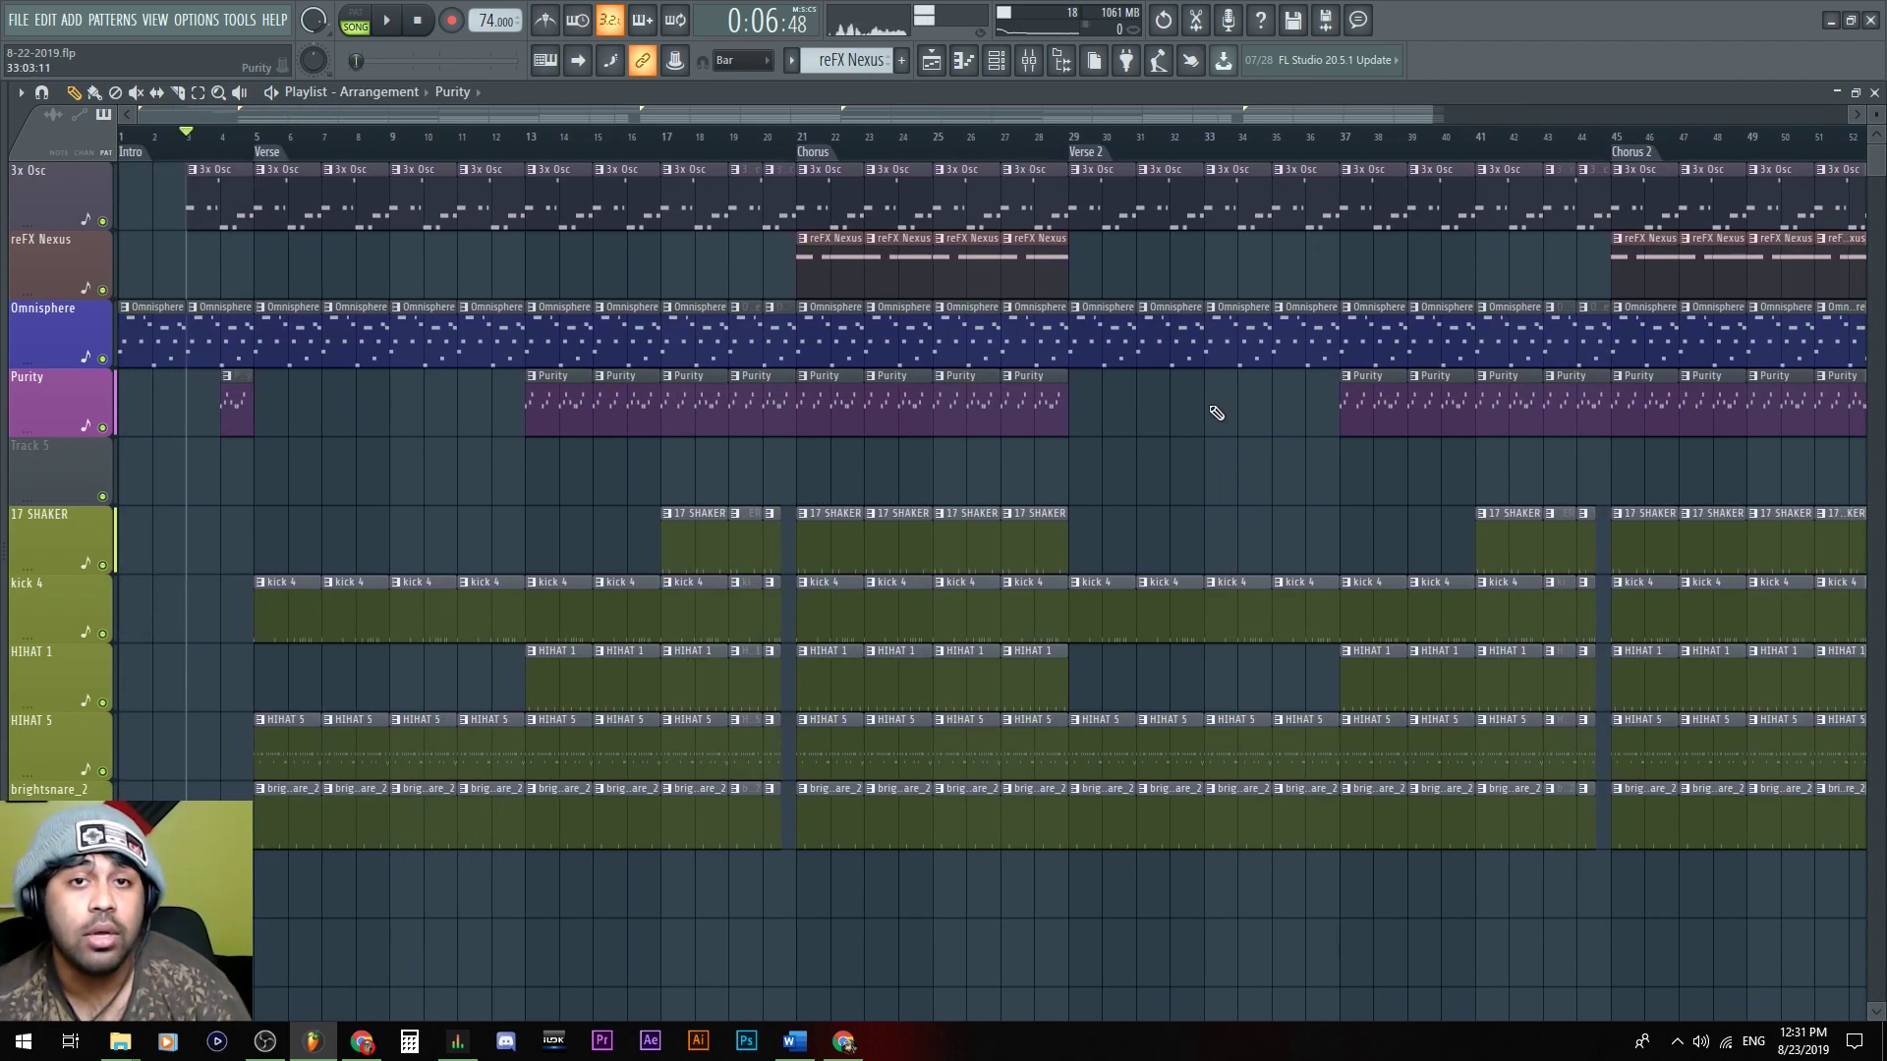
scroll(1095, 321, down, 1)
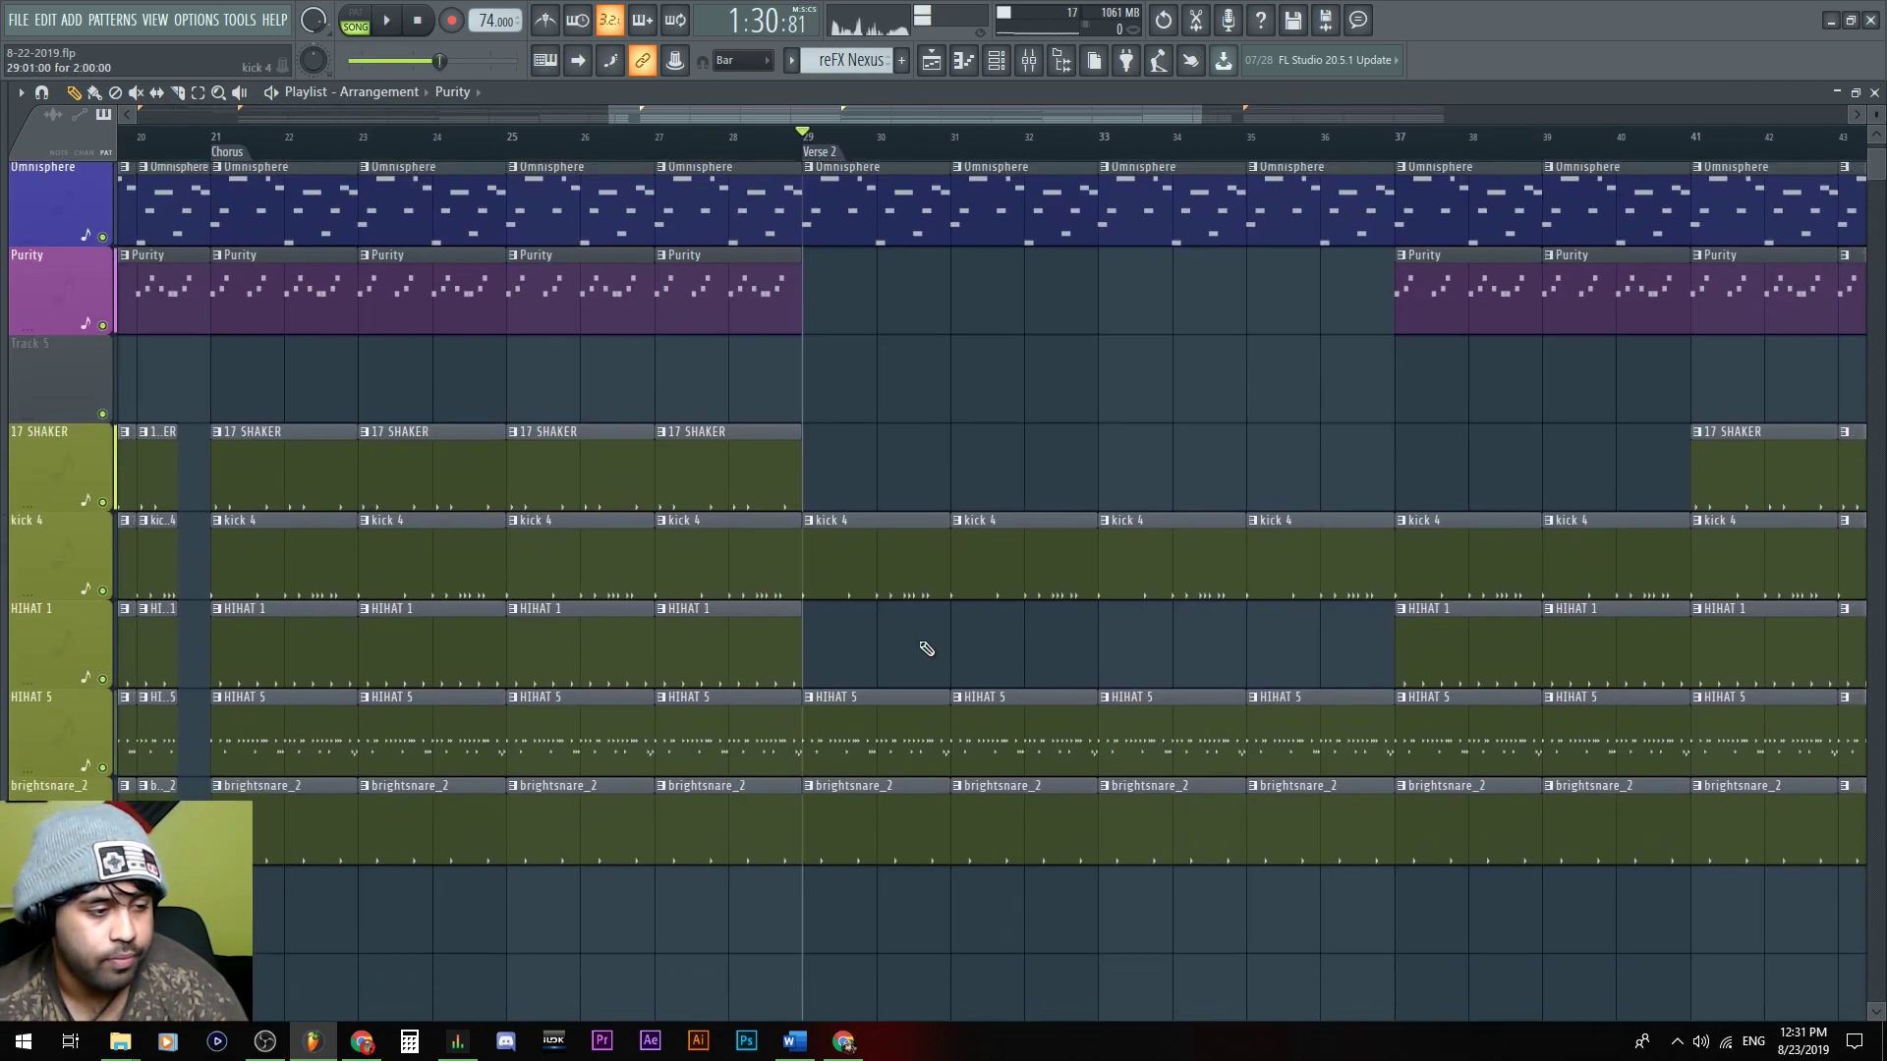
scroll(921, 661, down, 1)
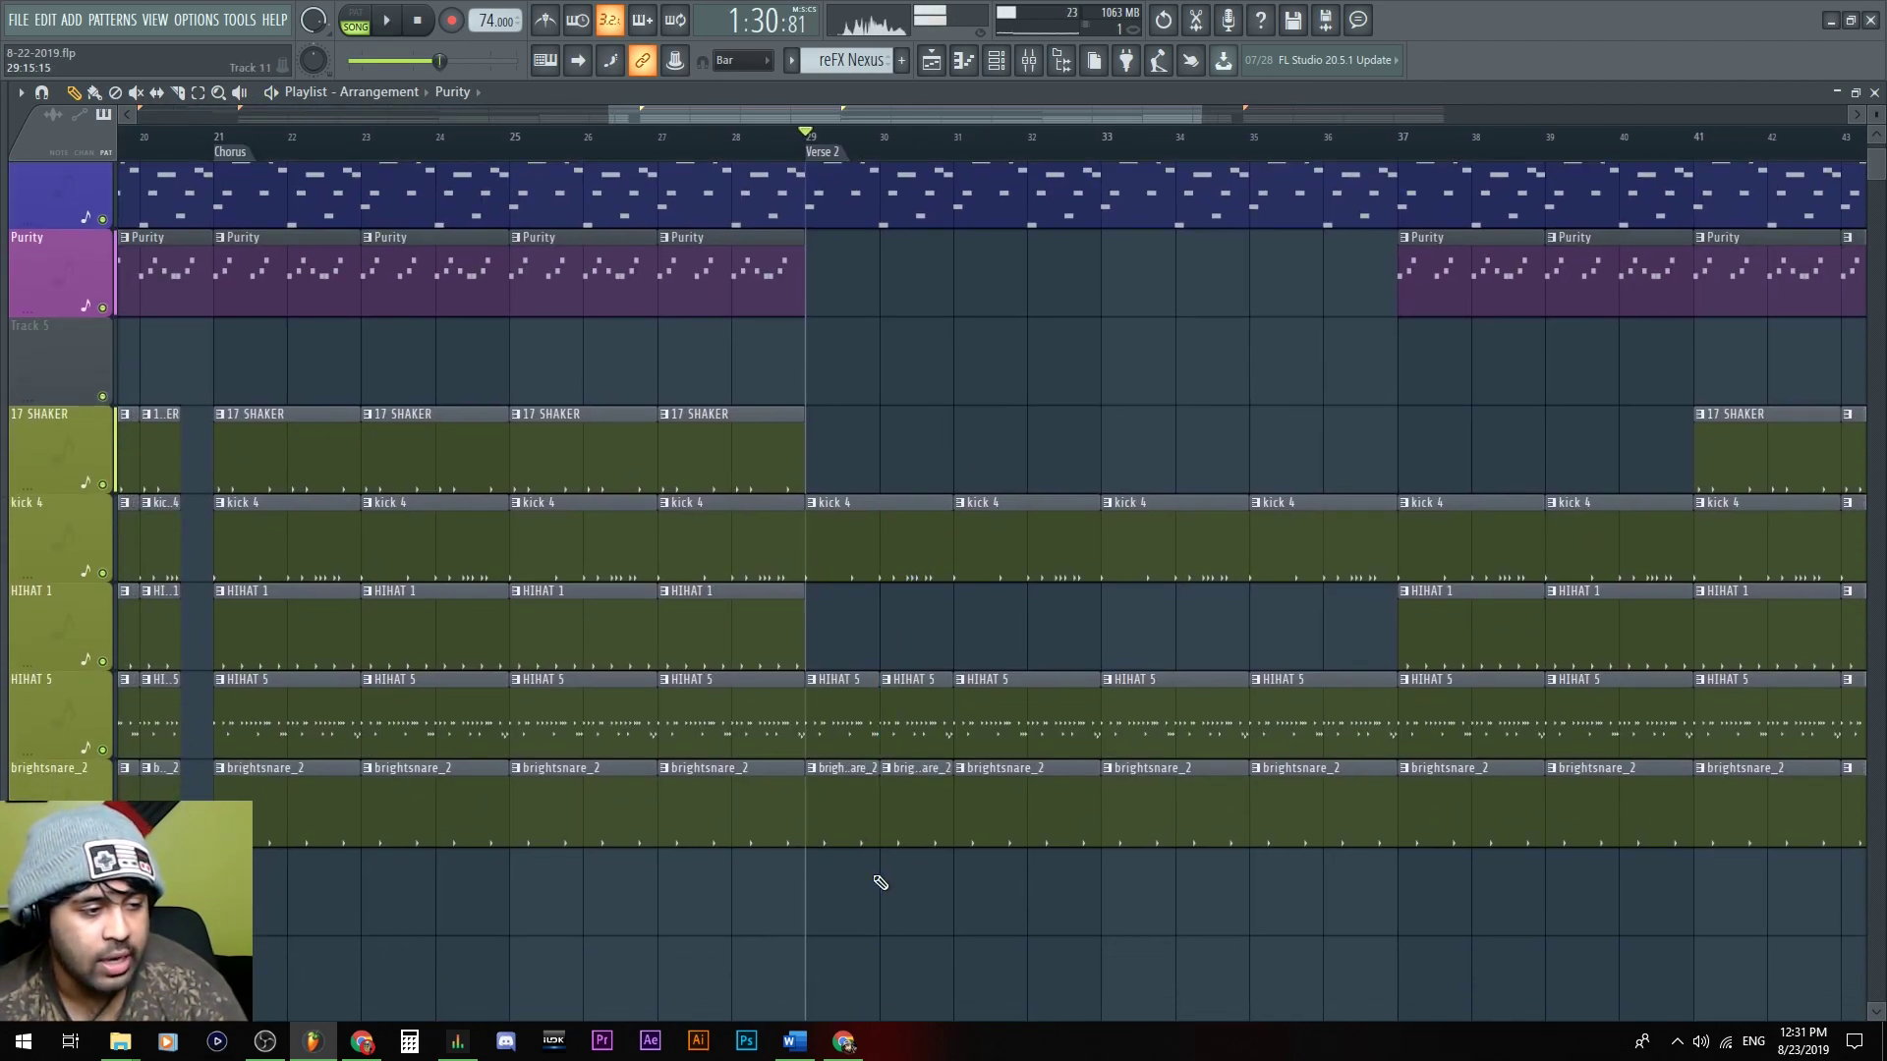
drag(879, 882, 879, 885)
key(space)
key(space)
click(729, 146)
key(space)
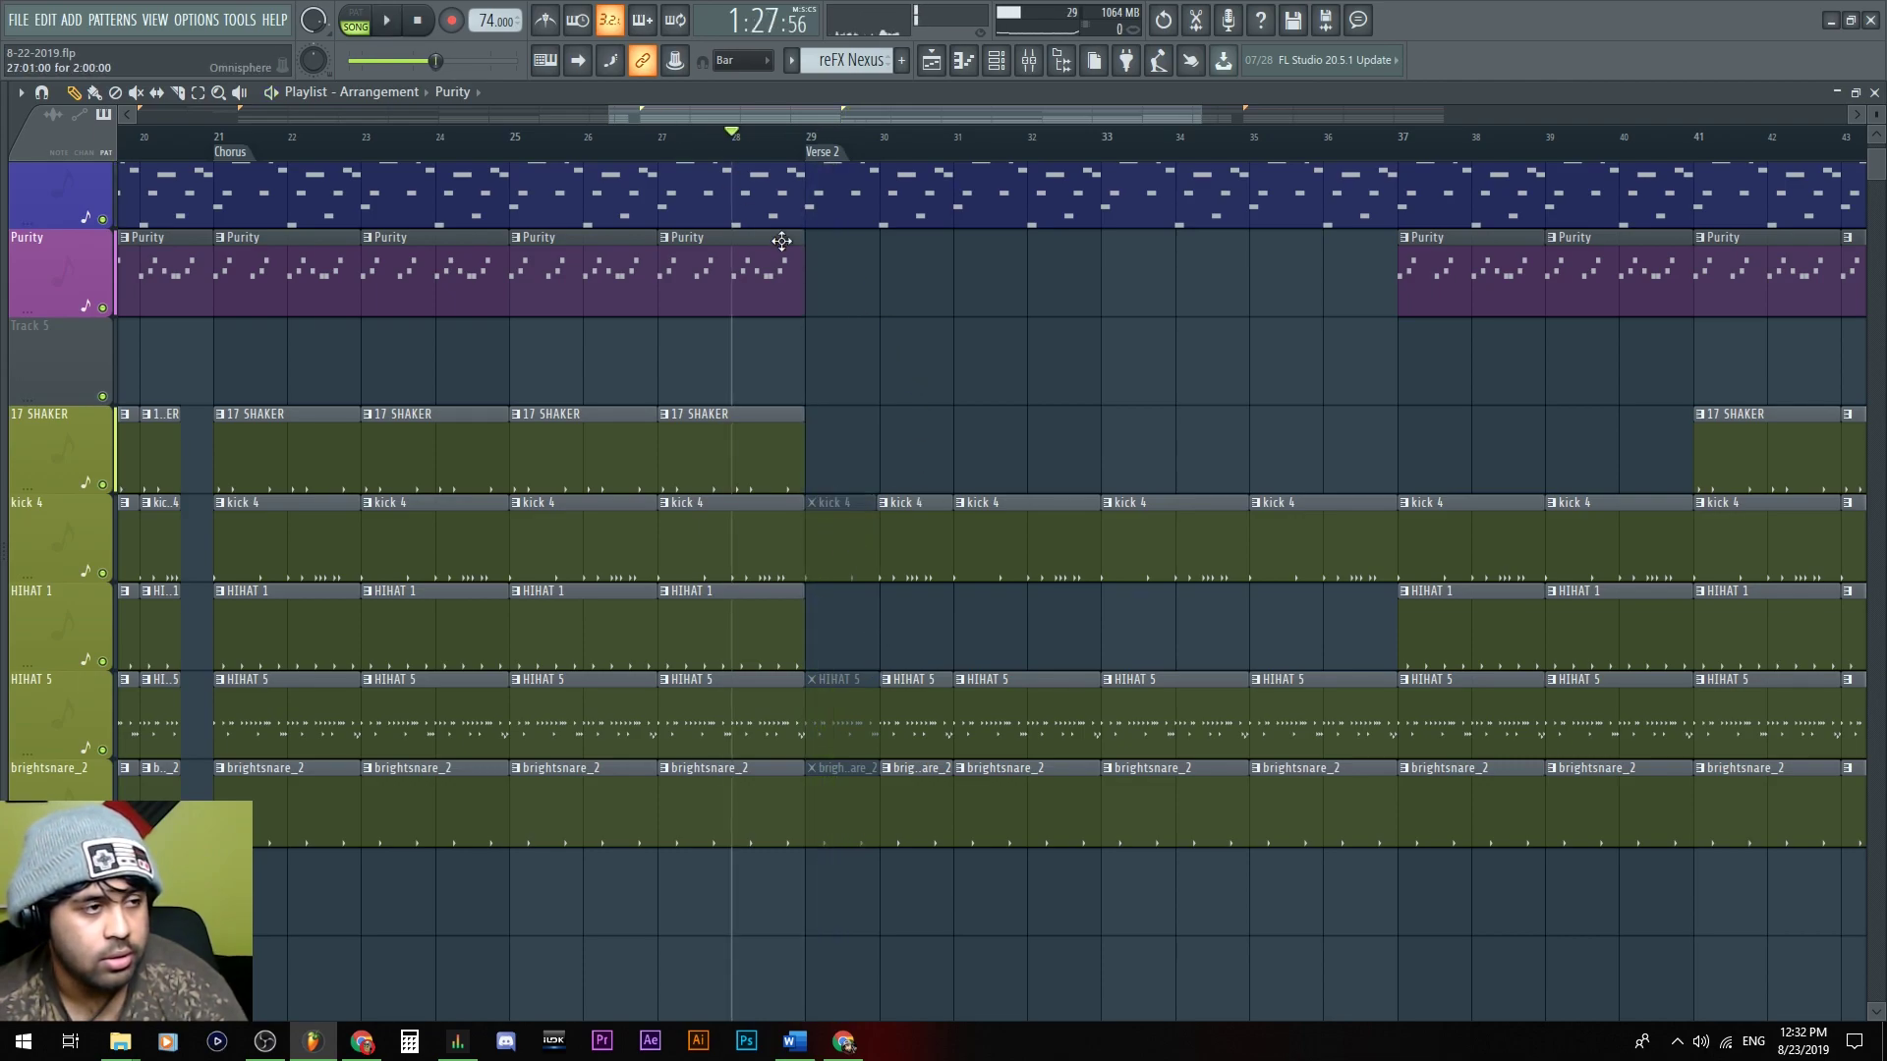
Delete the muted drum slices in bar 29 and extend the start of the HIHAT 5 clip back to just past the middle of bar 29
right_click(830, 580)
right_click(838, 741)
right_click(840, 795)
scroll(889, 697, up, 2)
drag(881, 697, 813, 674)
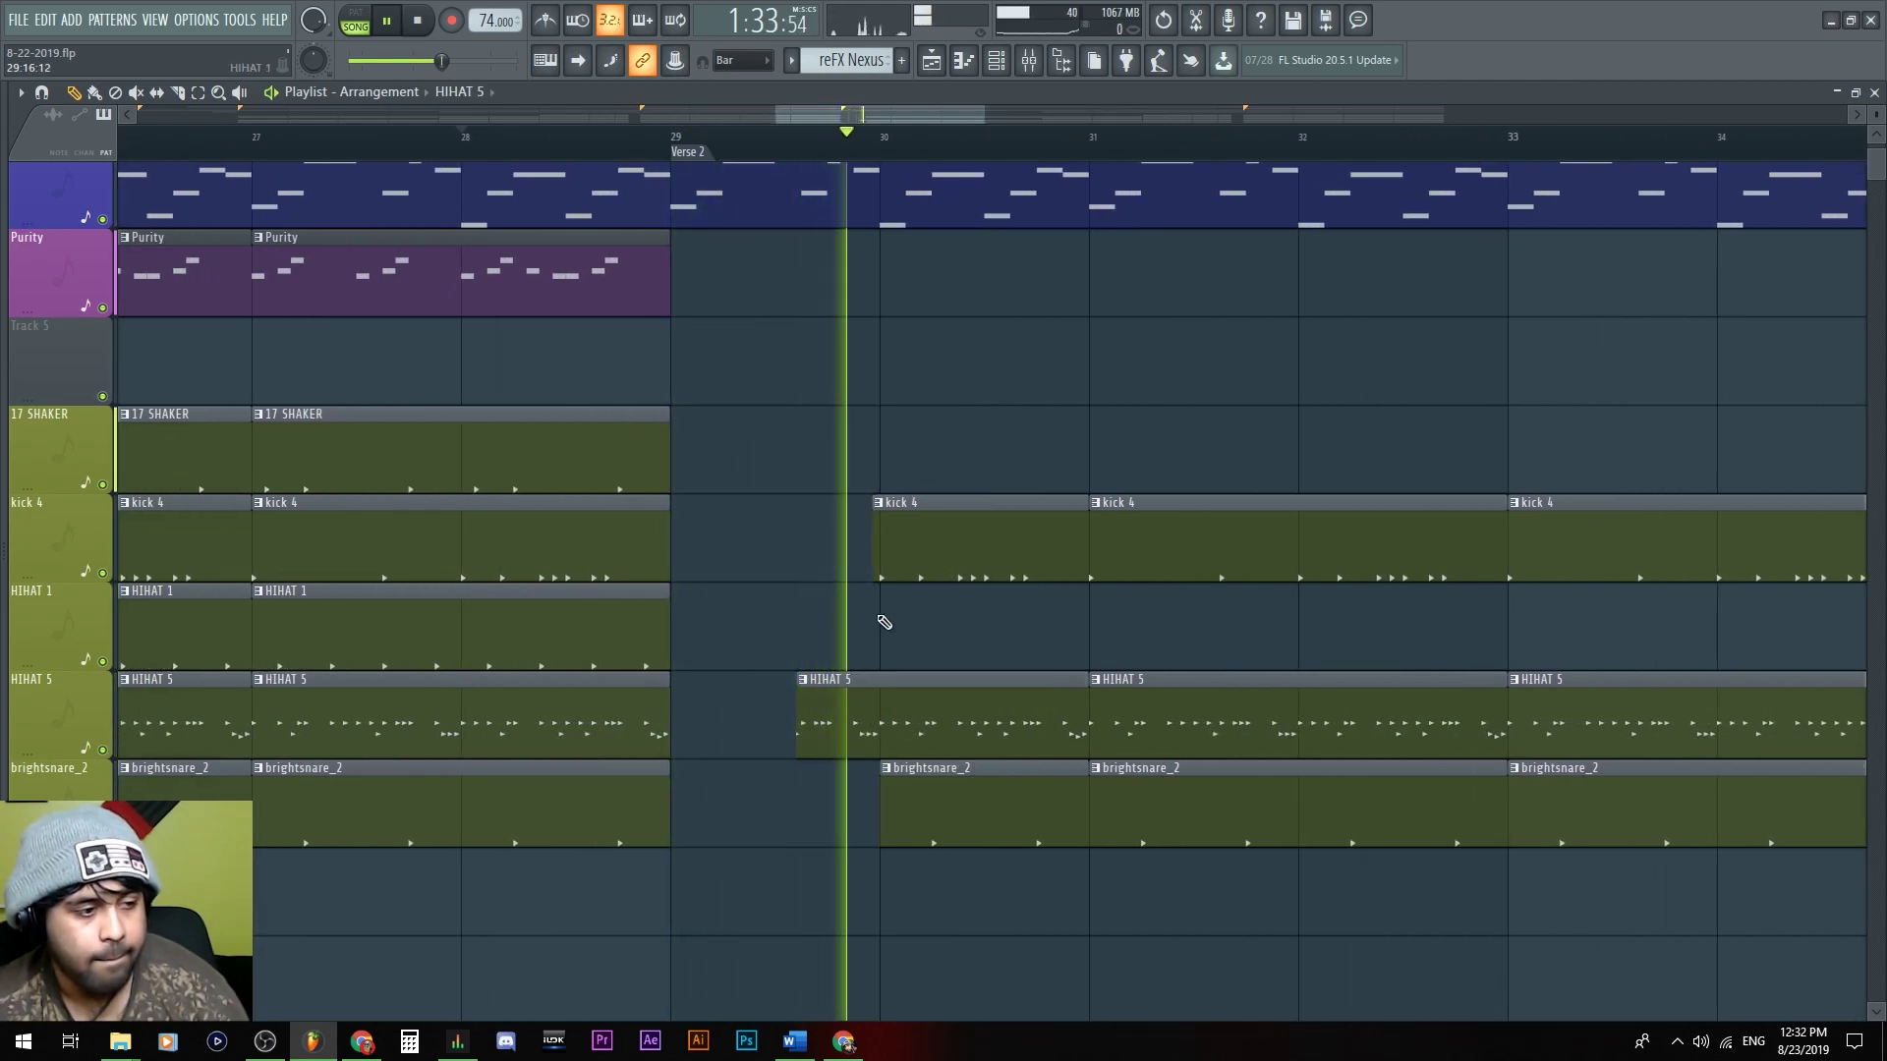
key(space)
scroll(843, 338, down, 2)
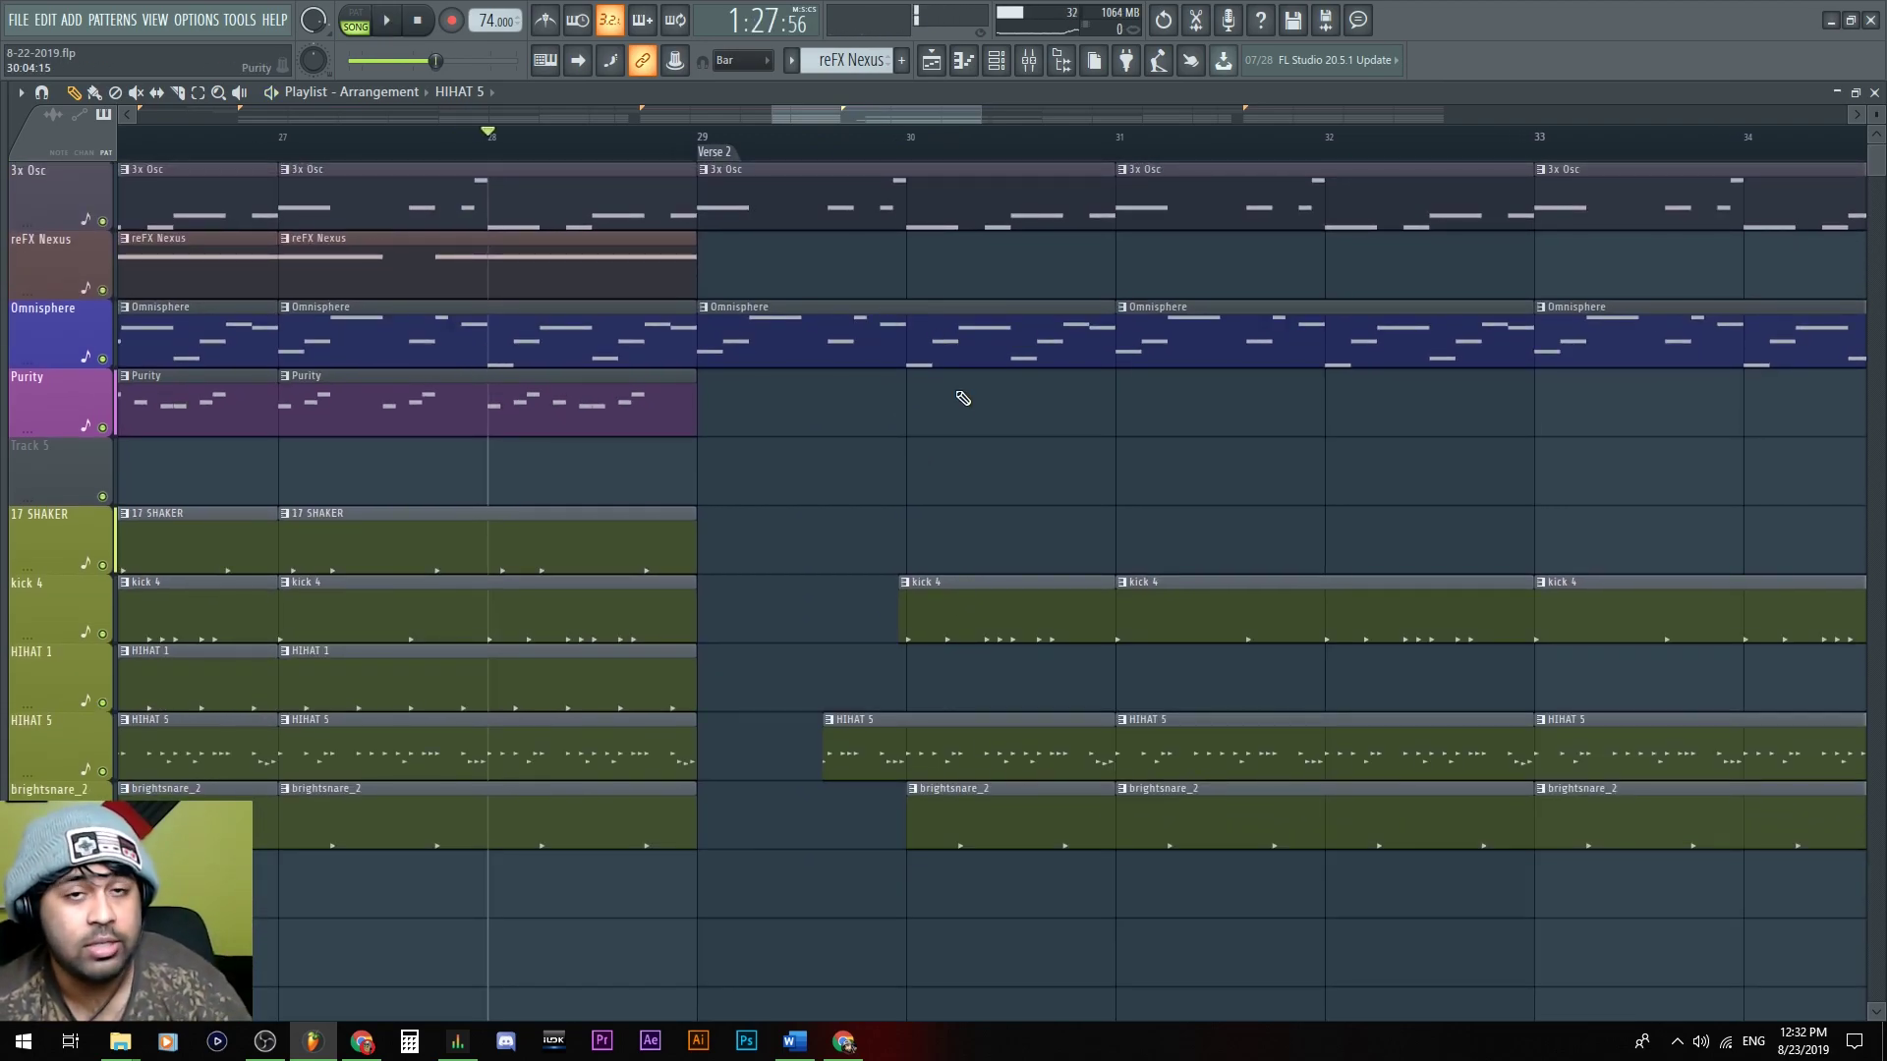
Load Gross Beat into the first effect slot of the Omnisphere mixer track
scroll(833, 450, down, 5)
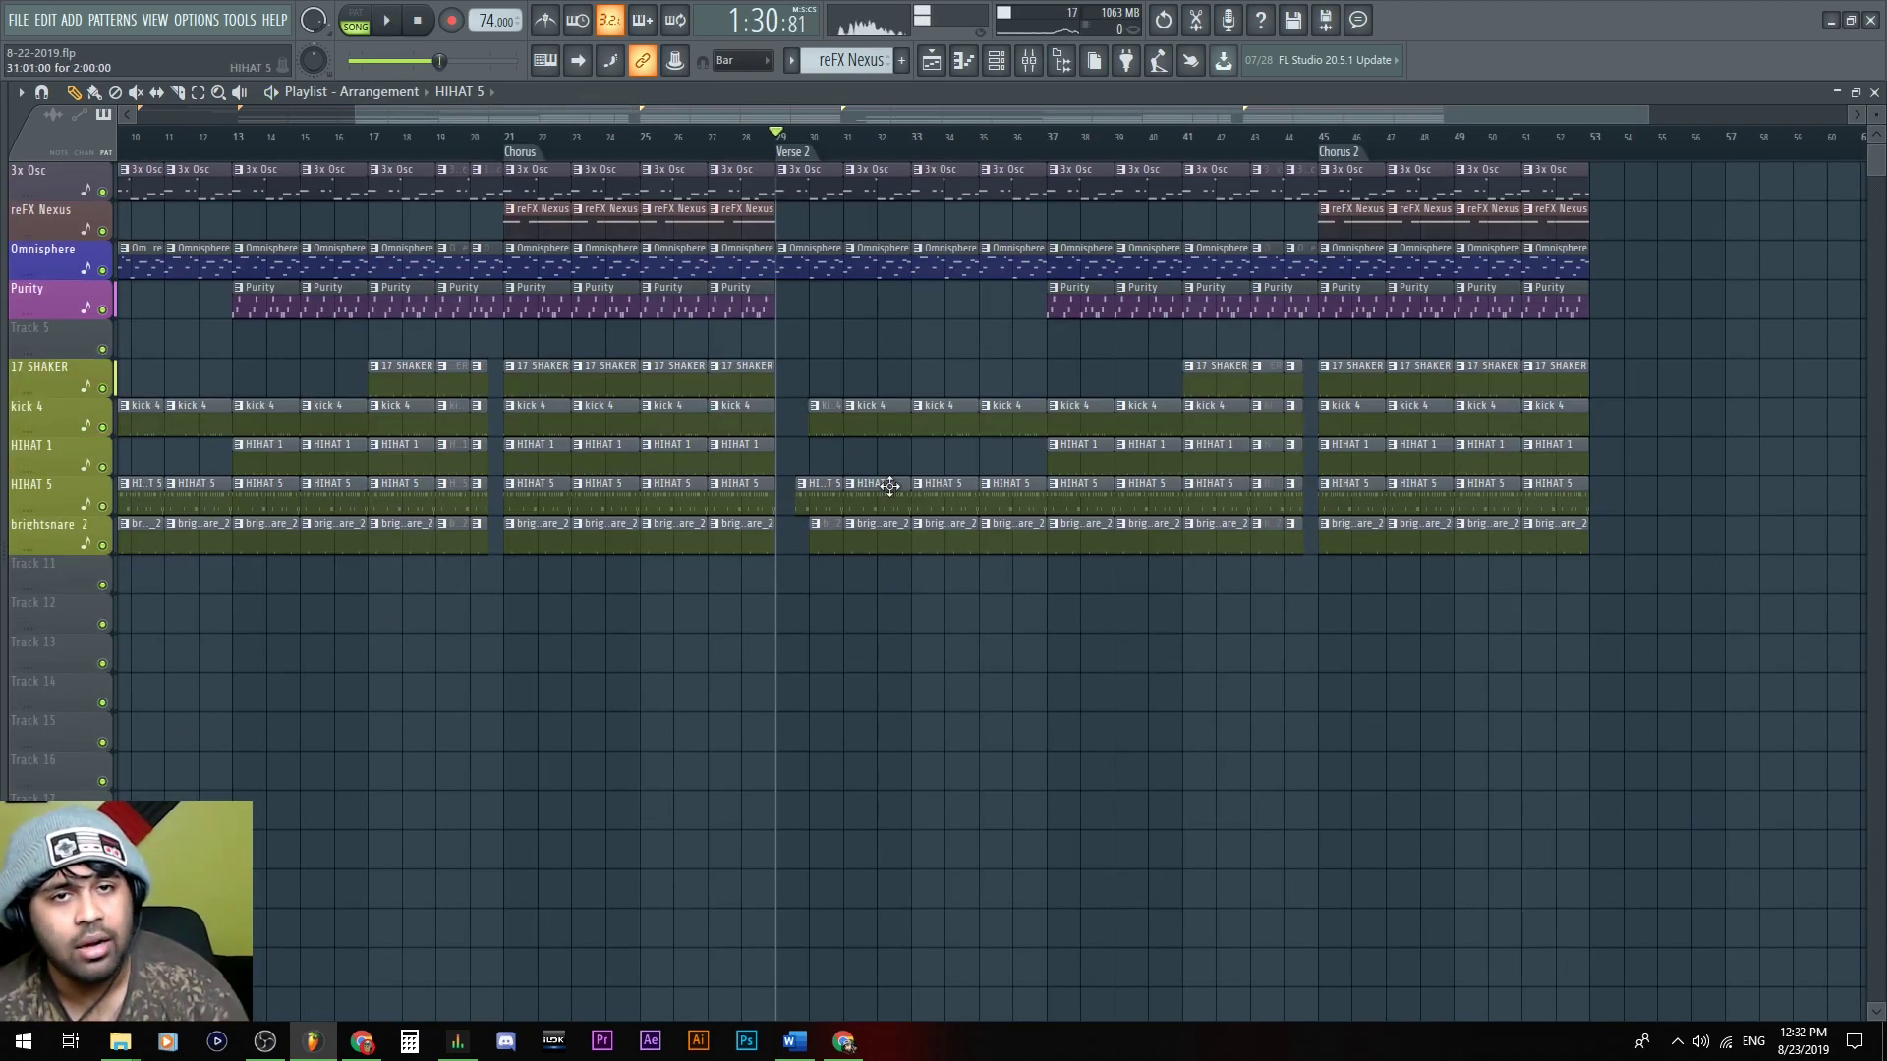
scroll(881, 458, left, 5)
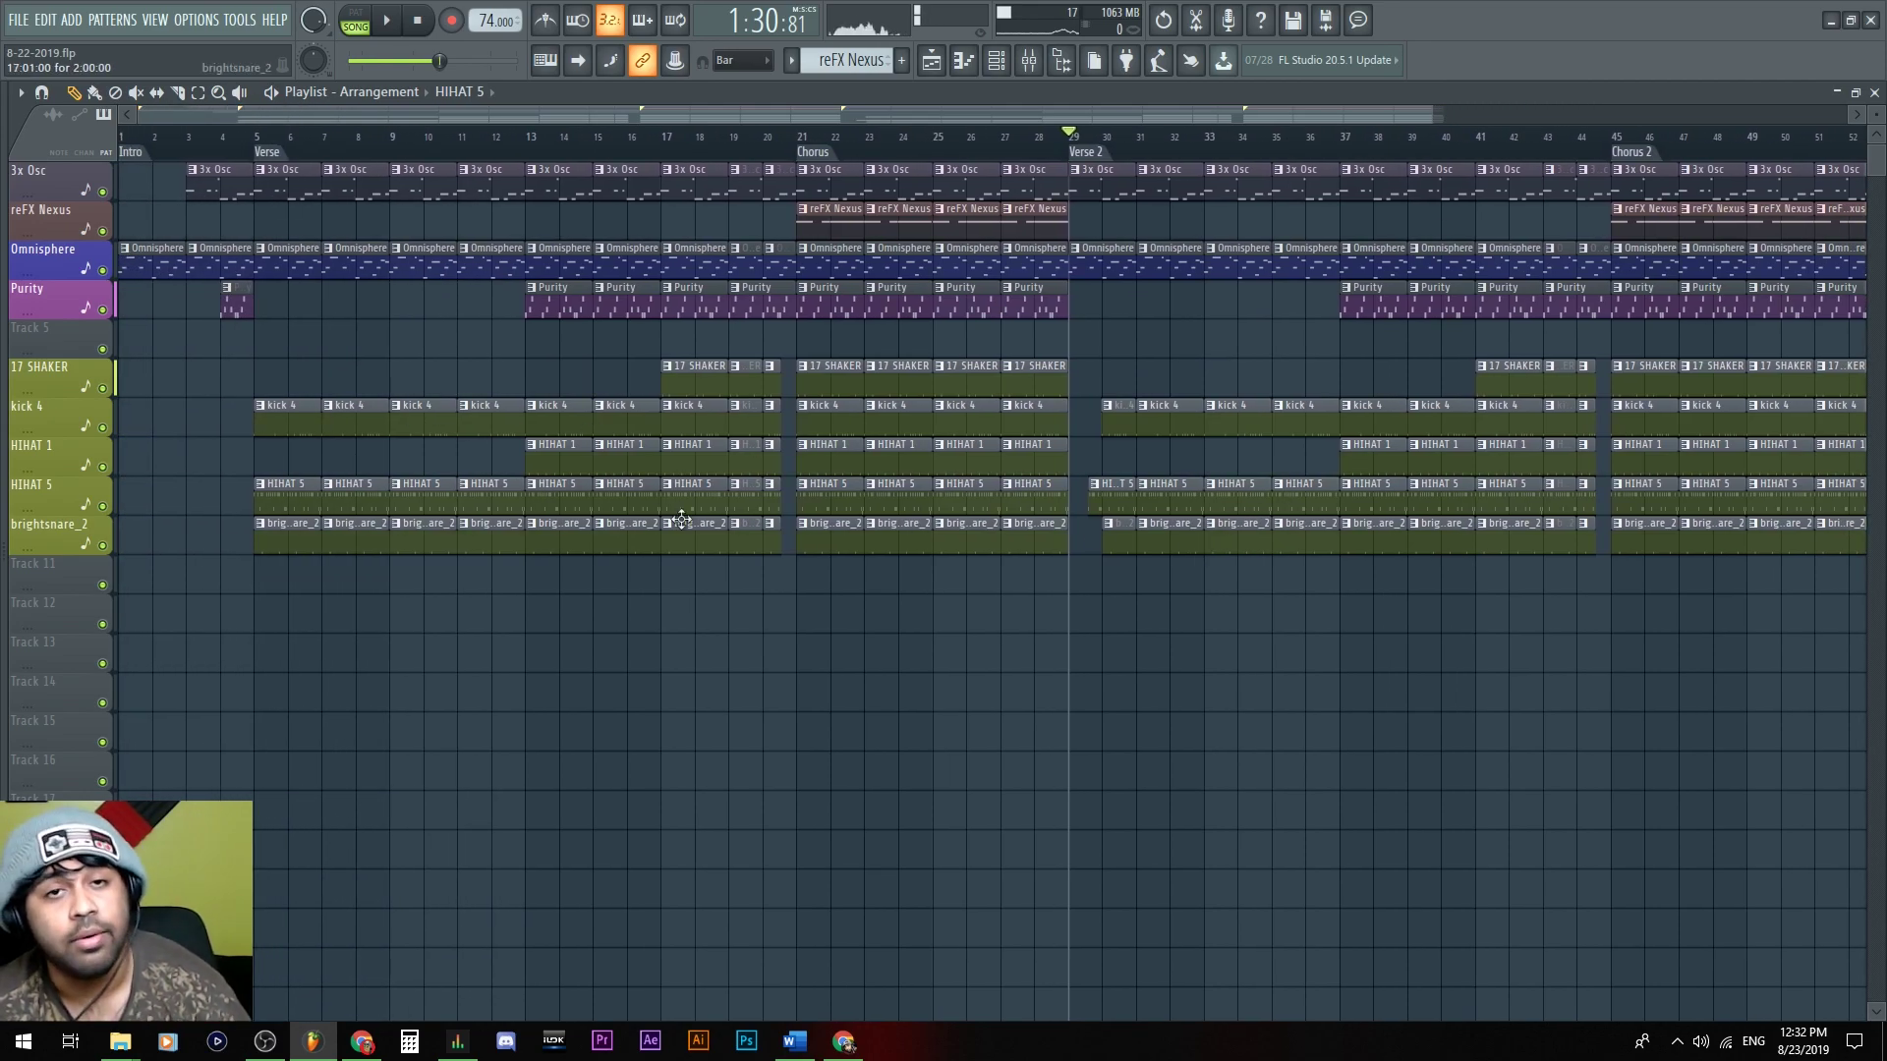
scroll(1215, 403, up, 3)
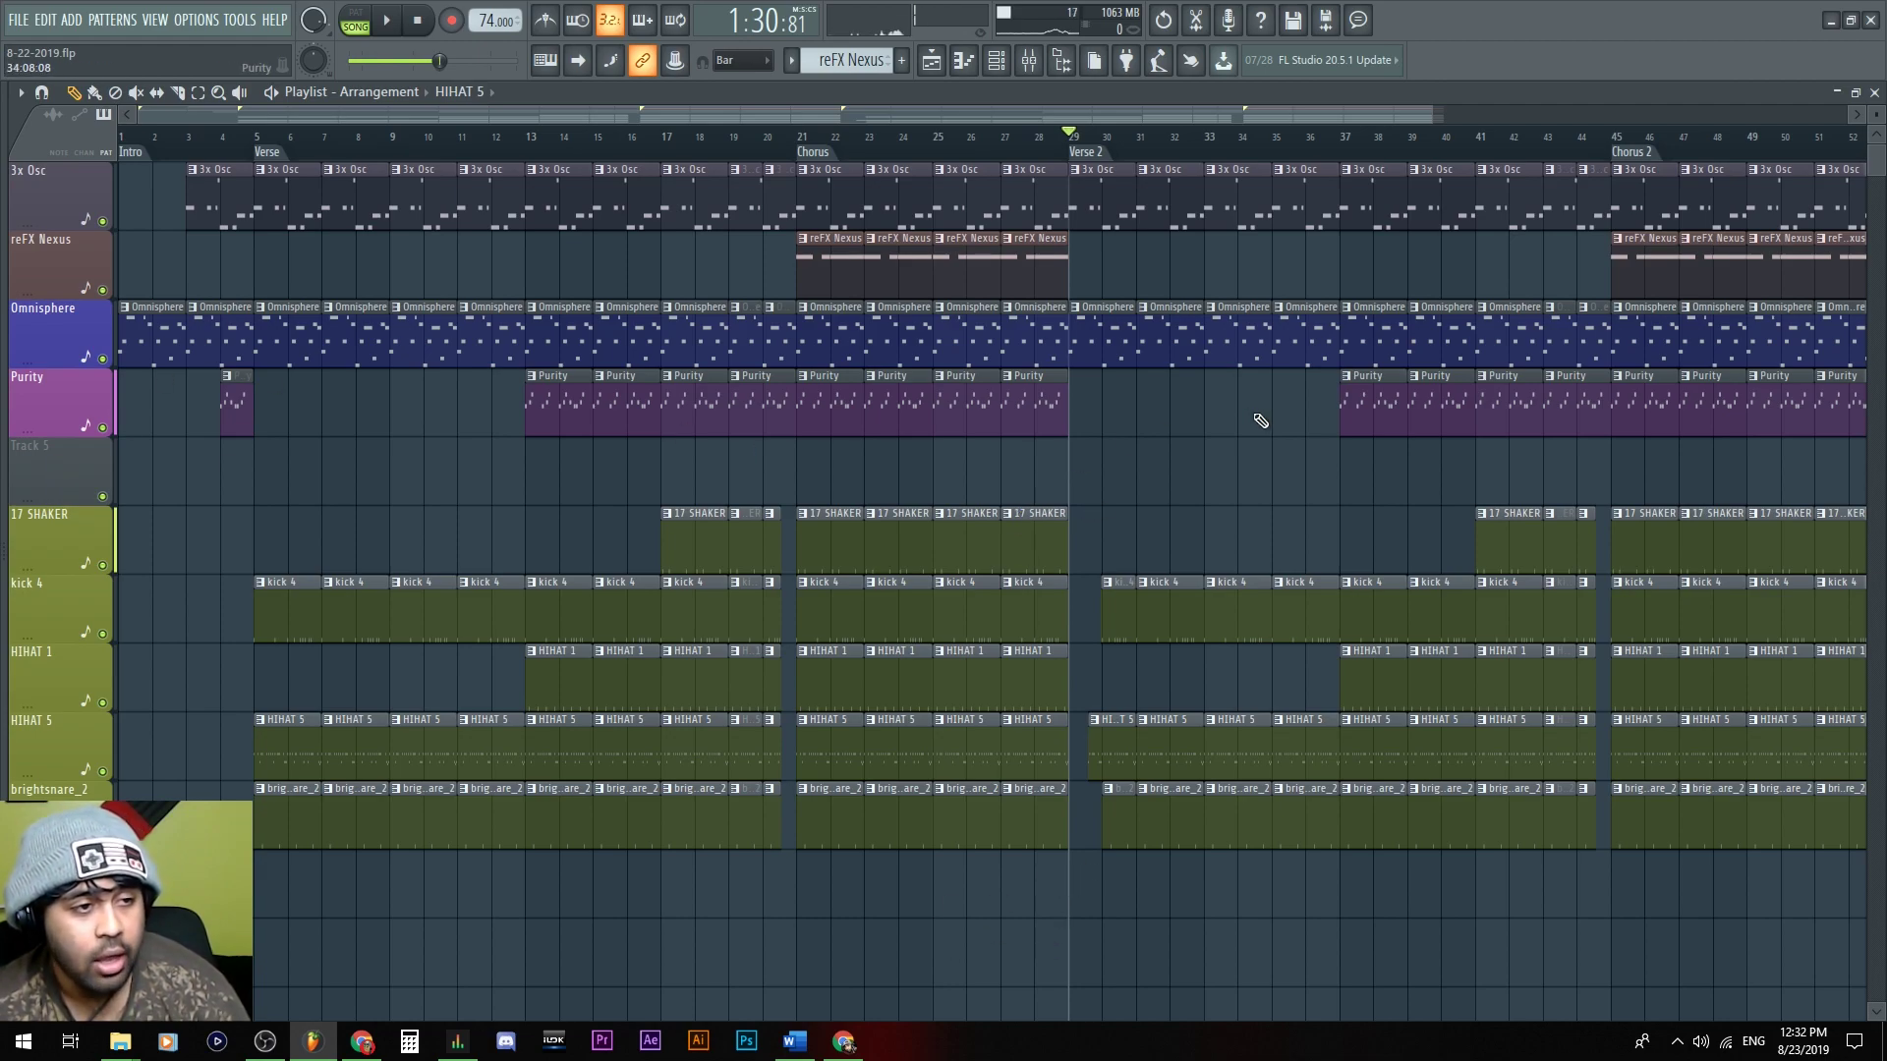
key(F9)
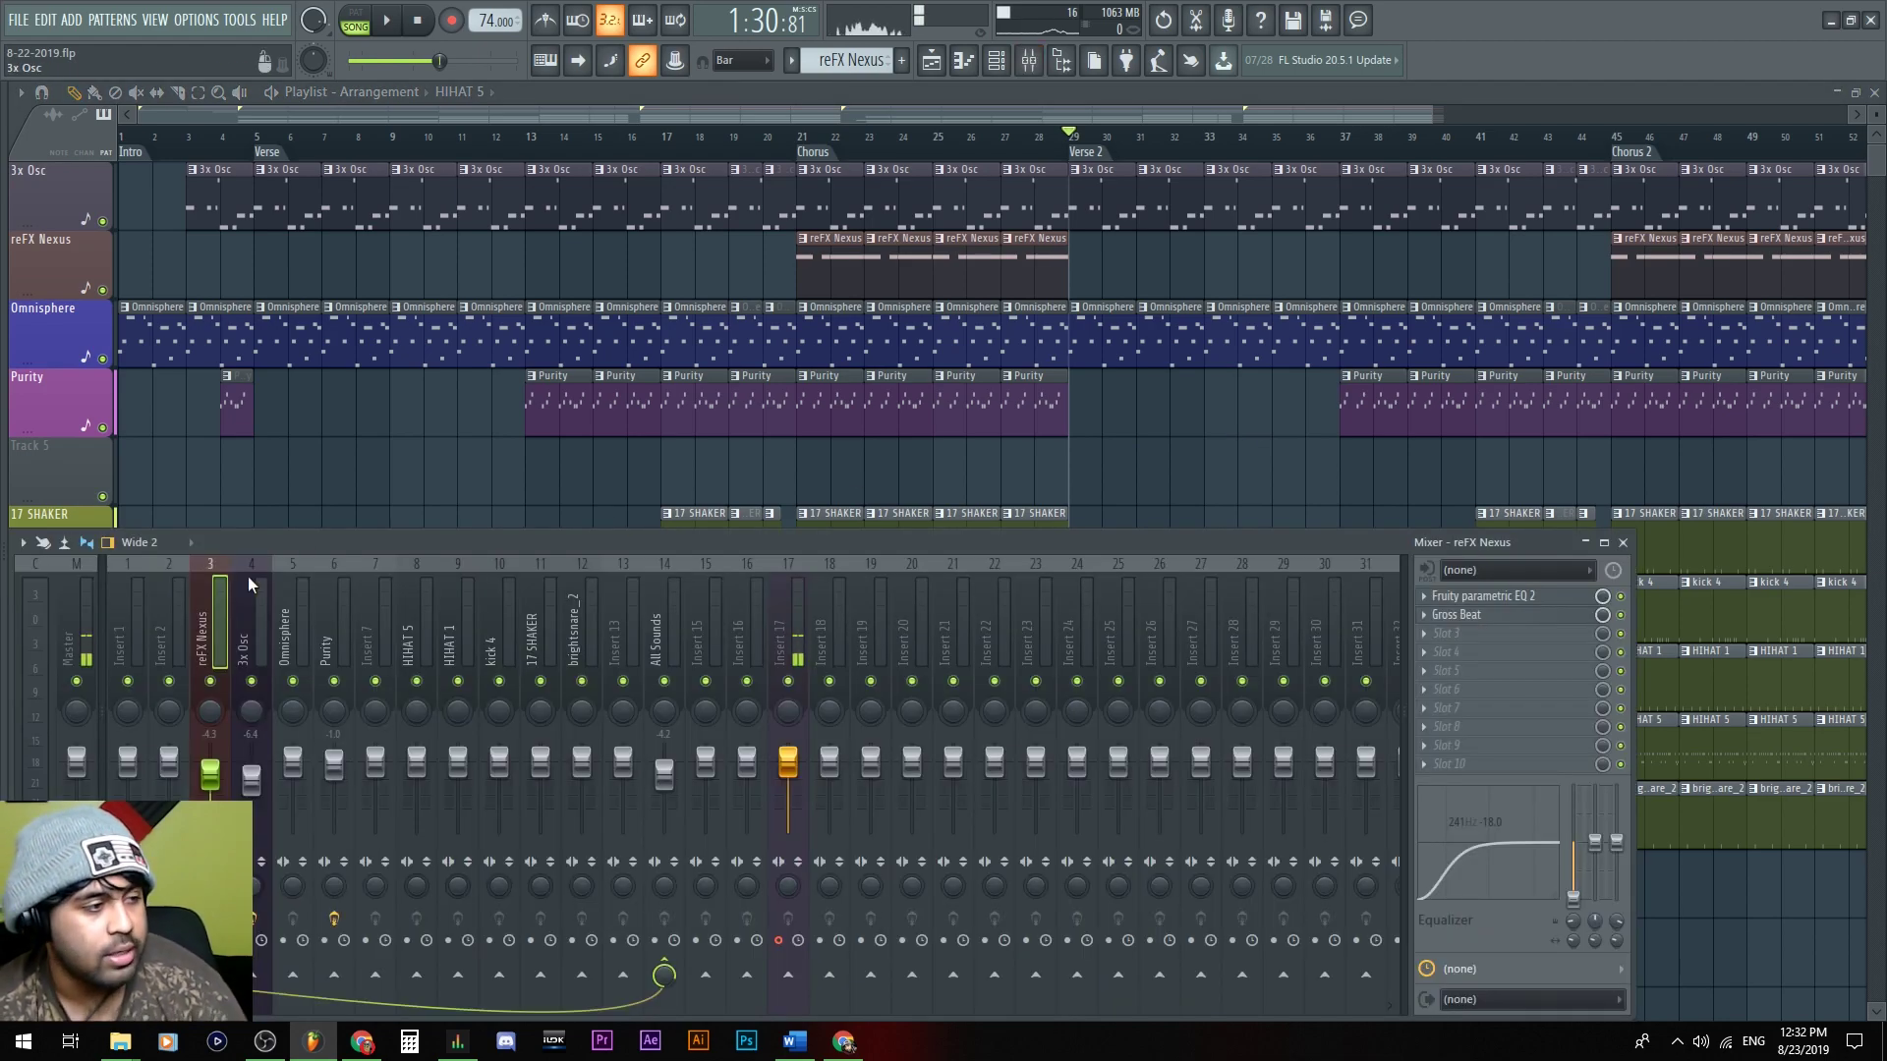
click(283, 617)
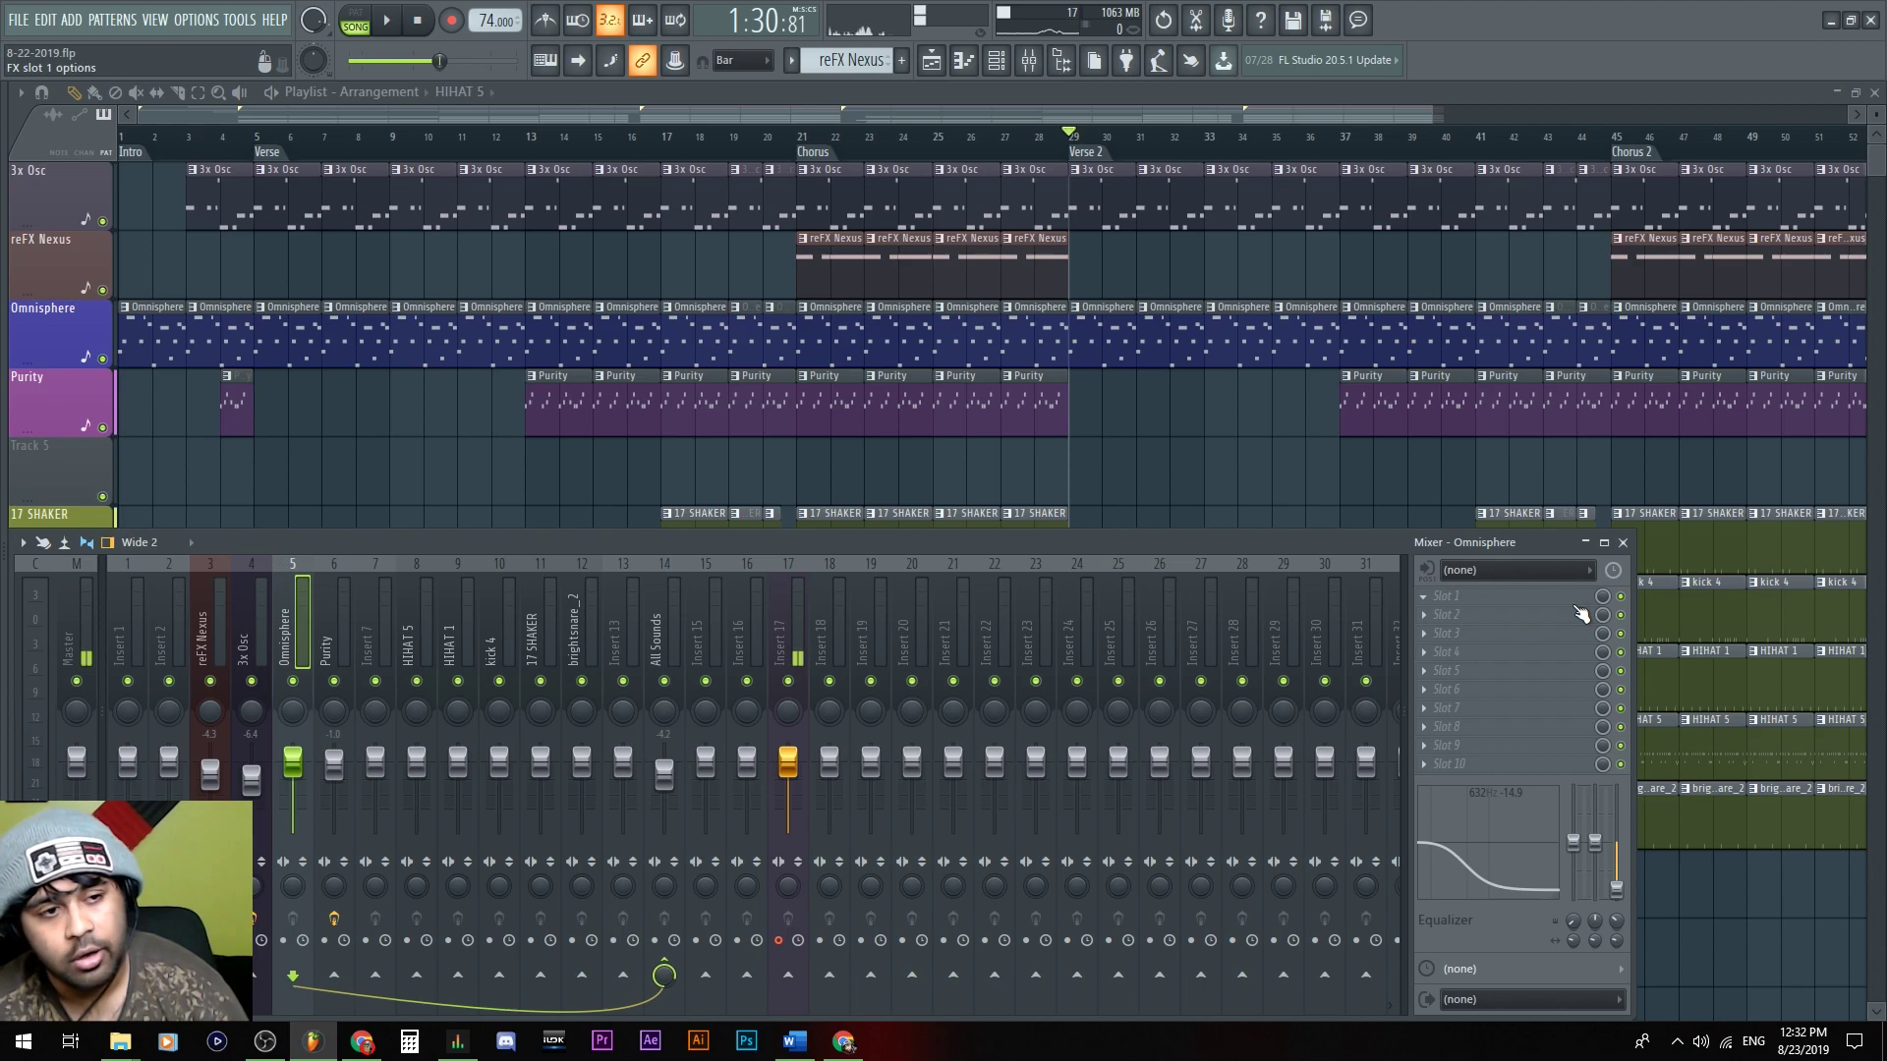
click(1474, 595)
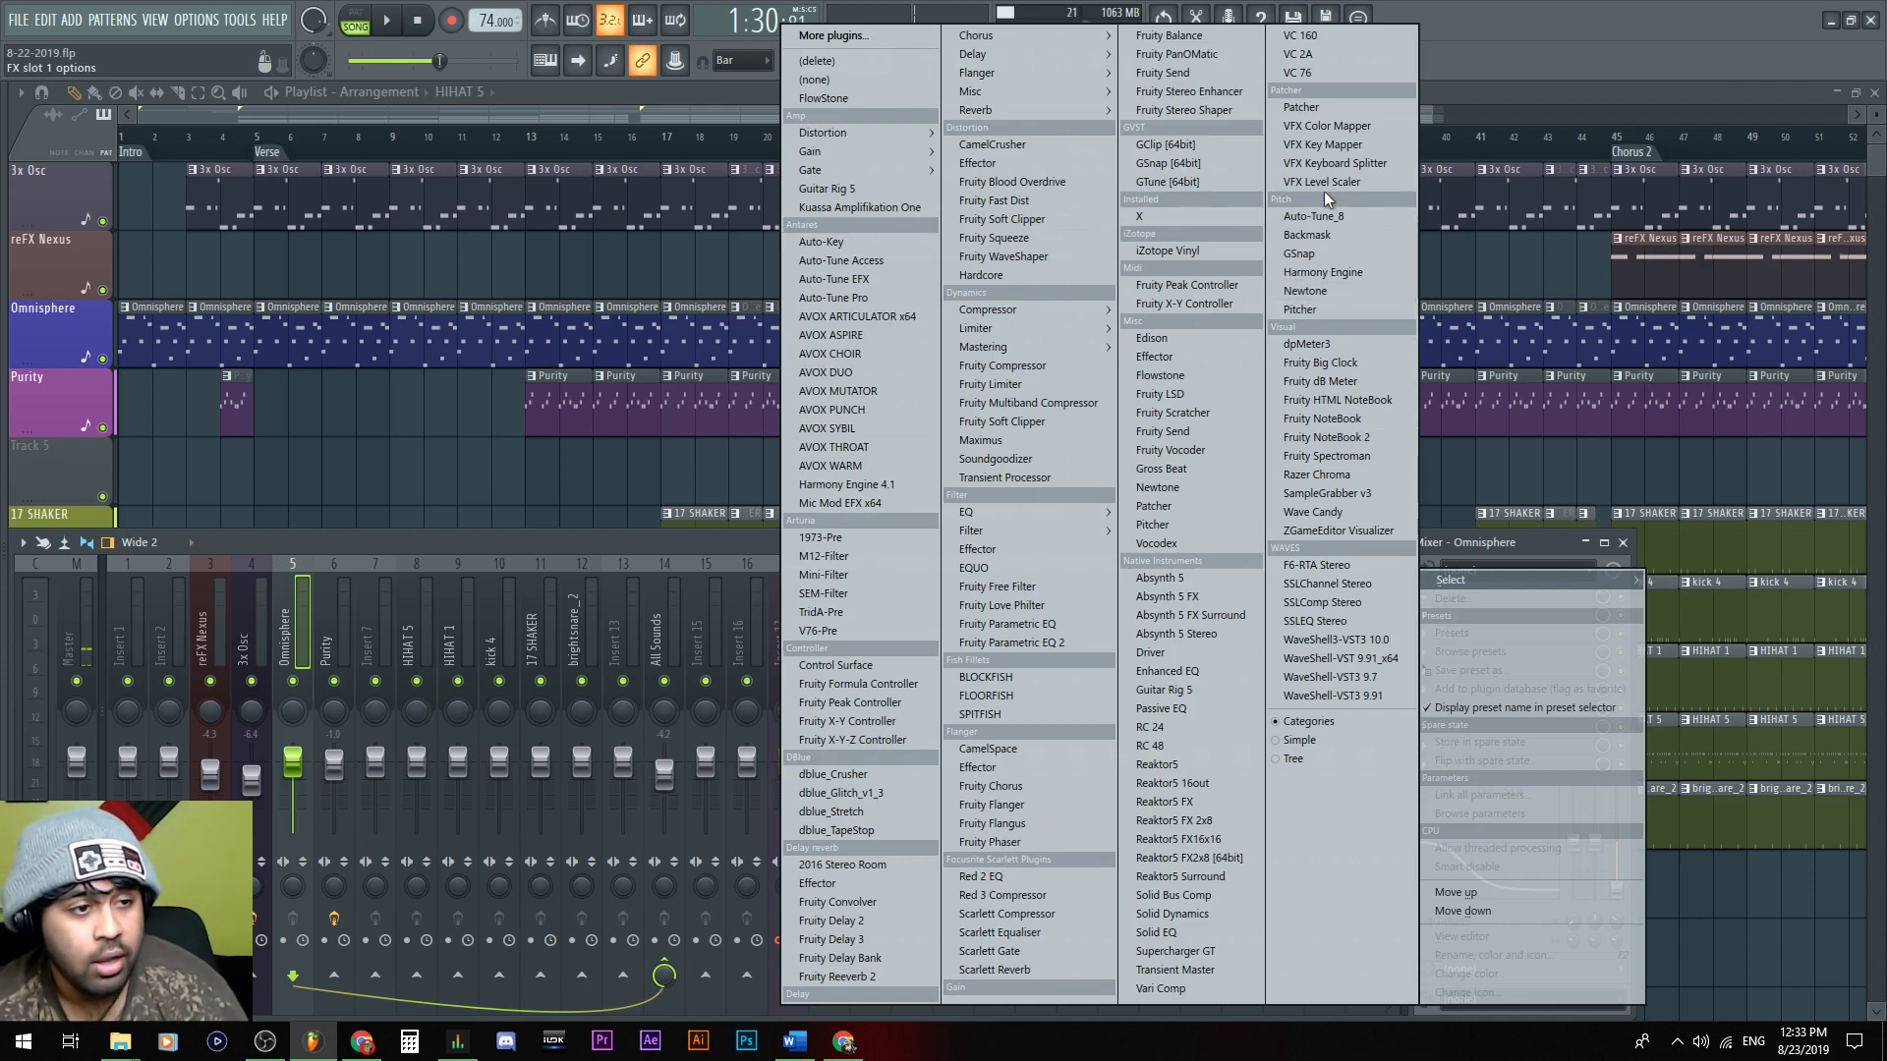
click(1216, 464)
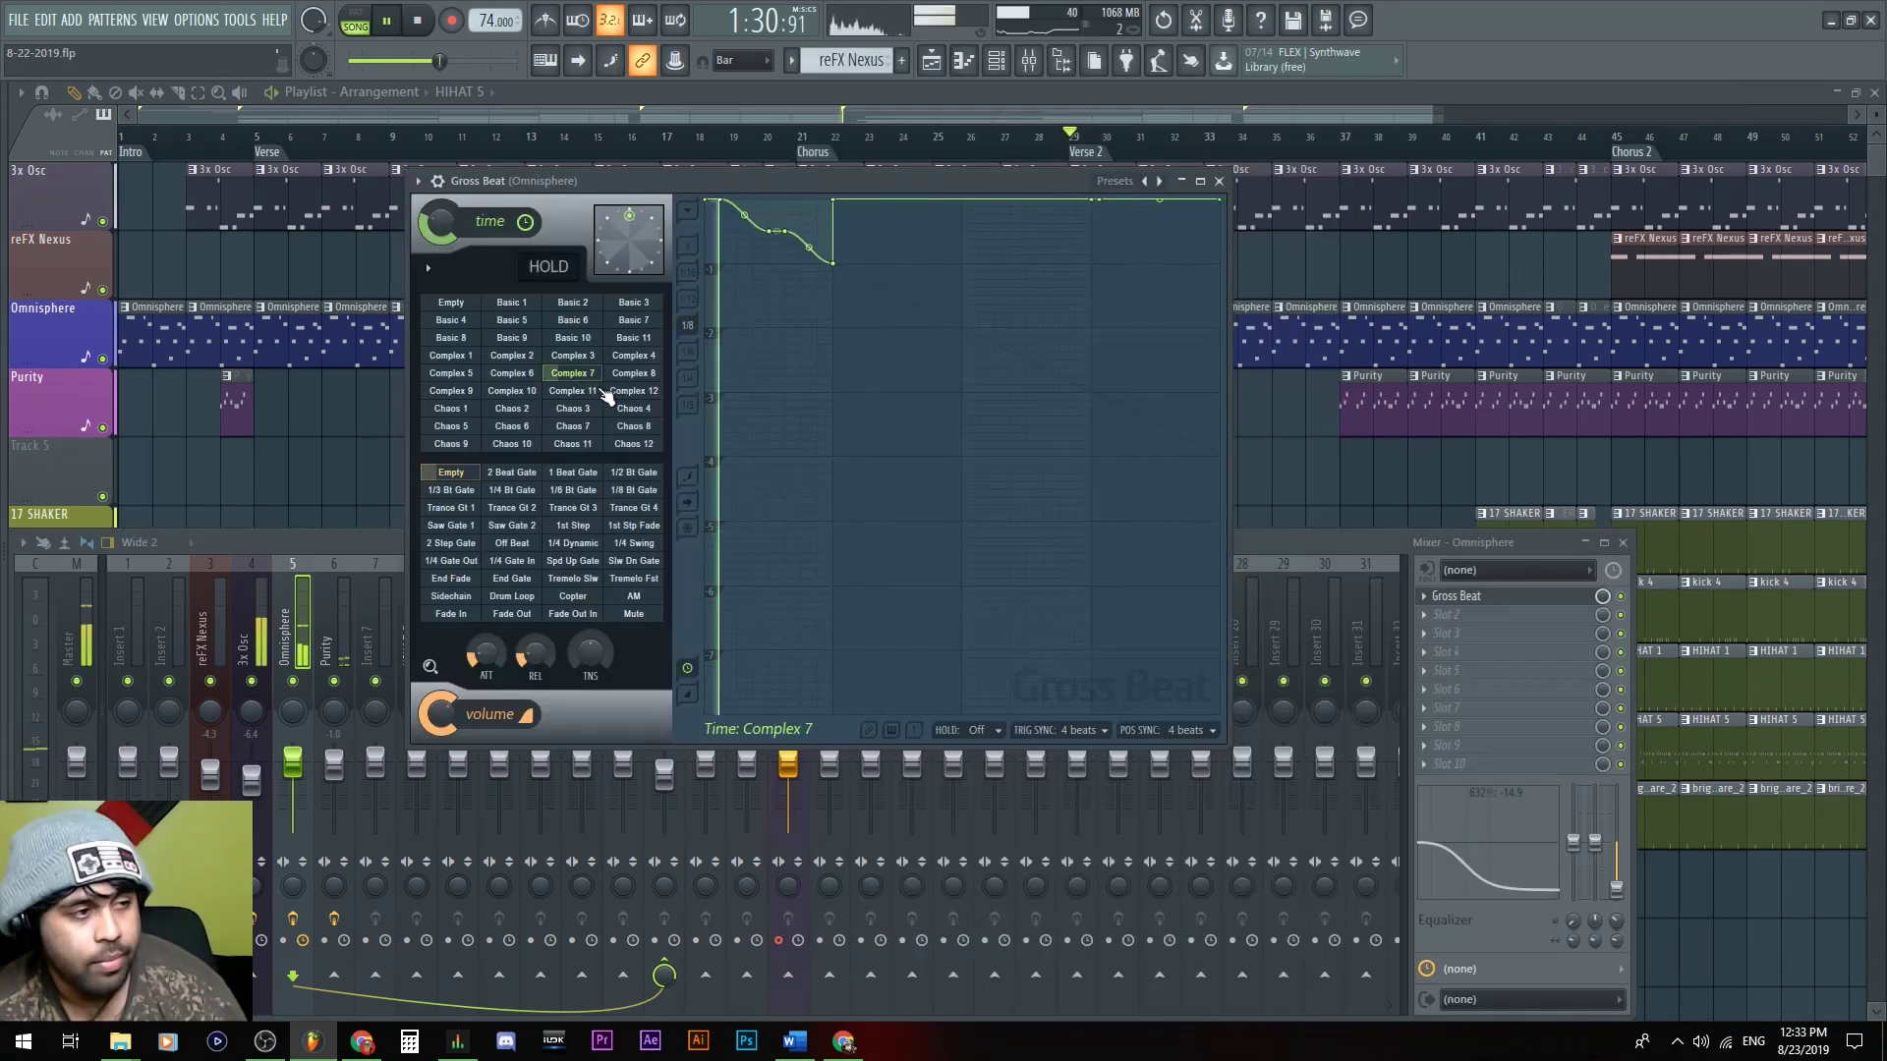
Audition Gross Beat time presets on the Omnisphere during playback and choose Complex 2
click(511, 337)
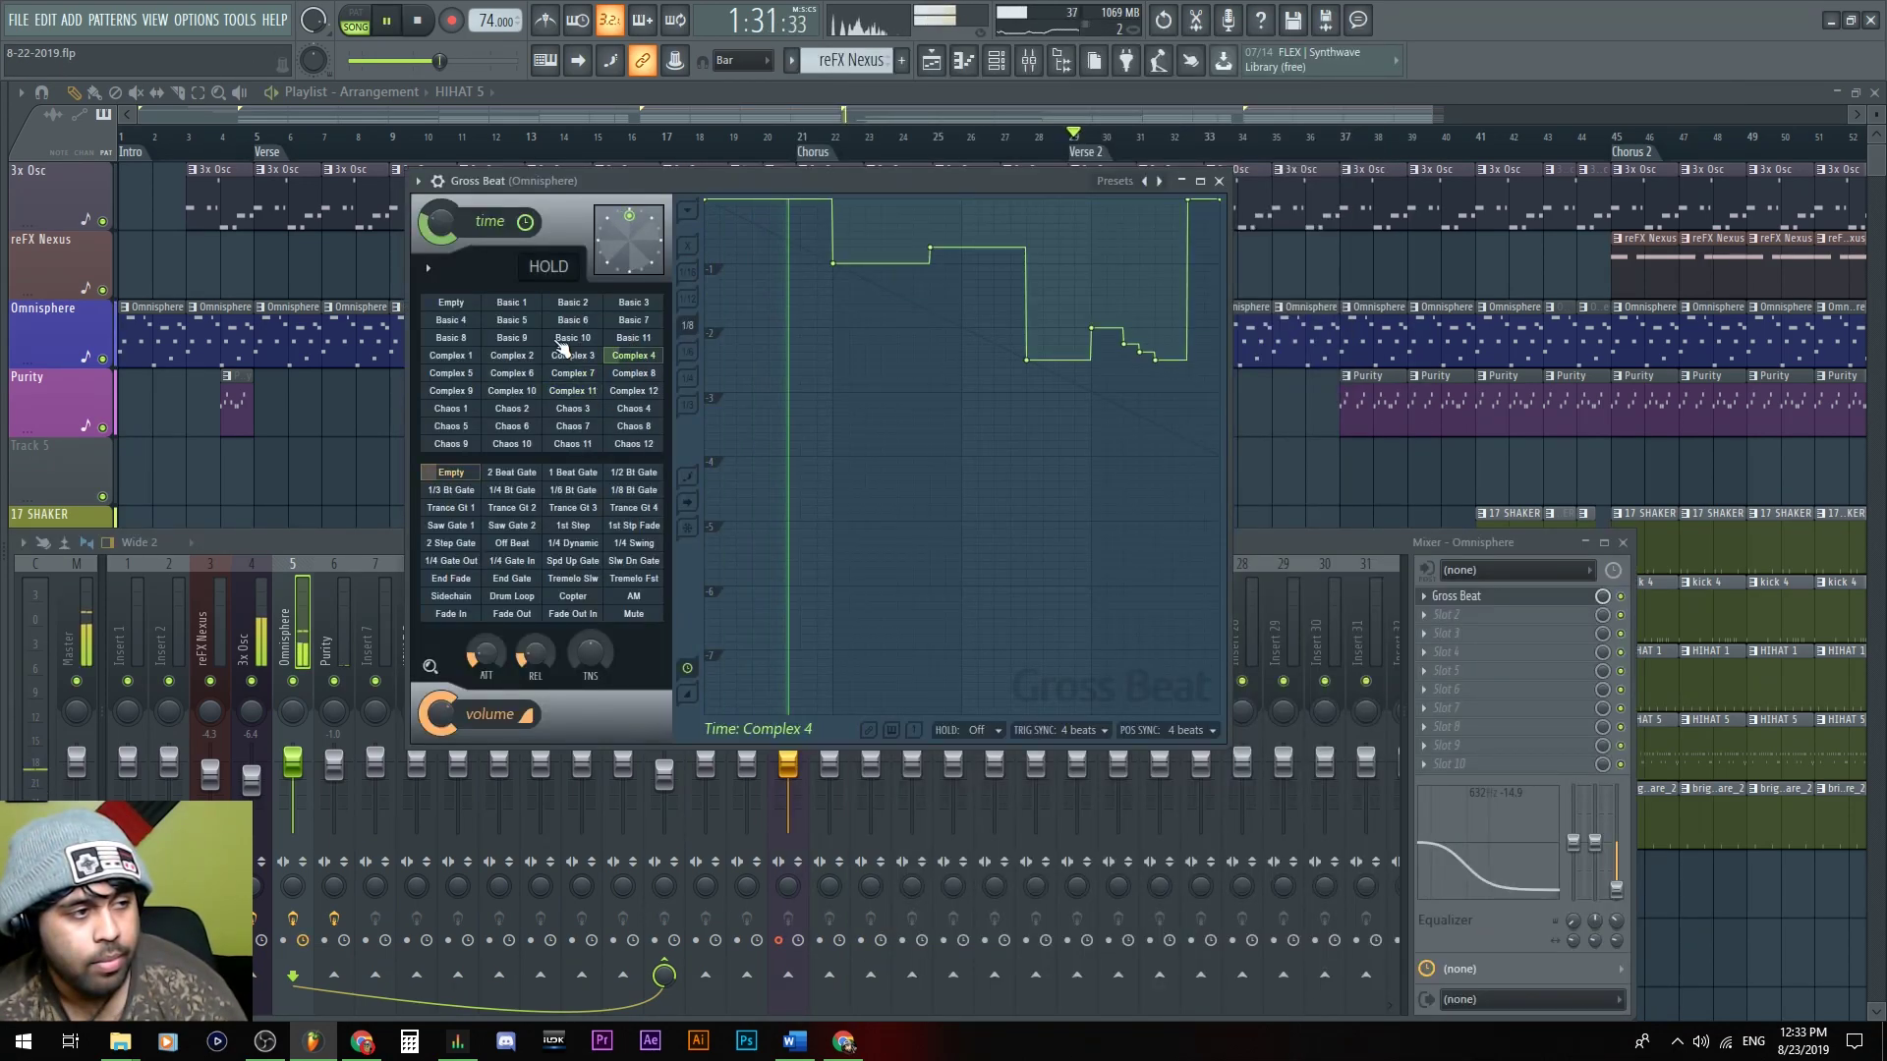
click(511, 355)
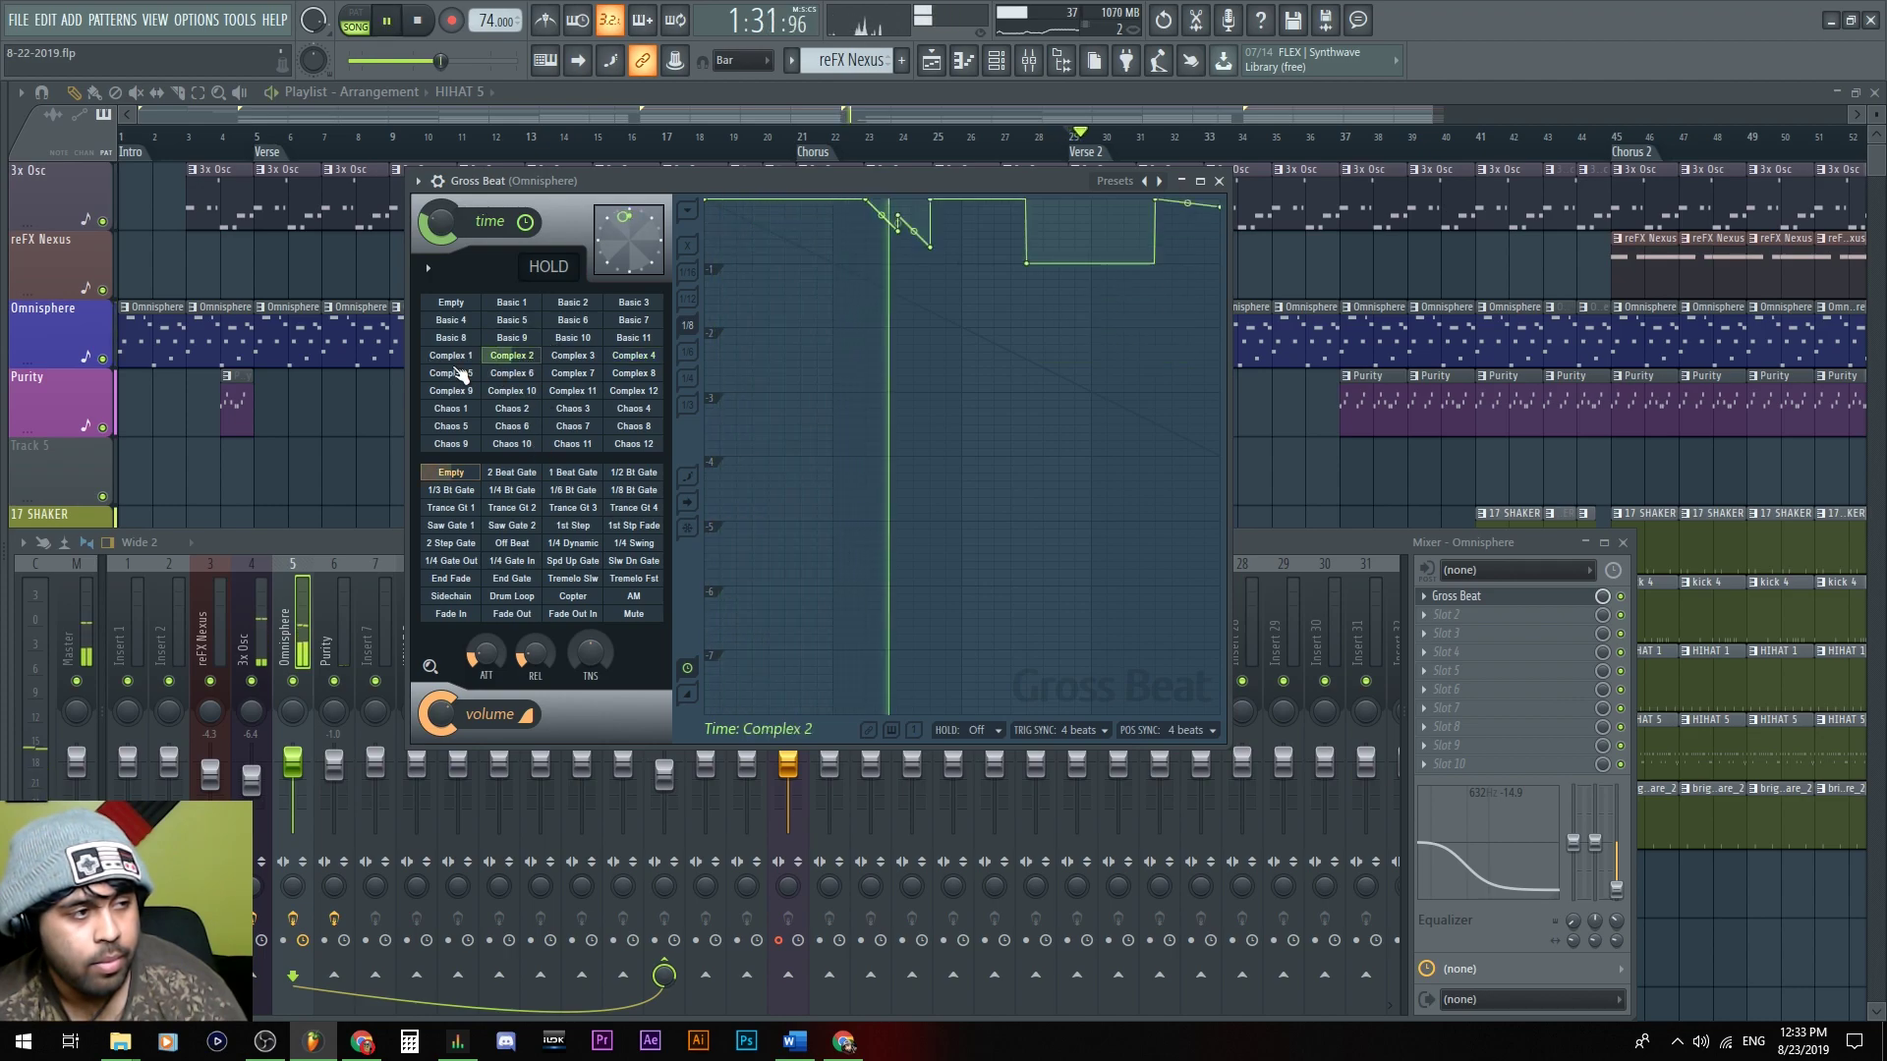
key(space)
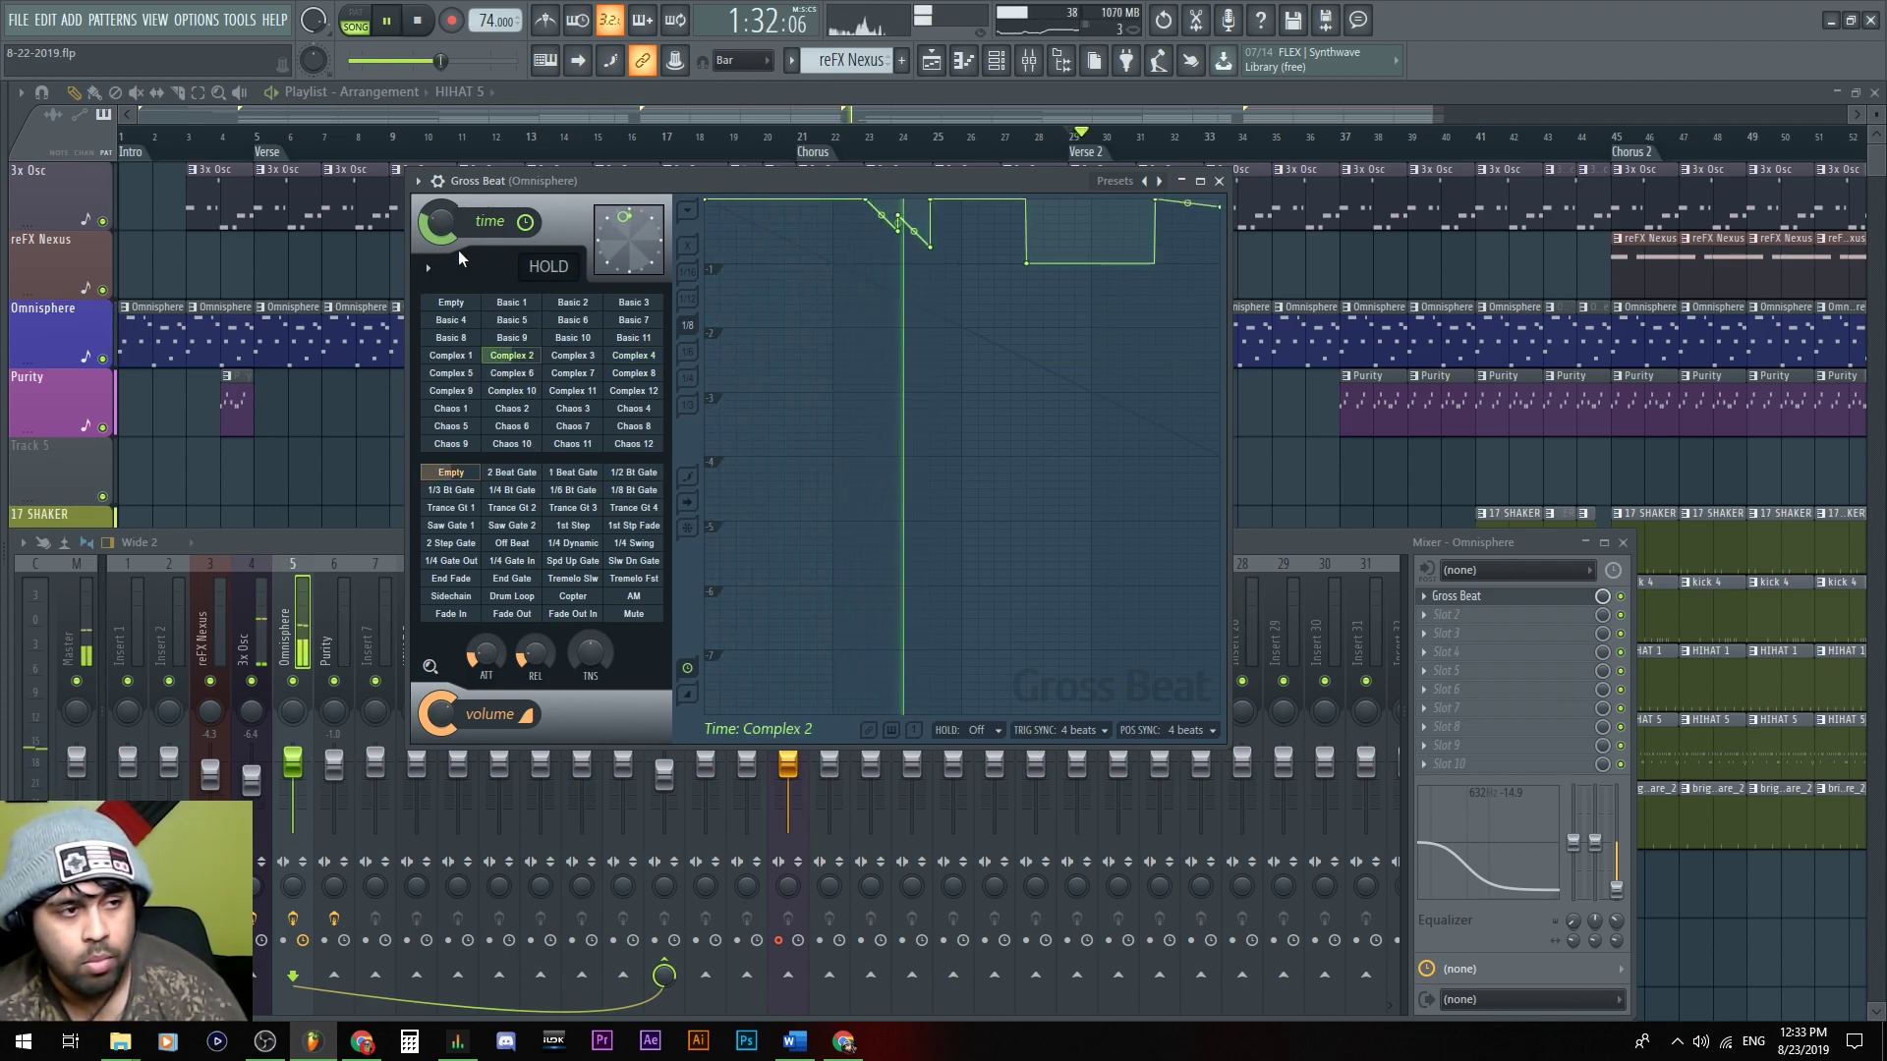
scroll(437, 236, down, 2)
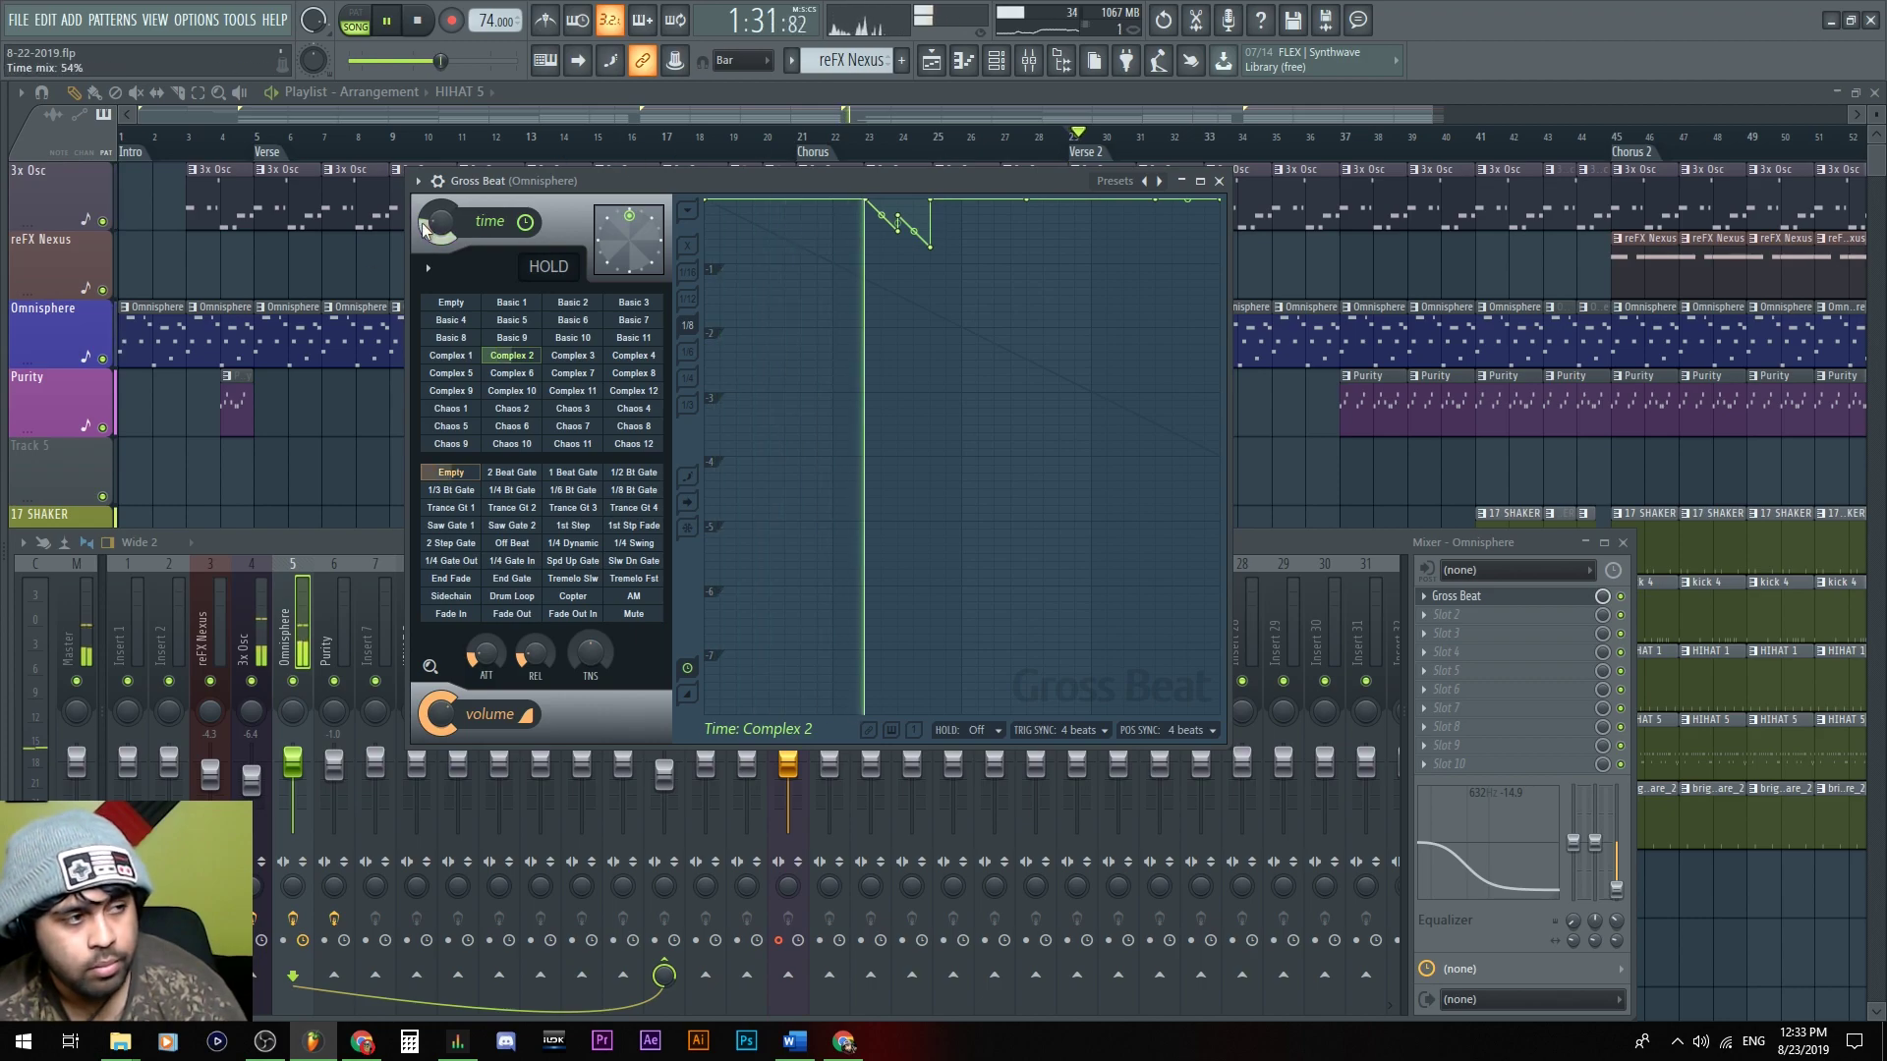
key(space)
click(1541, 599)
key(F9)
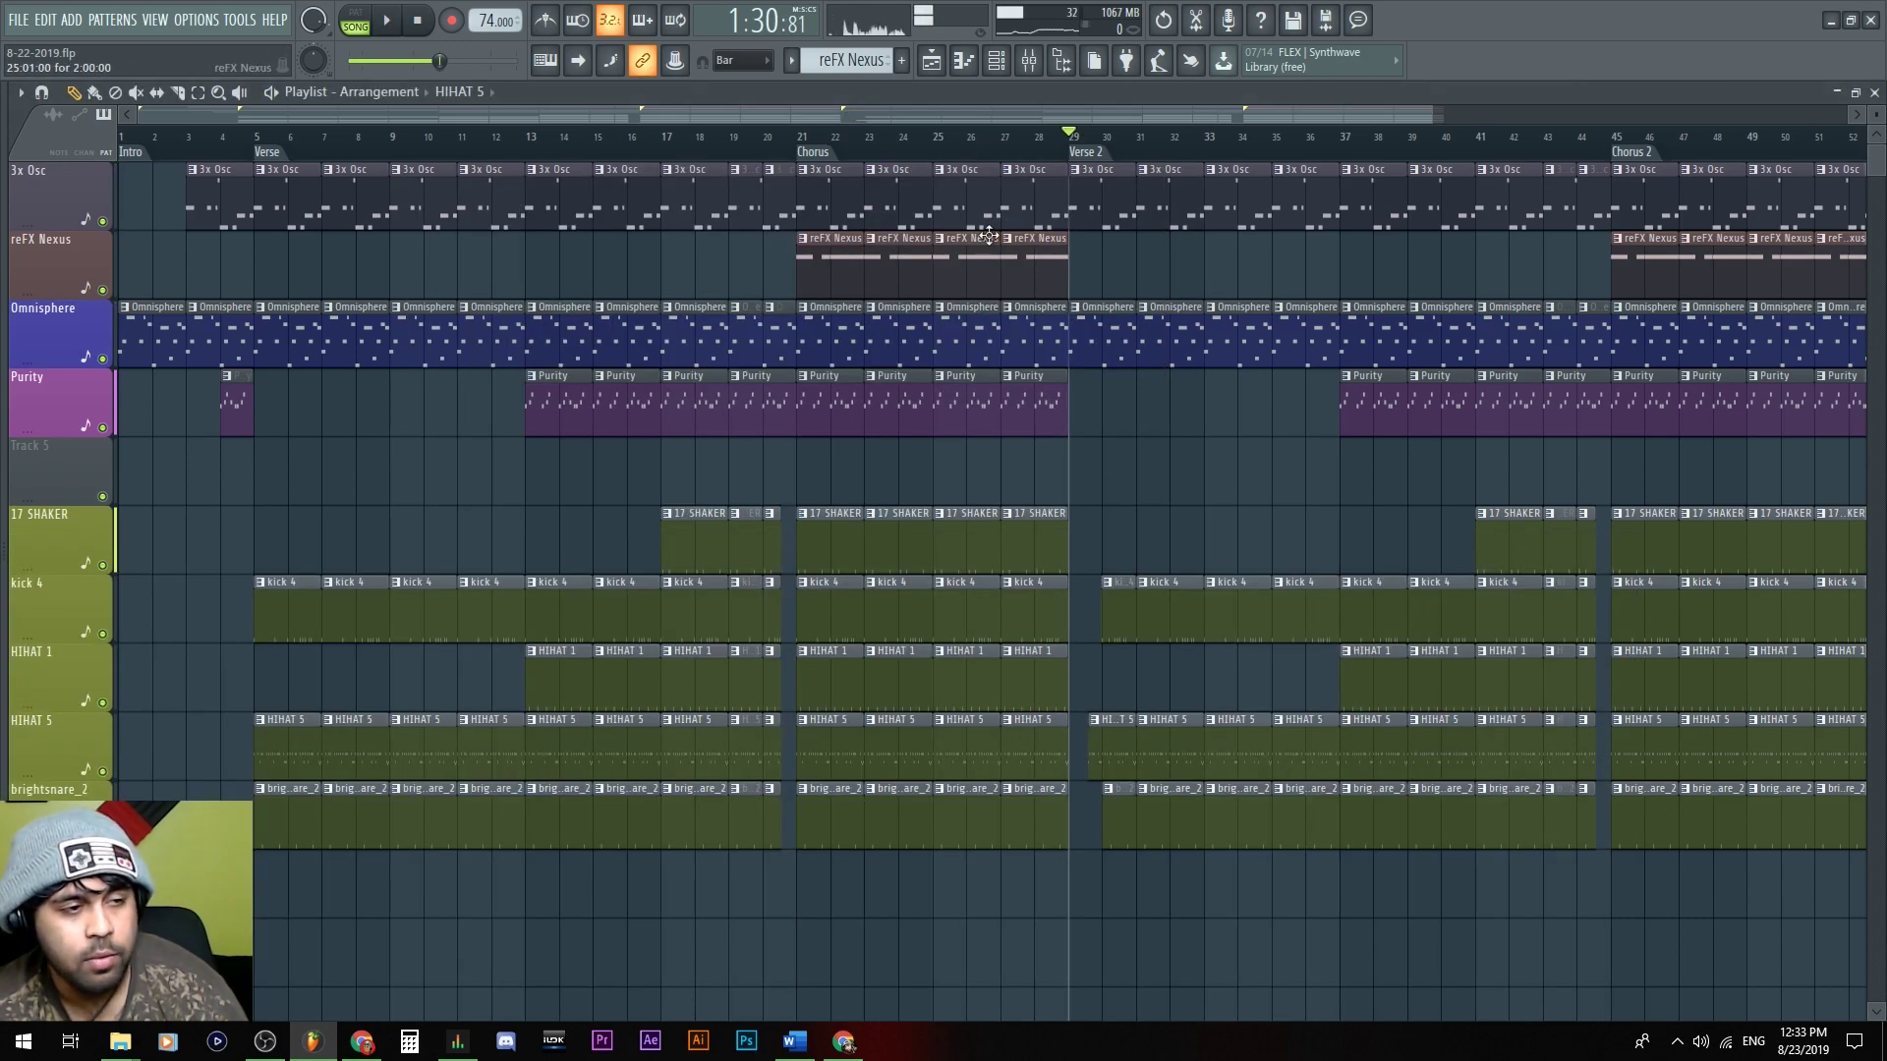
Create an automation clip for the Gross Beat mix level on the Omnisphere mixer track
key(F9)
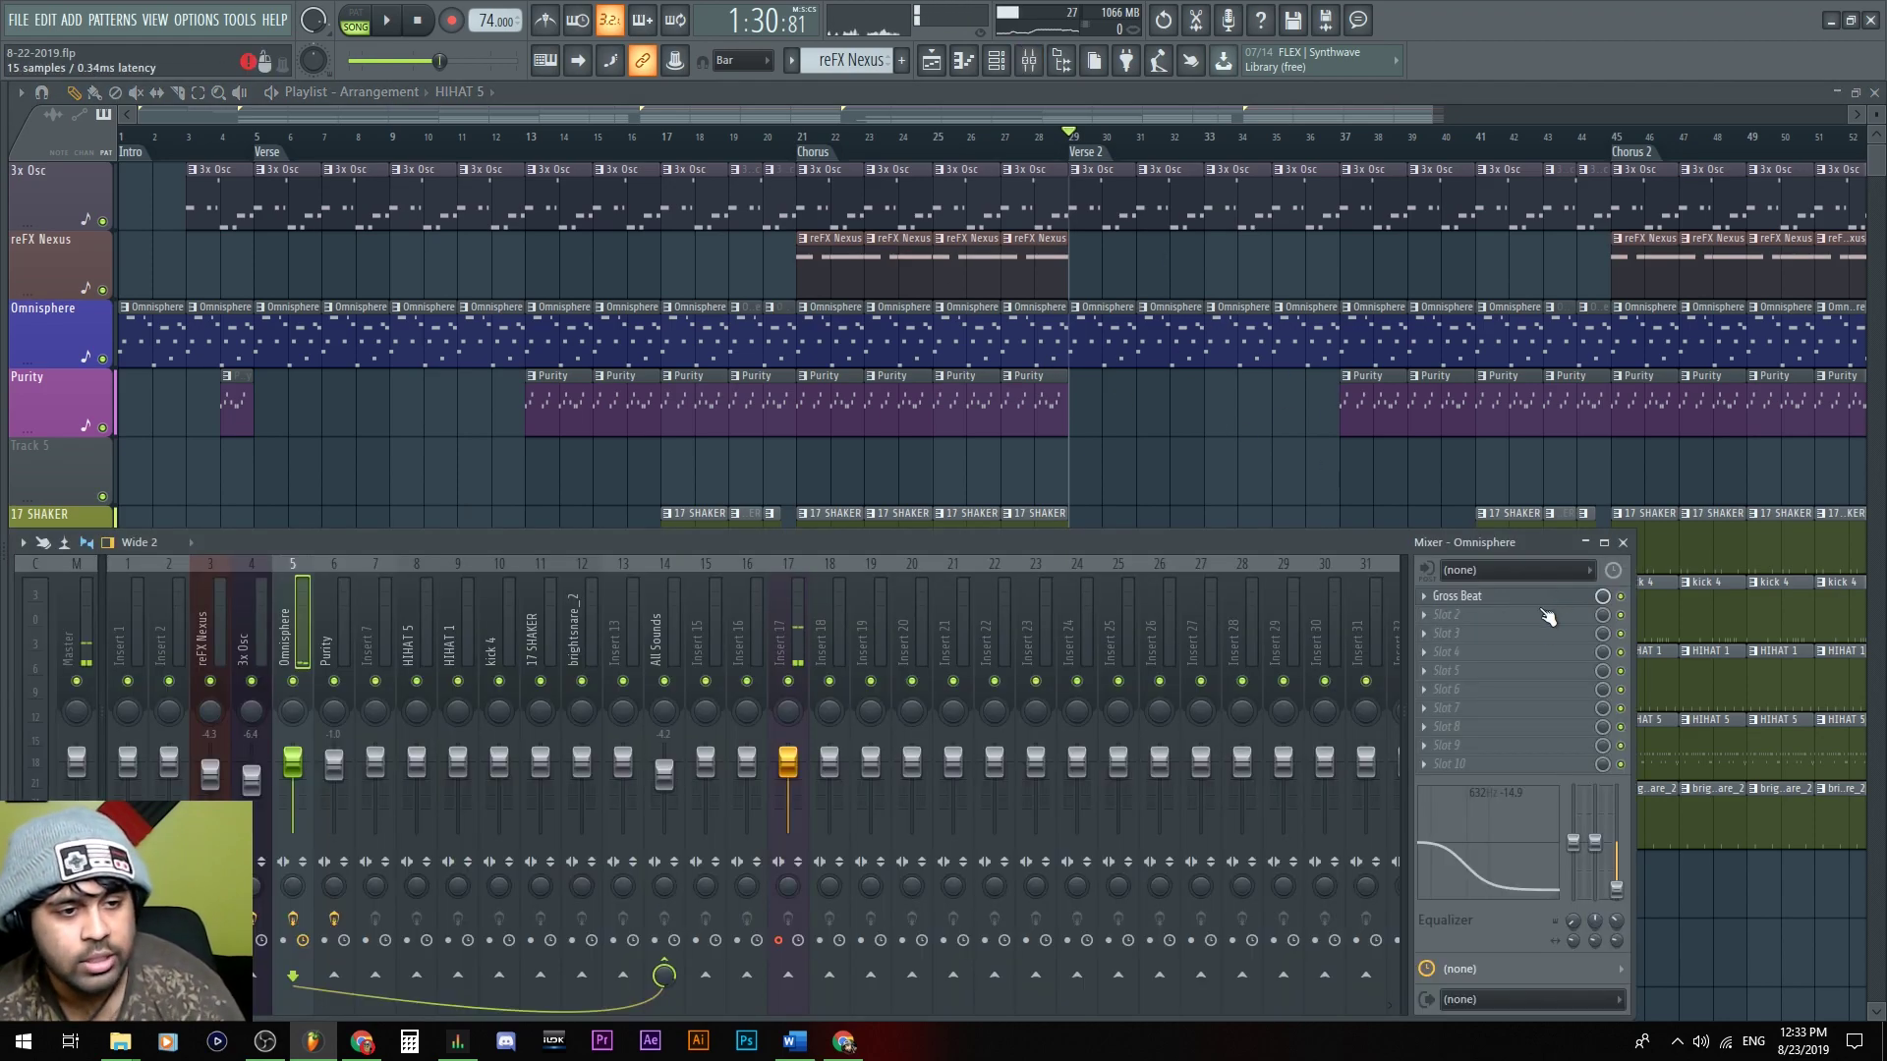
drag(1603, 601, 1605, 603)
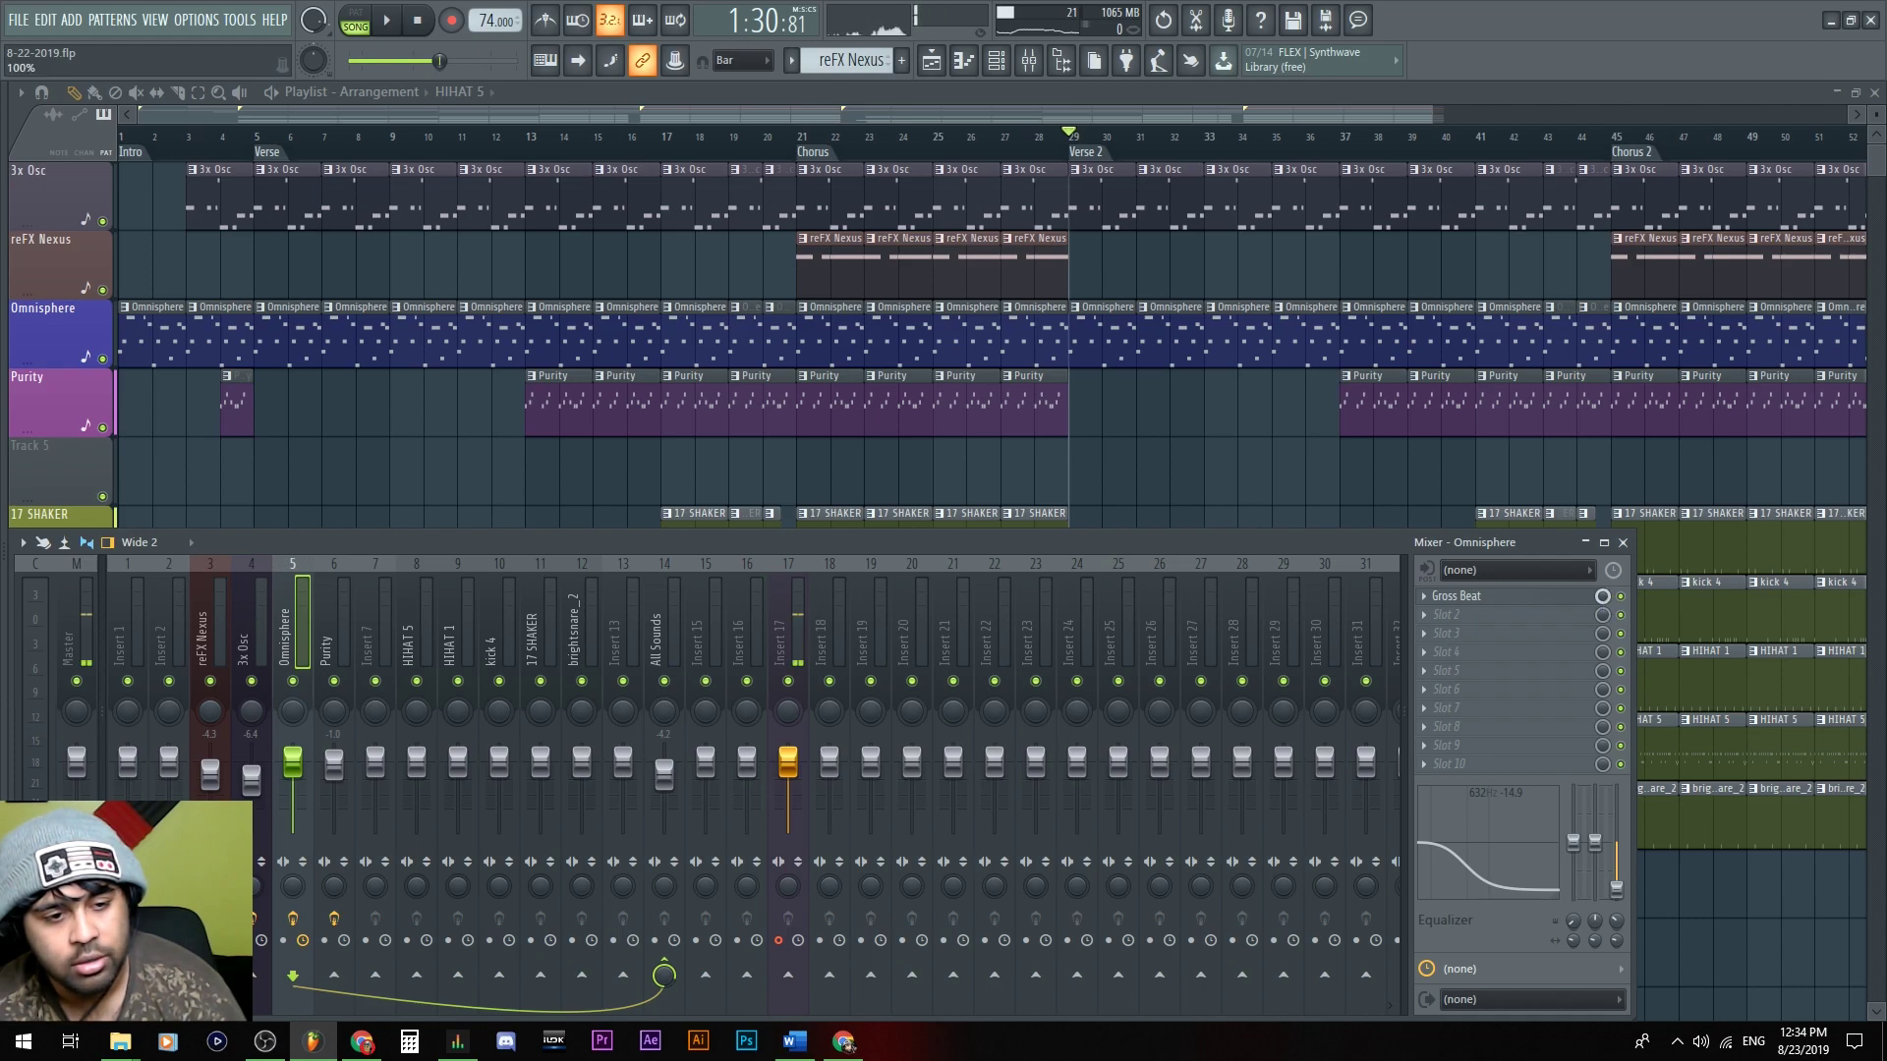
right_click(1601, 597)
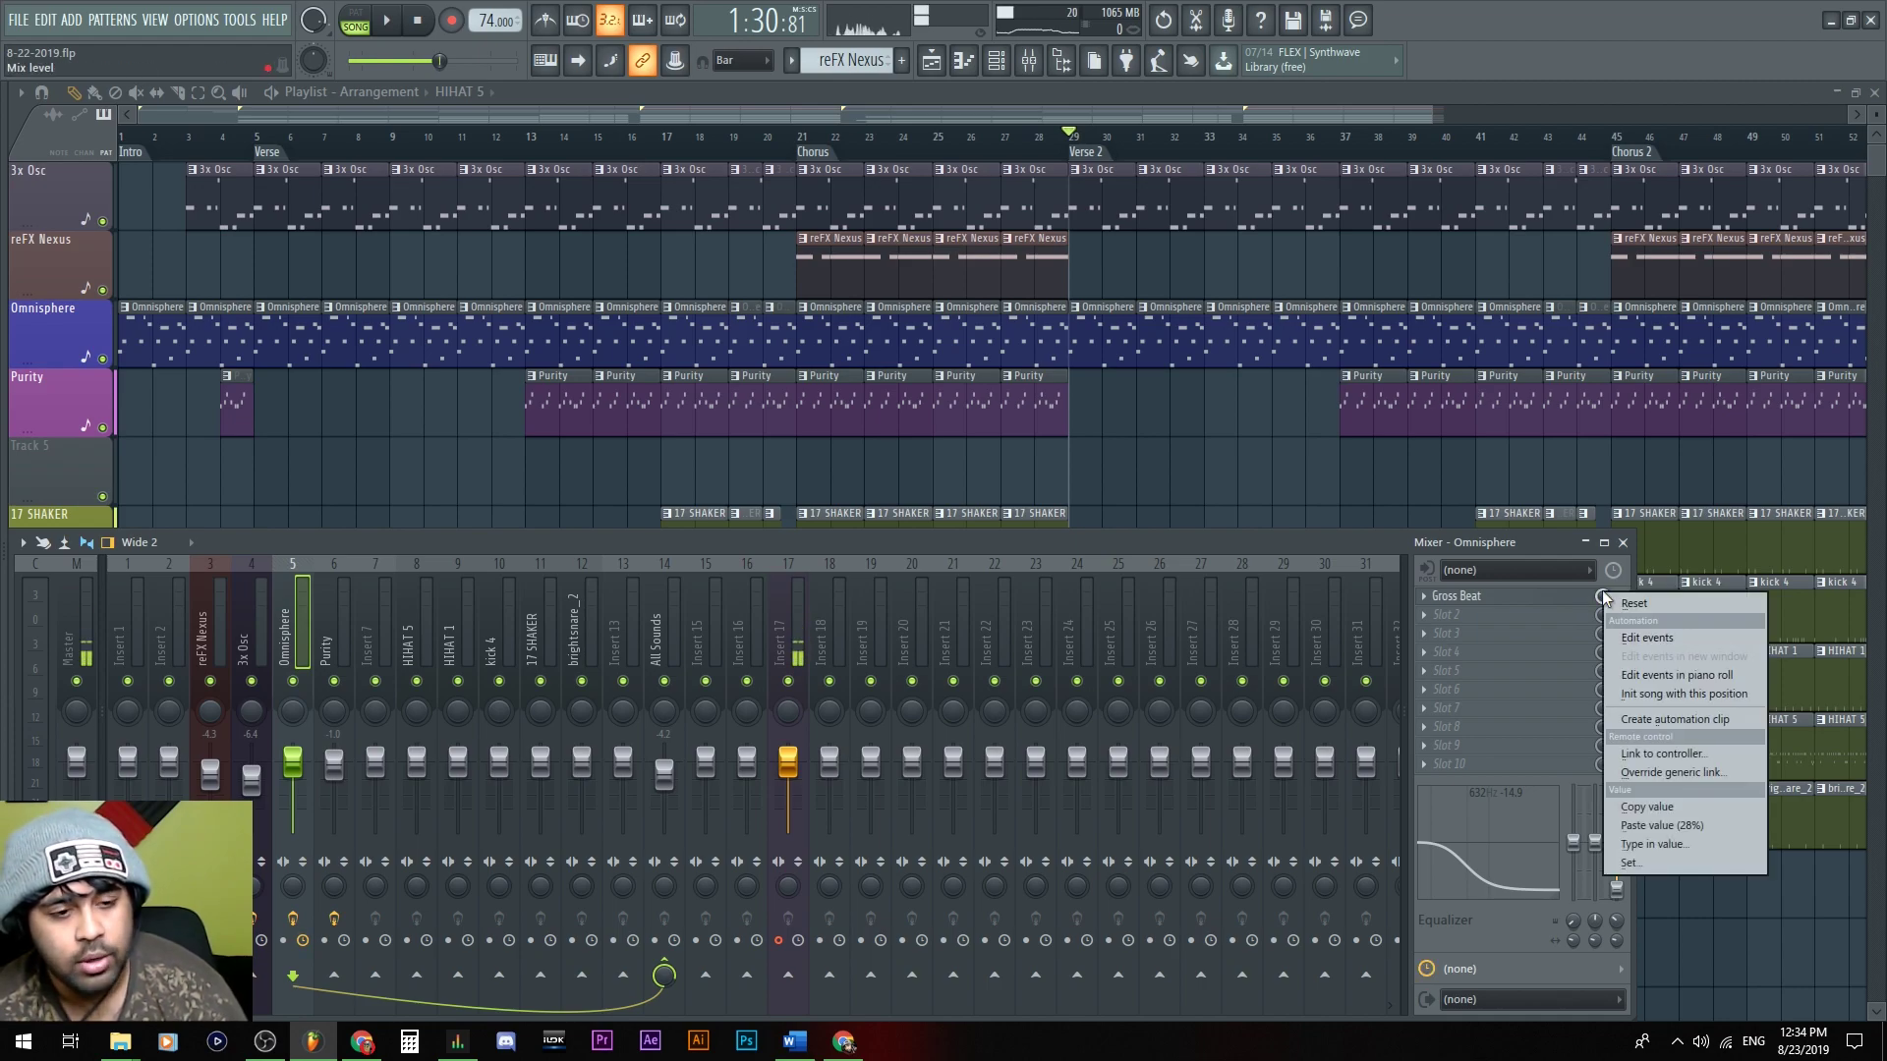
click(1574, 639)
click(1543, 542)
drag(1603, 597, 1602, 594)
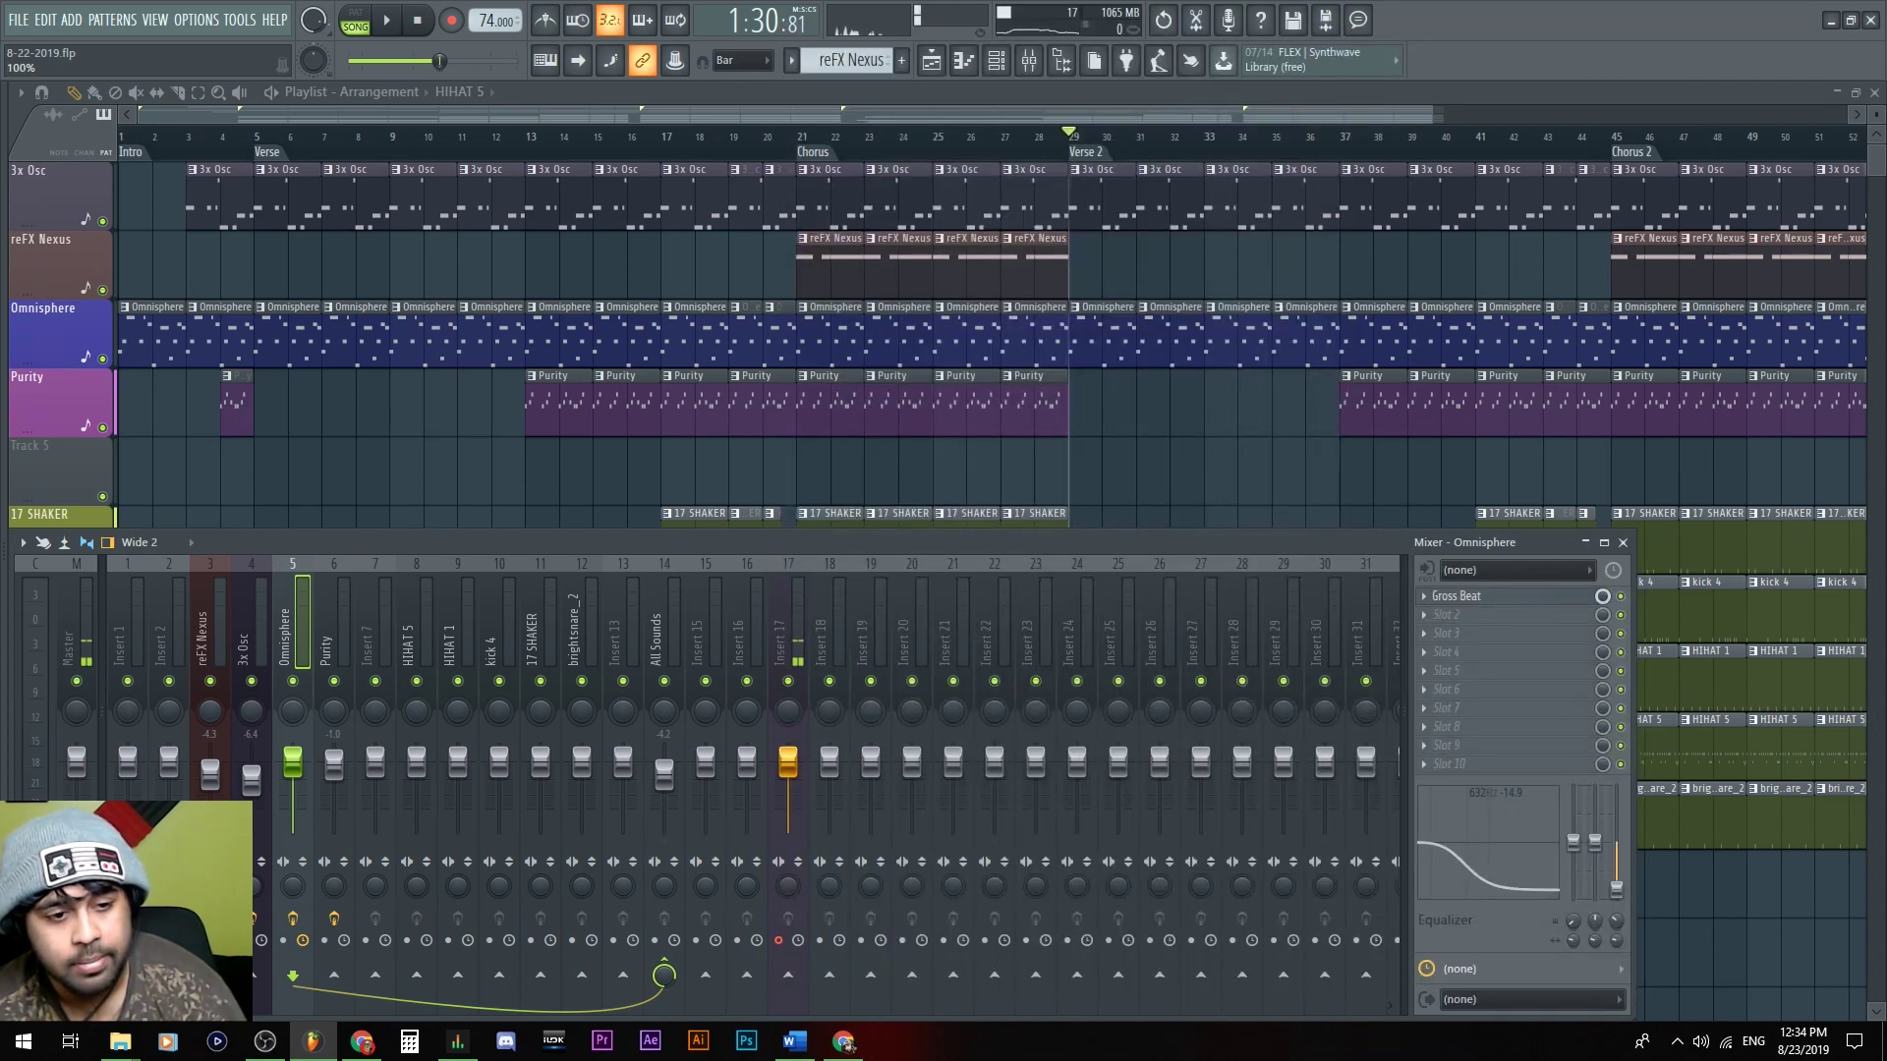
right_click(1603, 597)
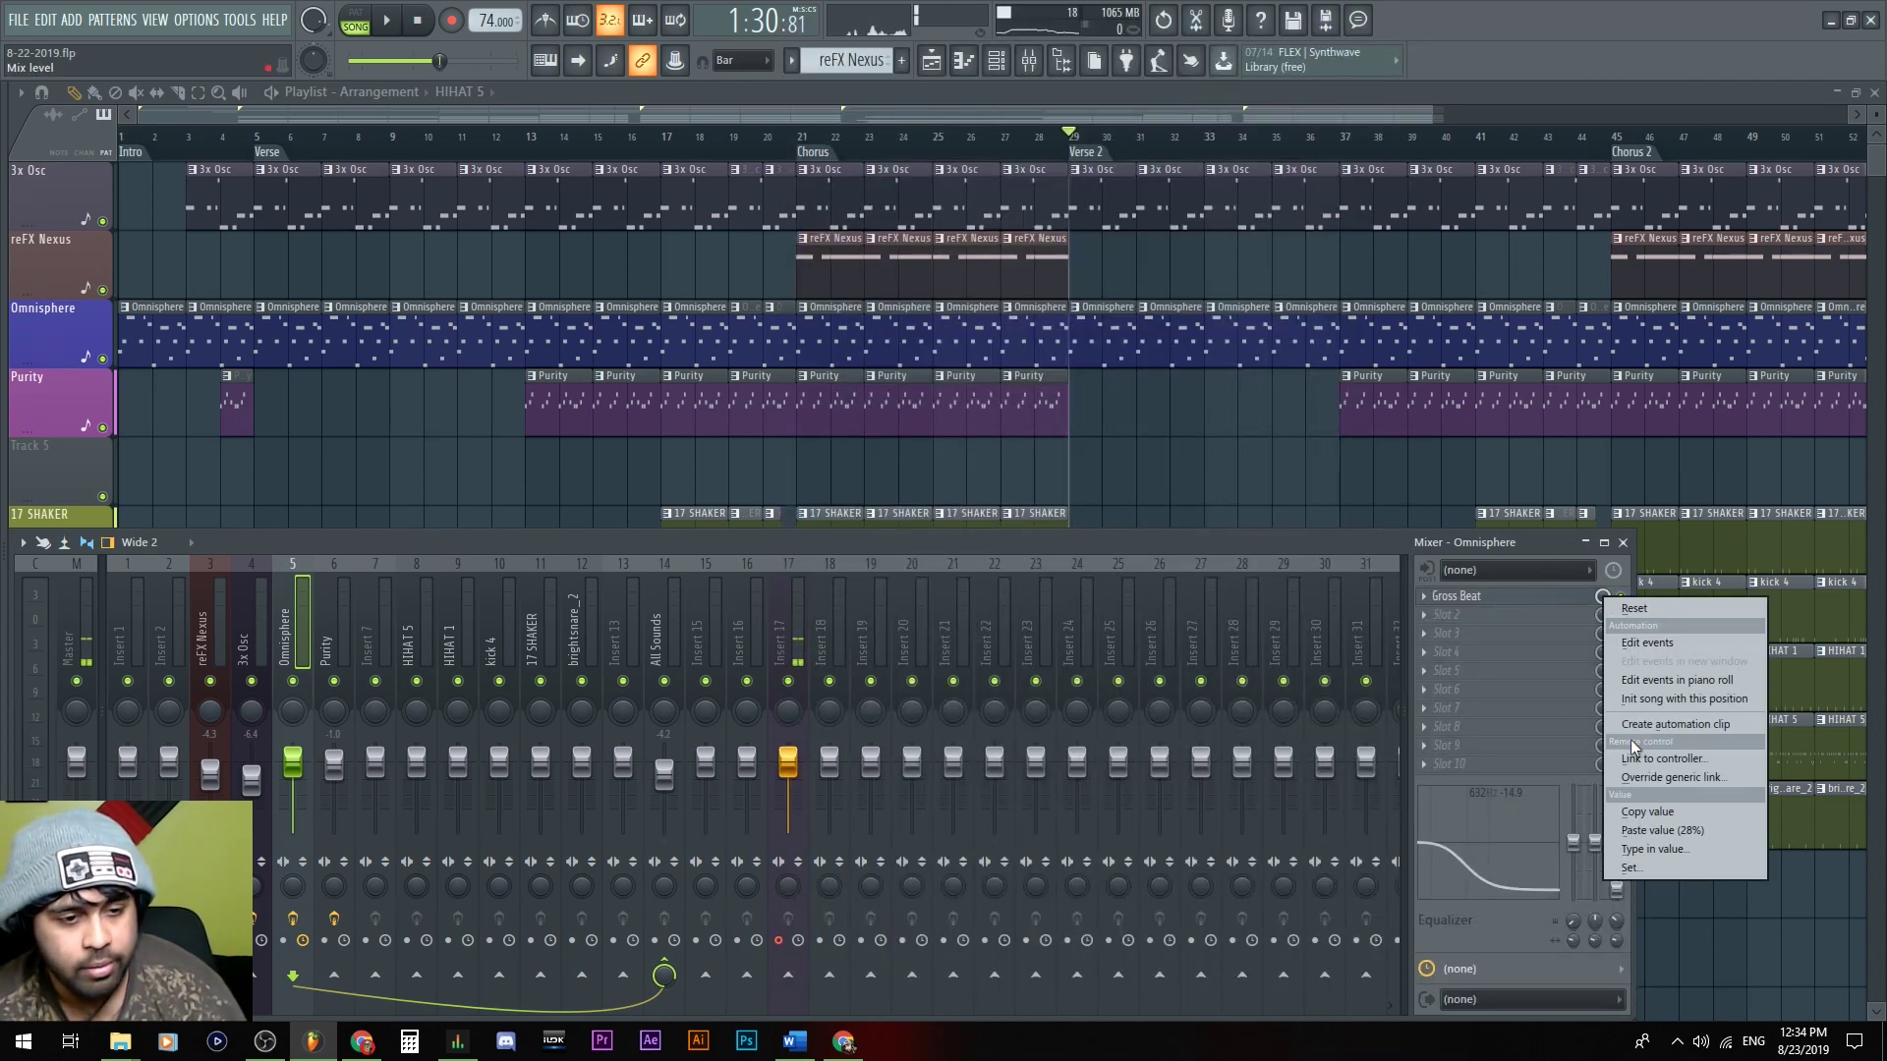
click(1643, 723)
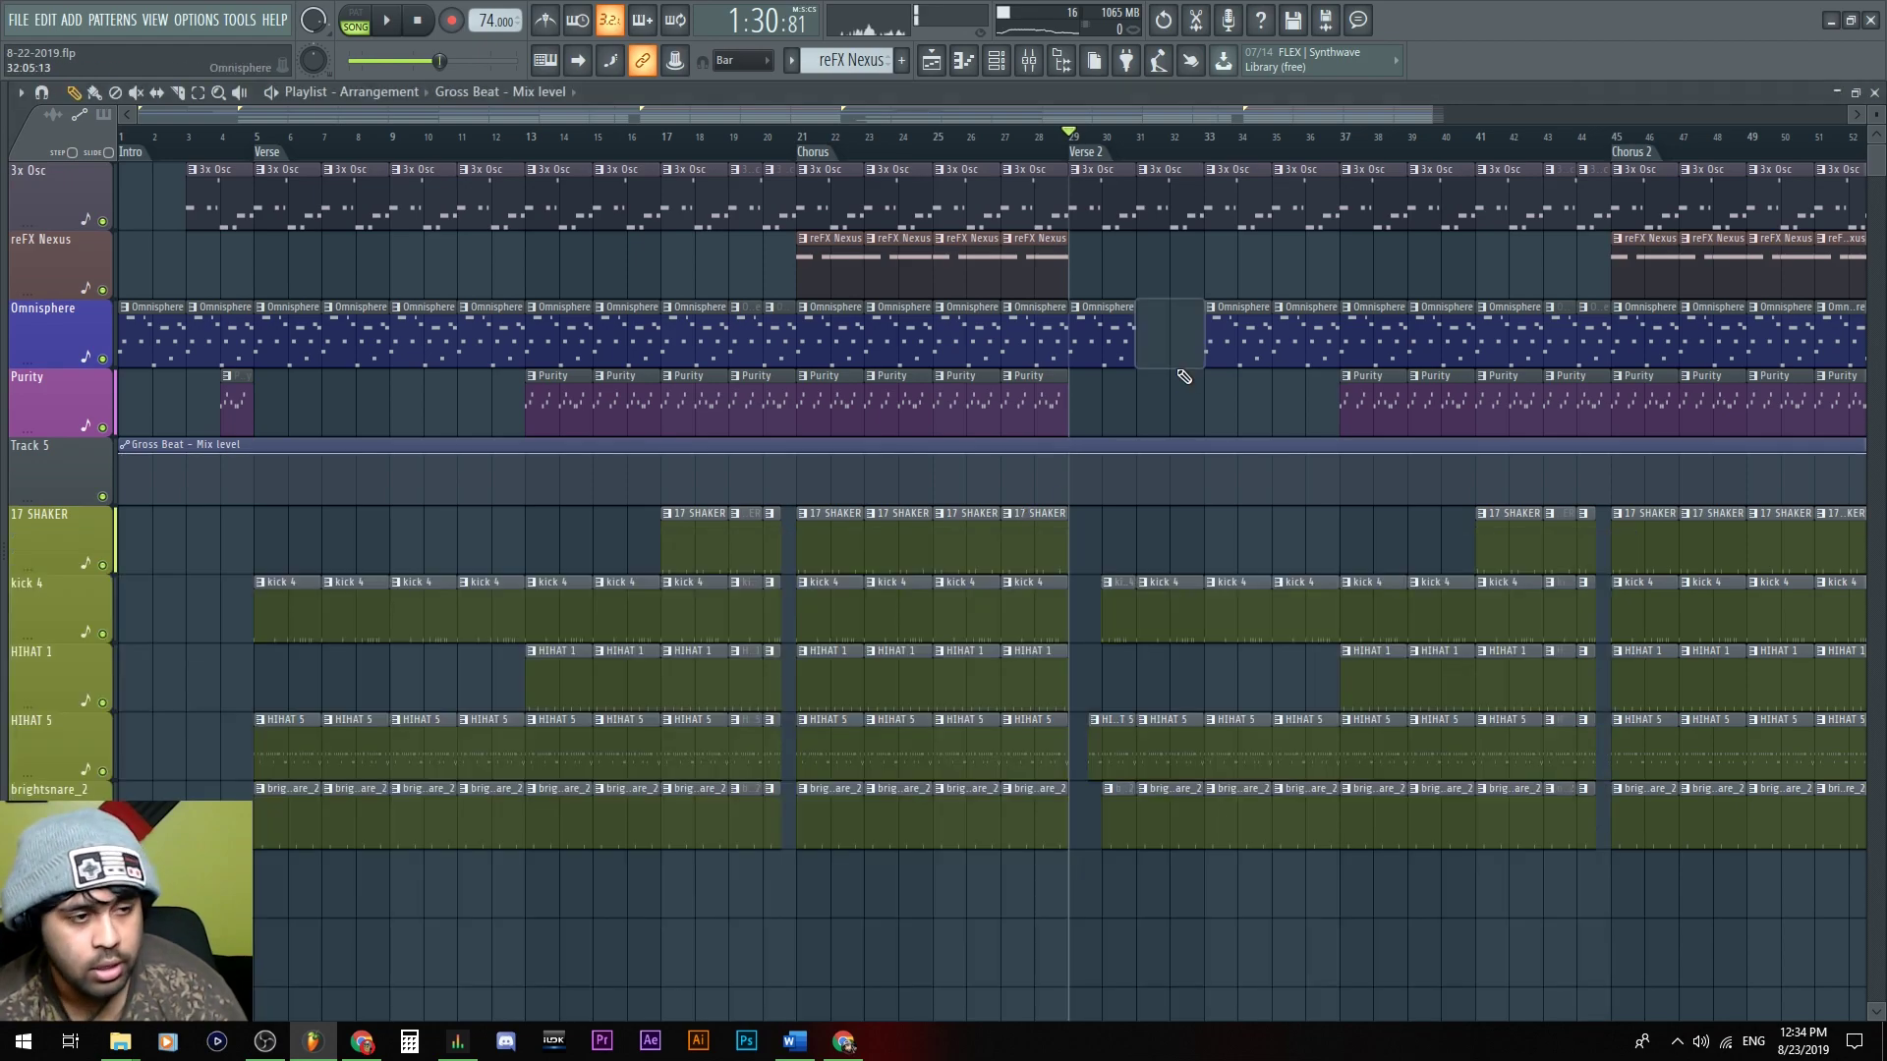
Lower the start of the Gross Beat mix level automation to the minimum and make it jump abruptly to 100% at bar 29
scroll(1158, 420, up, 4)
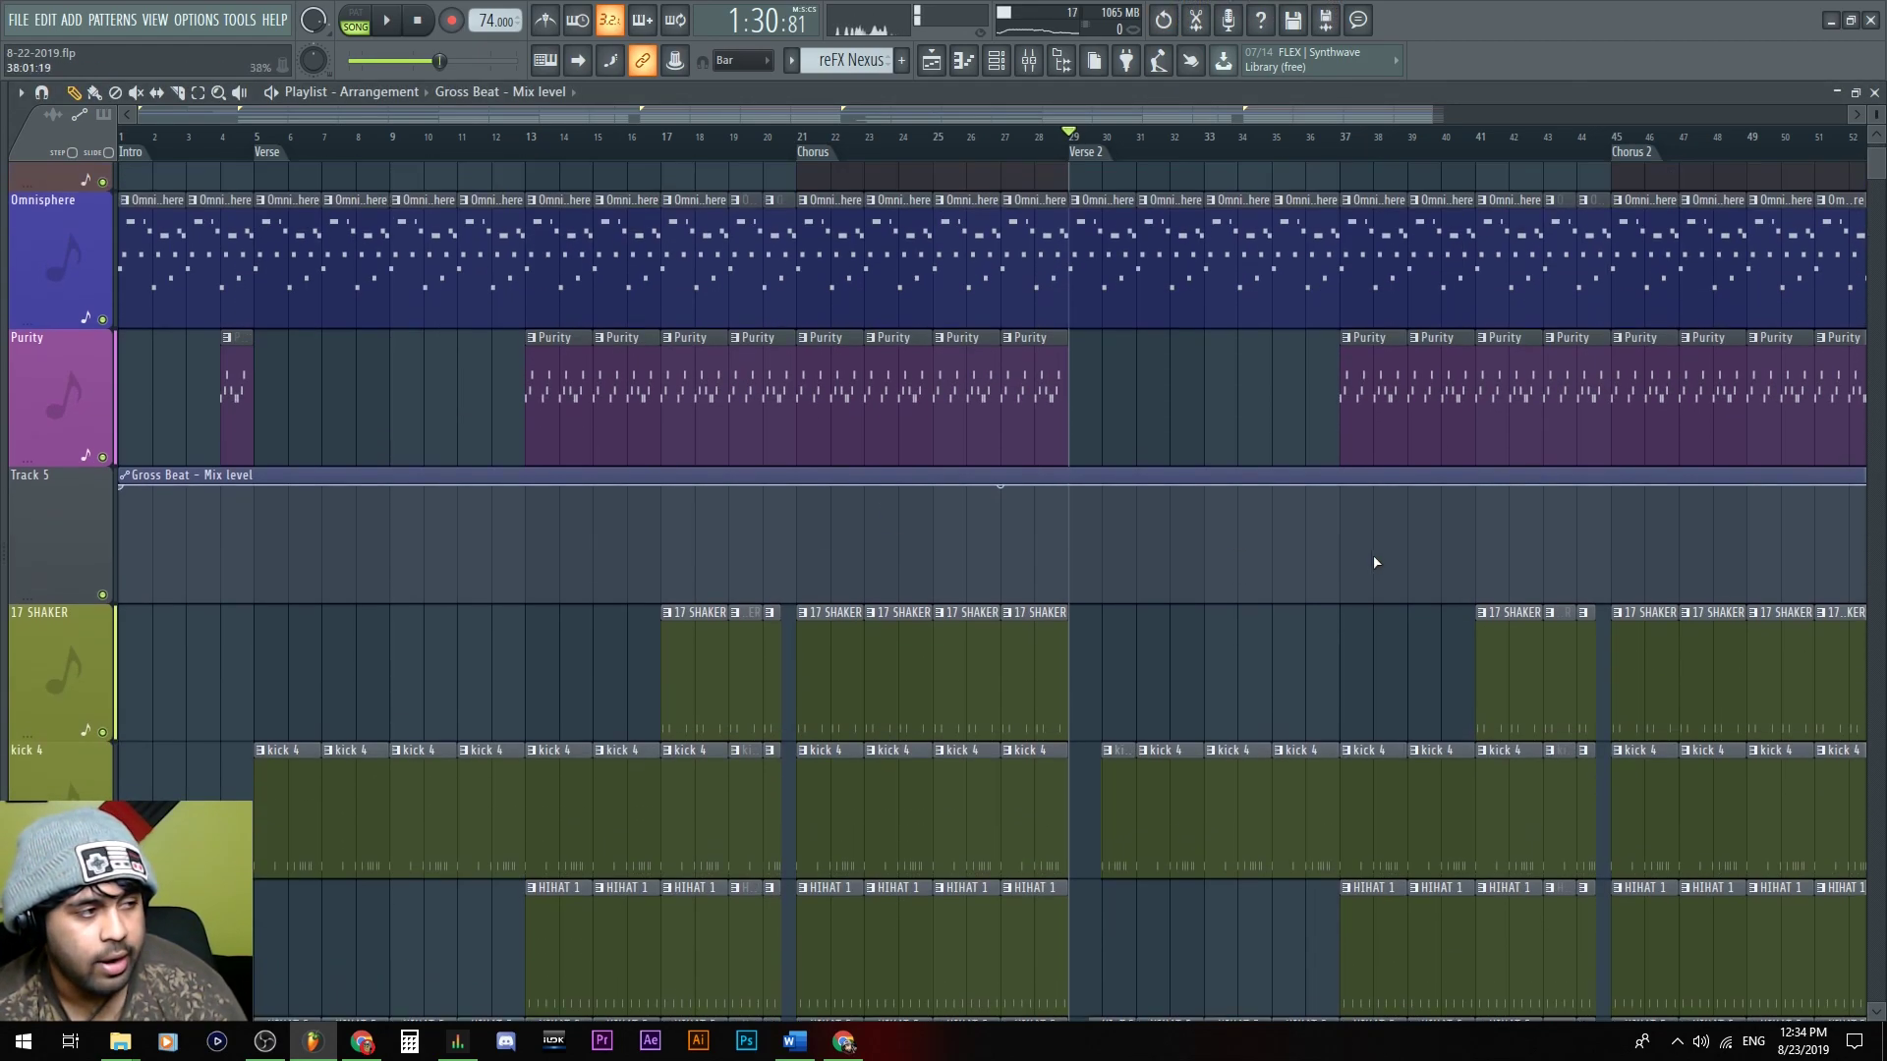
drag(128, 511, 123, 624)
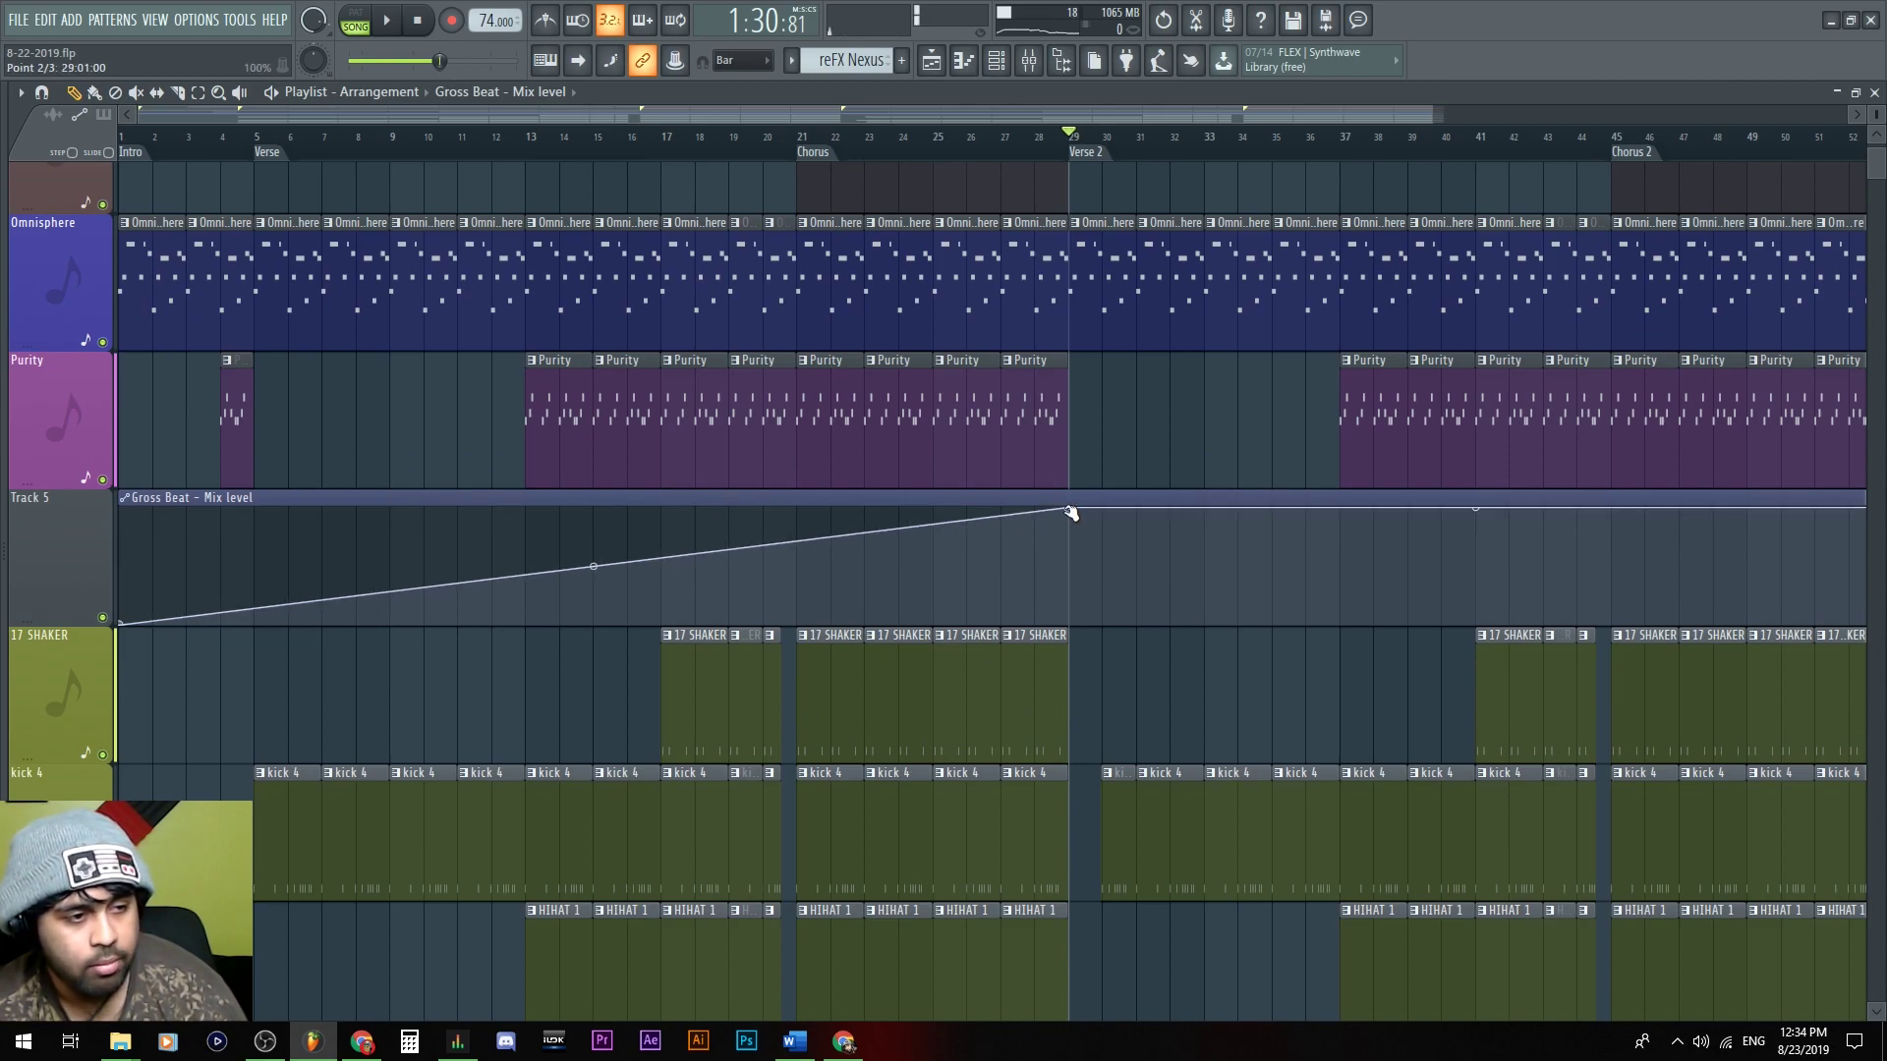
right_click(1071, 512)
click(1110, 593)
Play the transition into Verse 2 from bar 27 and examine how Gross Beat affects the Omnisphere
drag(1042, 137, 1004, 138)
key(space)
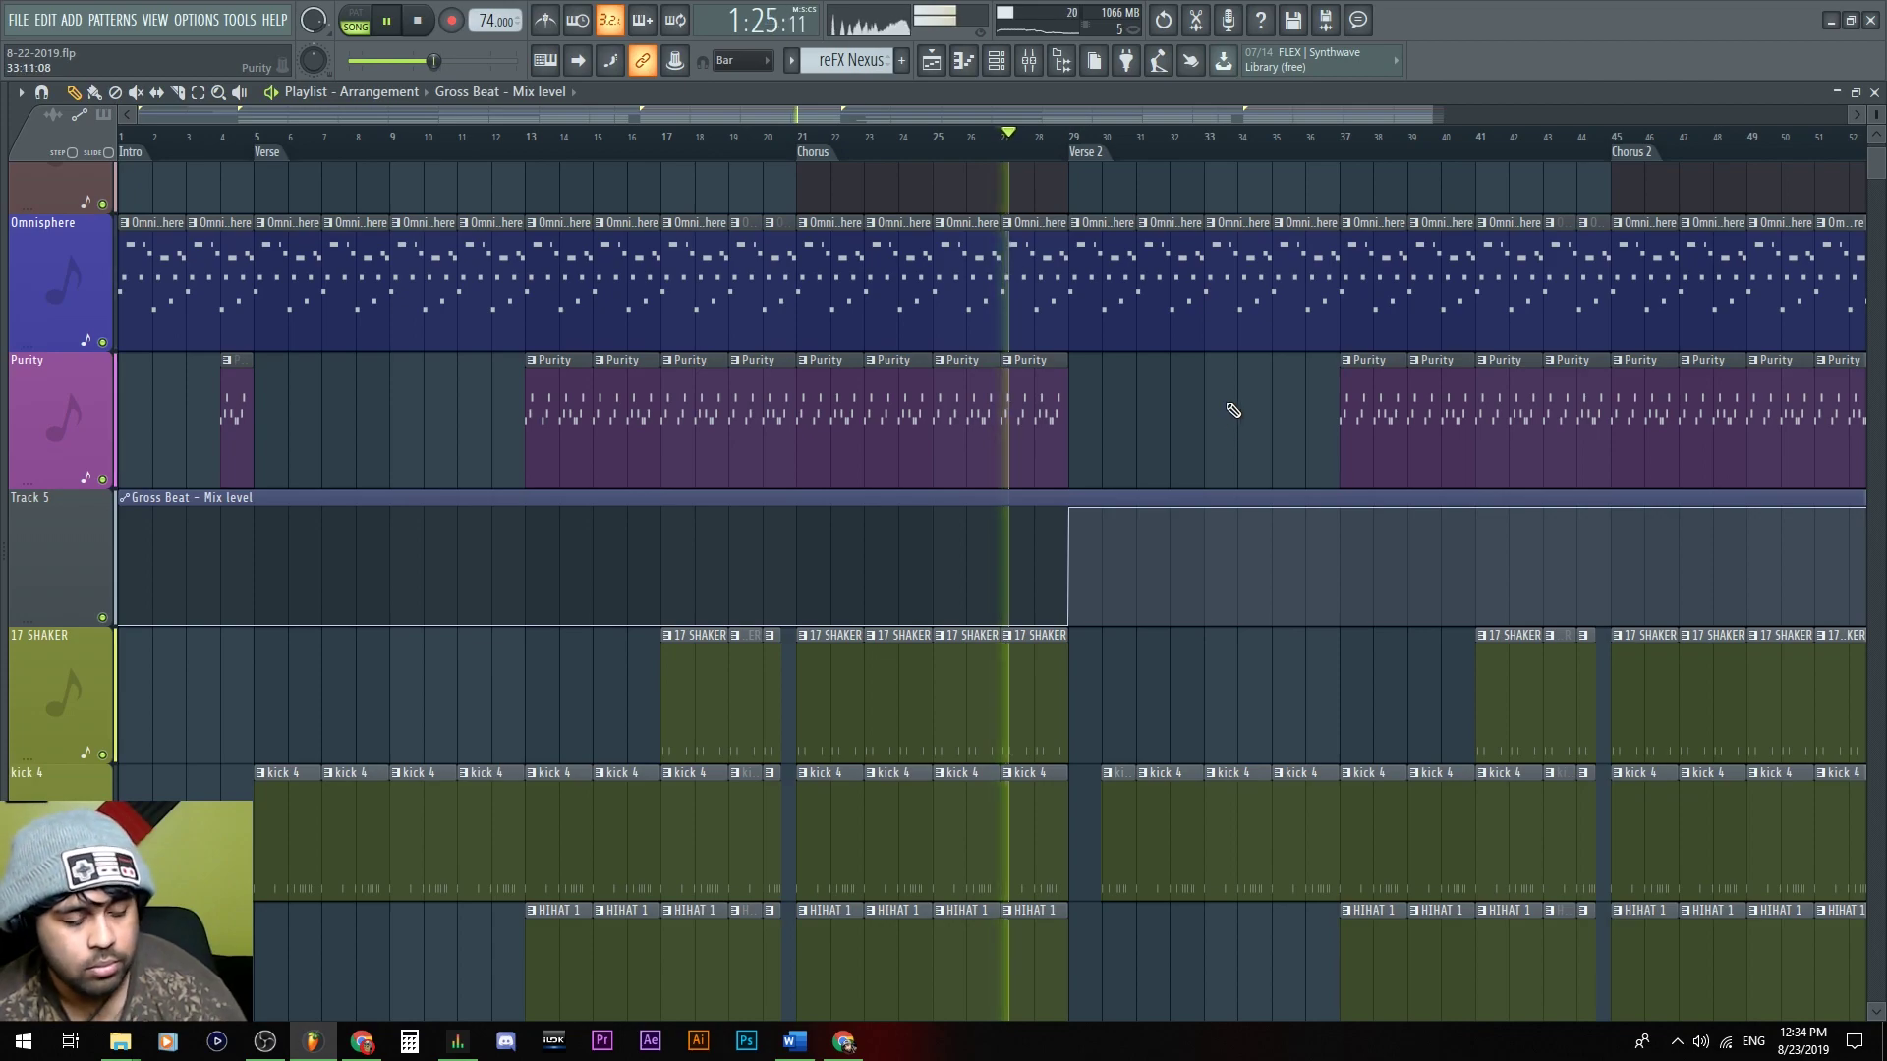
key(F9)
click(1523, 598)
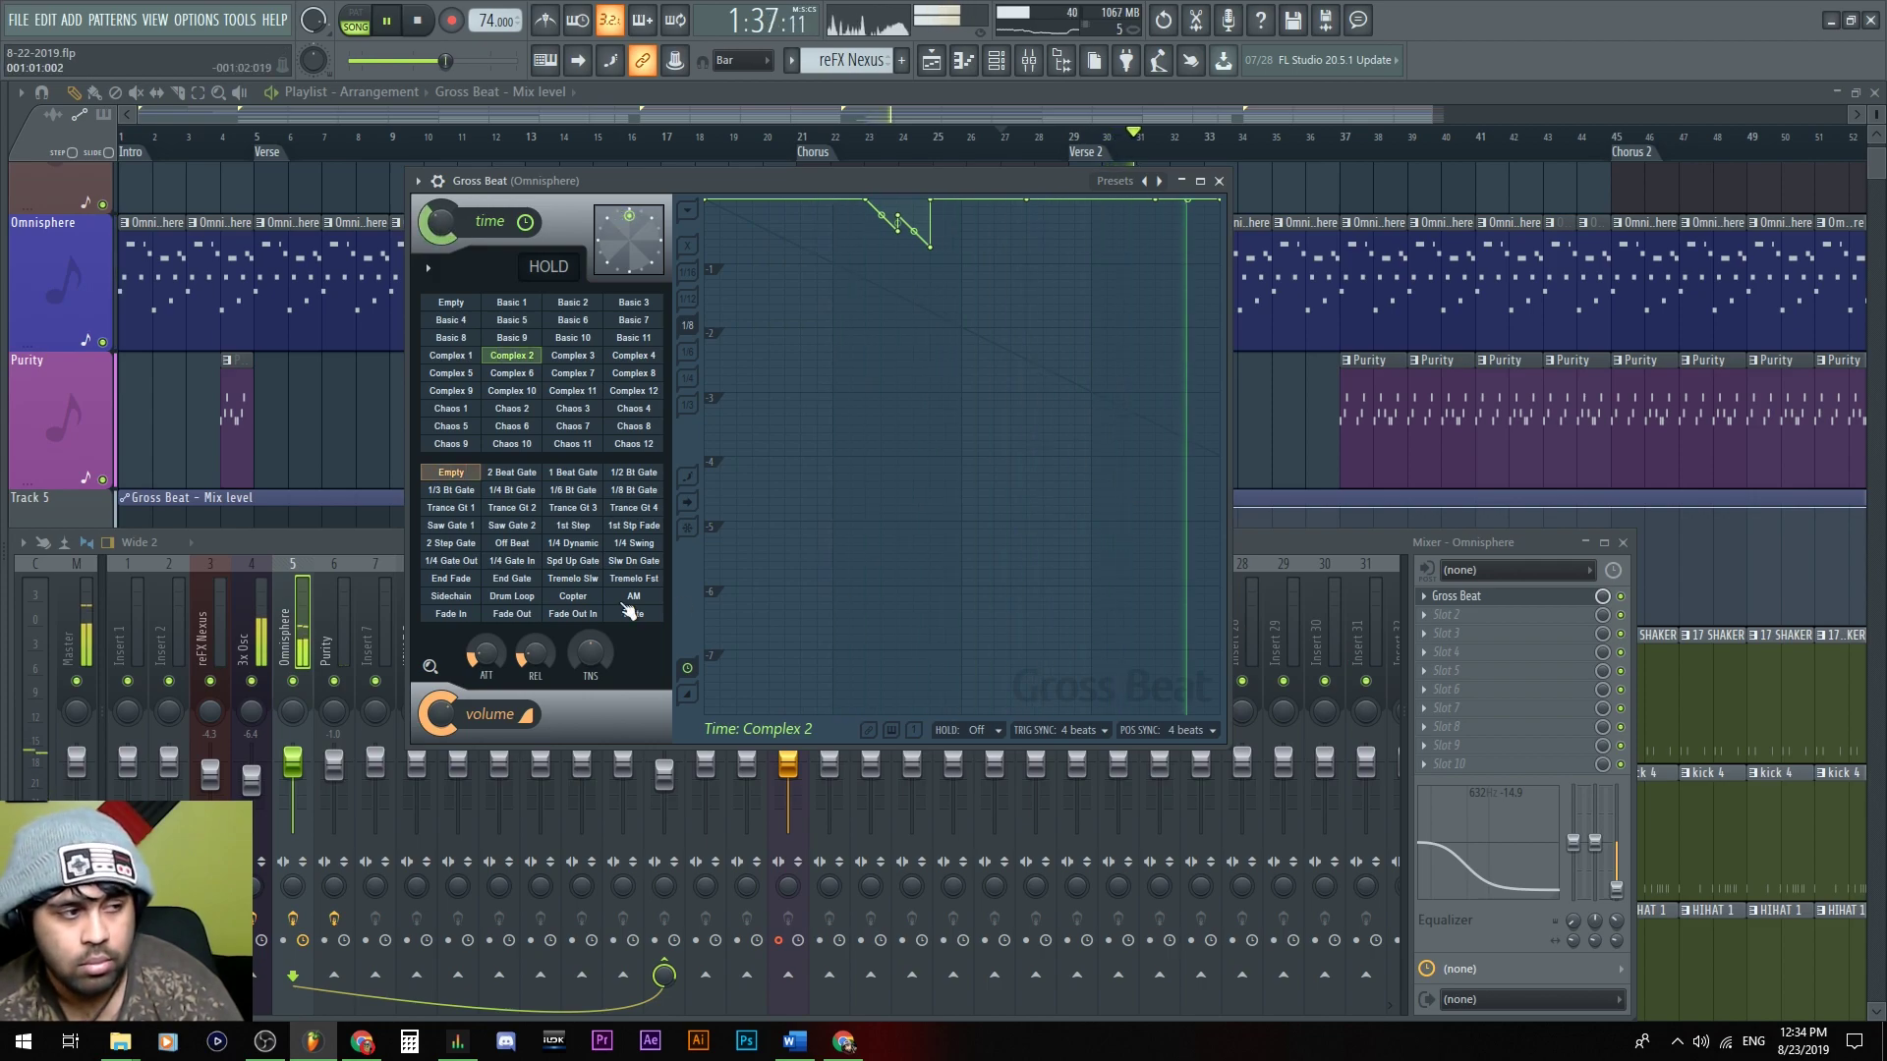
click(1459, 597)
key(space)
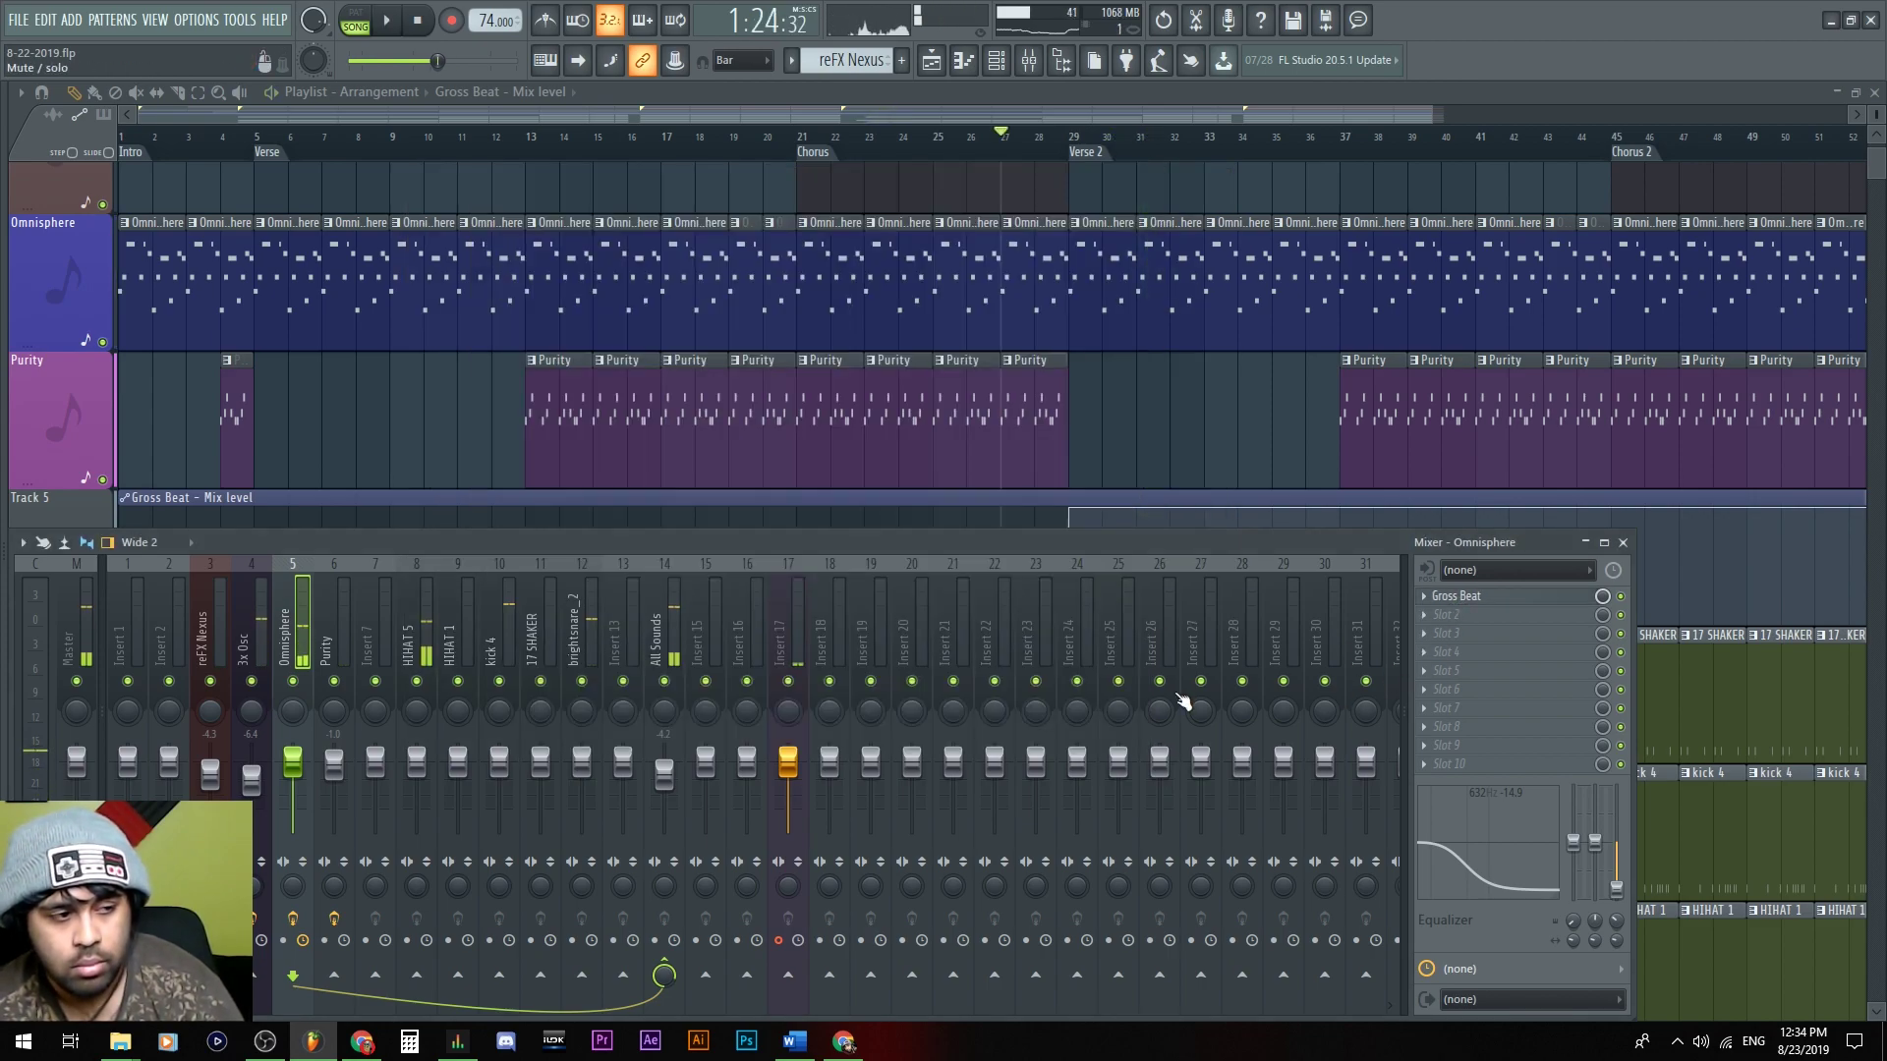
key(F9)
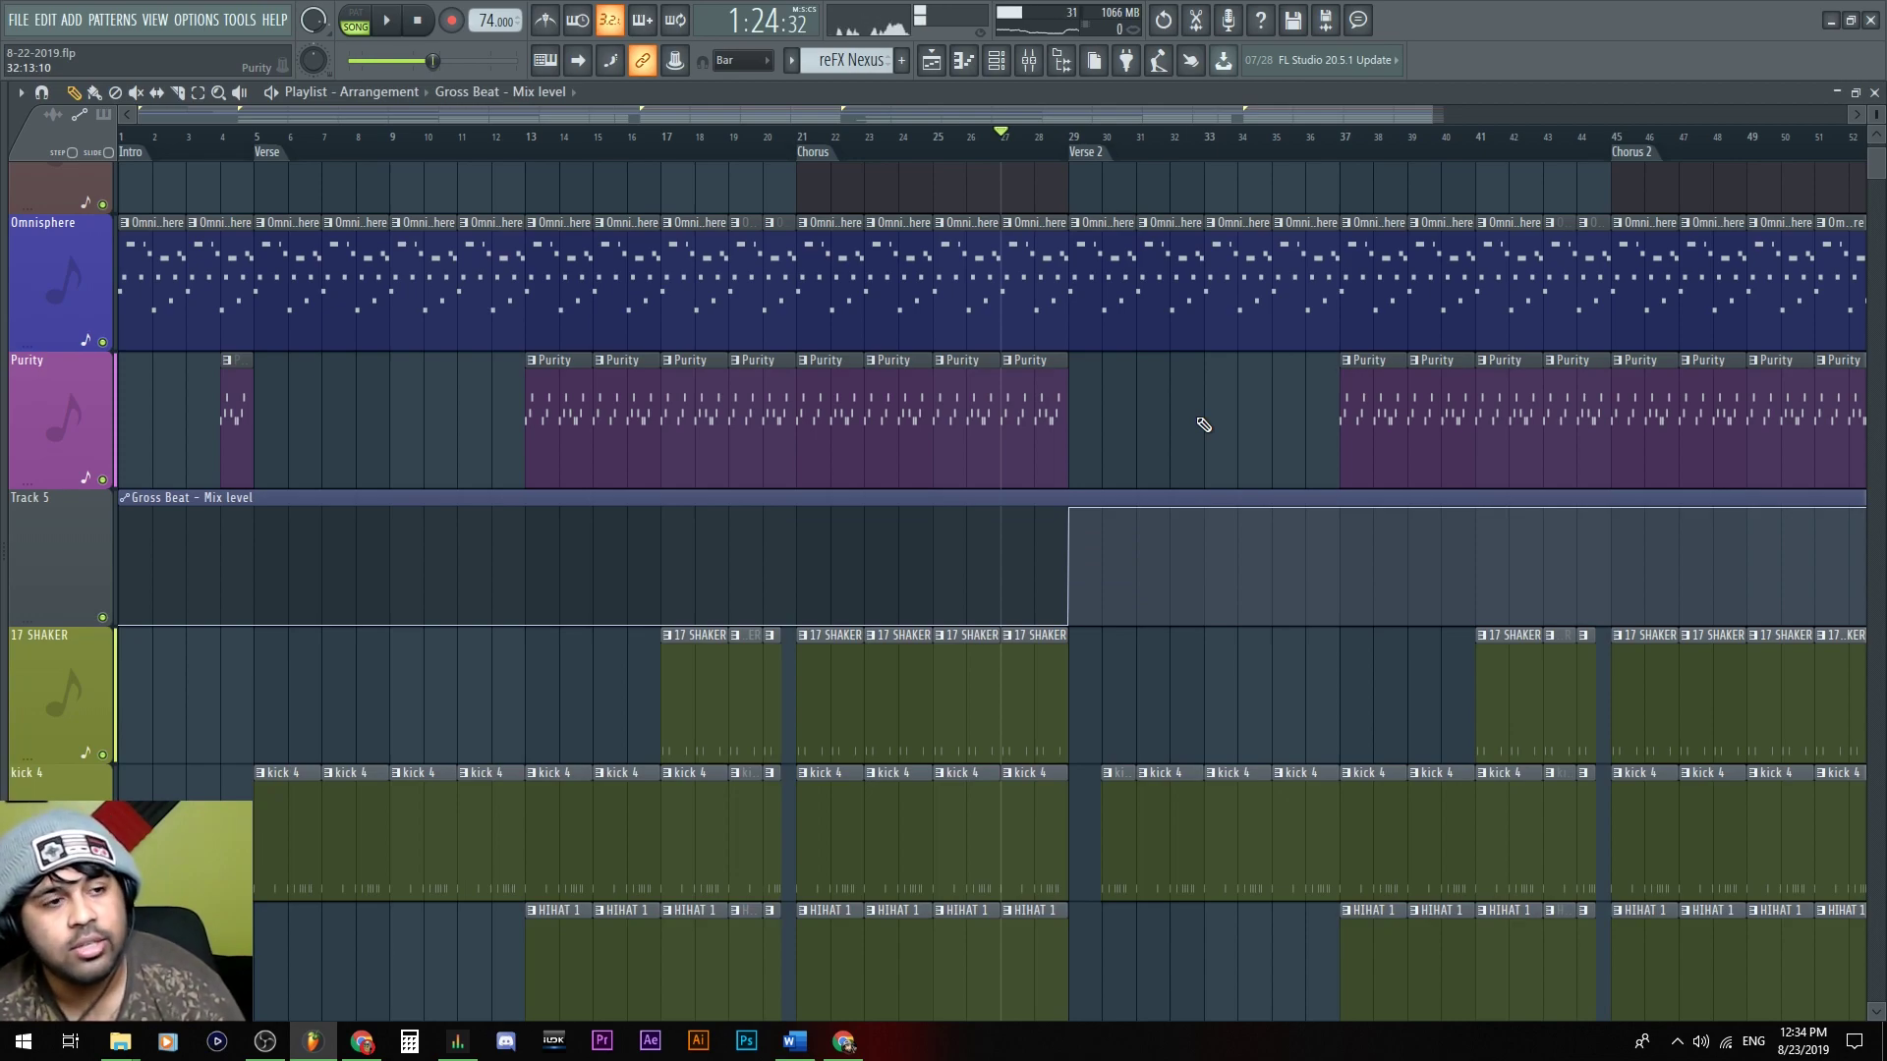
scroll(983, 491, down, 2)
scroll(871, 389, down, 3)
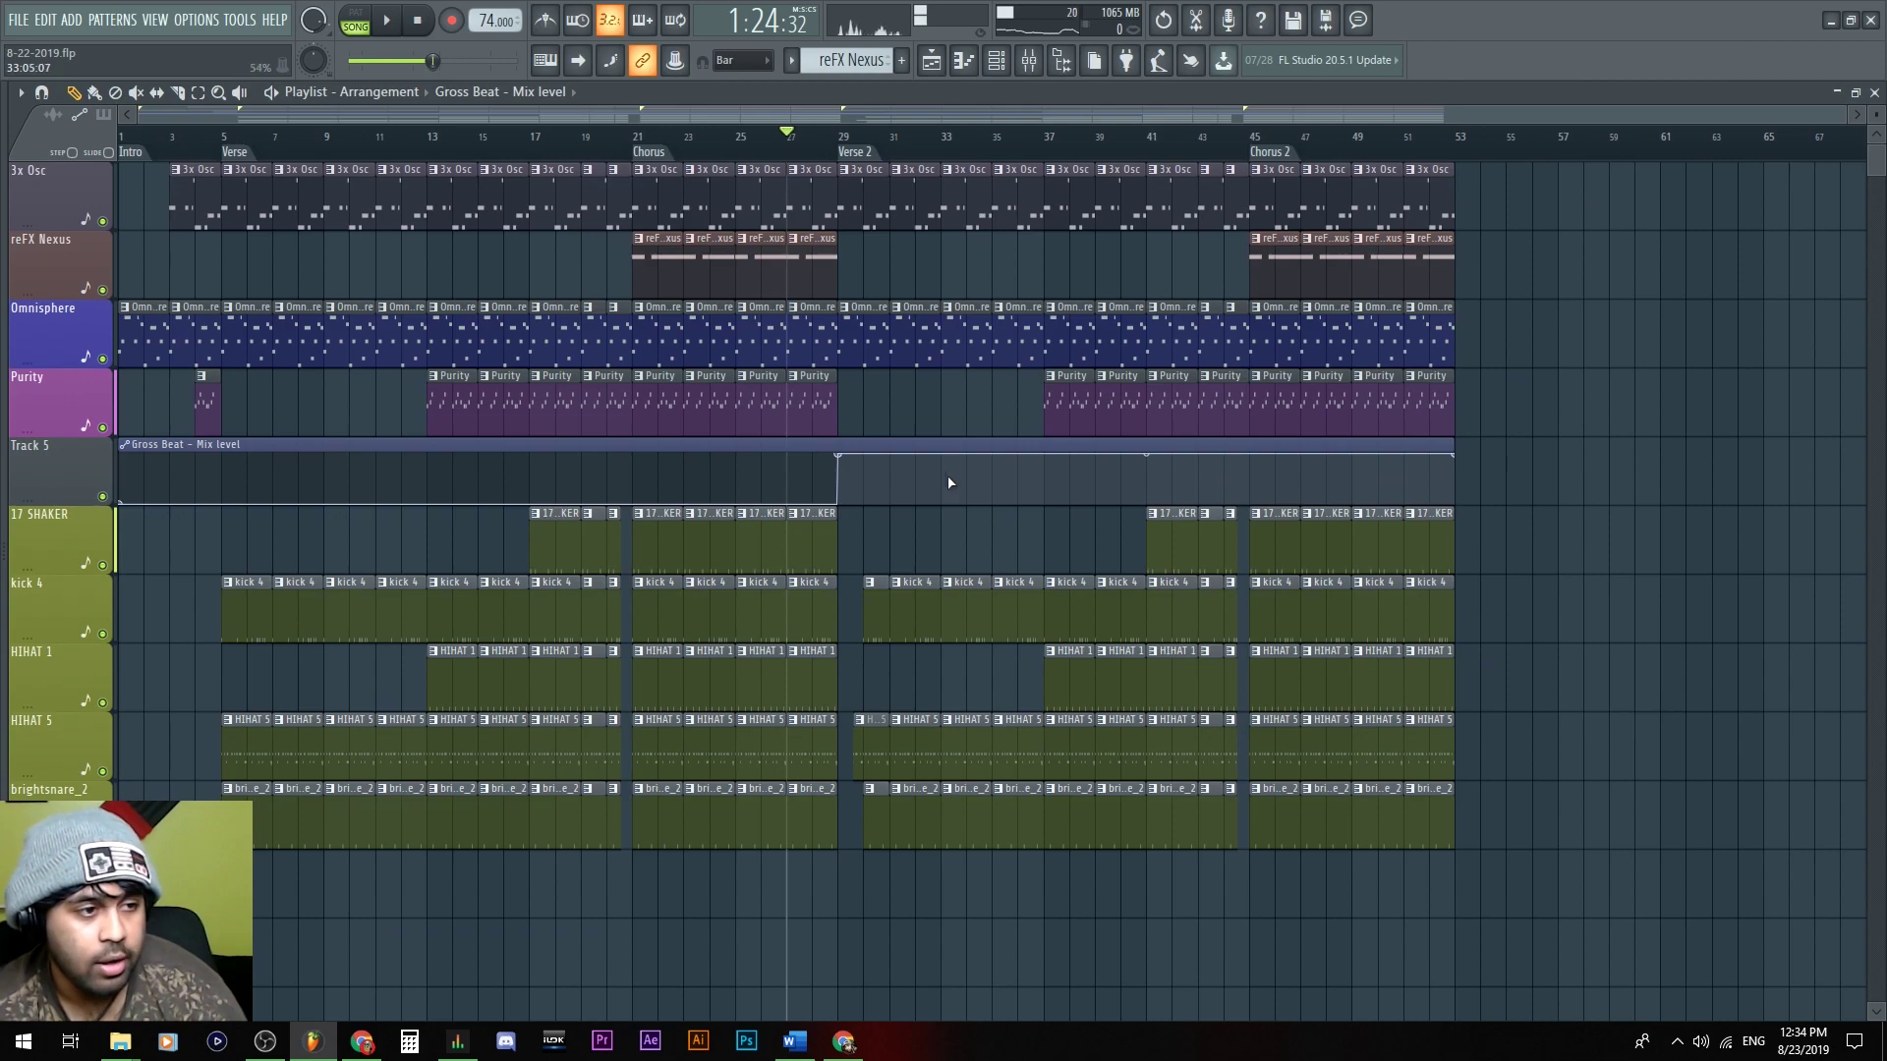
Drop the Gross Beat mix level automation abruptly to the minimum at bar 33 and keep it there to the song's end
drag(949, 482, 948, 551)
drag(1456, 460, 1500, 521)
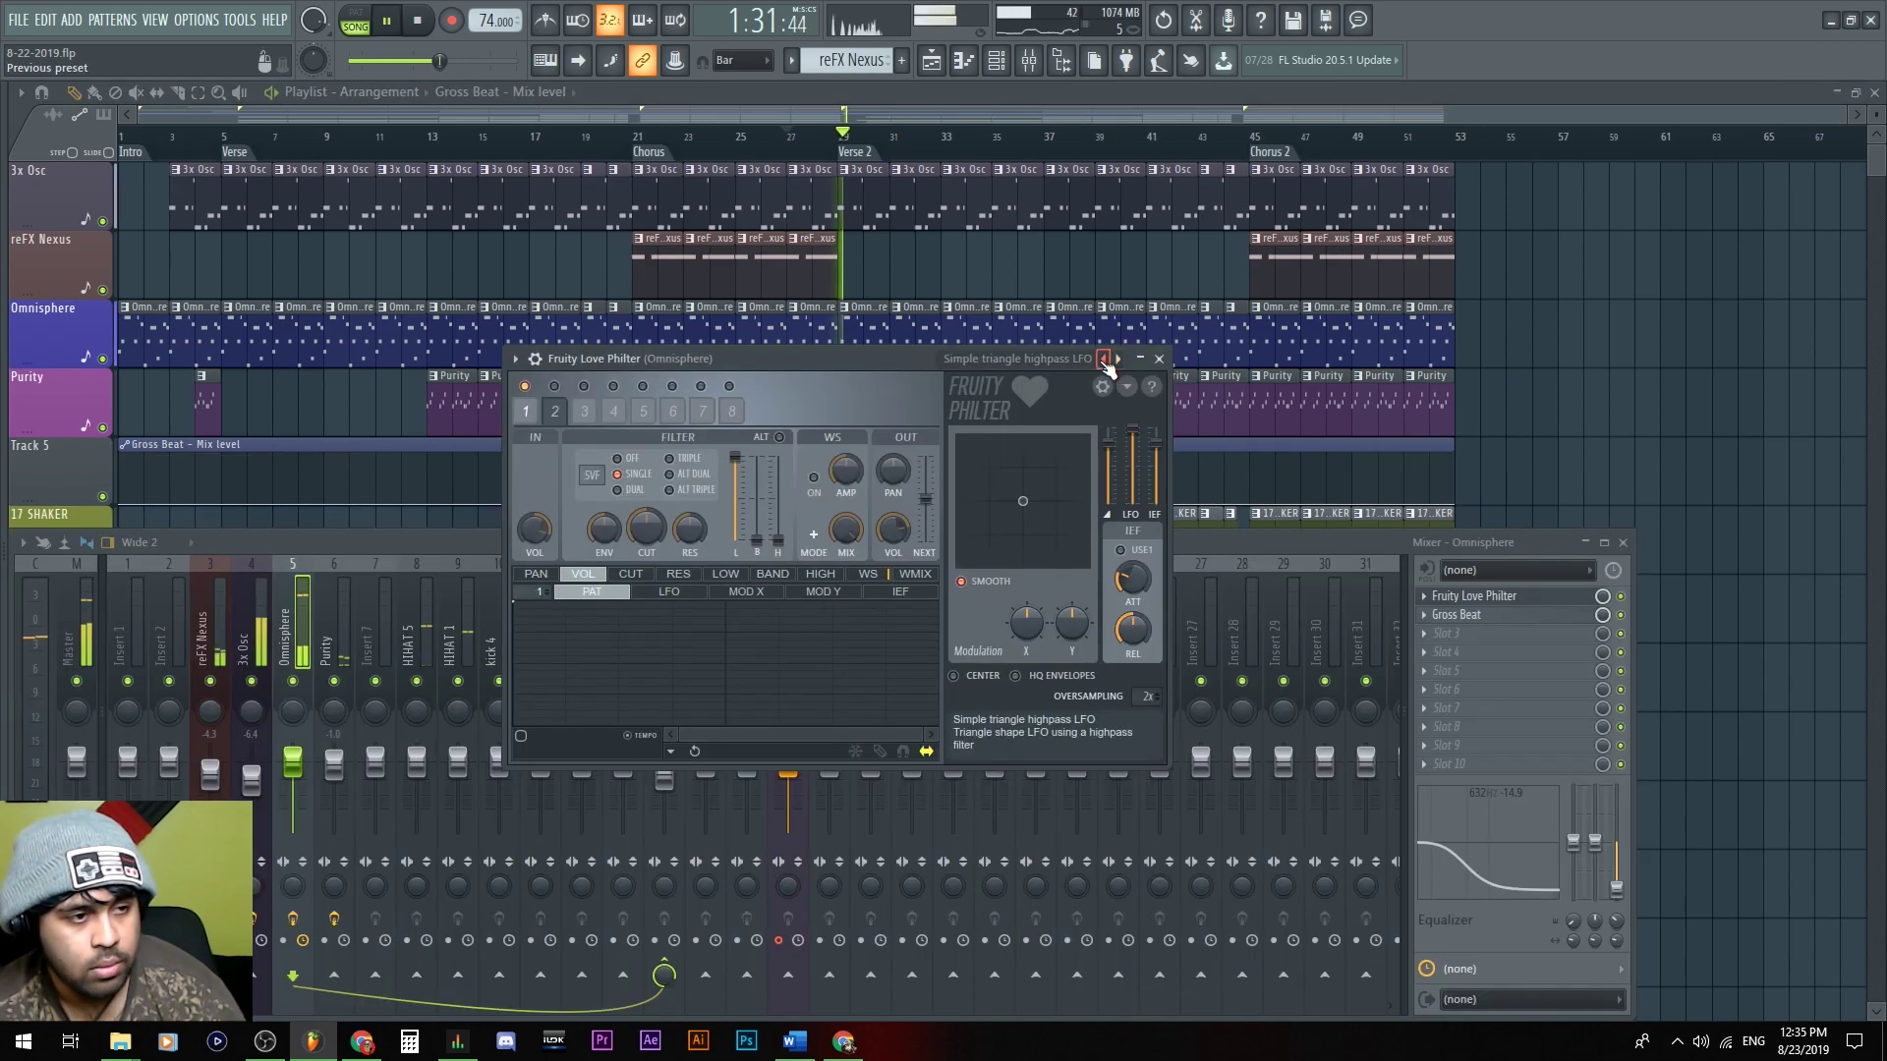
Create a Love Philter mute/solo automation clip for the Omnisphere mixer track and raise it only between bars 33 and 37
click(1475, 619)
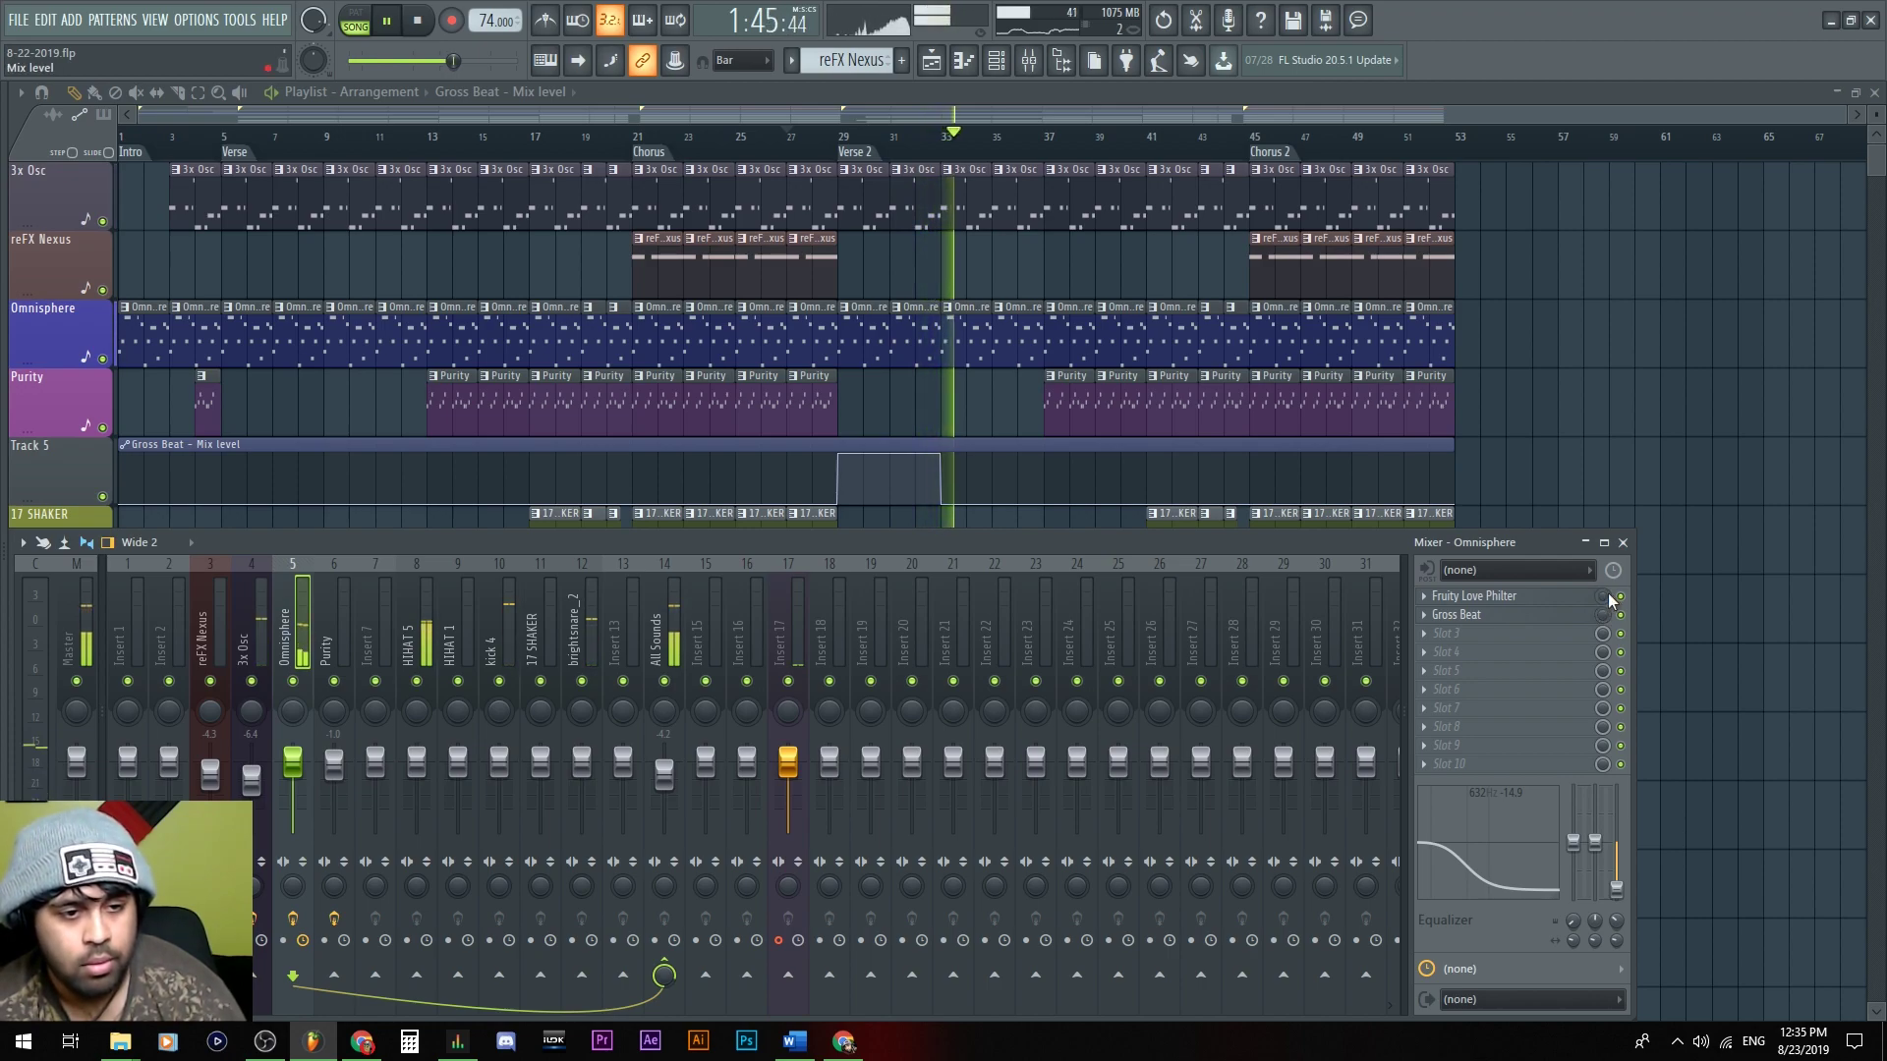
key(space)
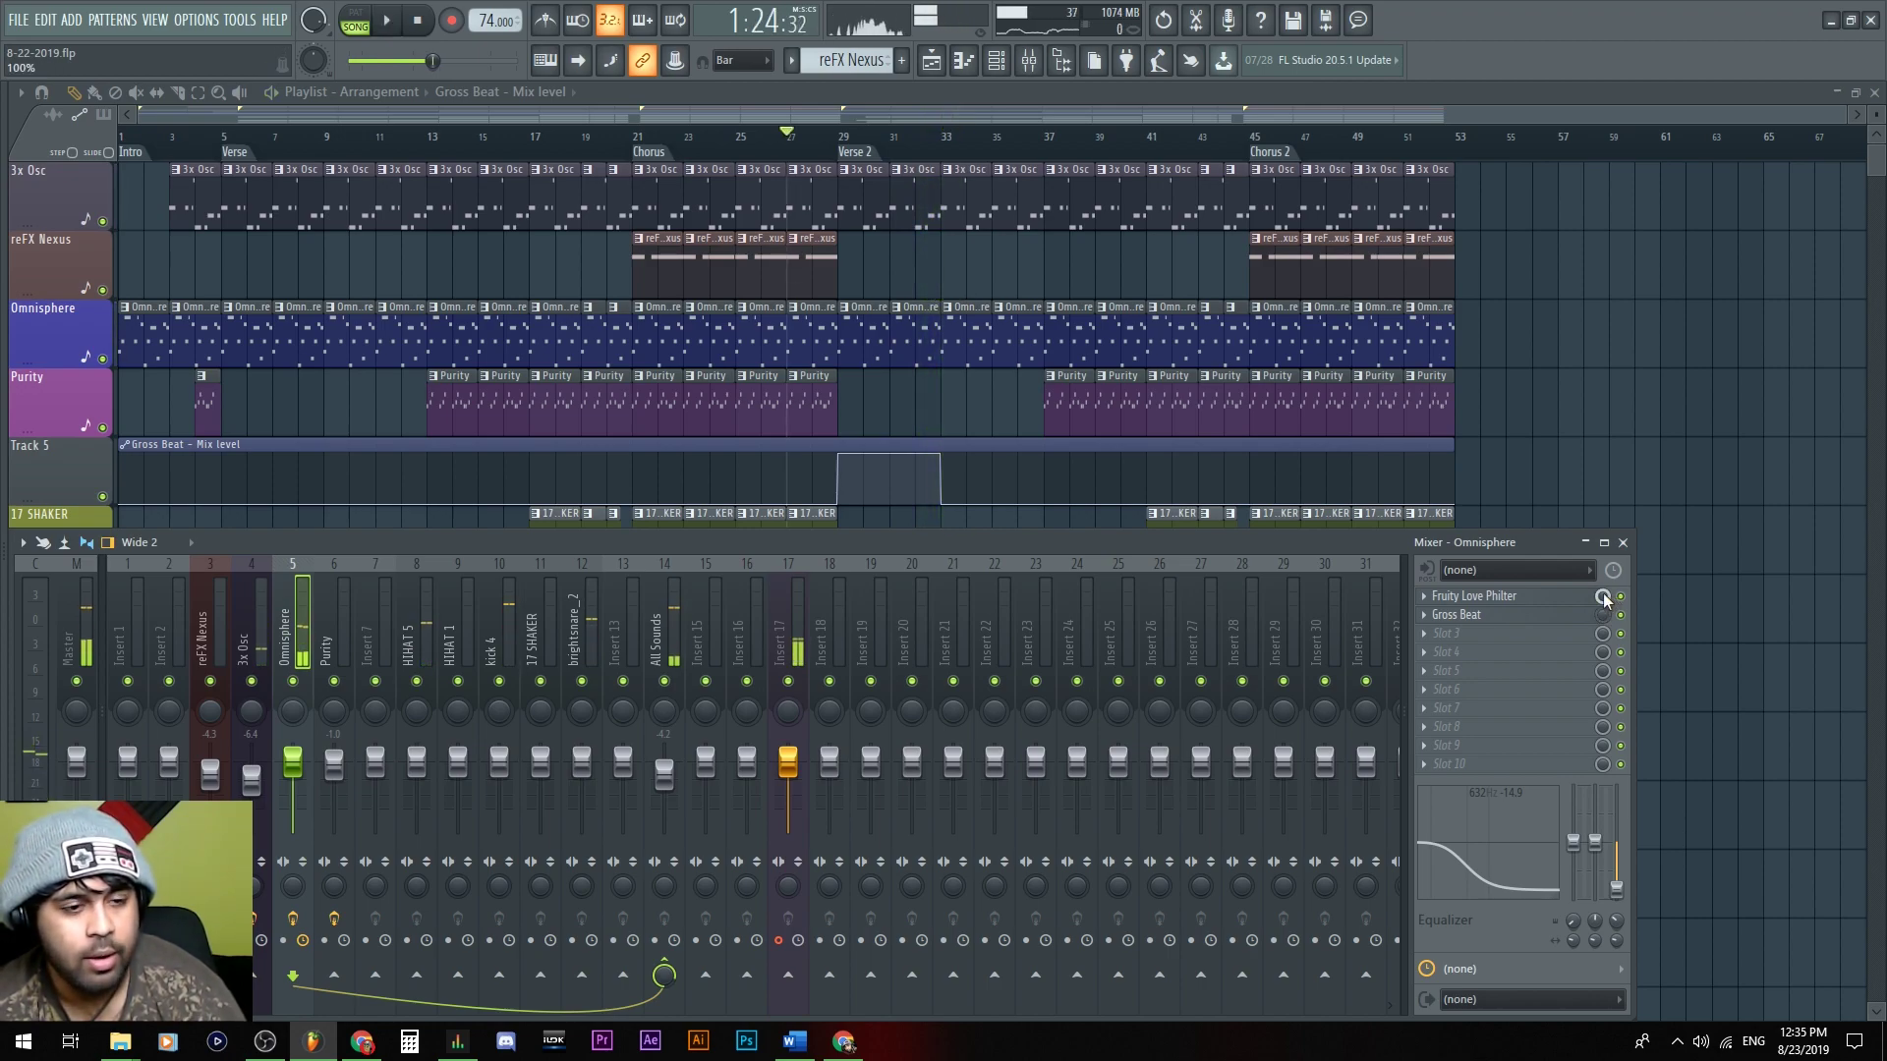
right_click(1603, 596)
click(1675, 722)
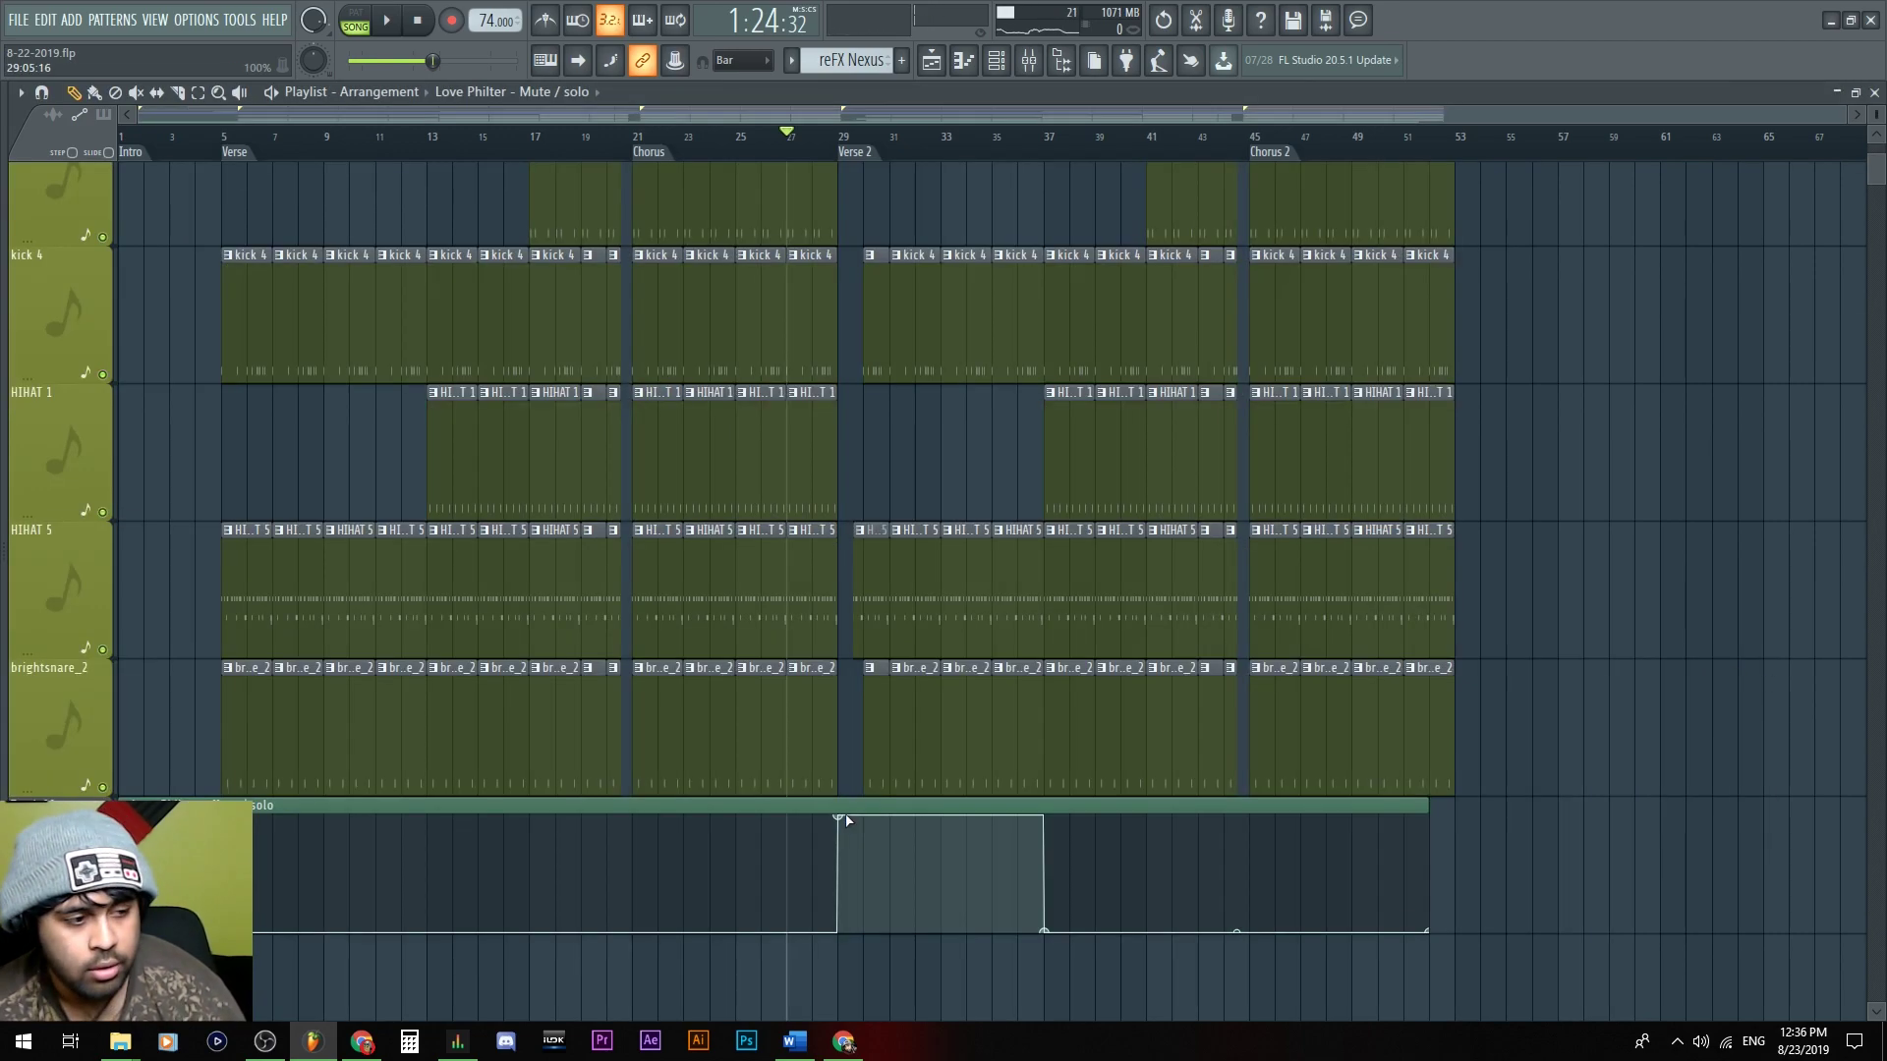
drag(842, 817, 944, 817)
scroll(1613, 540, up, 3)
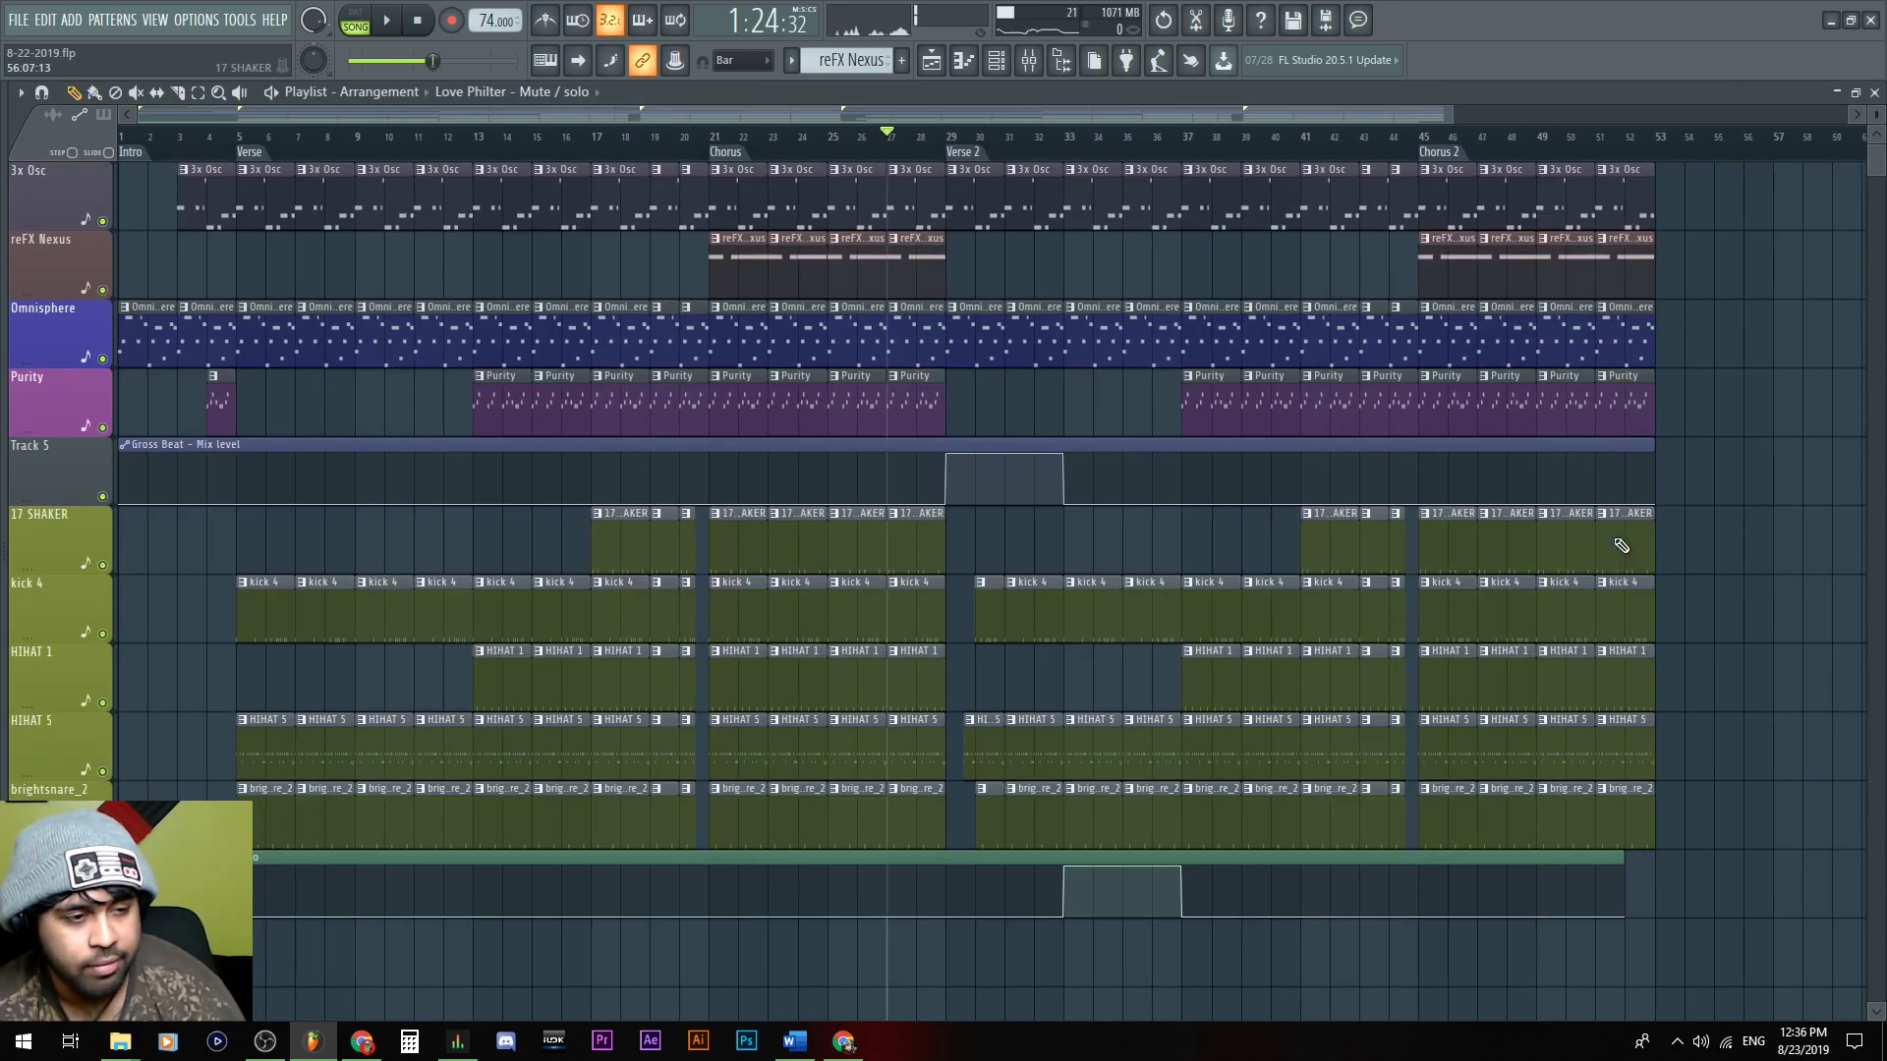
Play Verse 2 from its start and examine how the Gross Beat and Love Philter sections follow each other
click(1086, 152)
click(1153, 155)
click(1121, 155)
click(1085, 156)
click(1059, 161)
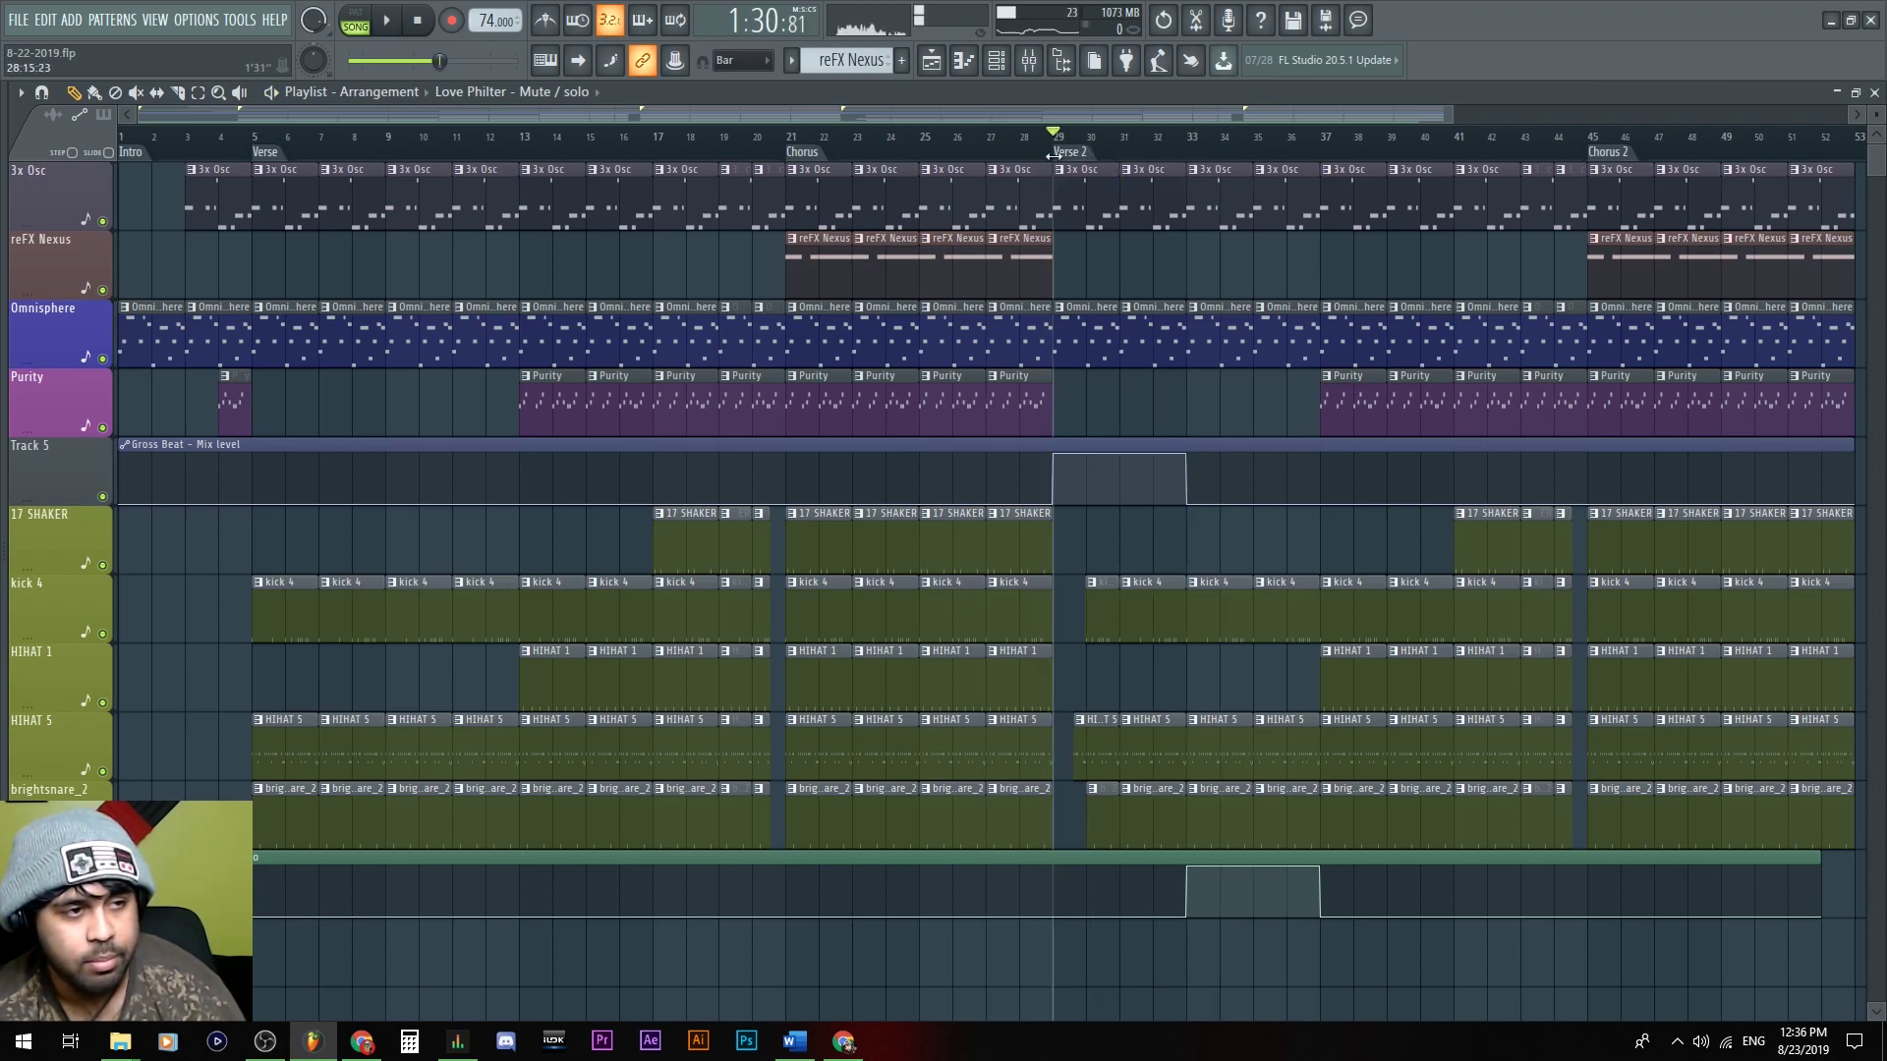
key(space)
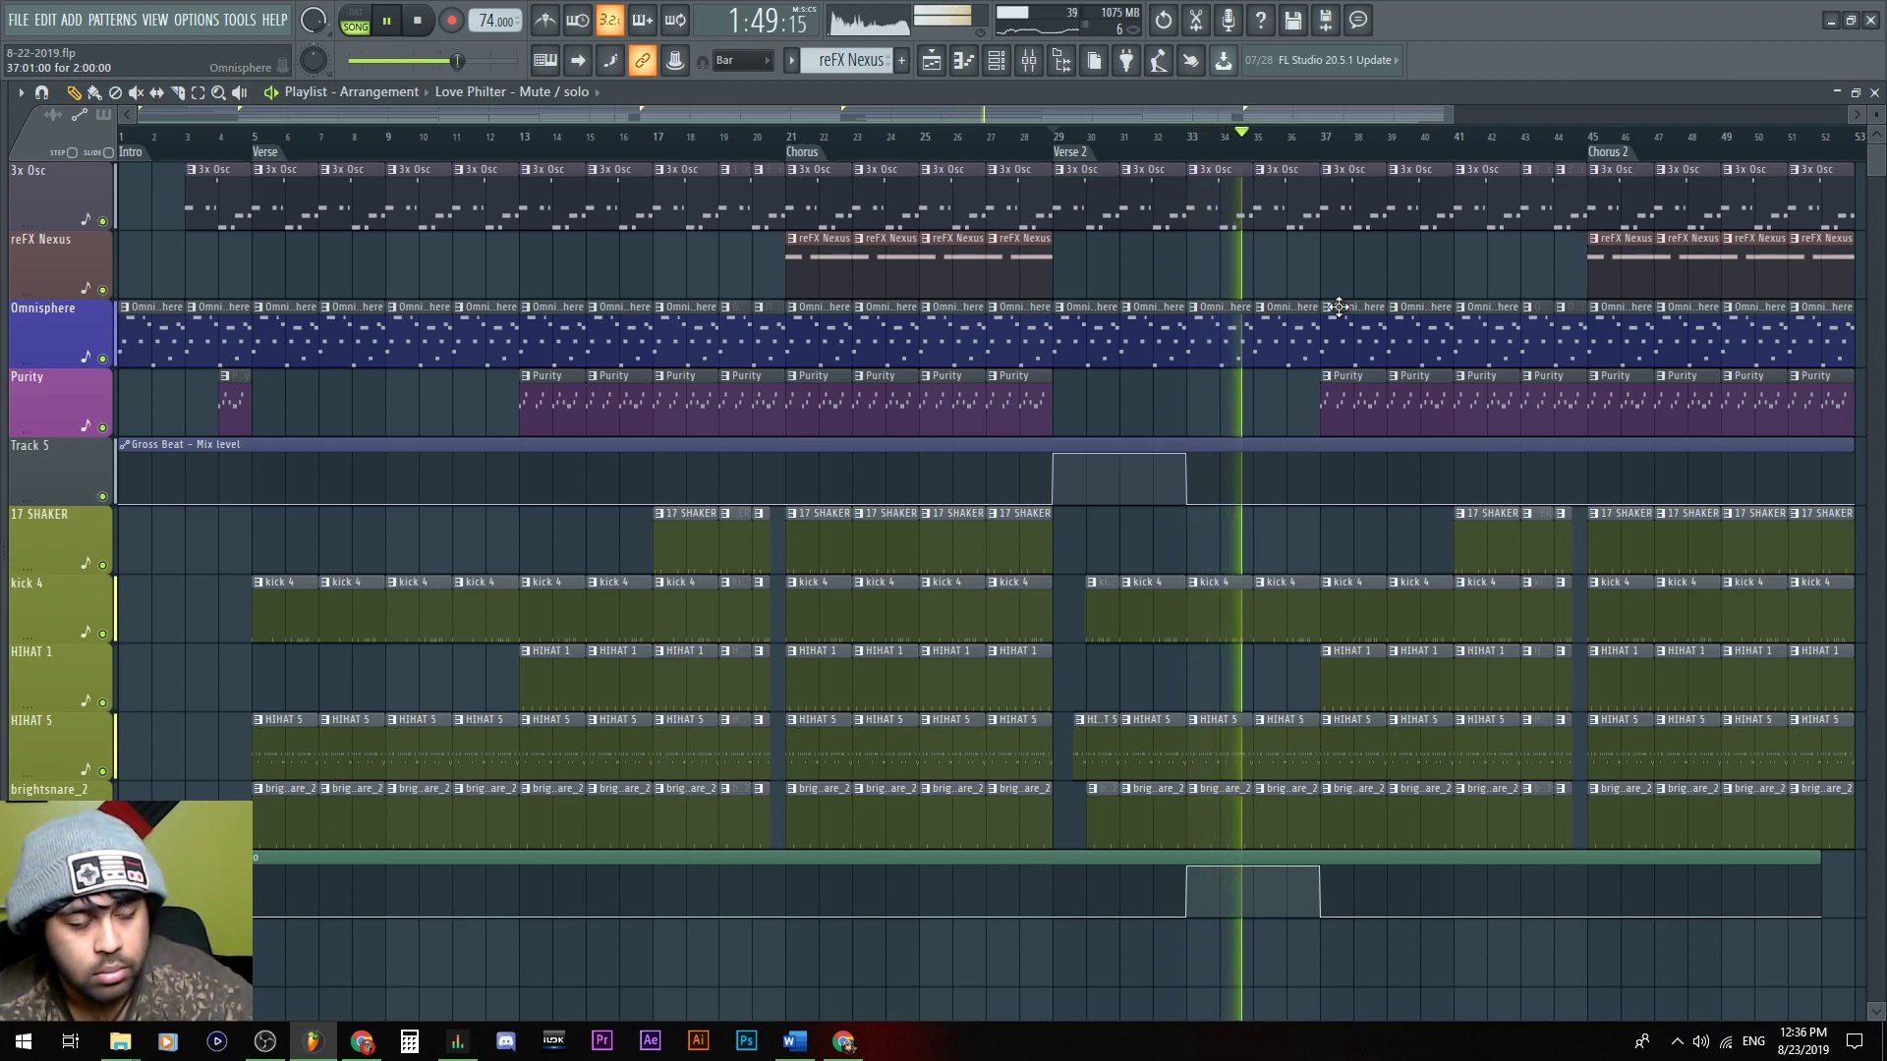
key(F9)
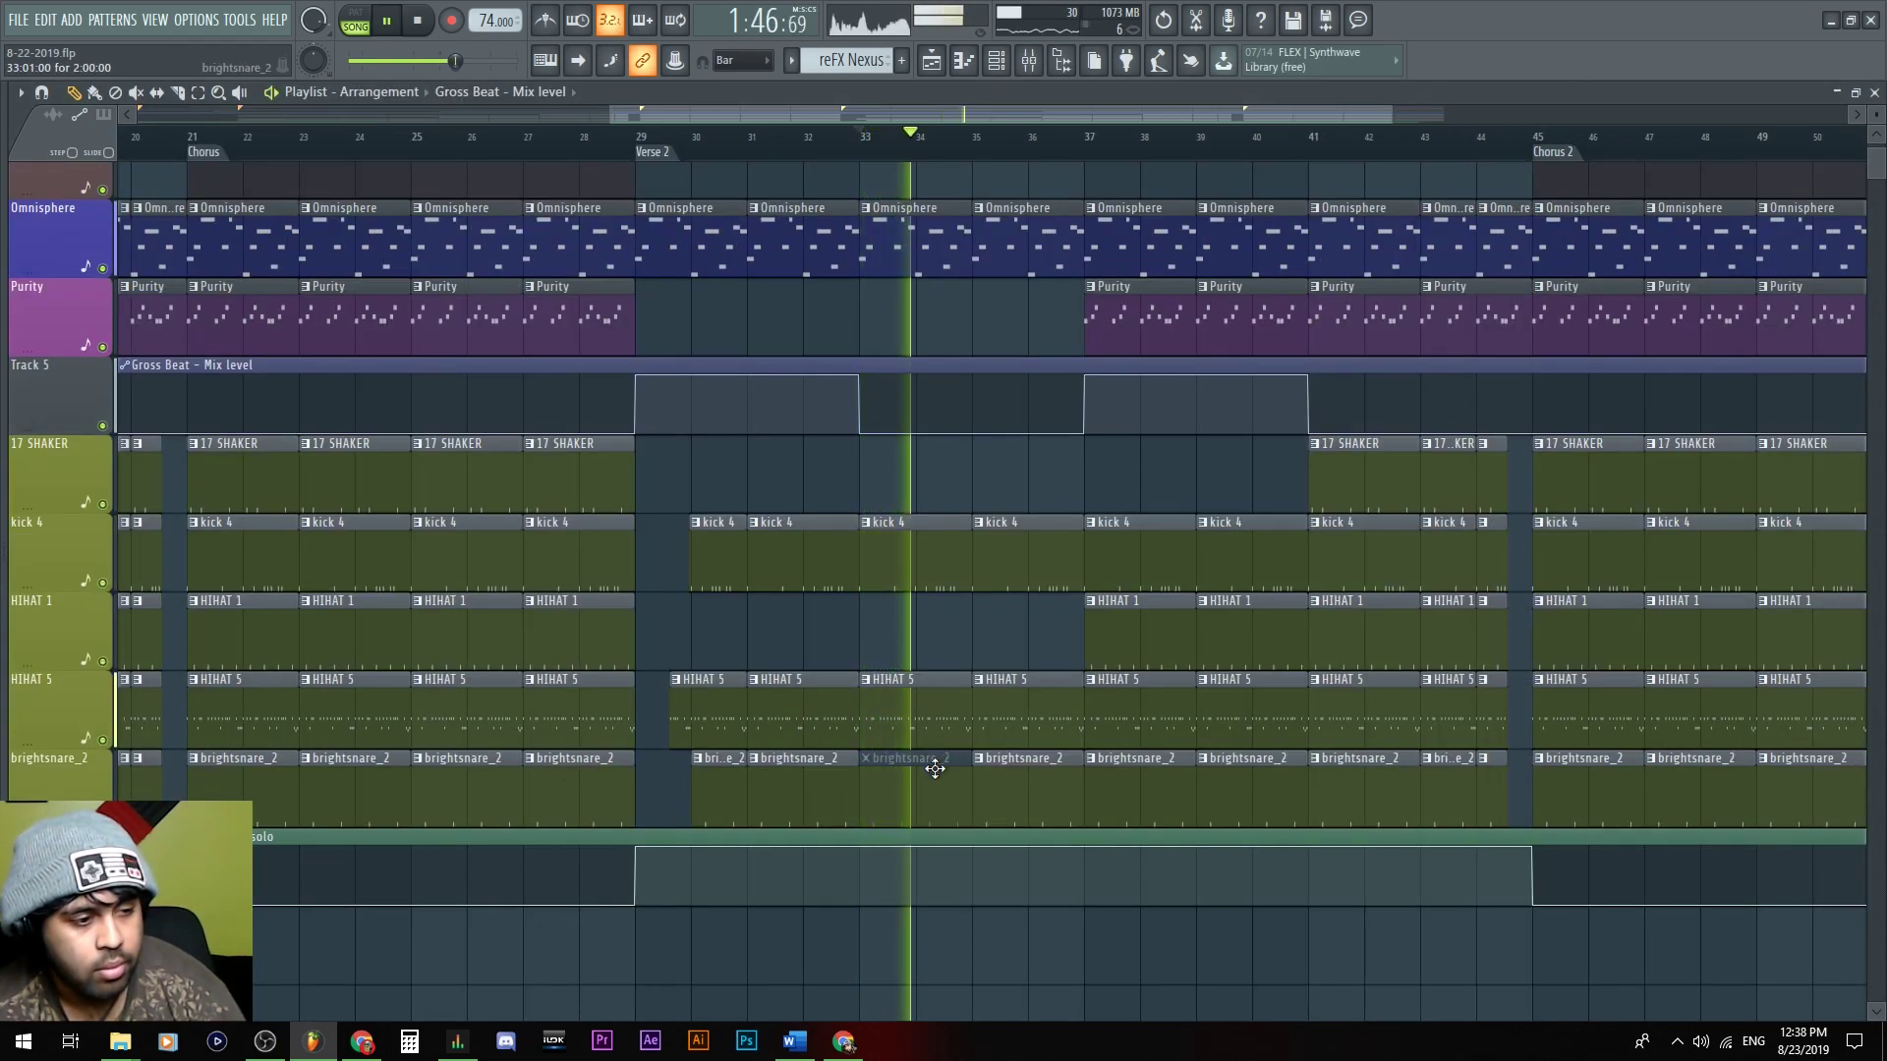
Delete the brightsnare_2 clip at bar 33 and the HIHAT 5 clips from bar 37 to 41 in Verse 2
right_click(957, 776)
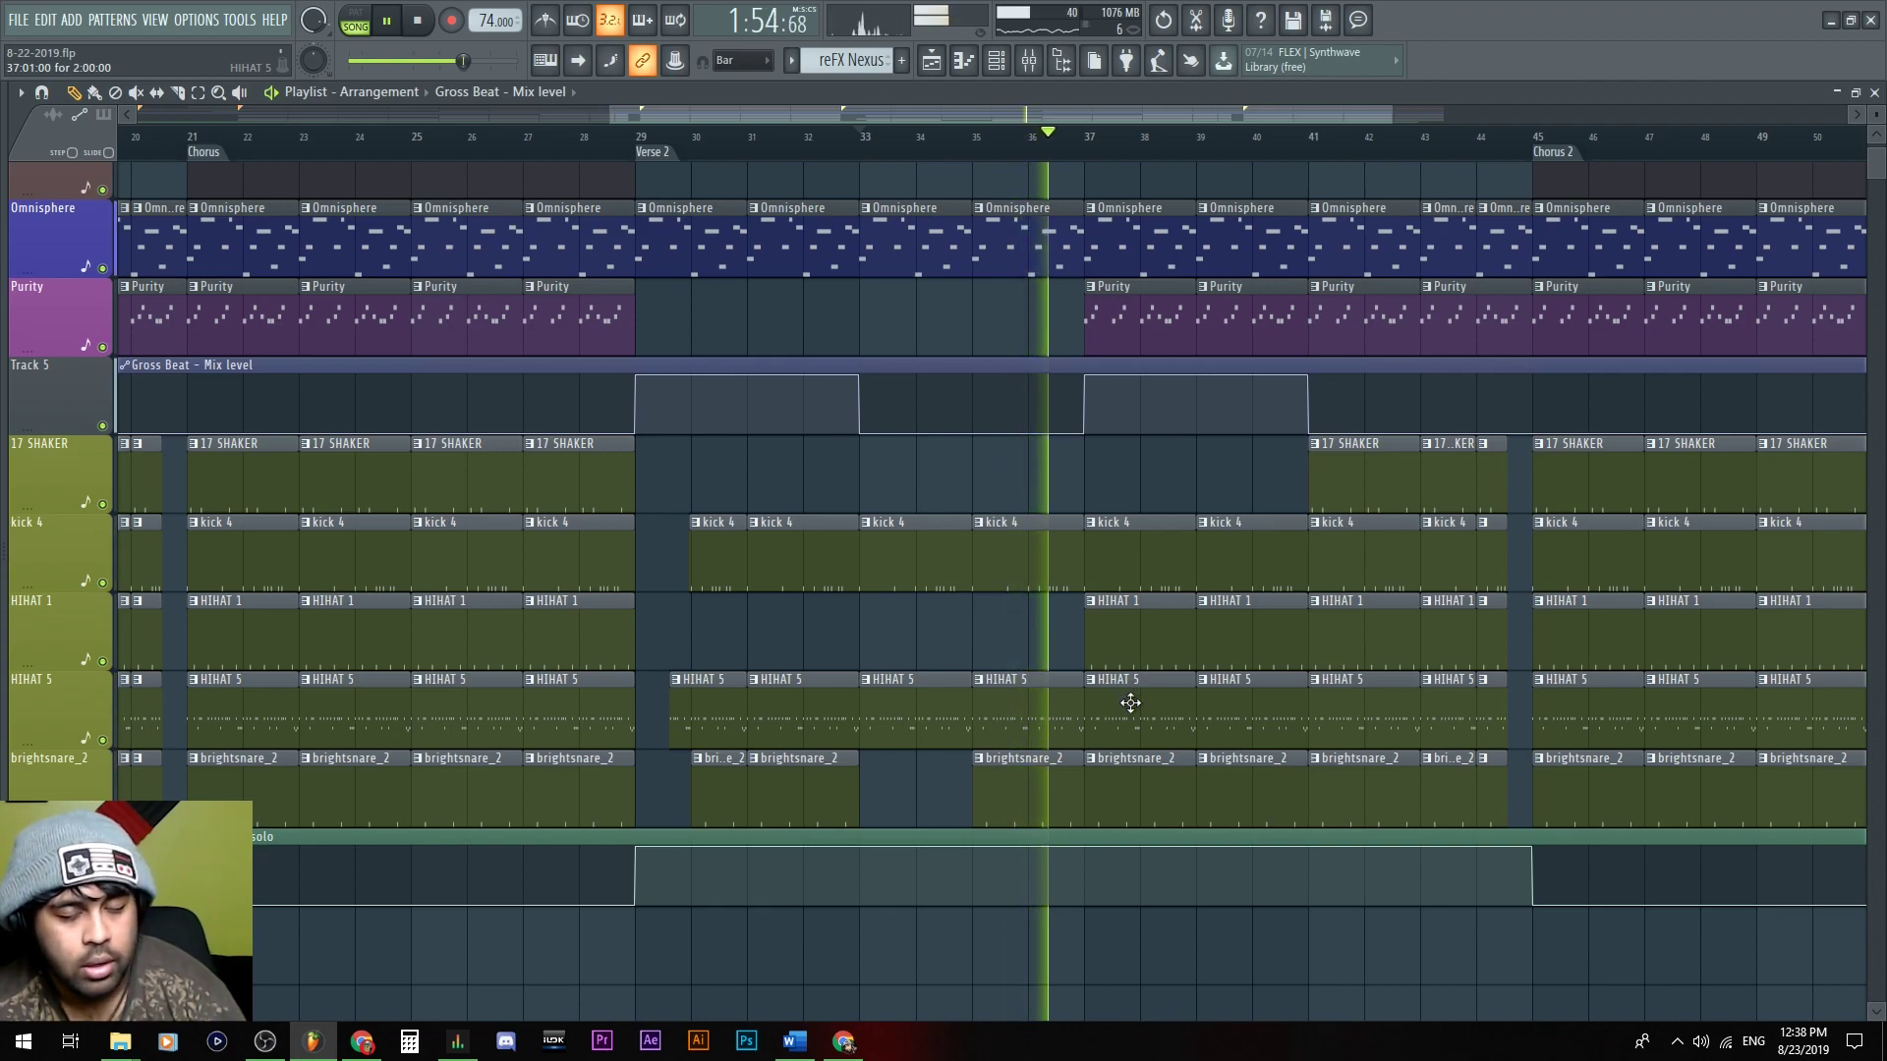
click(1093, 679)
right_click(1184, 702)
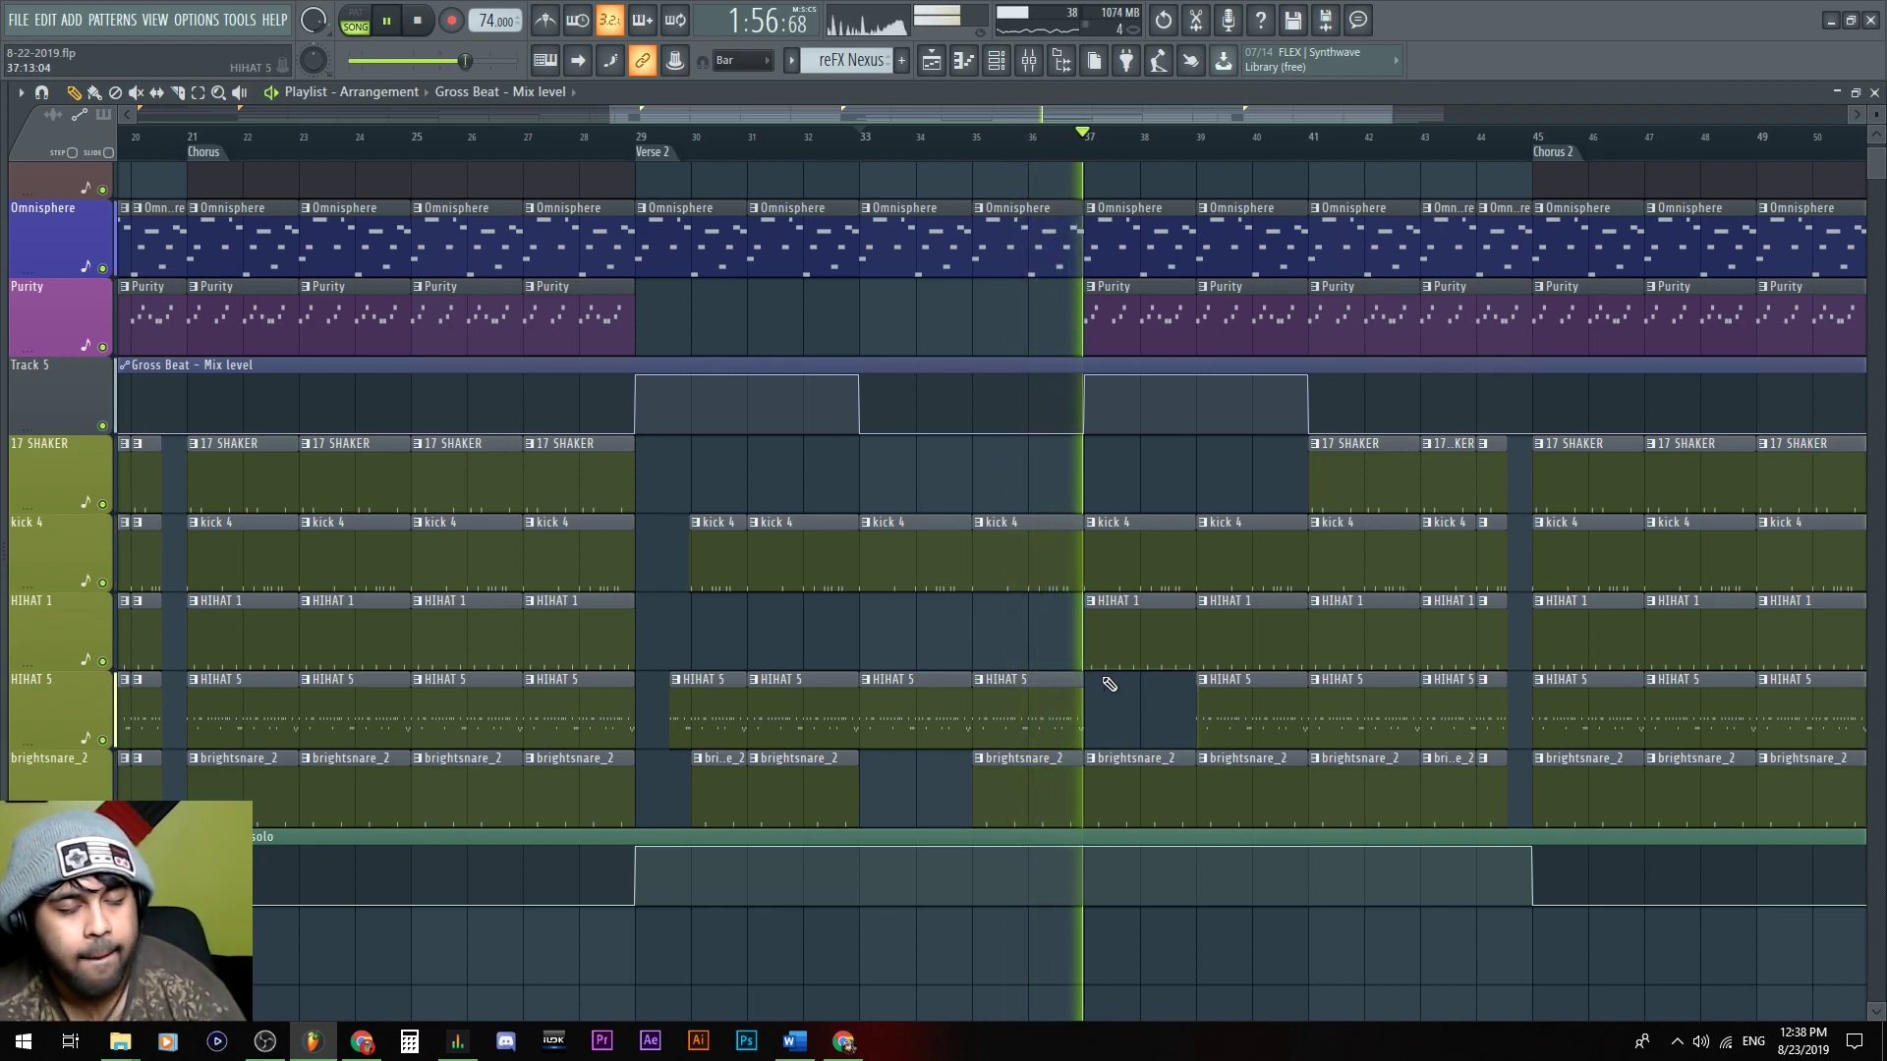
right_click(1248, 709)
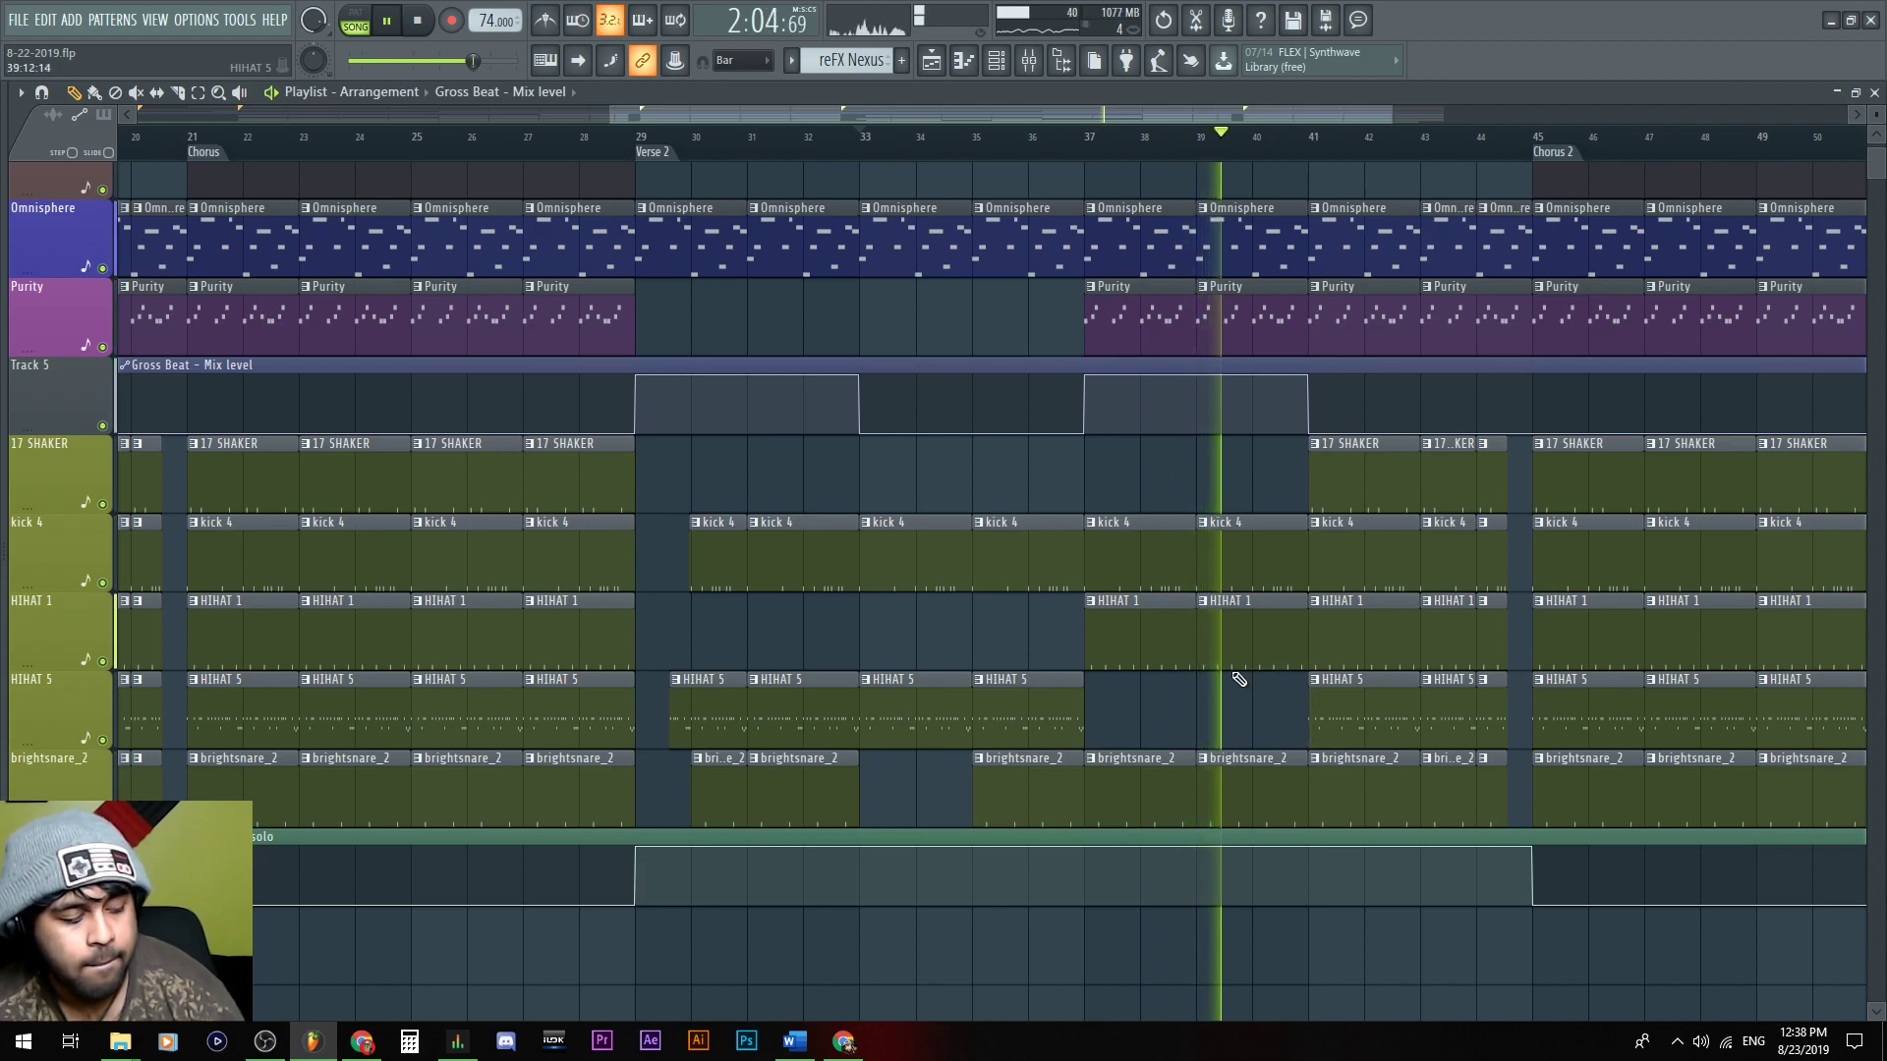
Play the second half of Verse 2 and review the drum drops against the automated effects
scroll(926, 687, up, 2)
scroll(927, 687, down, 2)
scroll(968, 604, up, 2)
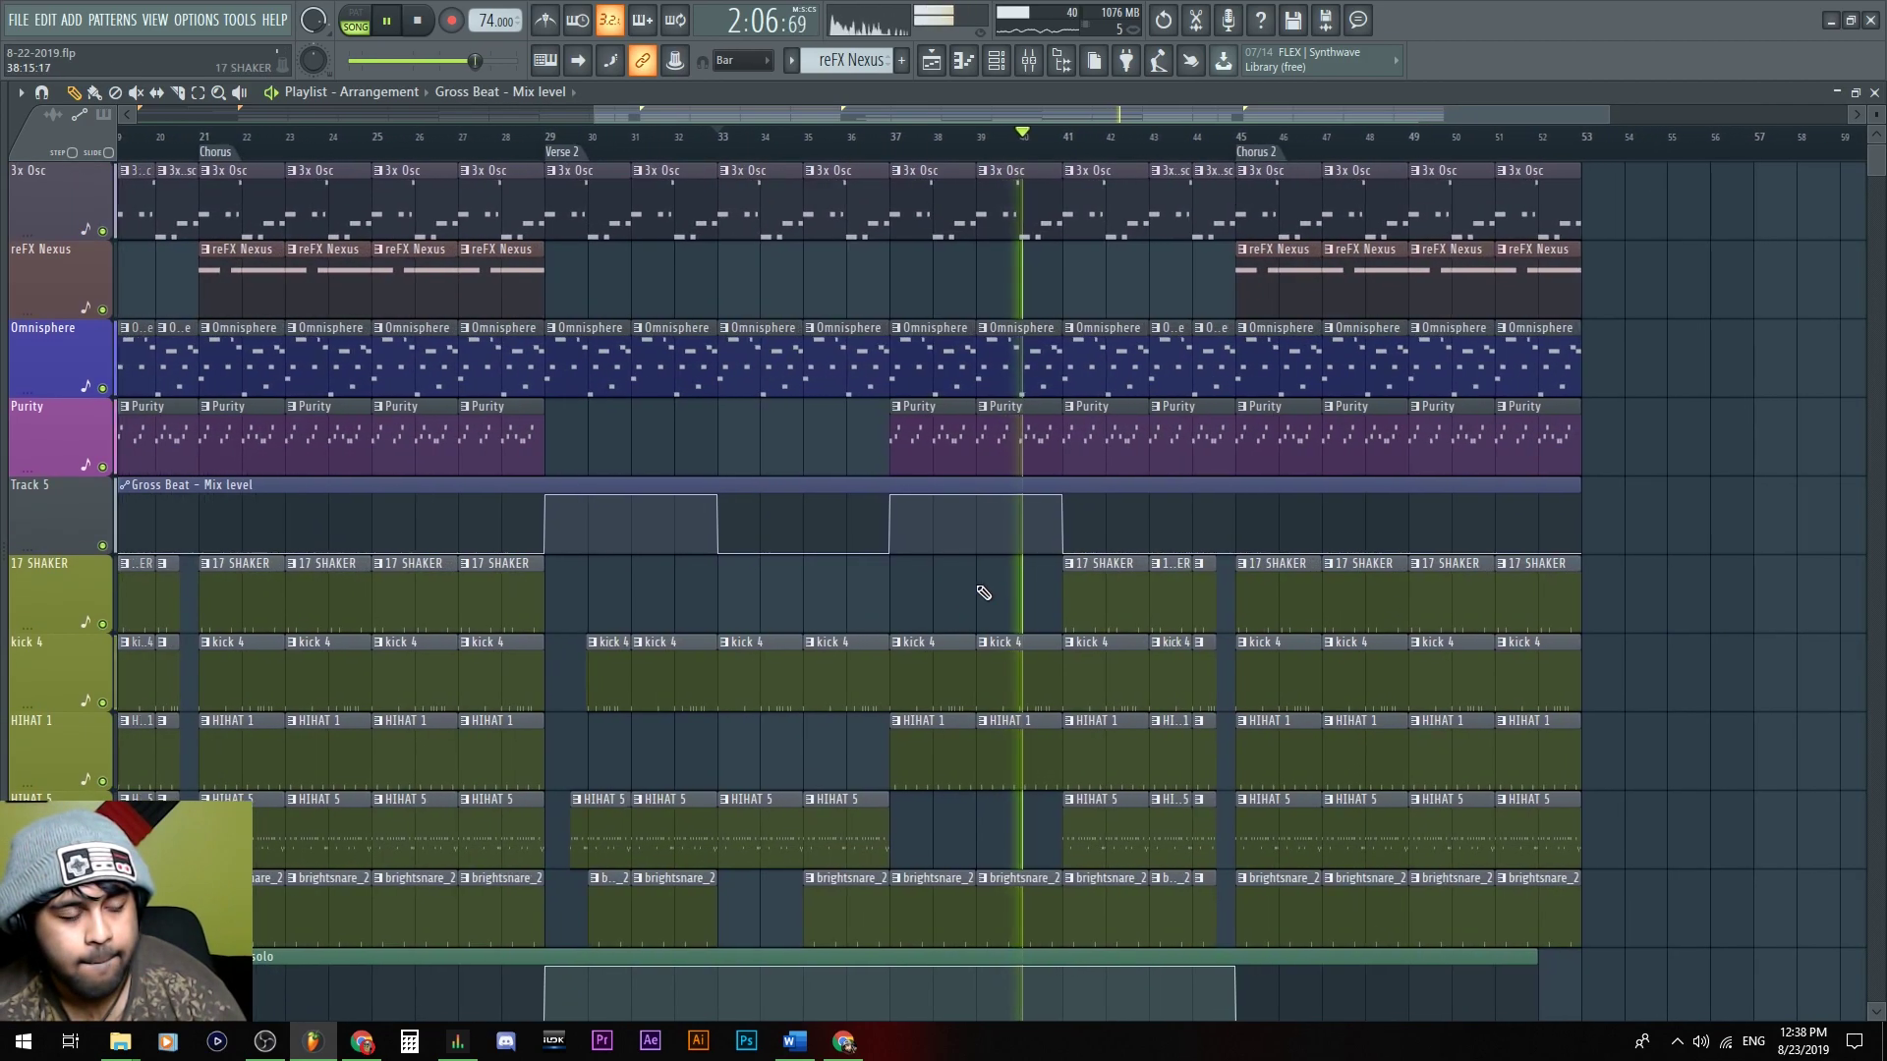
scroll(988, 551, down, 1)
scroll(973, 561, down, 1)
scroll(982, 567, up, 1)
right_click(1076, 678)
click(1096, 702)
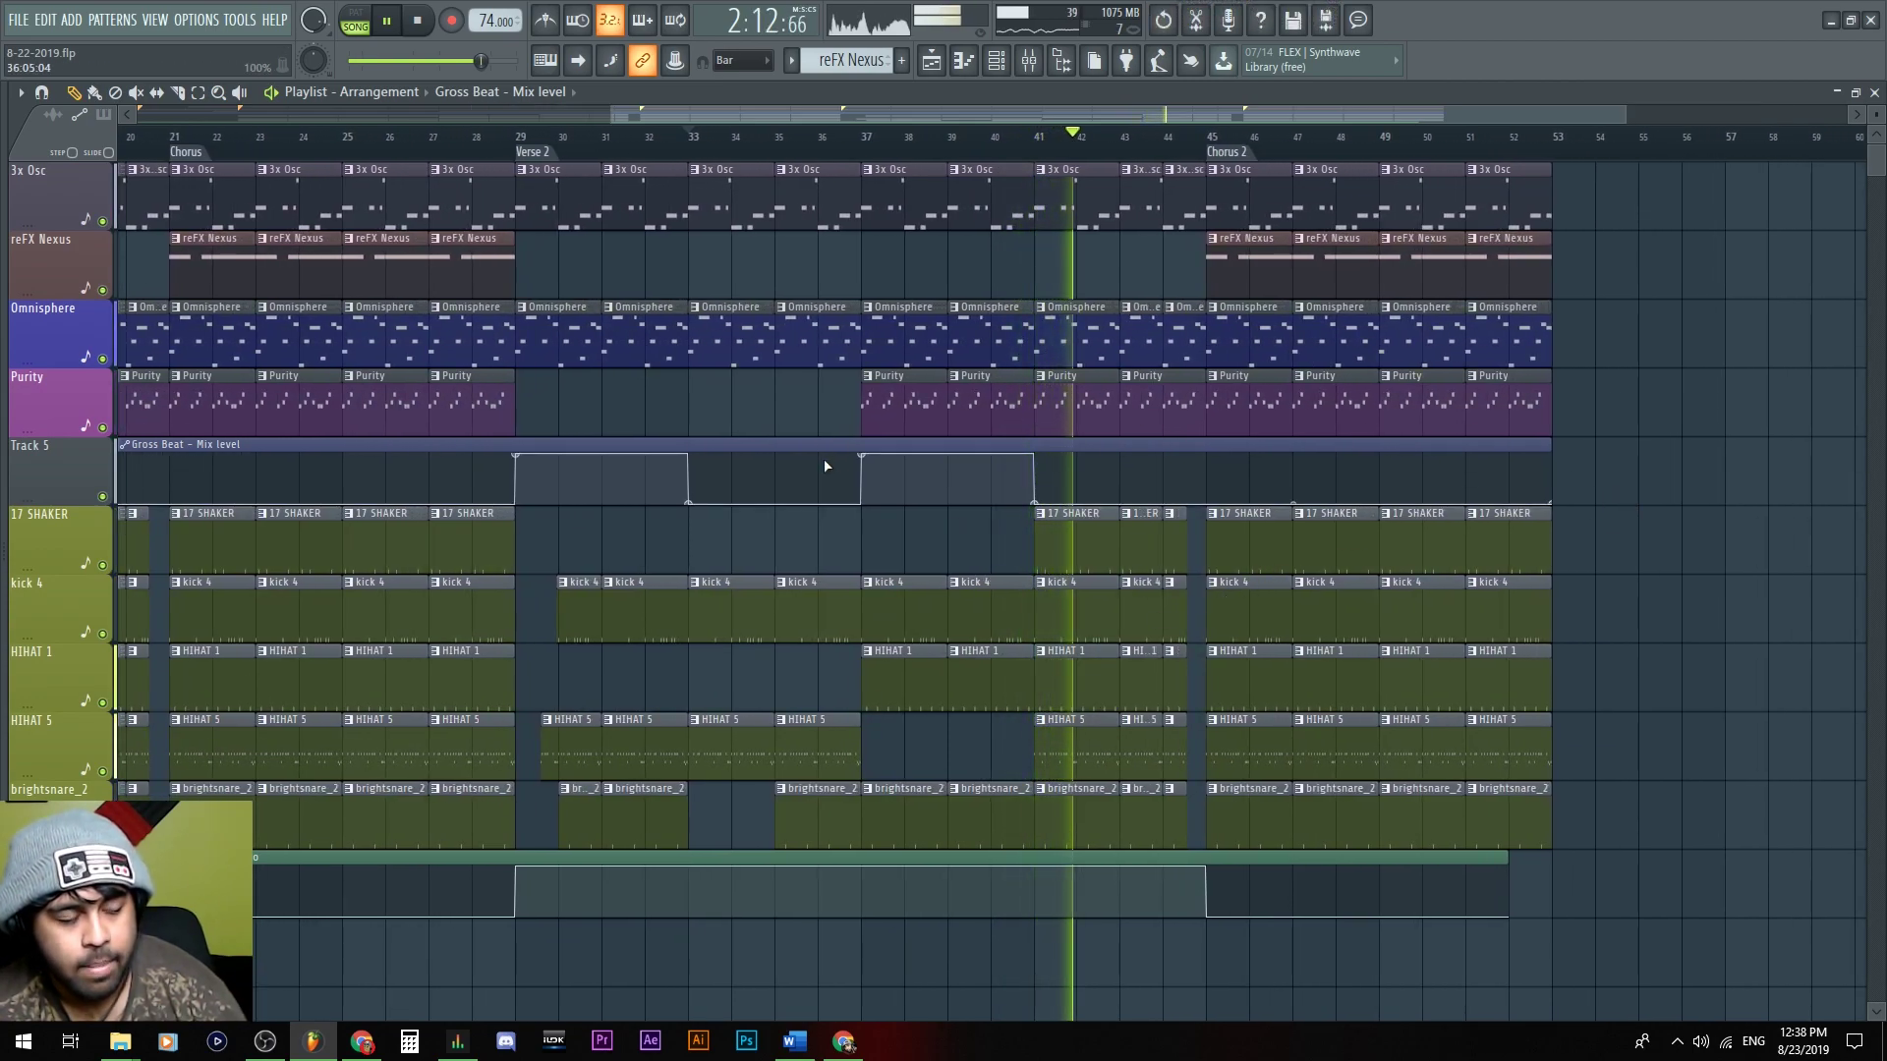
key(space)
scroll(983, 531, down, 3)
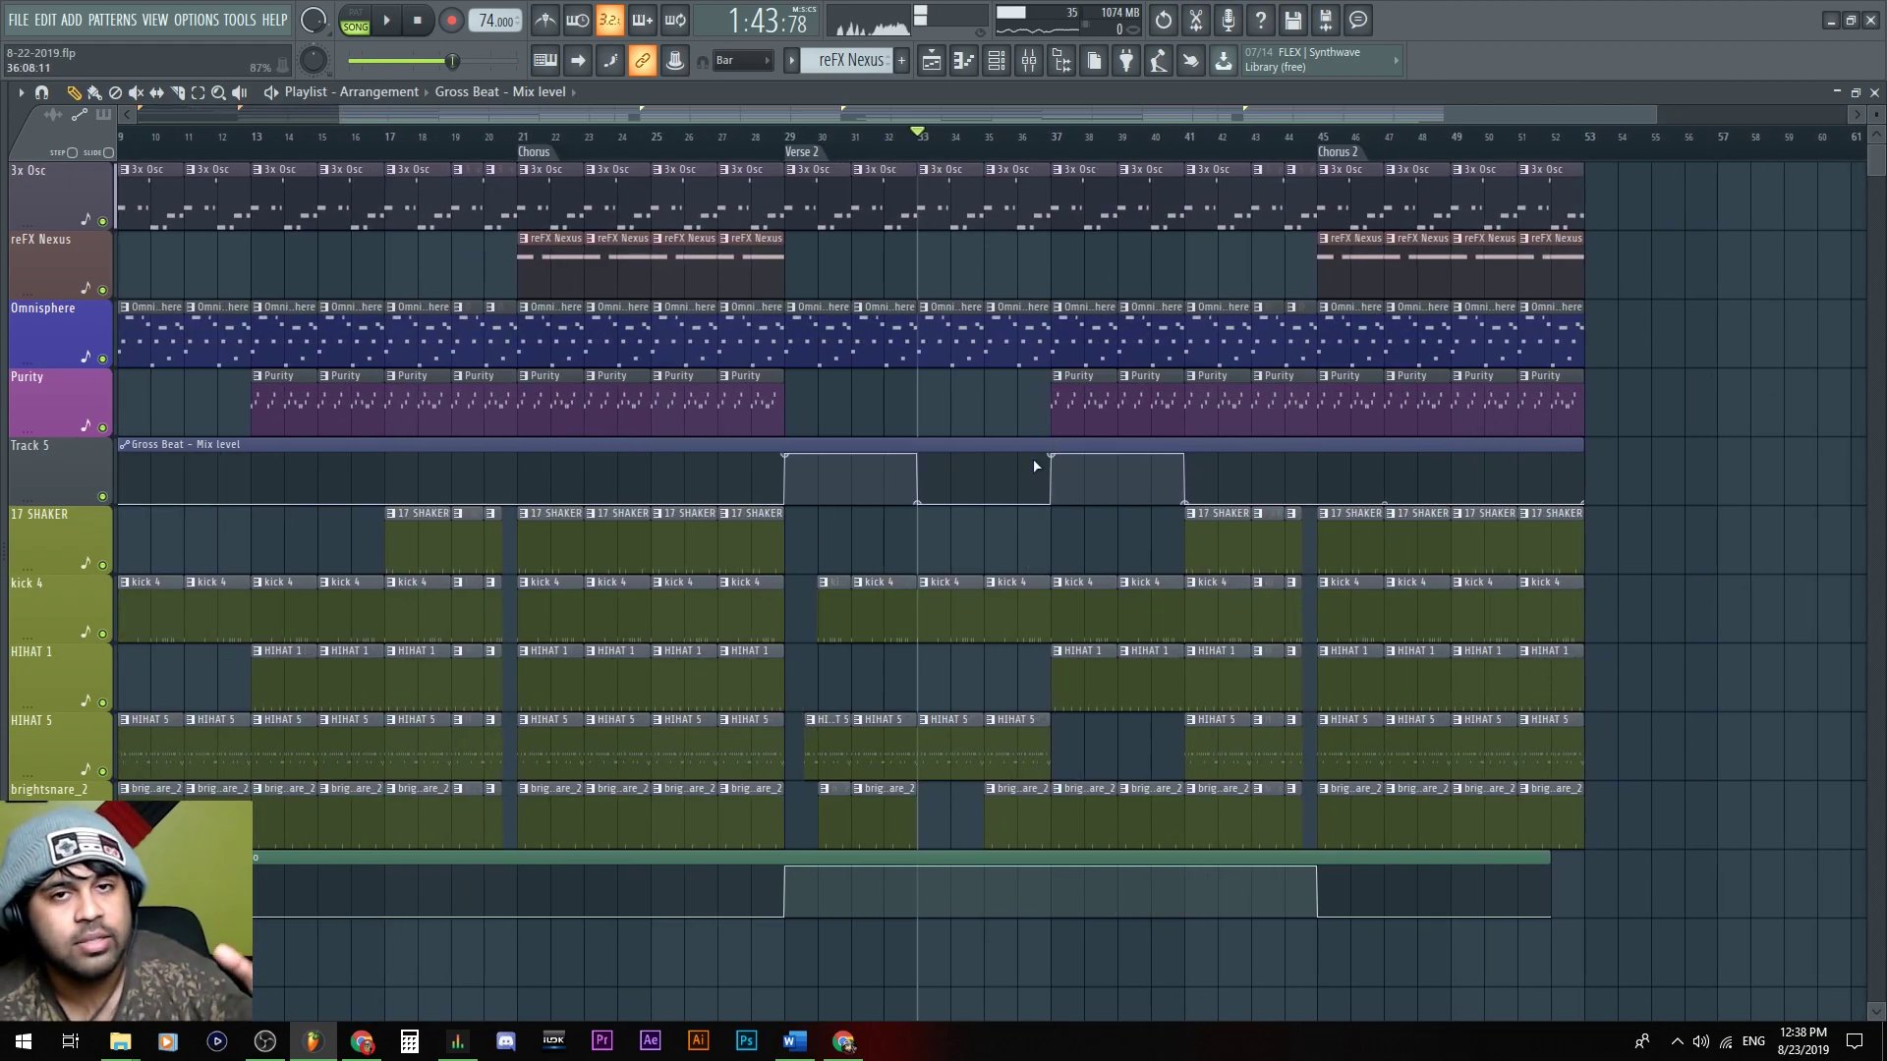
scroll(983, 550, up, 2)
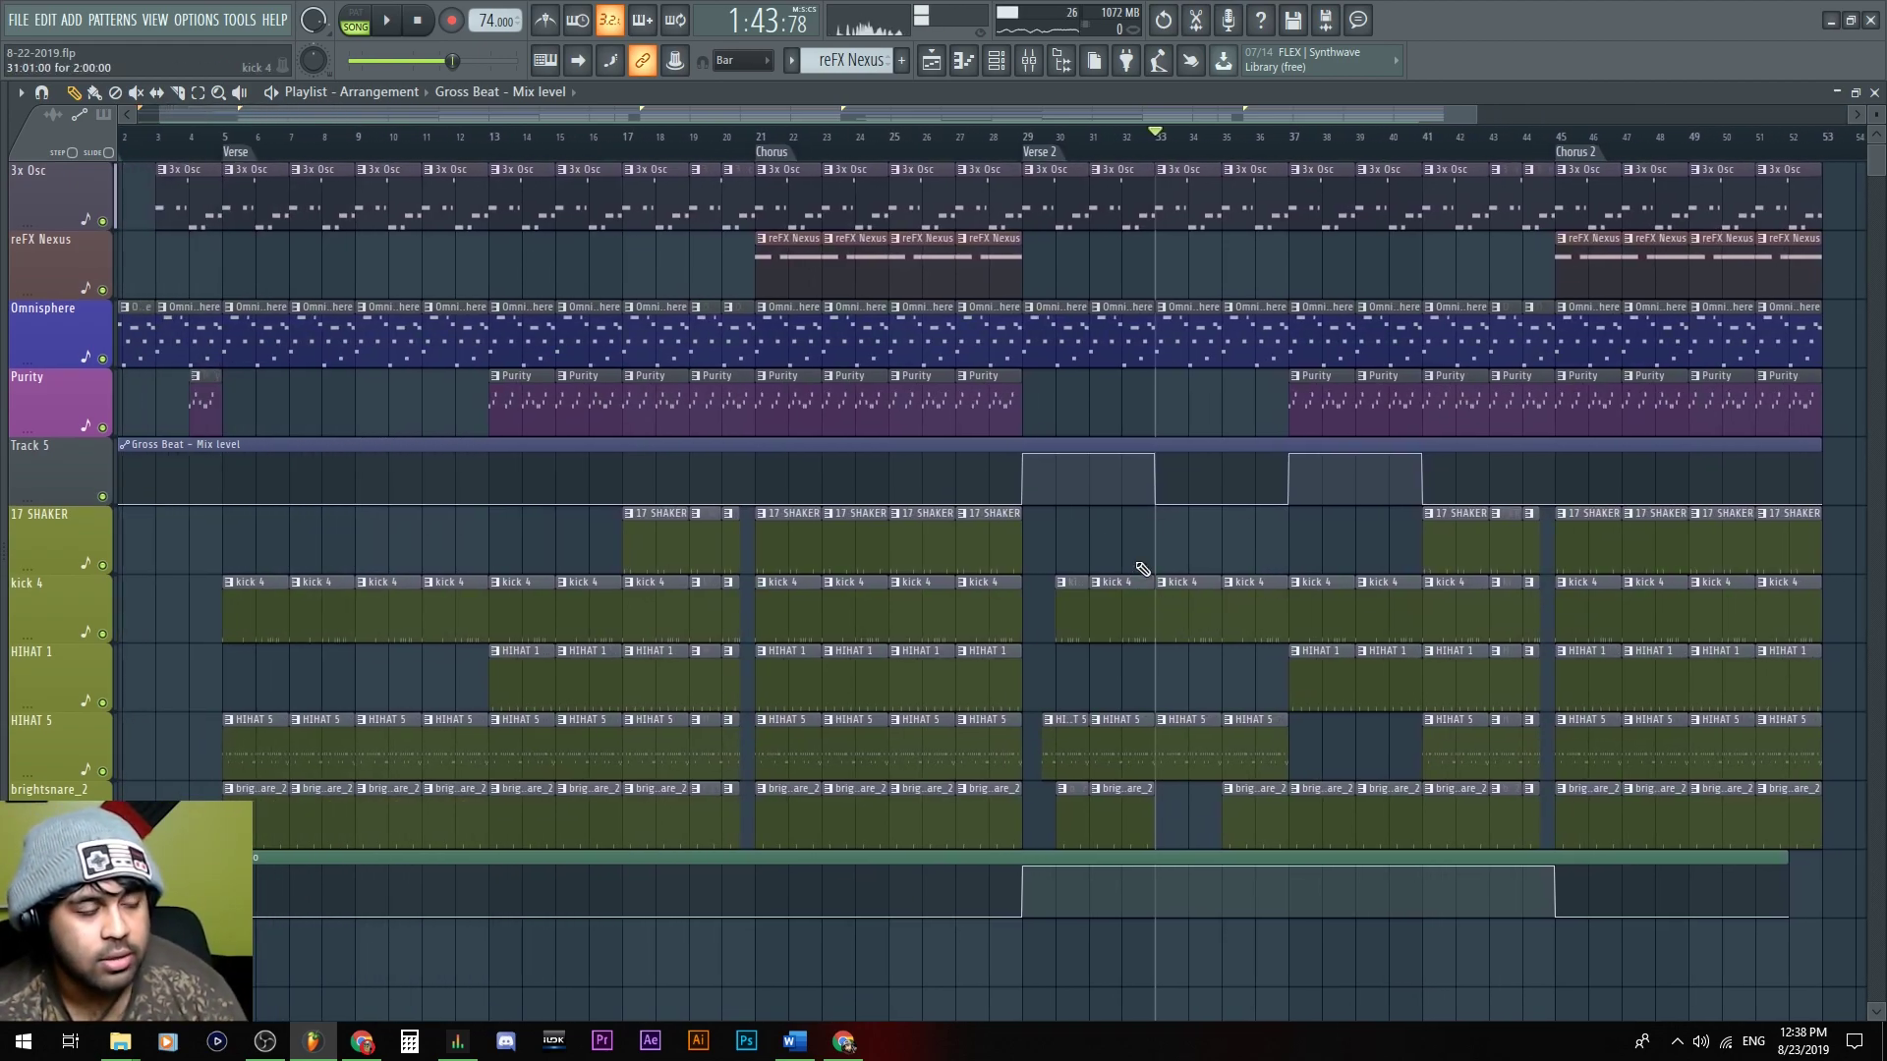
scroll(359, 365, down, 1)
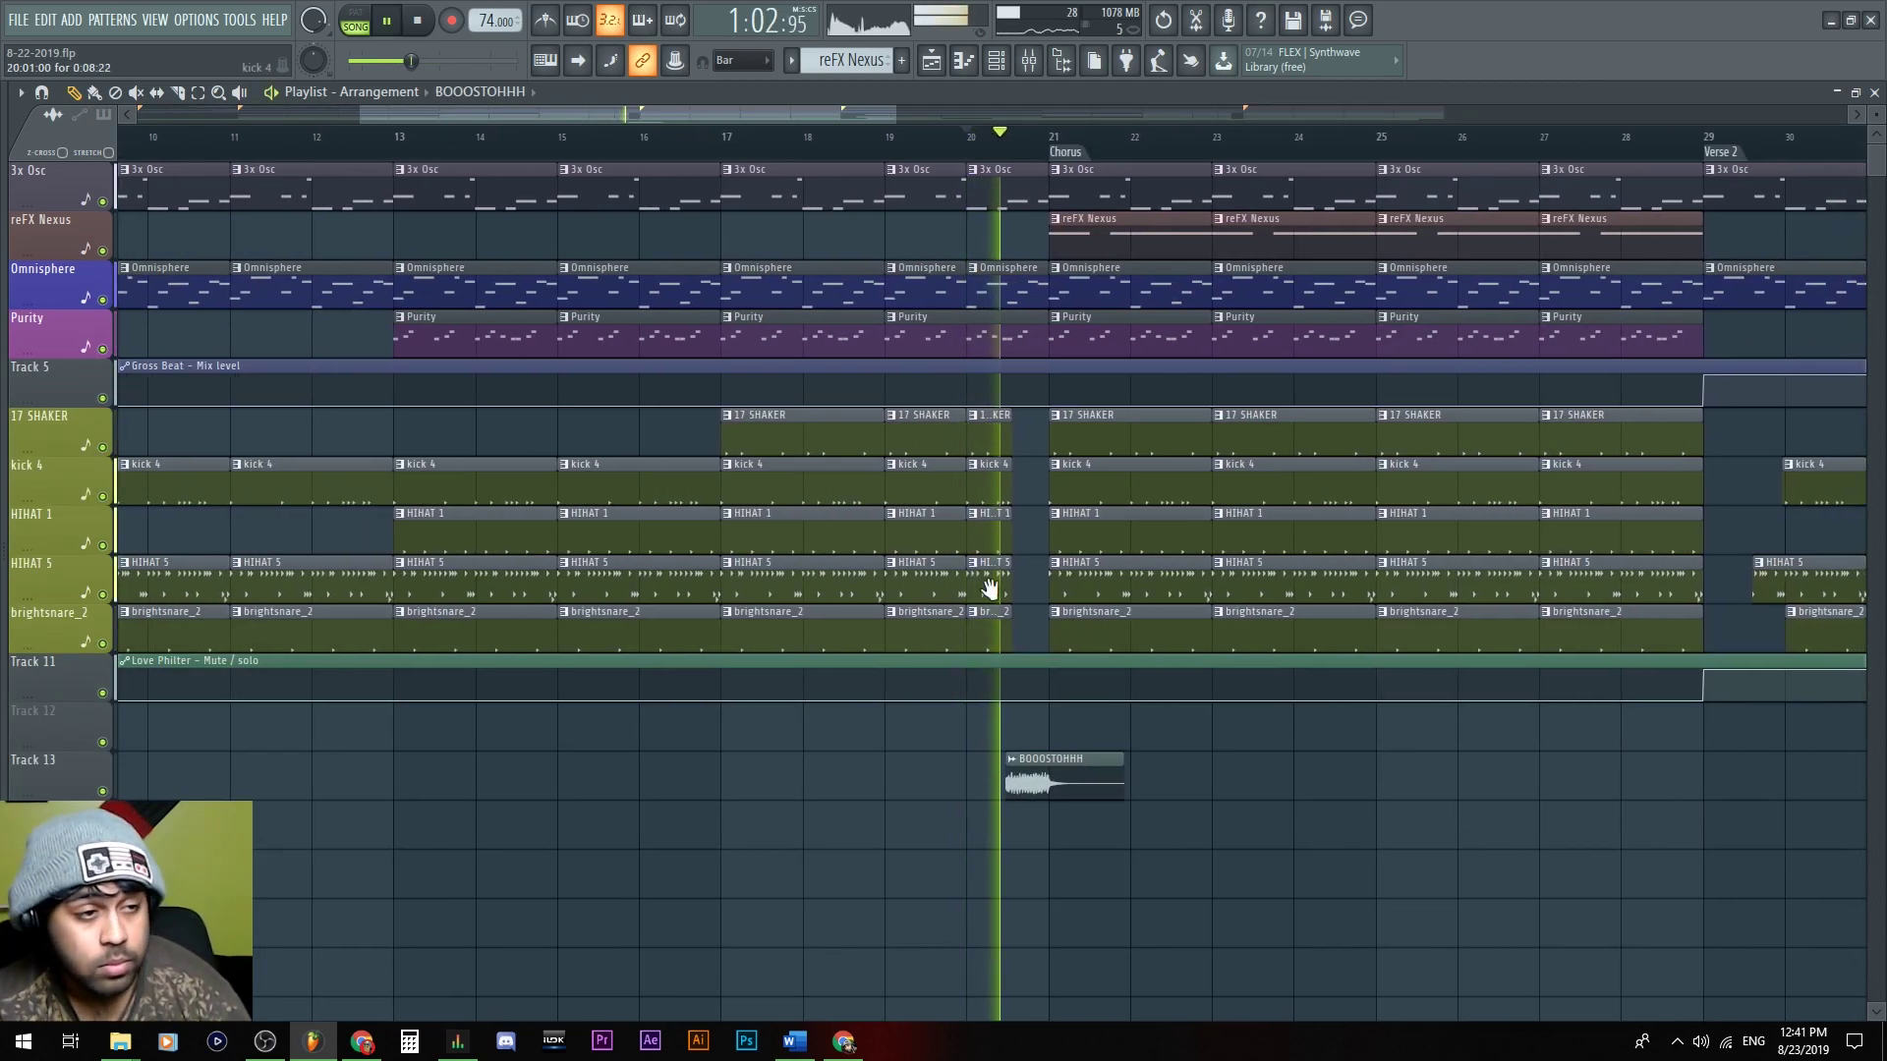
Stop playback and open the BOOOSTOHHH sample's channel settings to check its mixer track assignment
scroll(992, 570, down, 2)
scroll(1037, 604, up, 1)
key(space)
double_click(1098, 776)
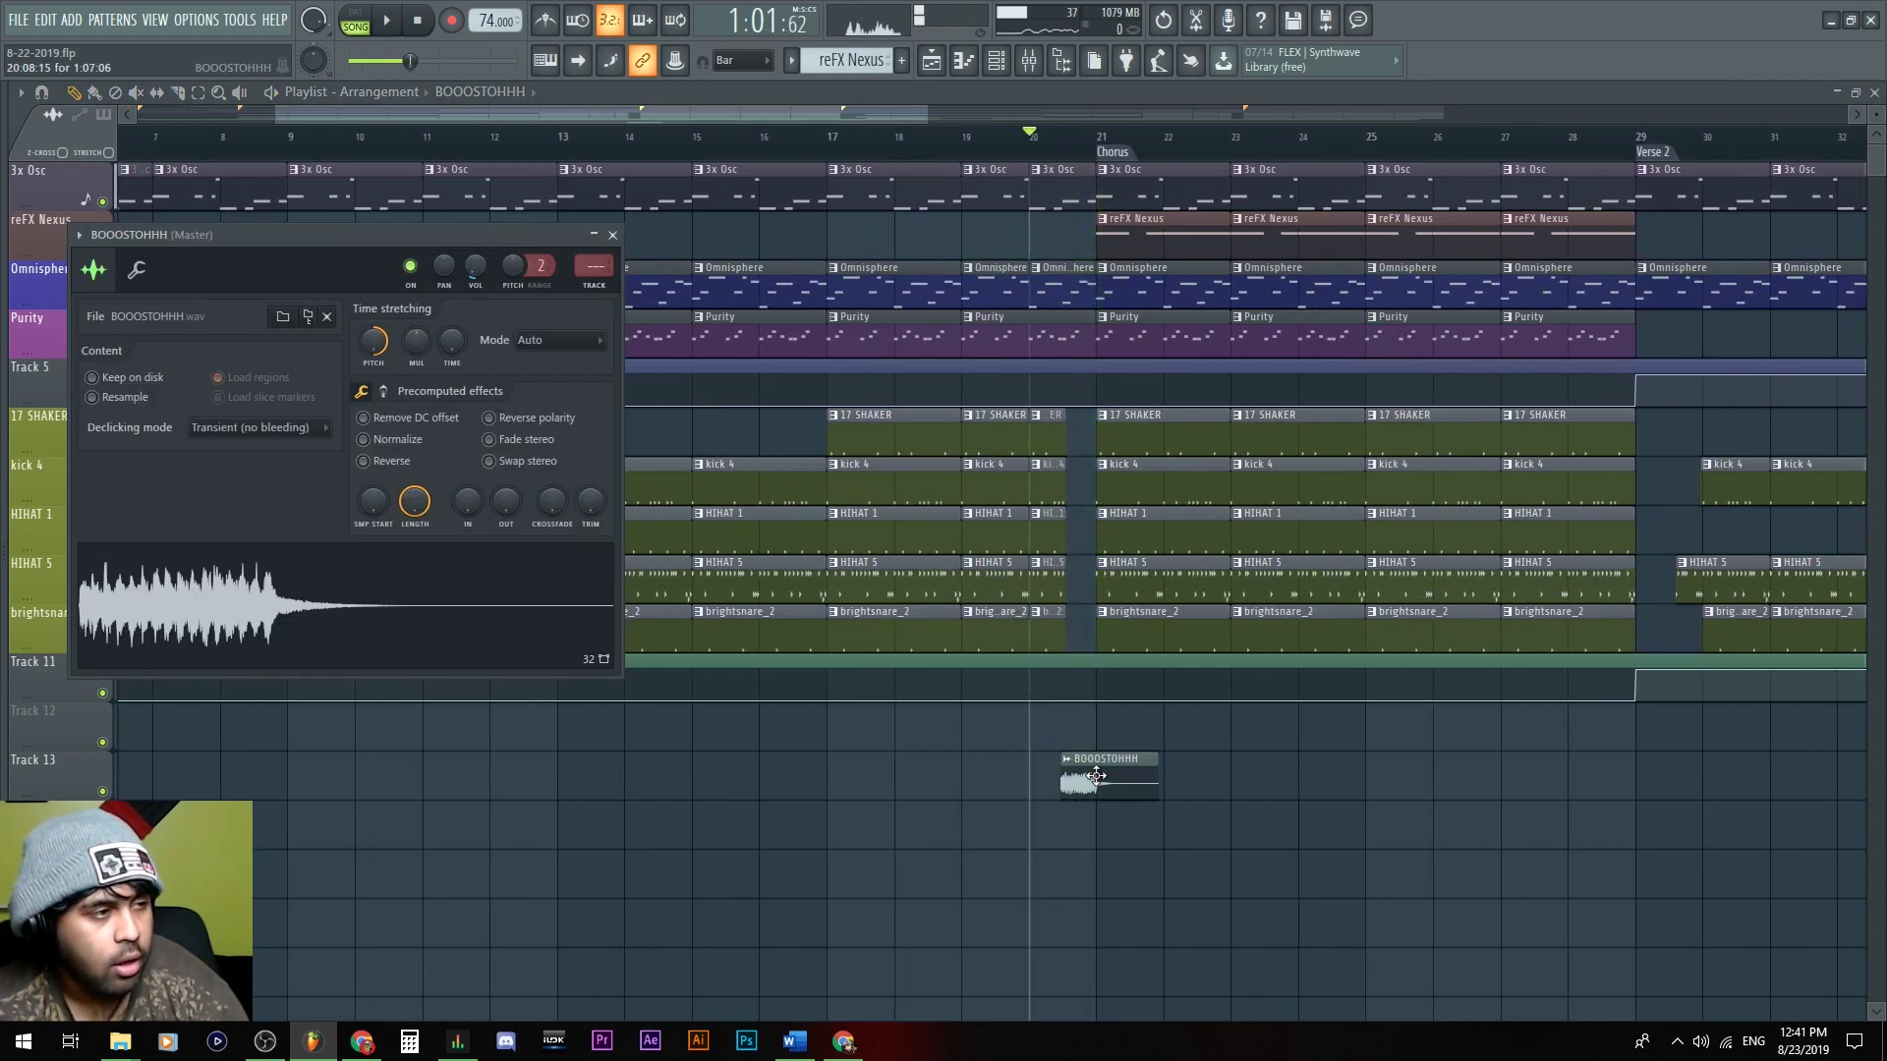
click(594, 285)
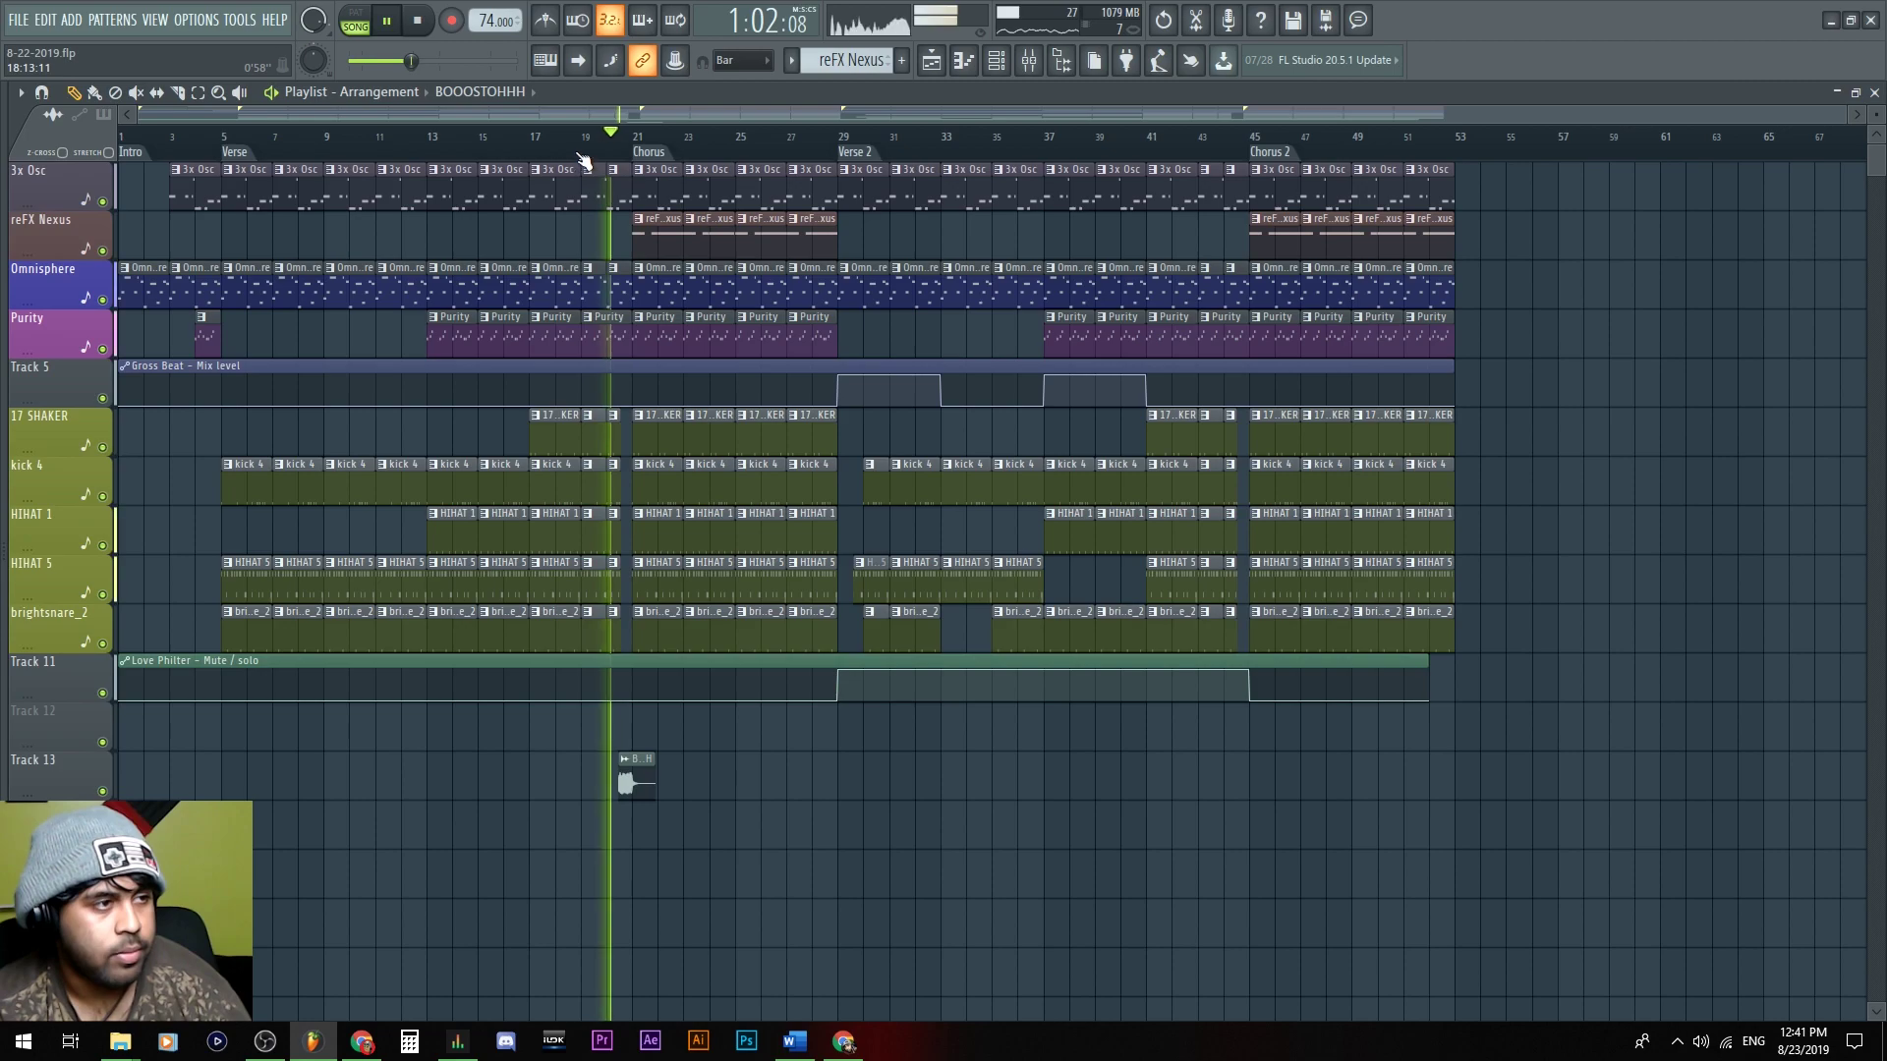
Play the transition into the Chorus from about bar 19 and examine how the BOOOSTOHHH sample fits the drum drop
click(583, 157)
scroll(716, 737, up, 5)
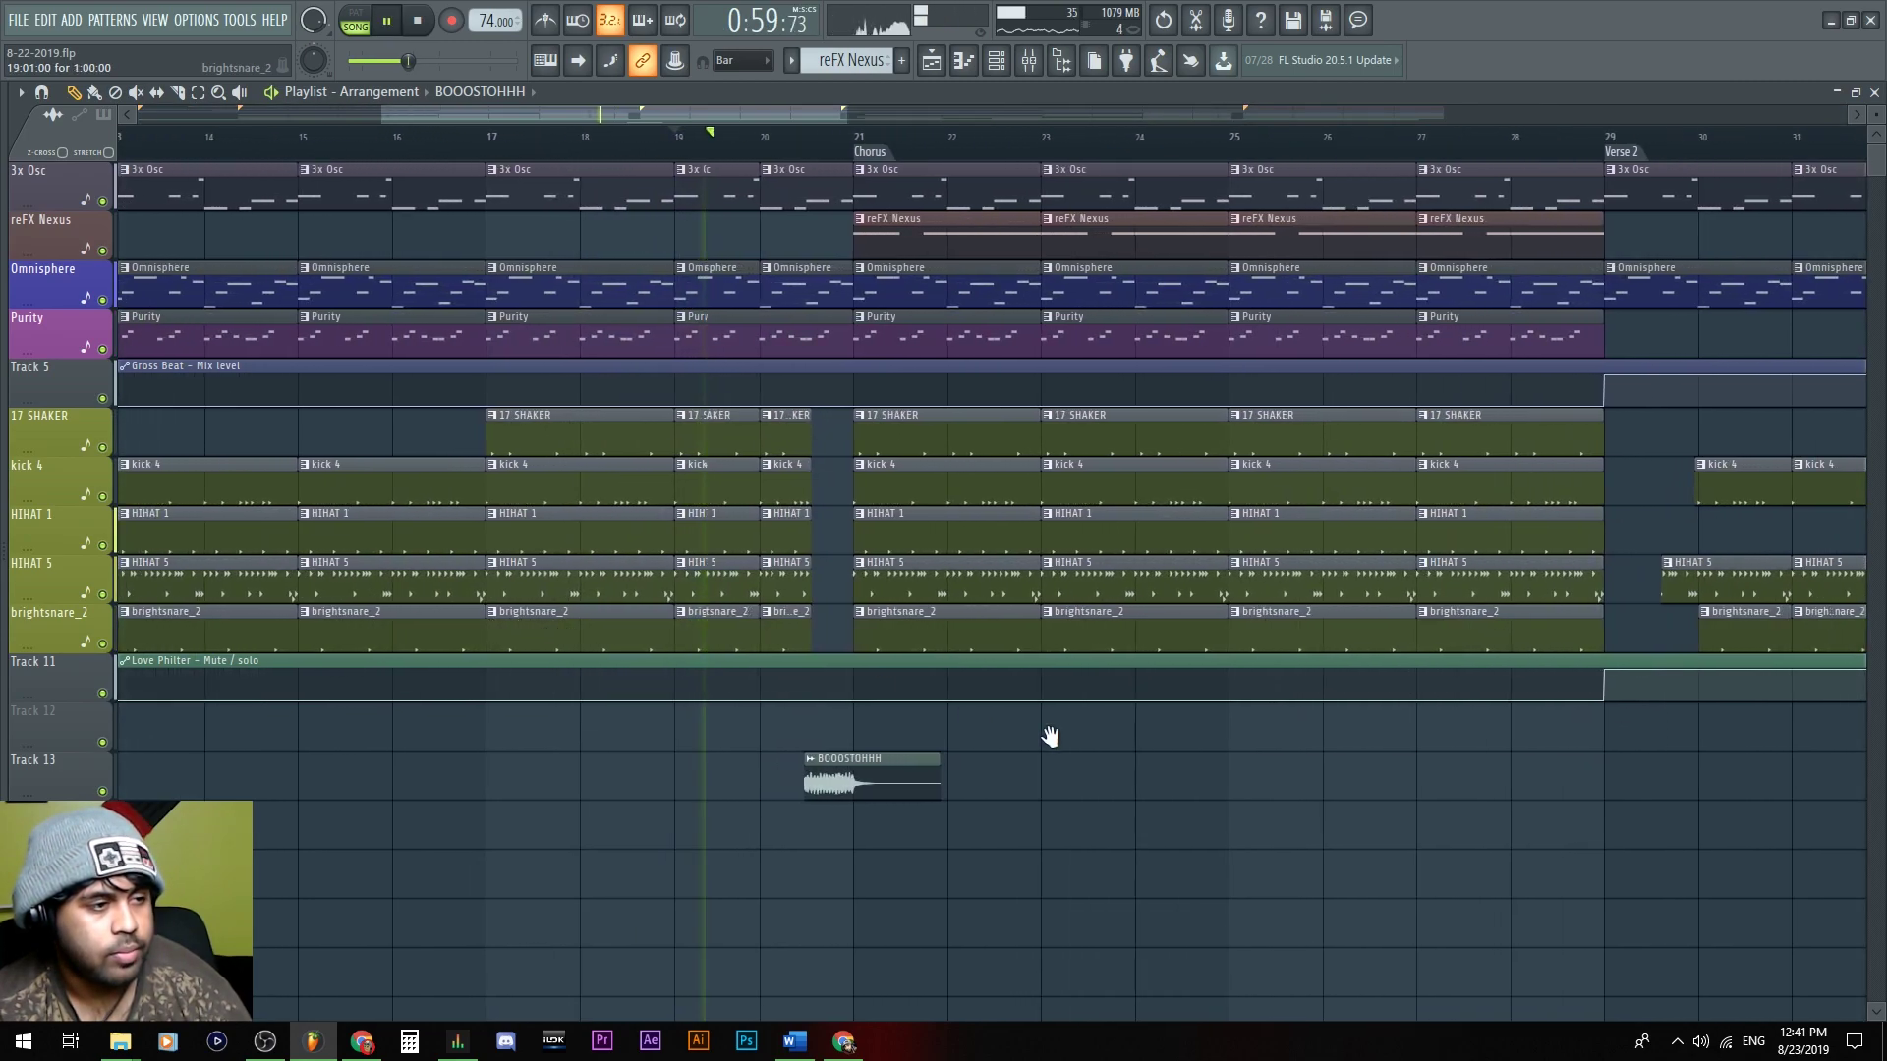
drag(971, 715, 1464, 705)
scroll(1016, 589, up, 3)
drag(1288, 527, 1310, 787)
drag(1120, 407, 607, 202)
scroll(1163, 543, down, 2)
drag(1192, 495, 1124, 610)
scroll(1124, 610, down, 5)
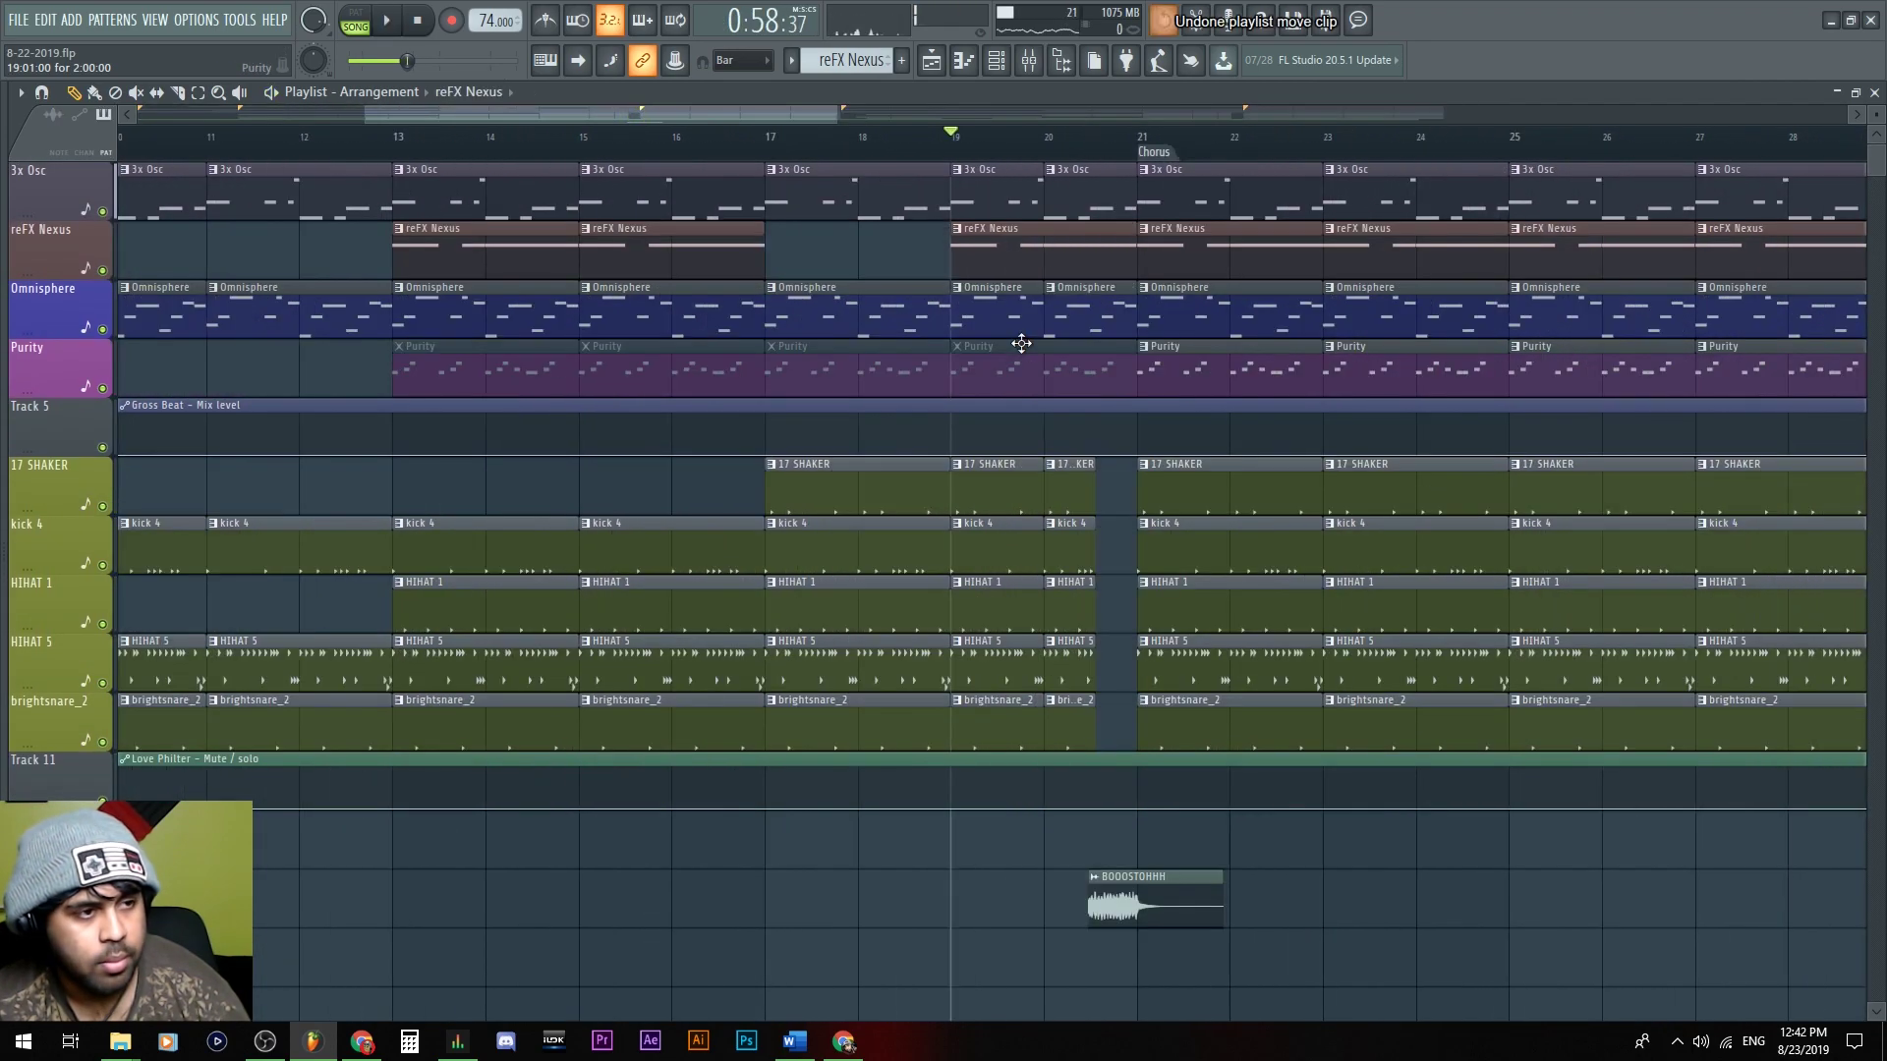
Undo the last reFX Nexus clip move and play the Verse from bar 13 with the Purity clips muted
key(ctrl+z)
key(space)
click(395, 137)
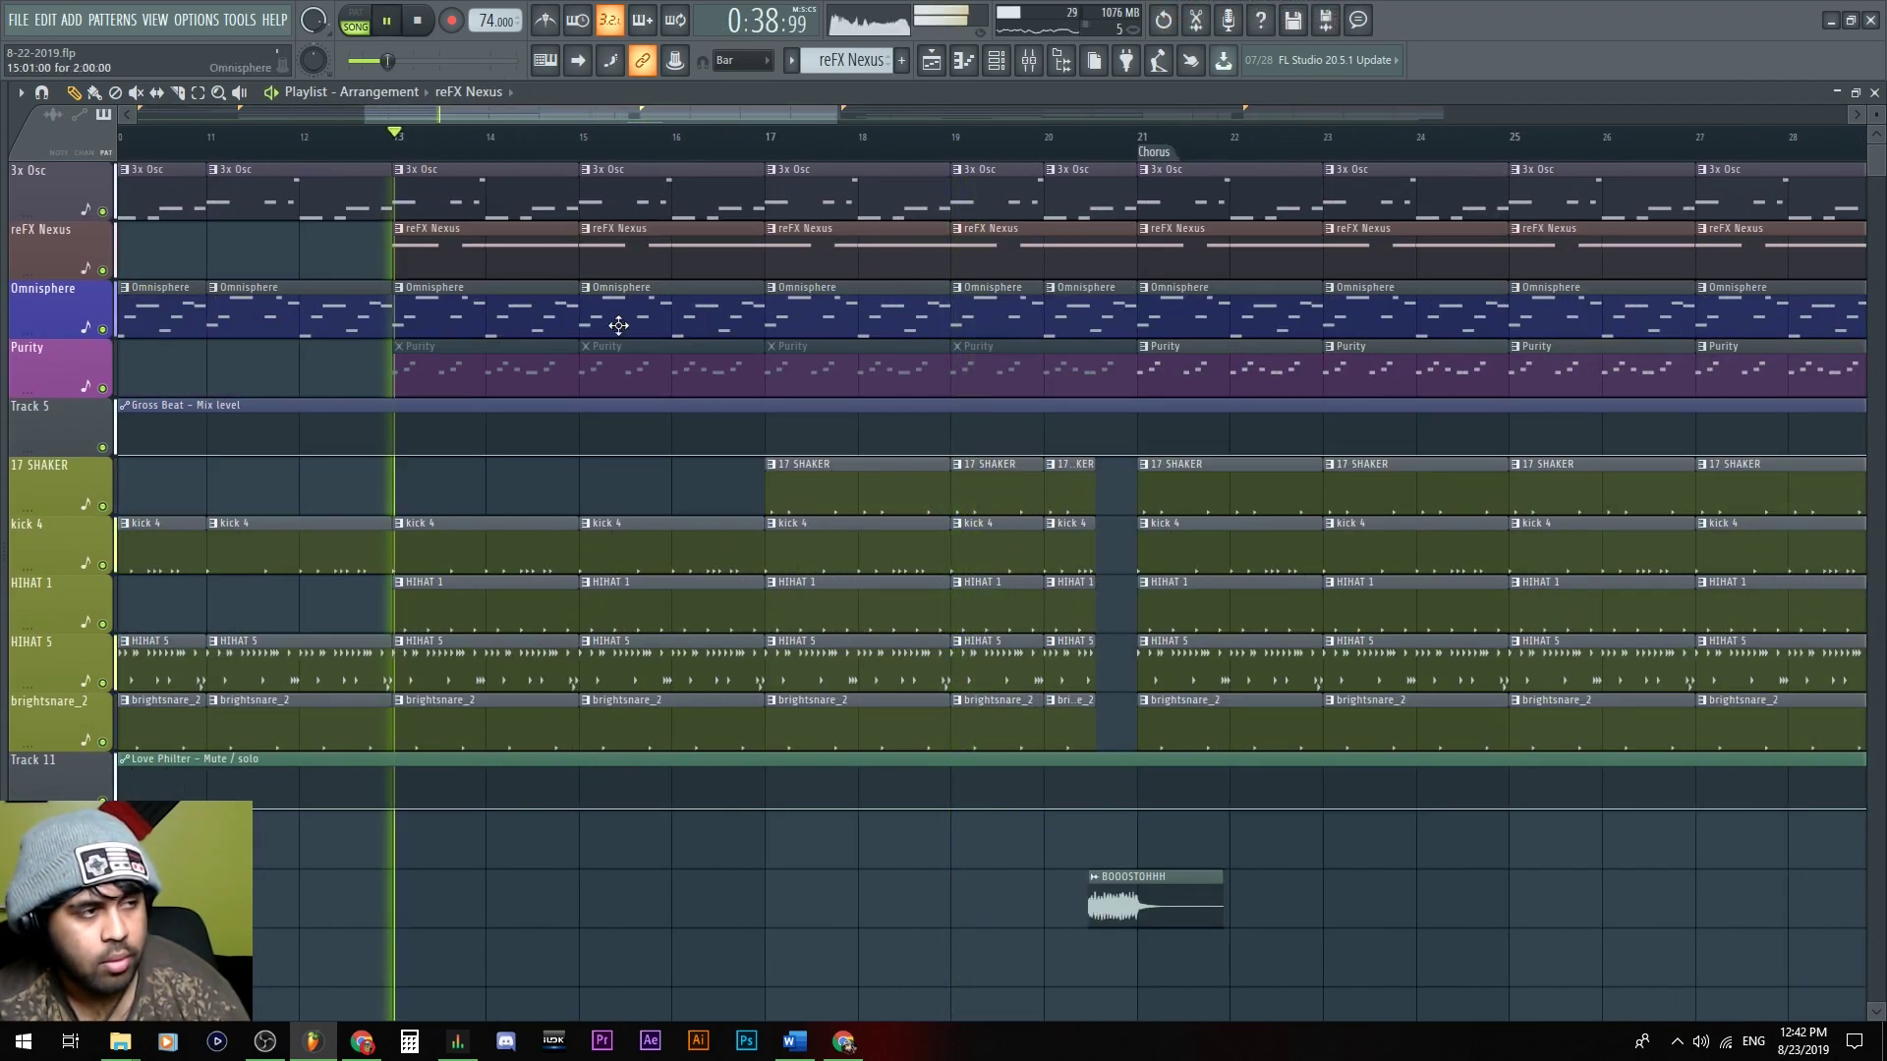
scroll(1146, 603, down, 6)
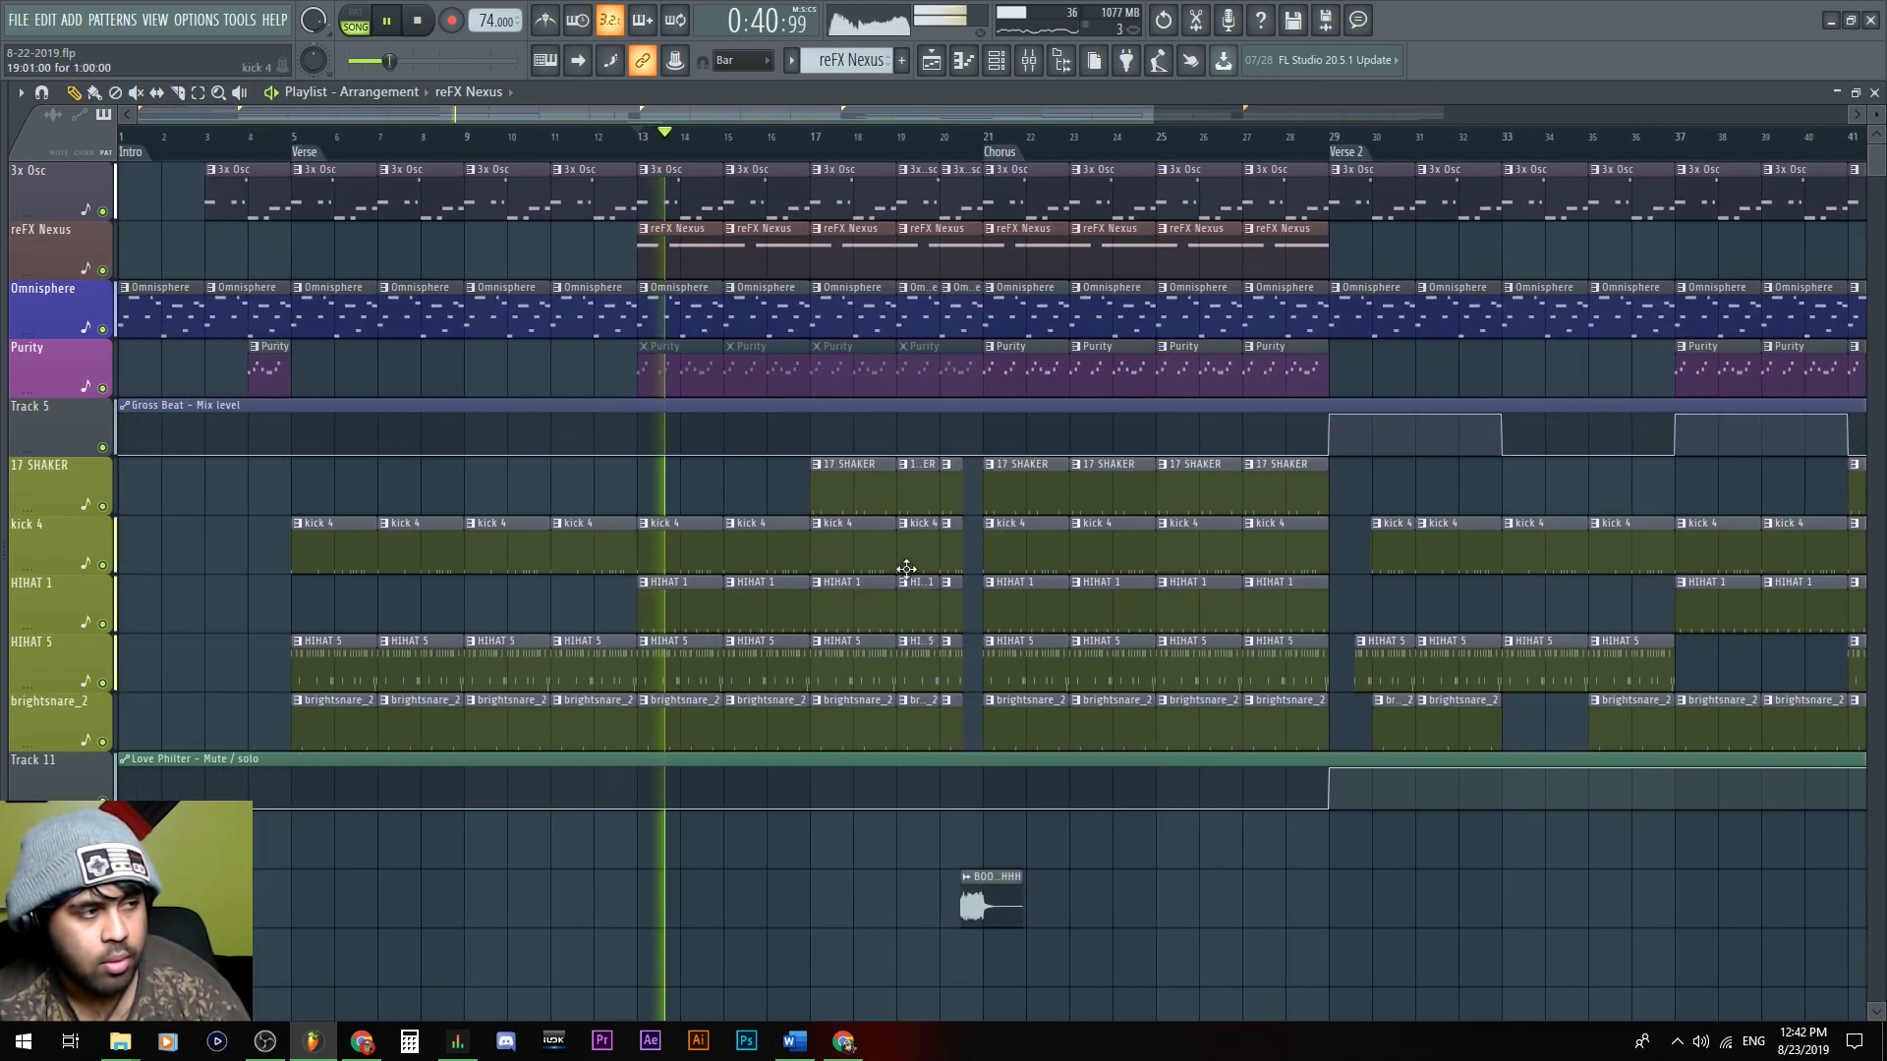
Delete the four muted Purity clips between bars 13 and 21 in the Verse
right_click(688, 374)
right_click(767, 372)
right_click(859, 368)
right_click(912, 366)
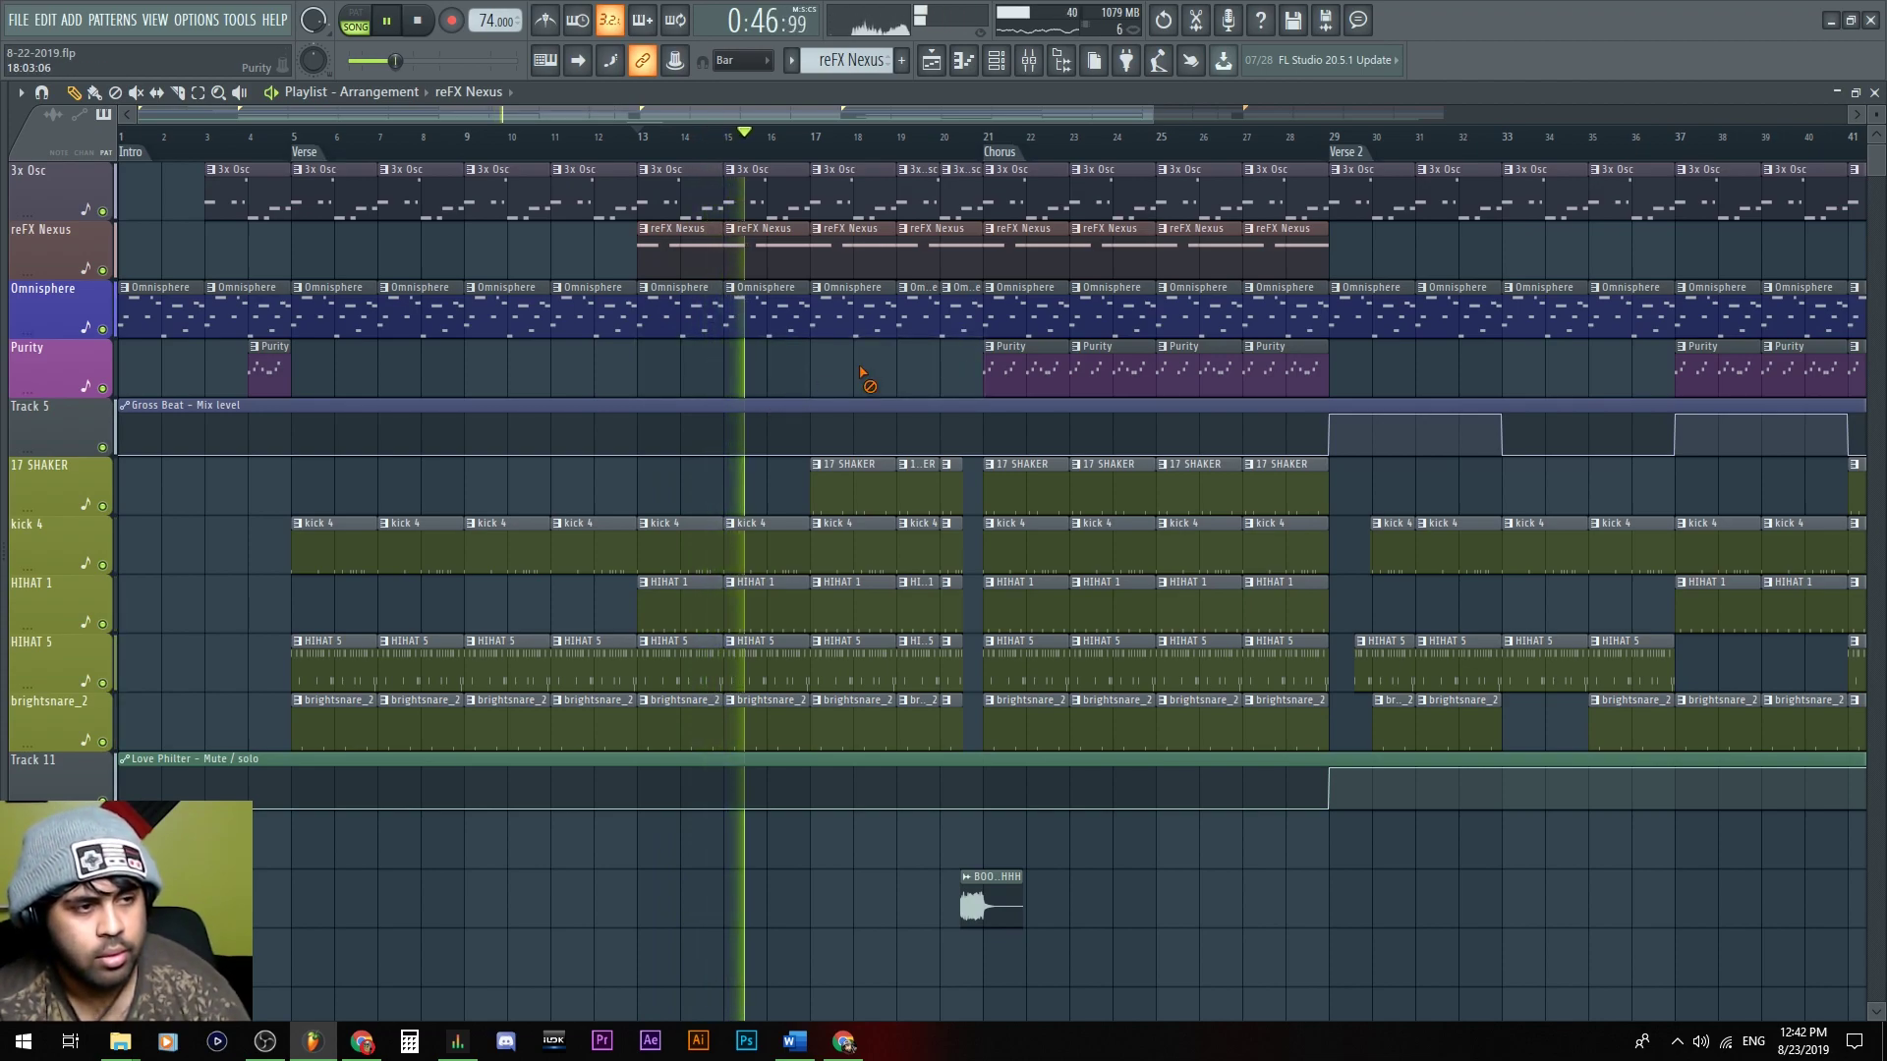
key(space)
key(space)
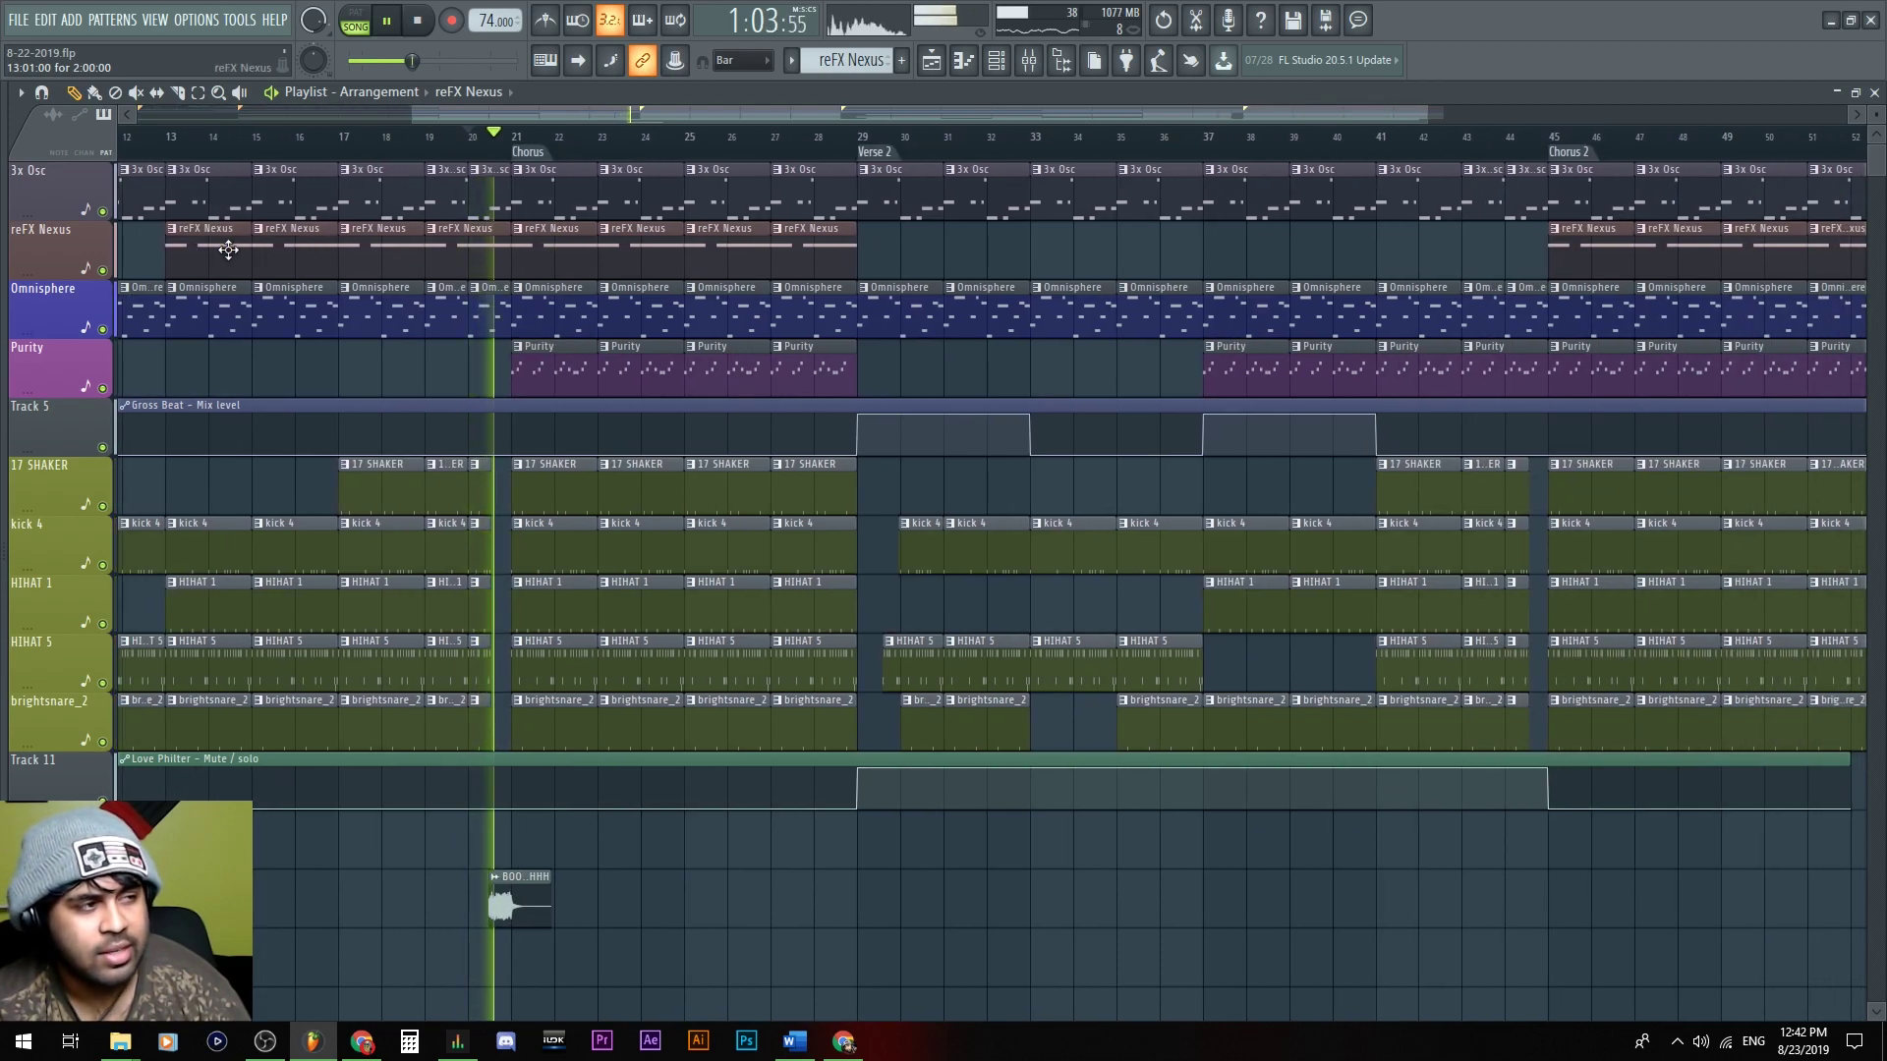
Place reFX Nexus clips back to back from bar 37 to Chorus 2 at bar 45
click(1213, 248)
click(1317, 246)
click(1427, 250)
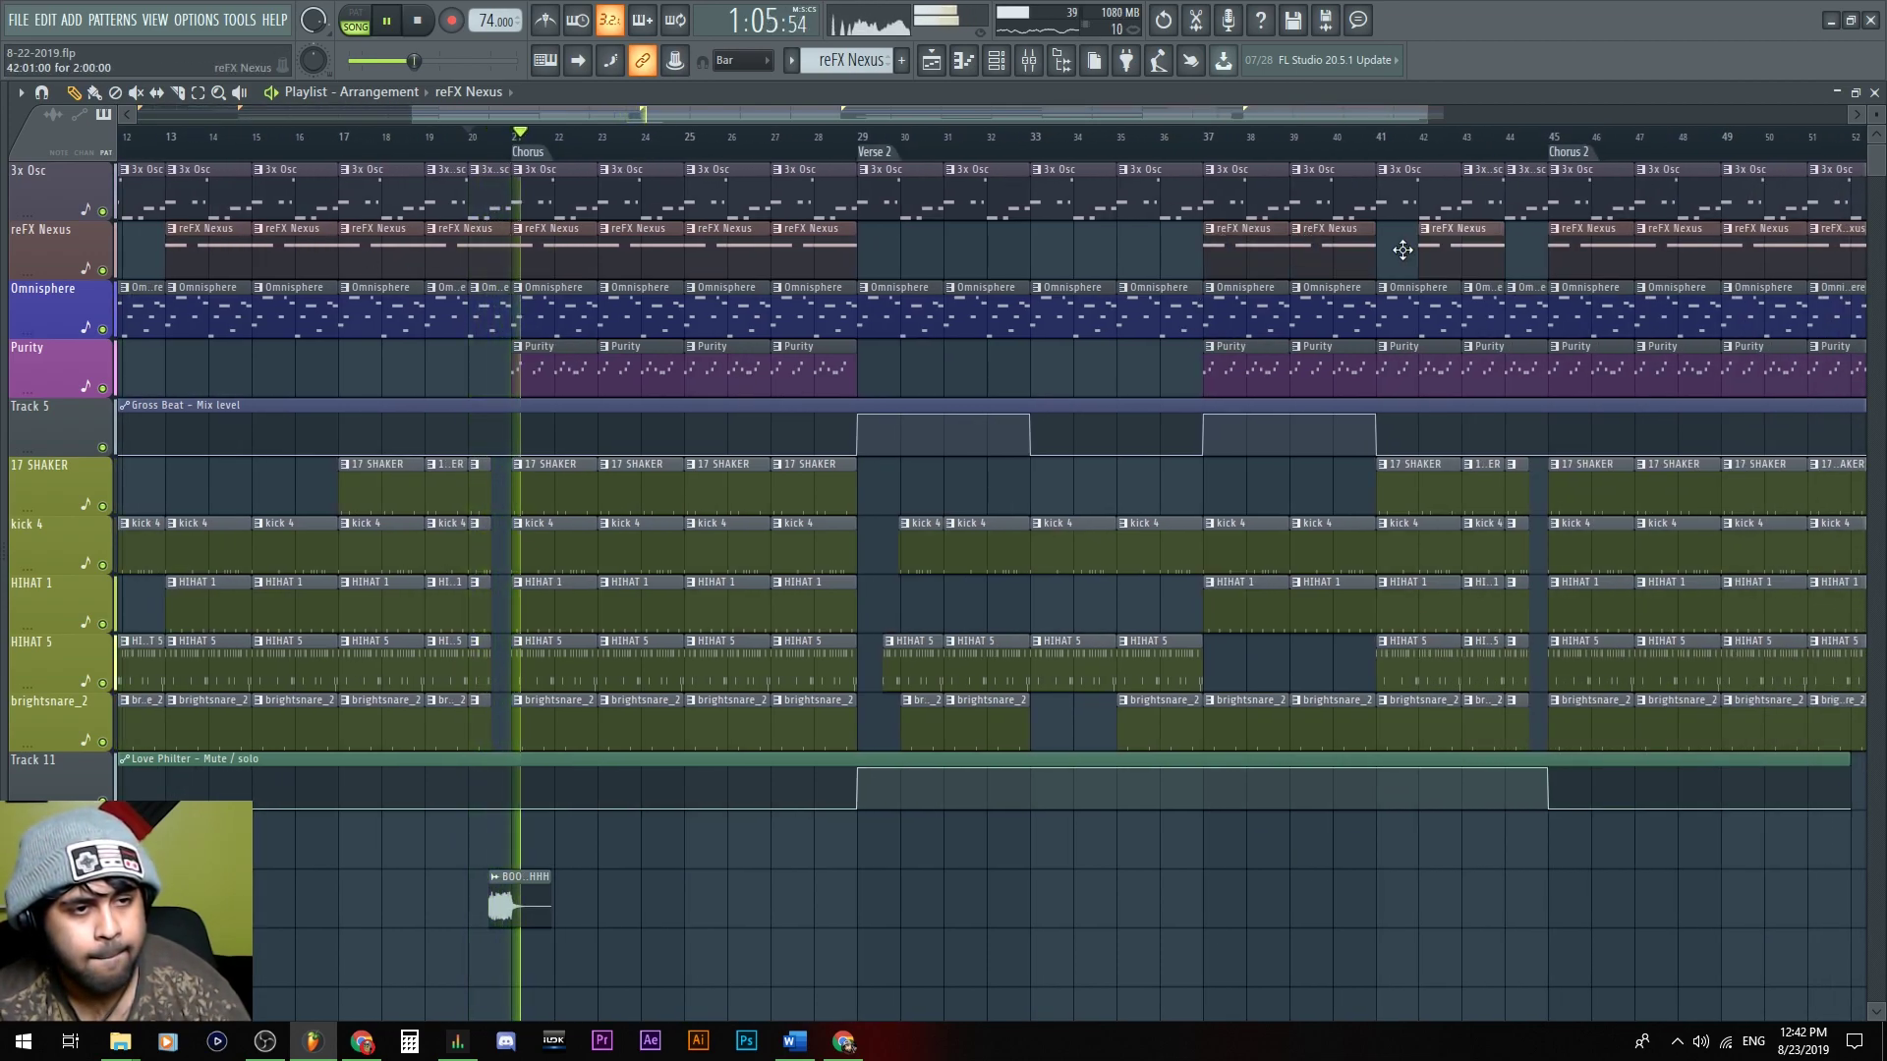
drag(1444, 248, 1402, 248)
click(1505, 247)
drag(1523, 256, 1474, 253)
Delete the Purity clips in Verse 2 between bars 37 and 45
right_click(1233, 368)
right_click(1356, 370)
right_click(1415, 368)
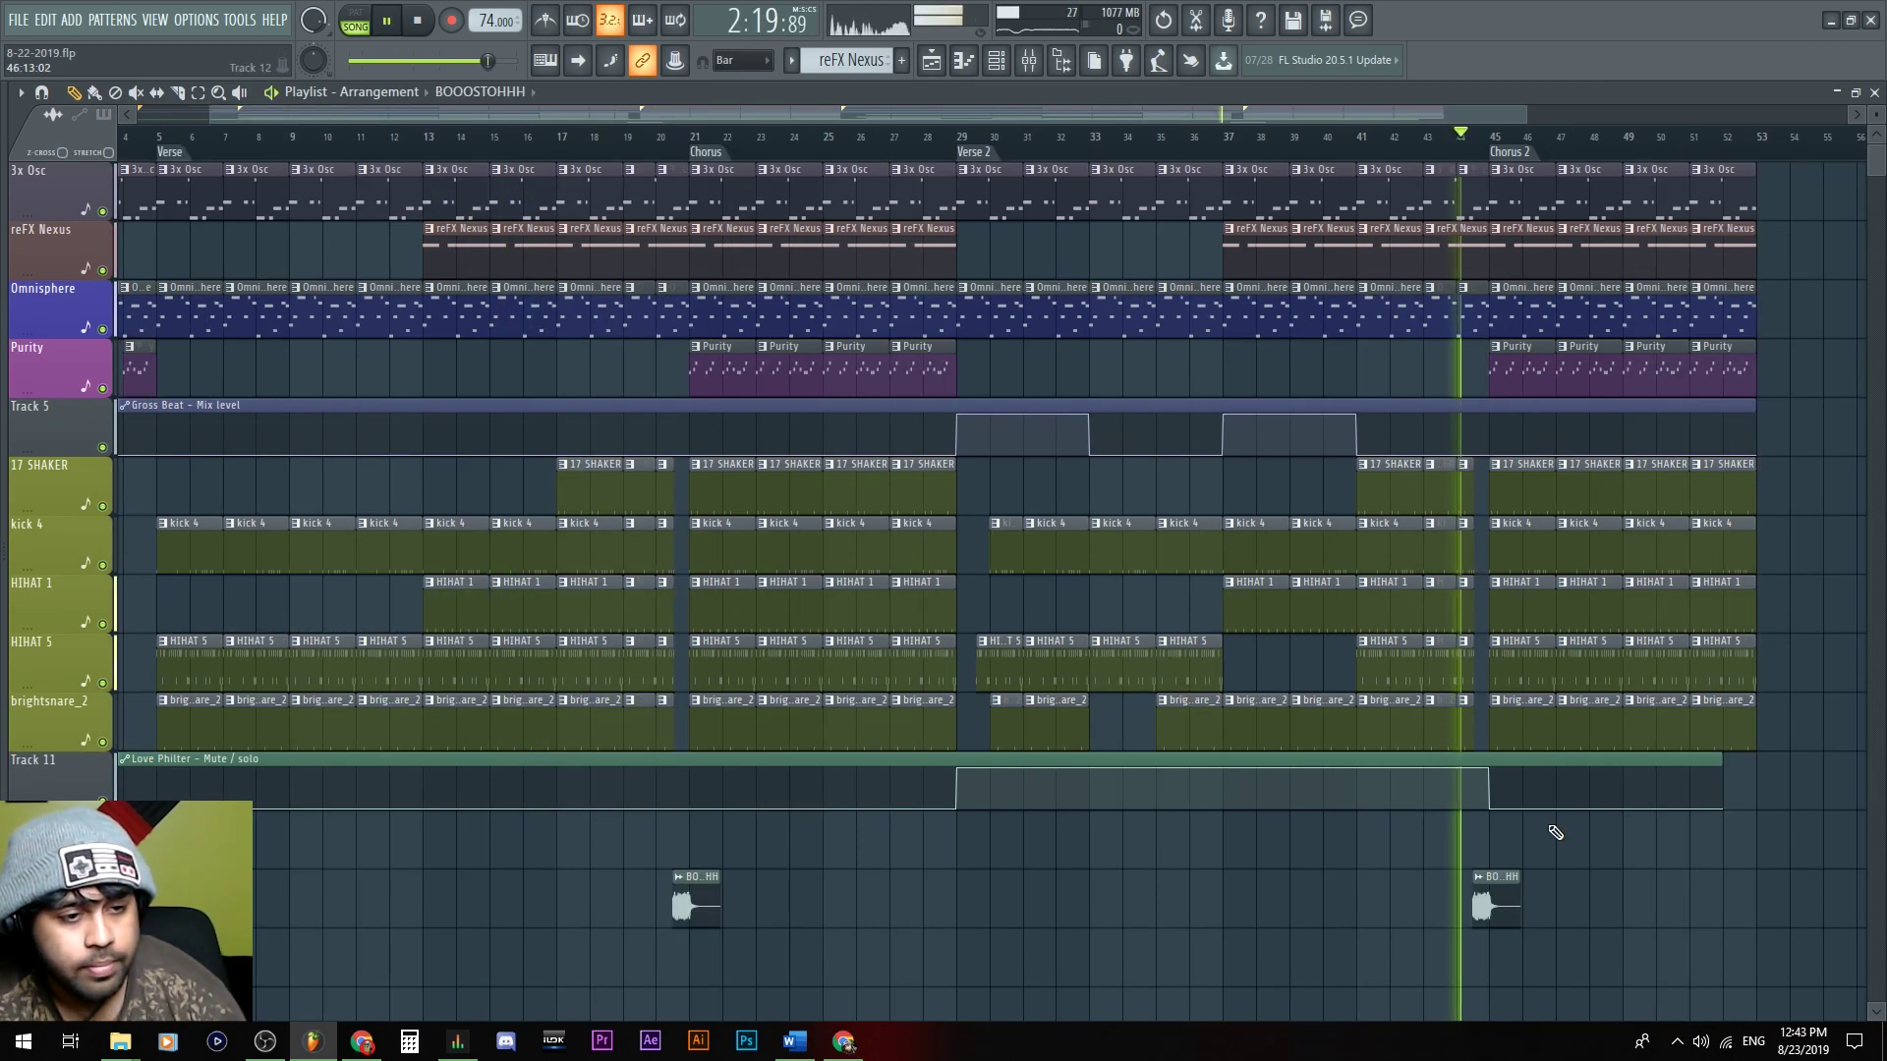
Listen to the transition into Chorus 2 with the second BOOOSTOHHH sample, then stop playback
scroll(1285, 842, up, 4)
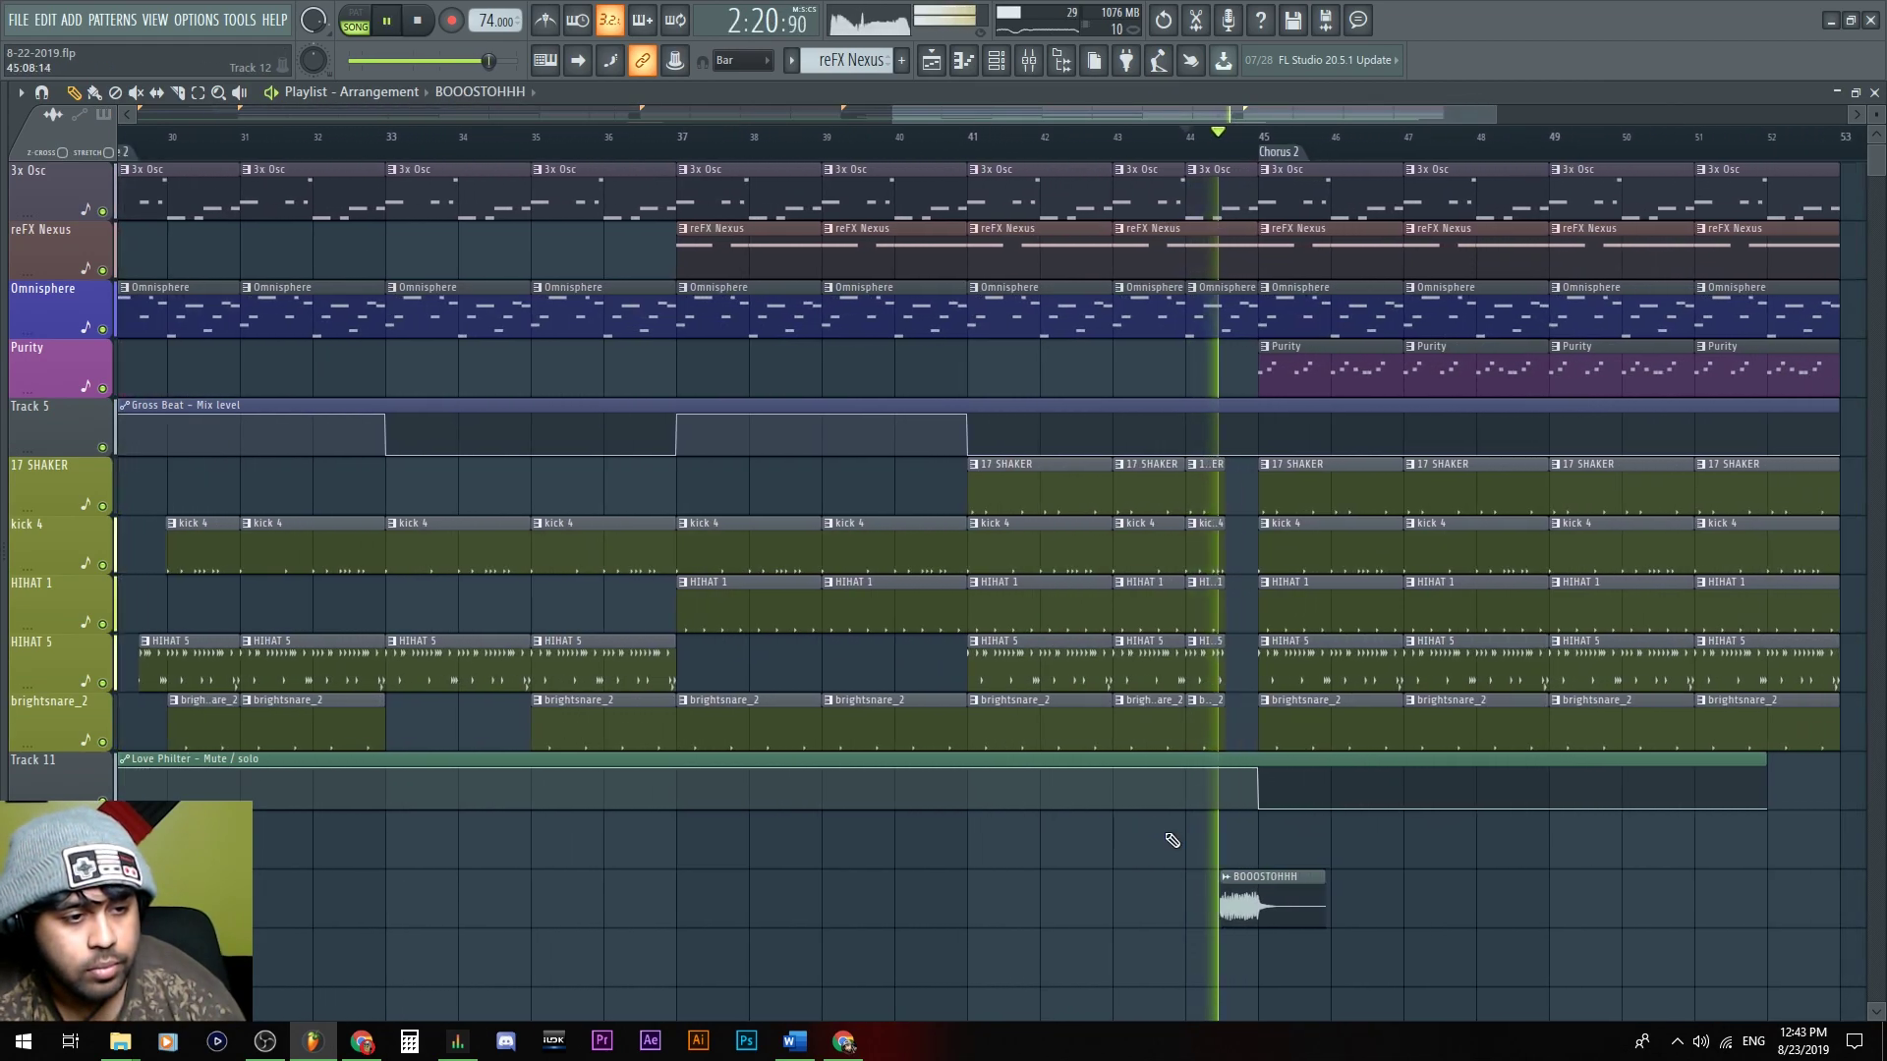
scroll(1163, 831, down, 6)
scroll(1149, 875, up, 2)
key(space)
scroll(1076, 712, down, 2)
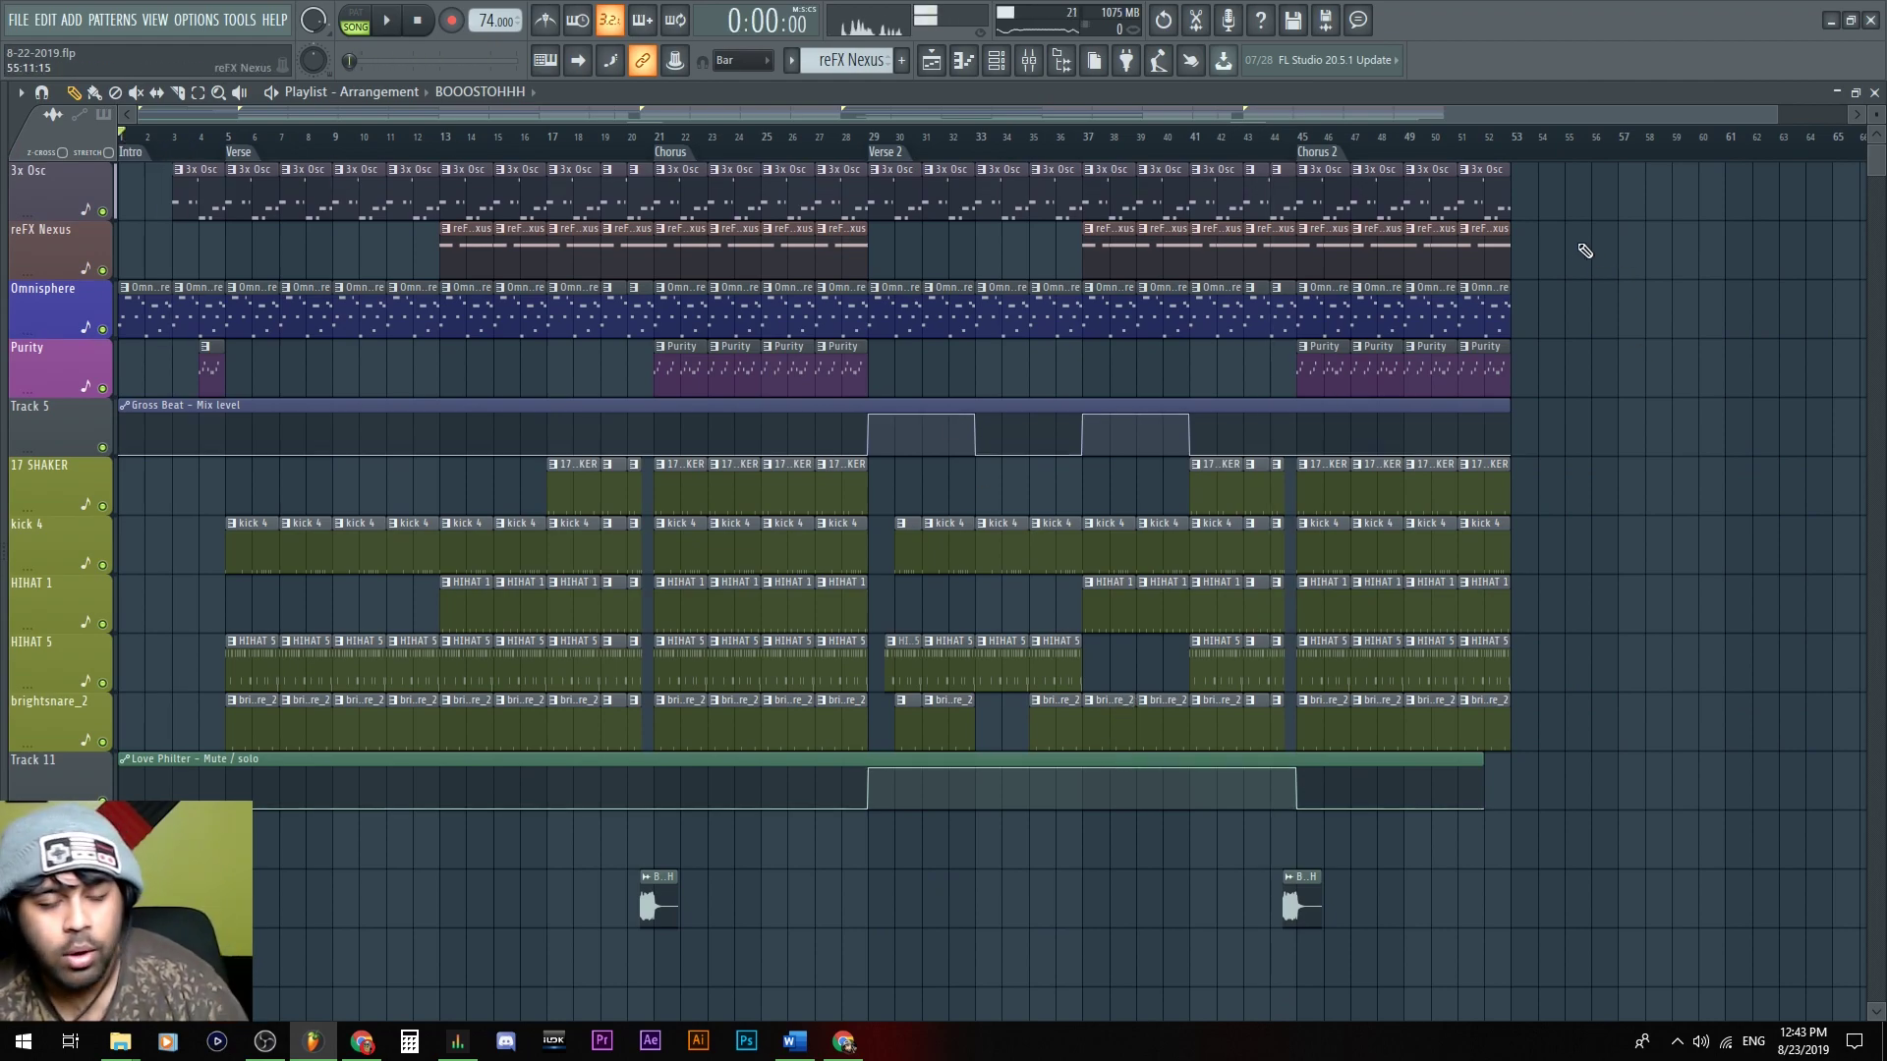
Copy the intro's two Omnisphere clips to bar 53, after Chorus 2, as an outro
drag(147, 274, 220, 371)
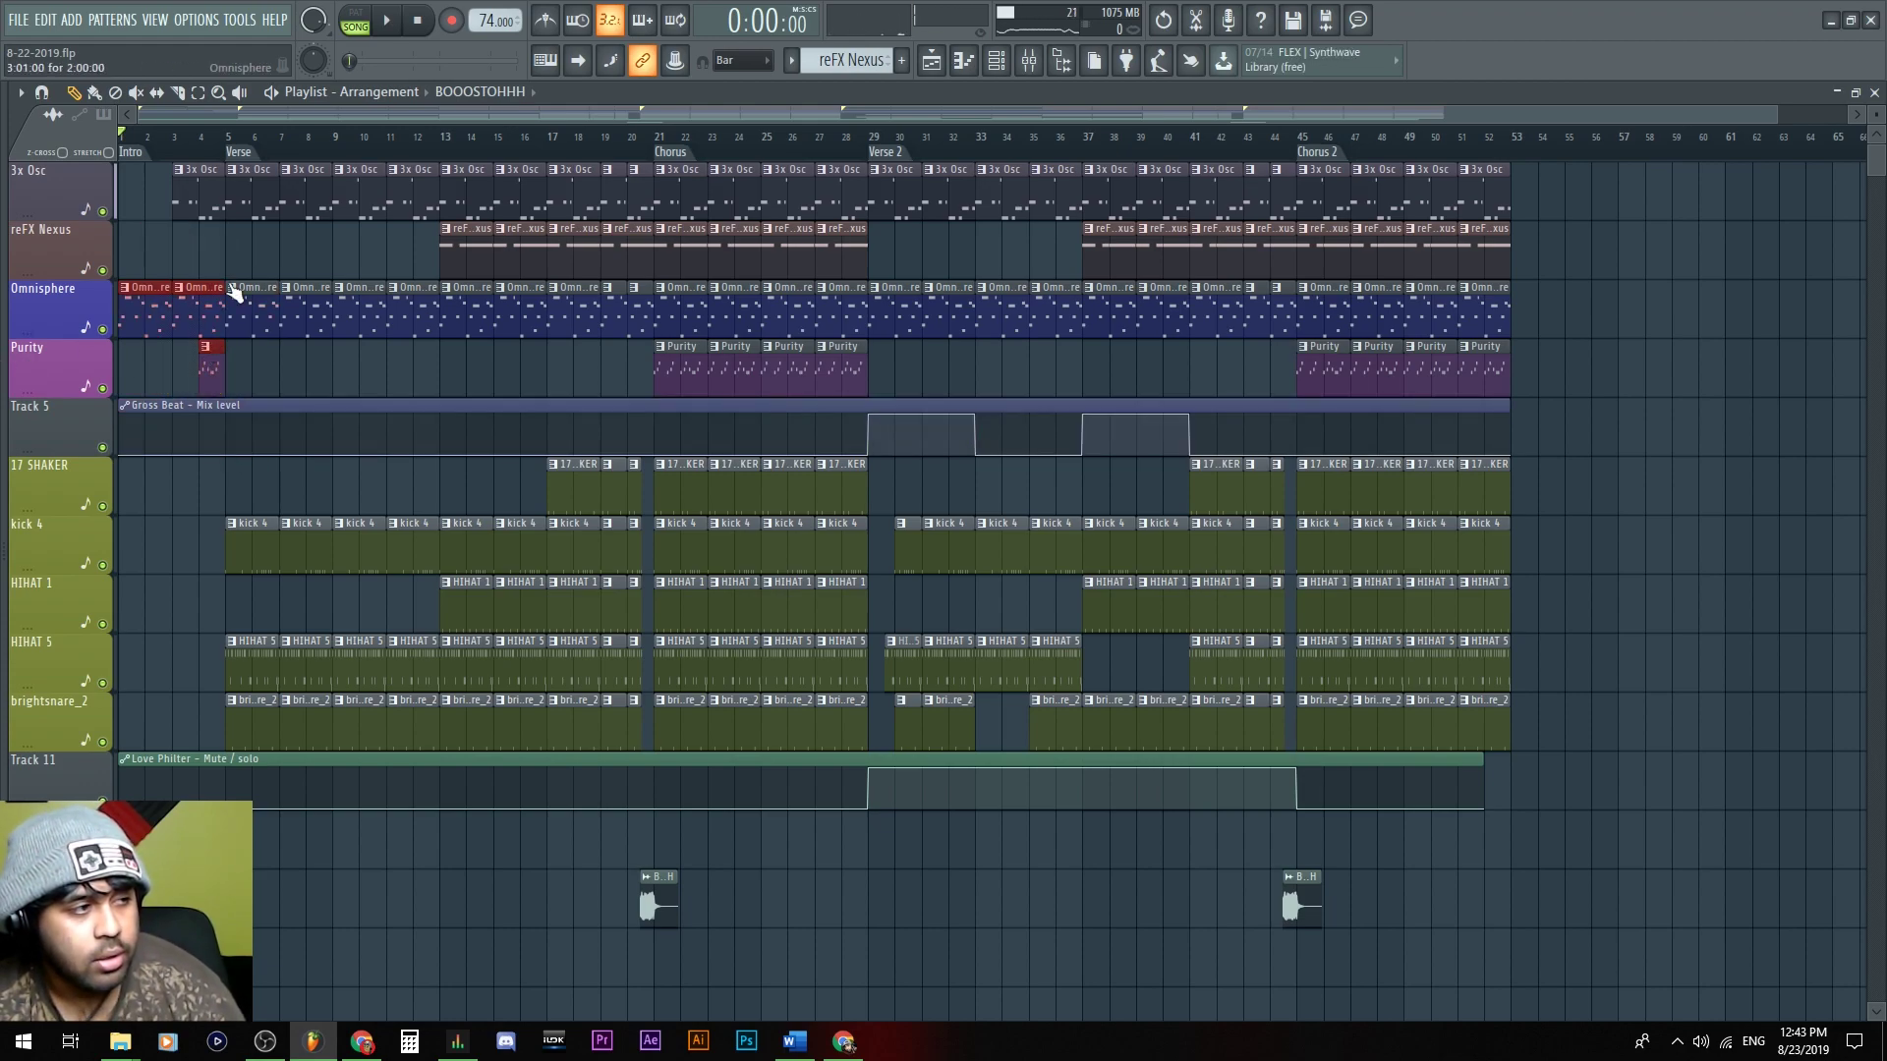
drag(168, 296, 1599, 306)
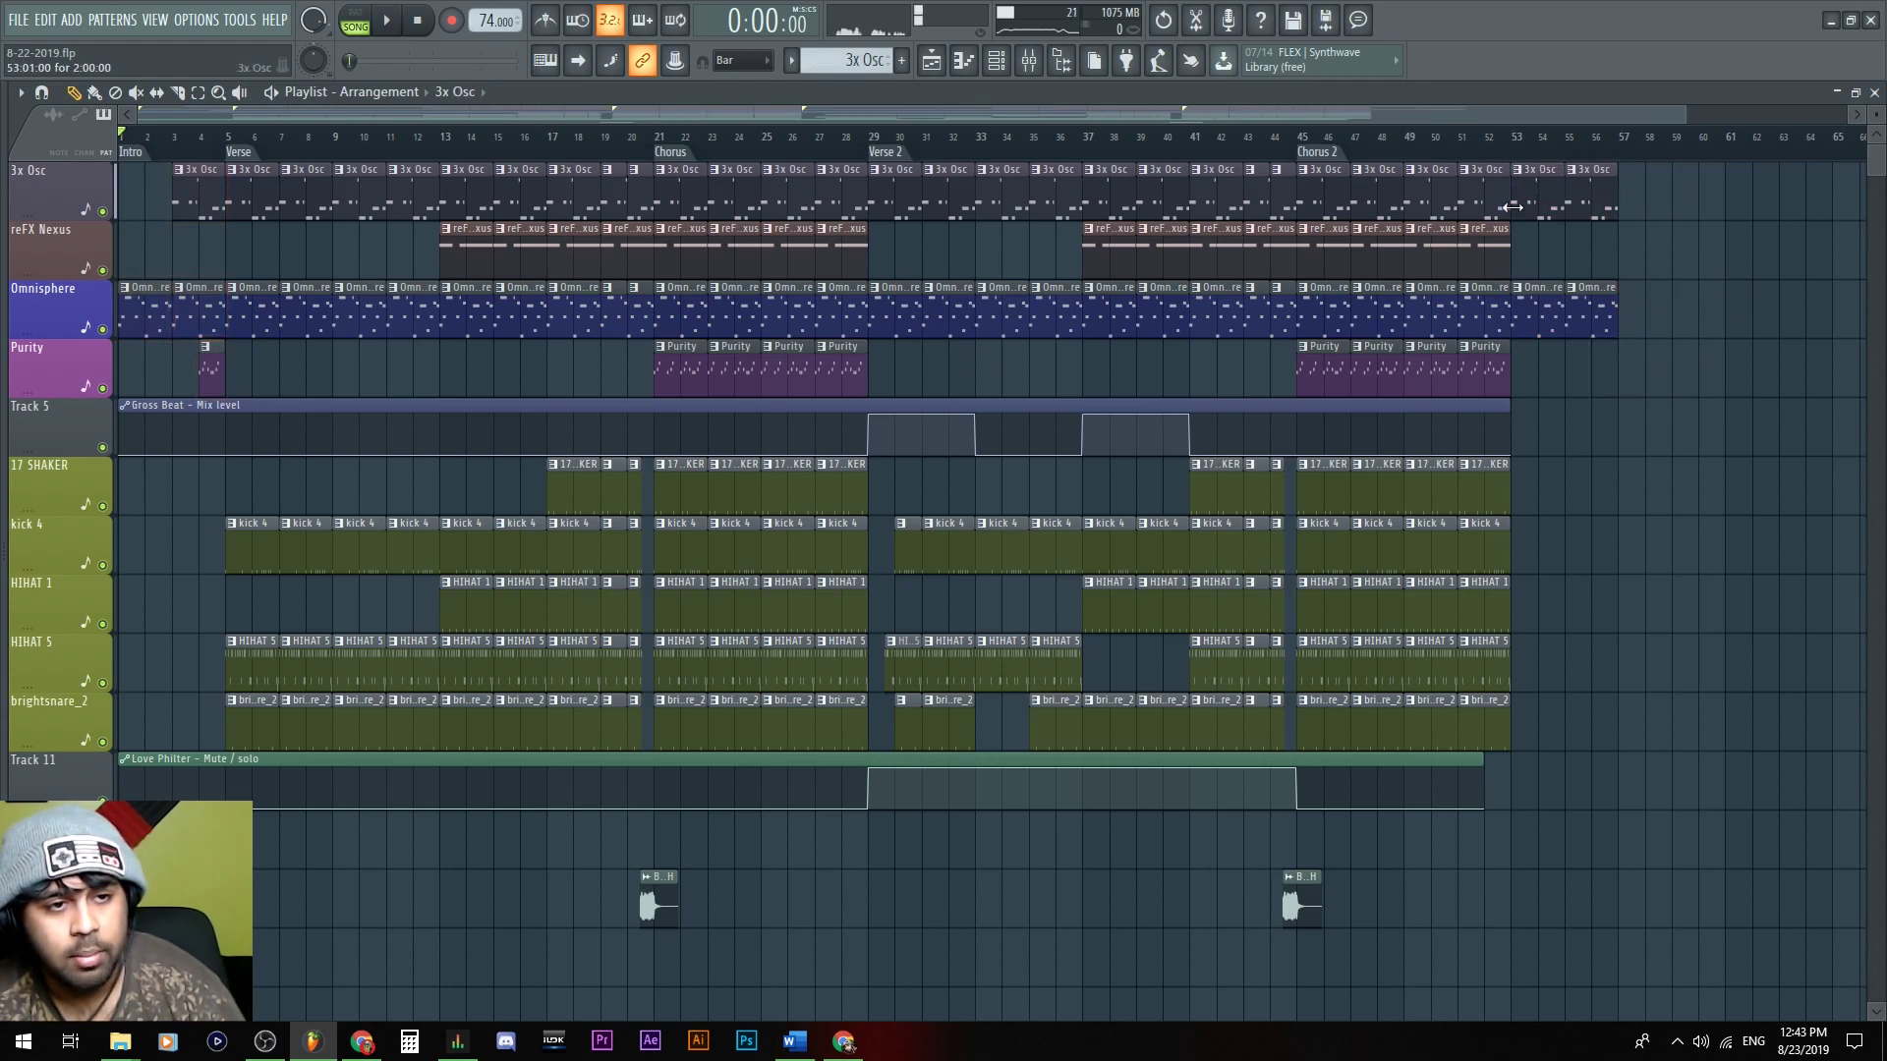
Play the end of Chorus 2 into the outro and add a reFX Nexus clip at bar 53
click(1502, 155)
key(space)
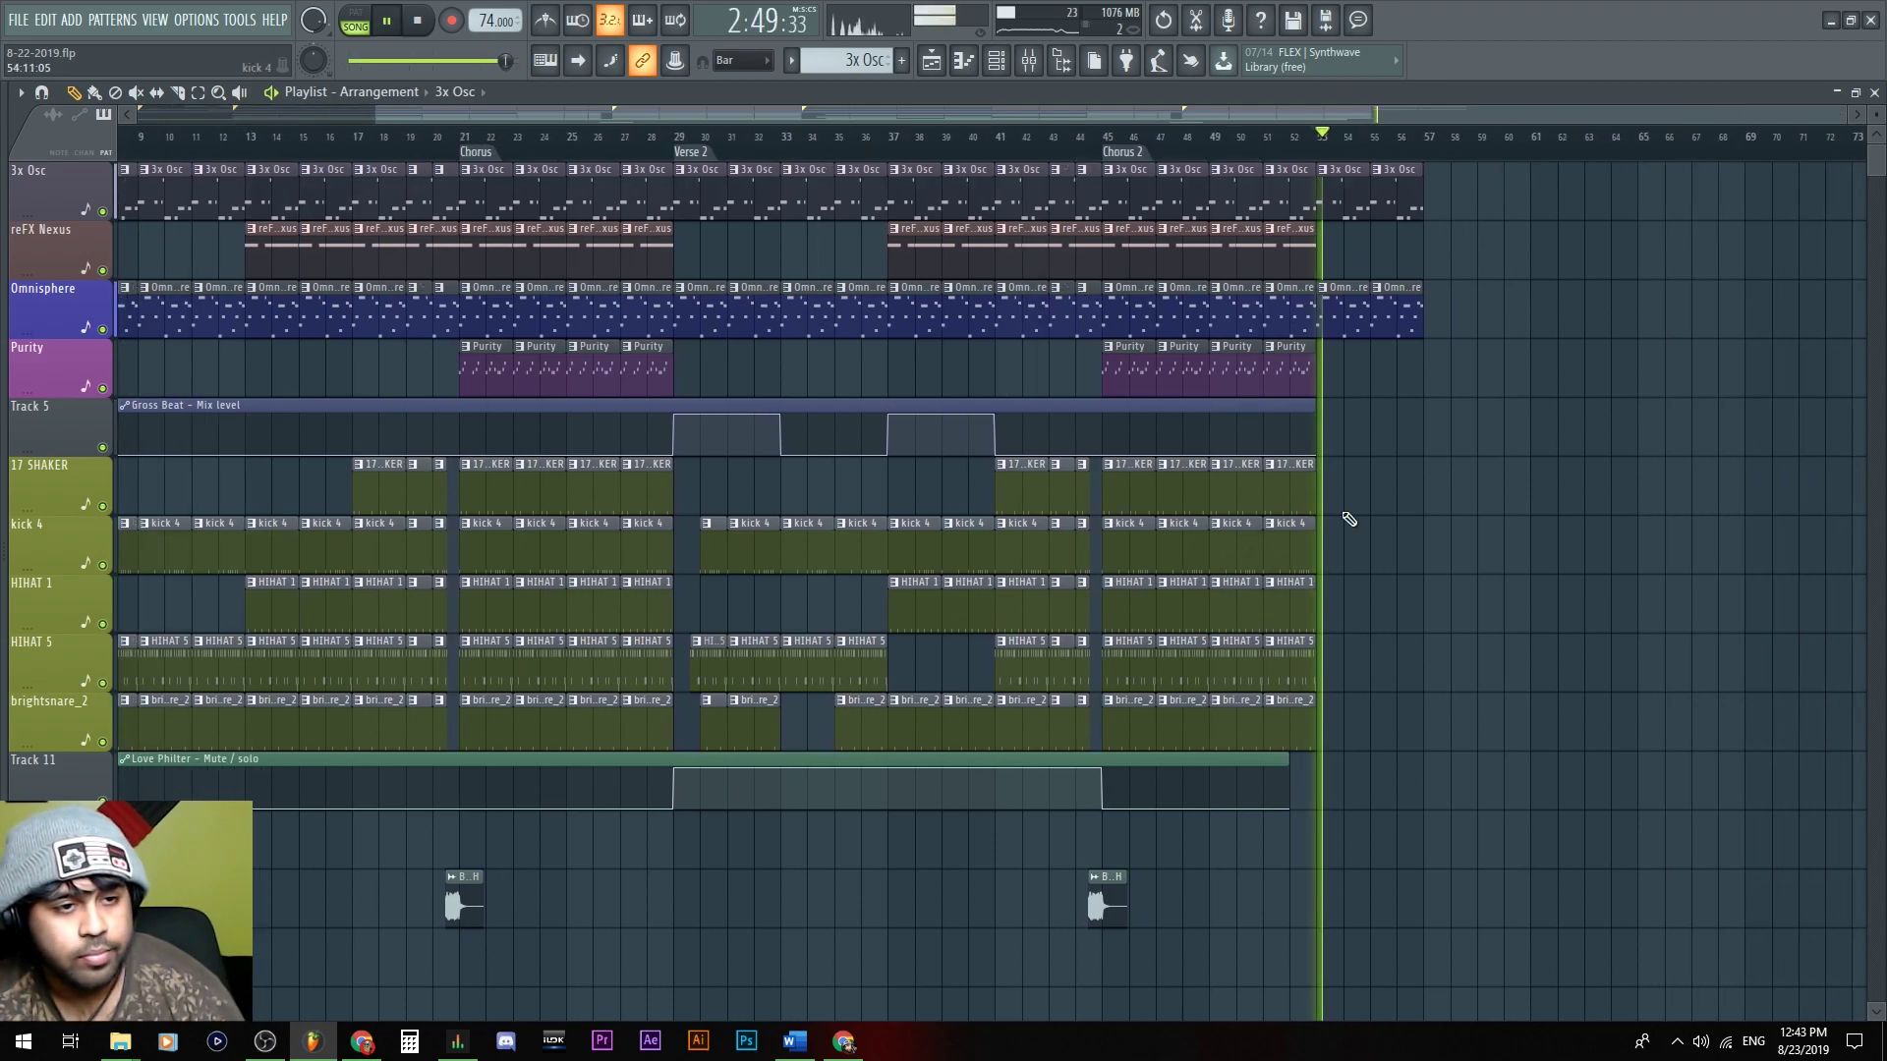
scroll(1335, 203, up, 3)
scroll(1213, 645, up, 4)
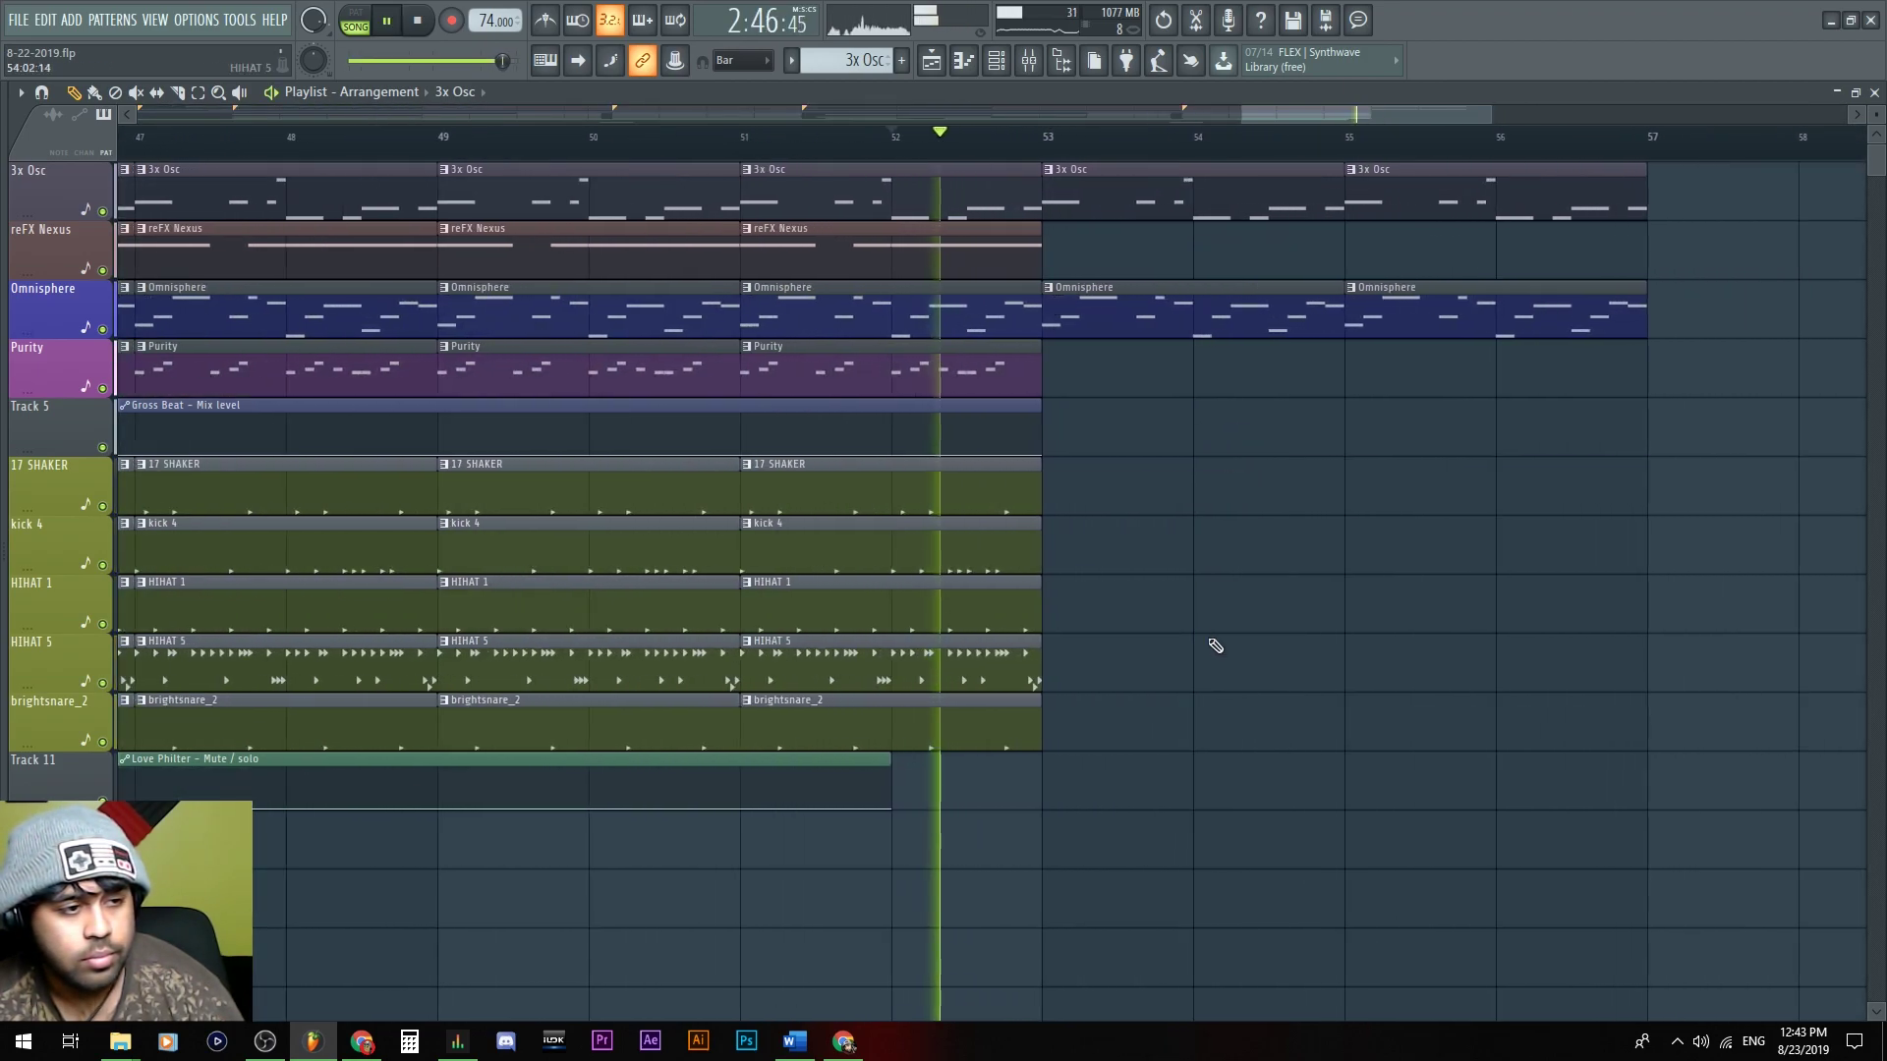
scroll(1135, 737, down, 2)
scroll(983, 550, up, 1)
click(775, 282)
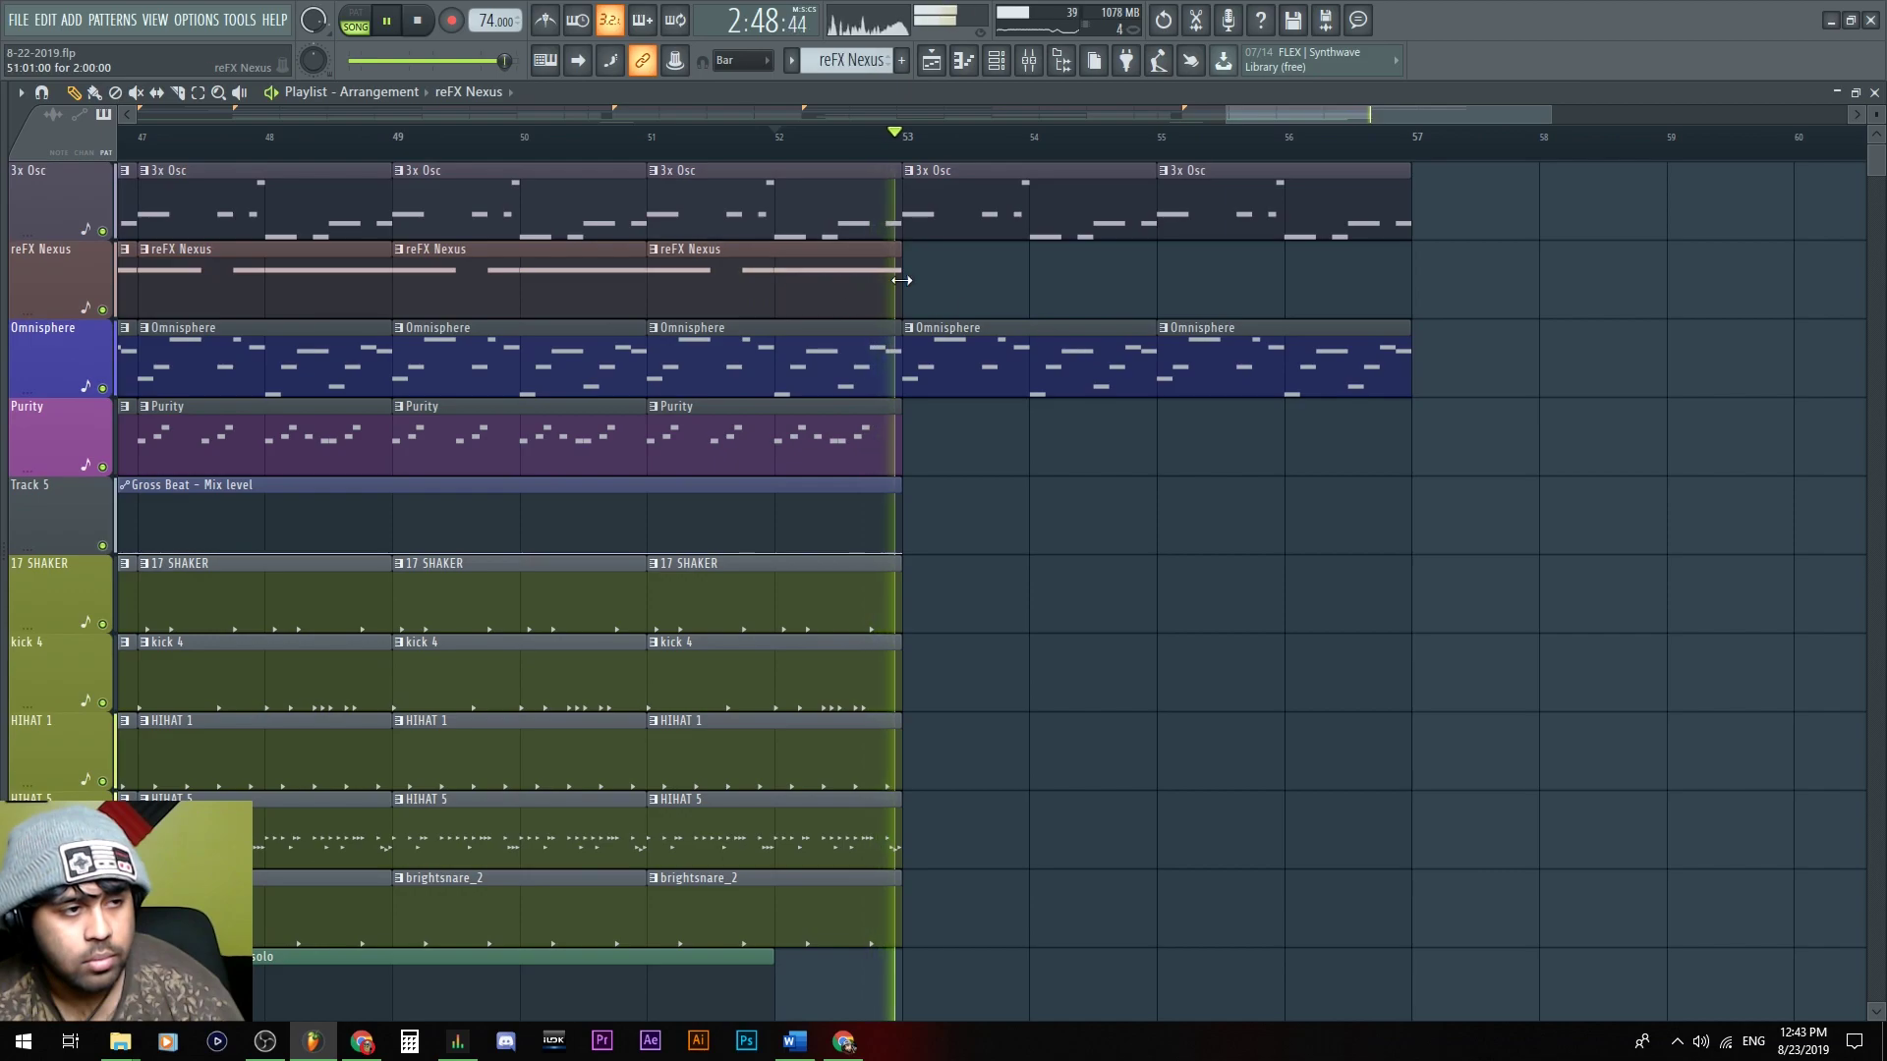
click(916, 282)
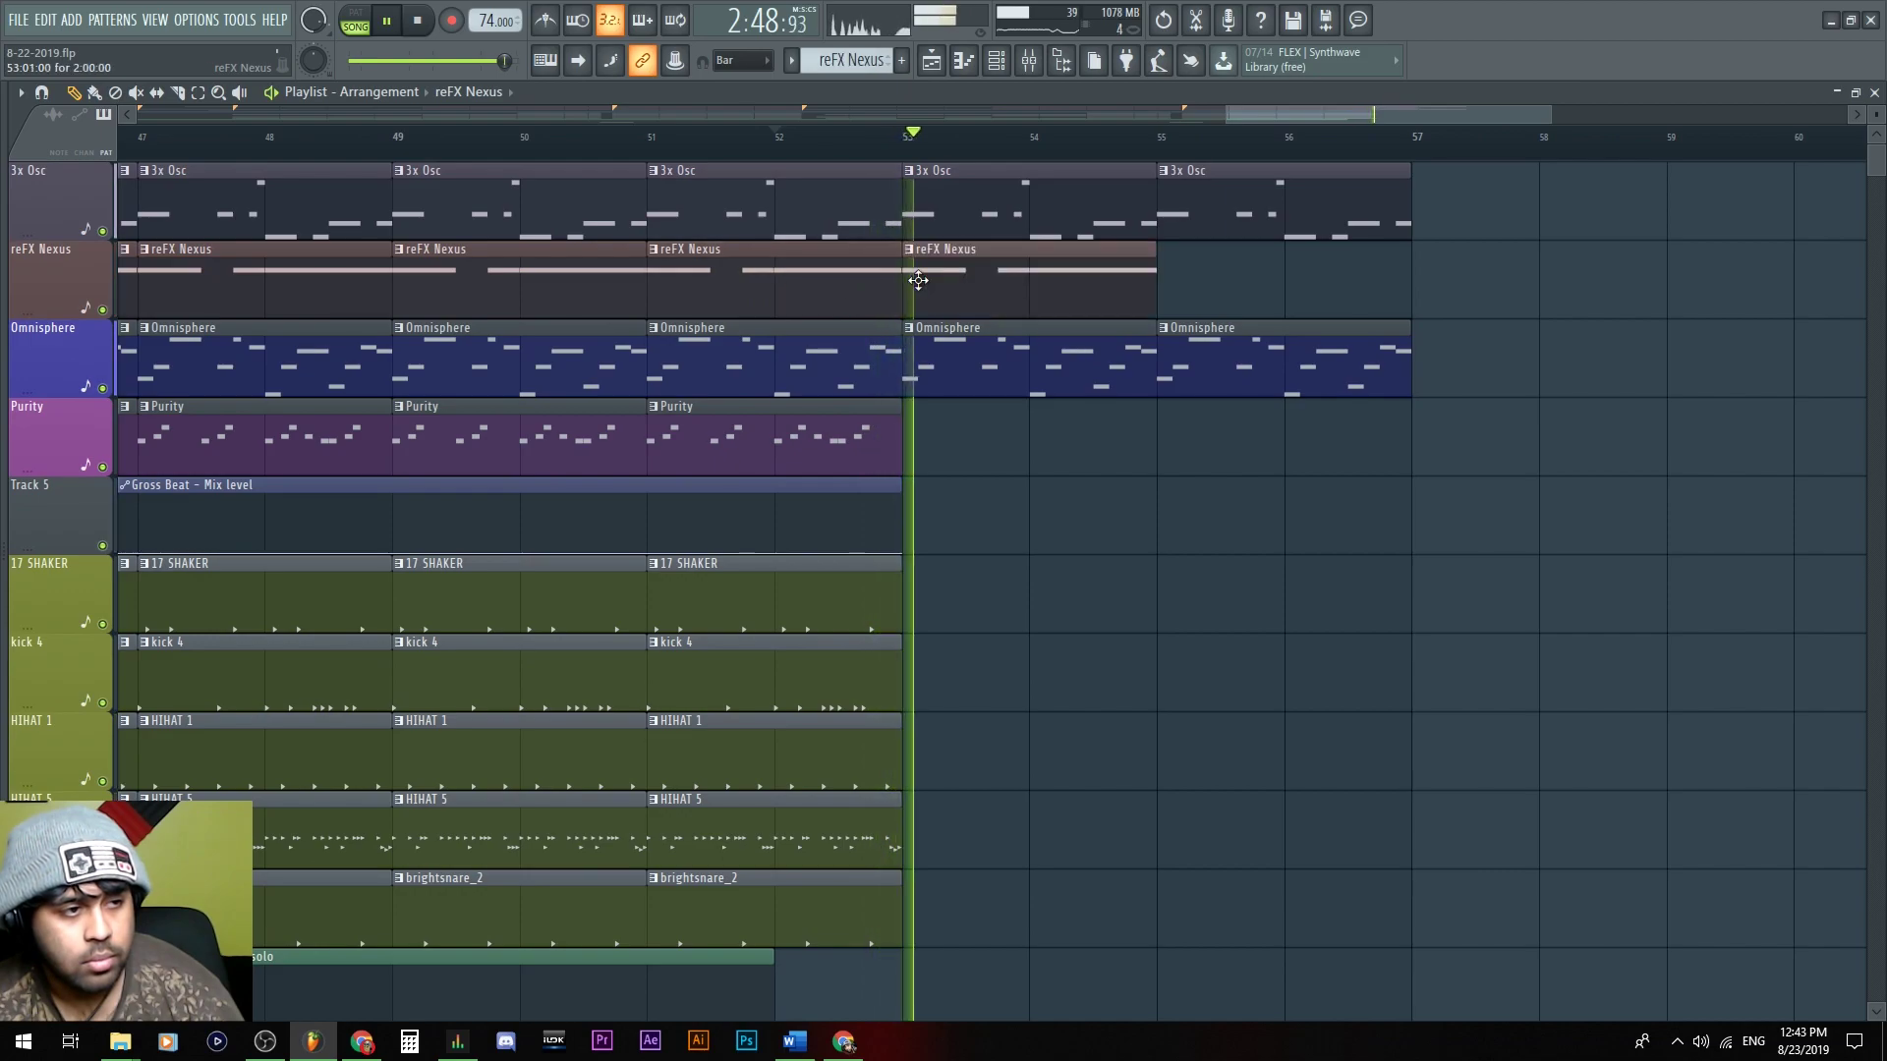
click(1343, 299)
Place a Purity clip in the outro from bar 55 to 57
click(842, 455)
click(1027, 477)
drag(1037, 457, 1165, 457)
right_click(1283, 464)
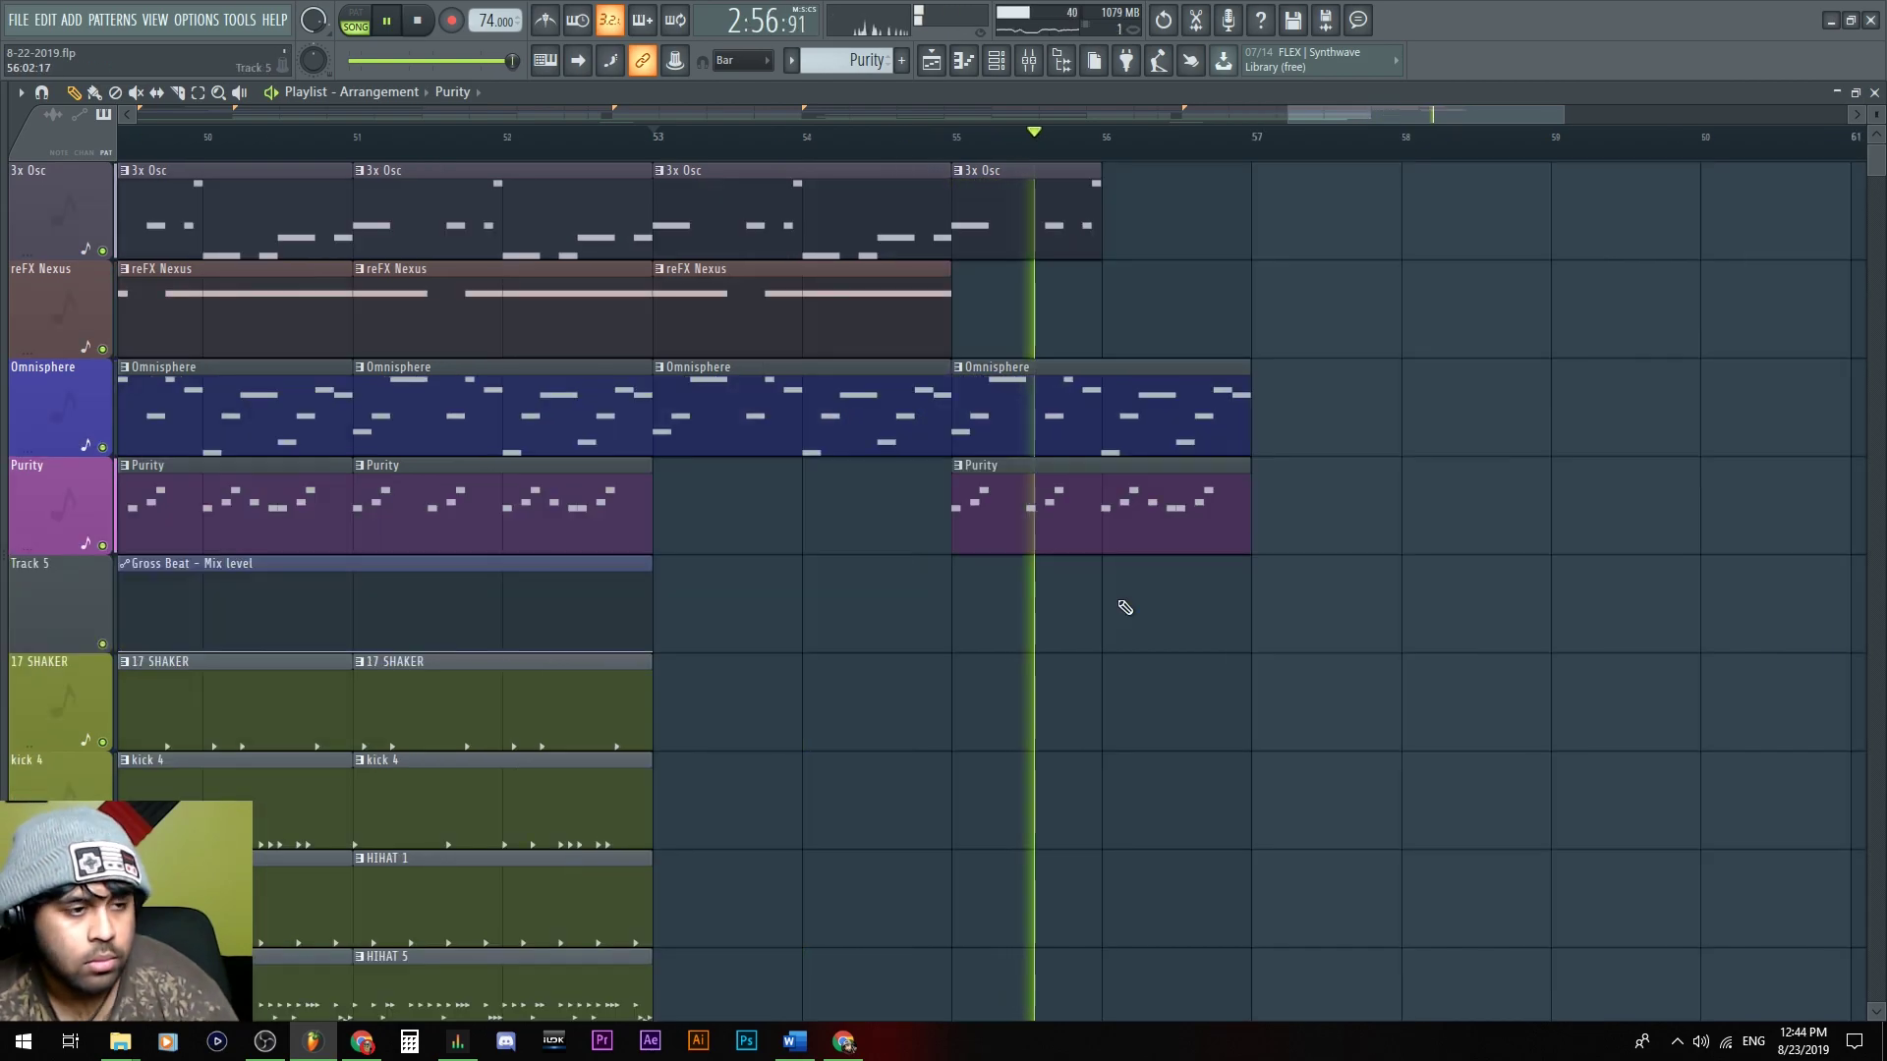
Shorten the outro's Purity clip to end about midway through bar 56, save the project and check it in playback
click(1165, 501)
right_click(1216, 536)
key(ctrl+s)
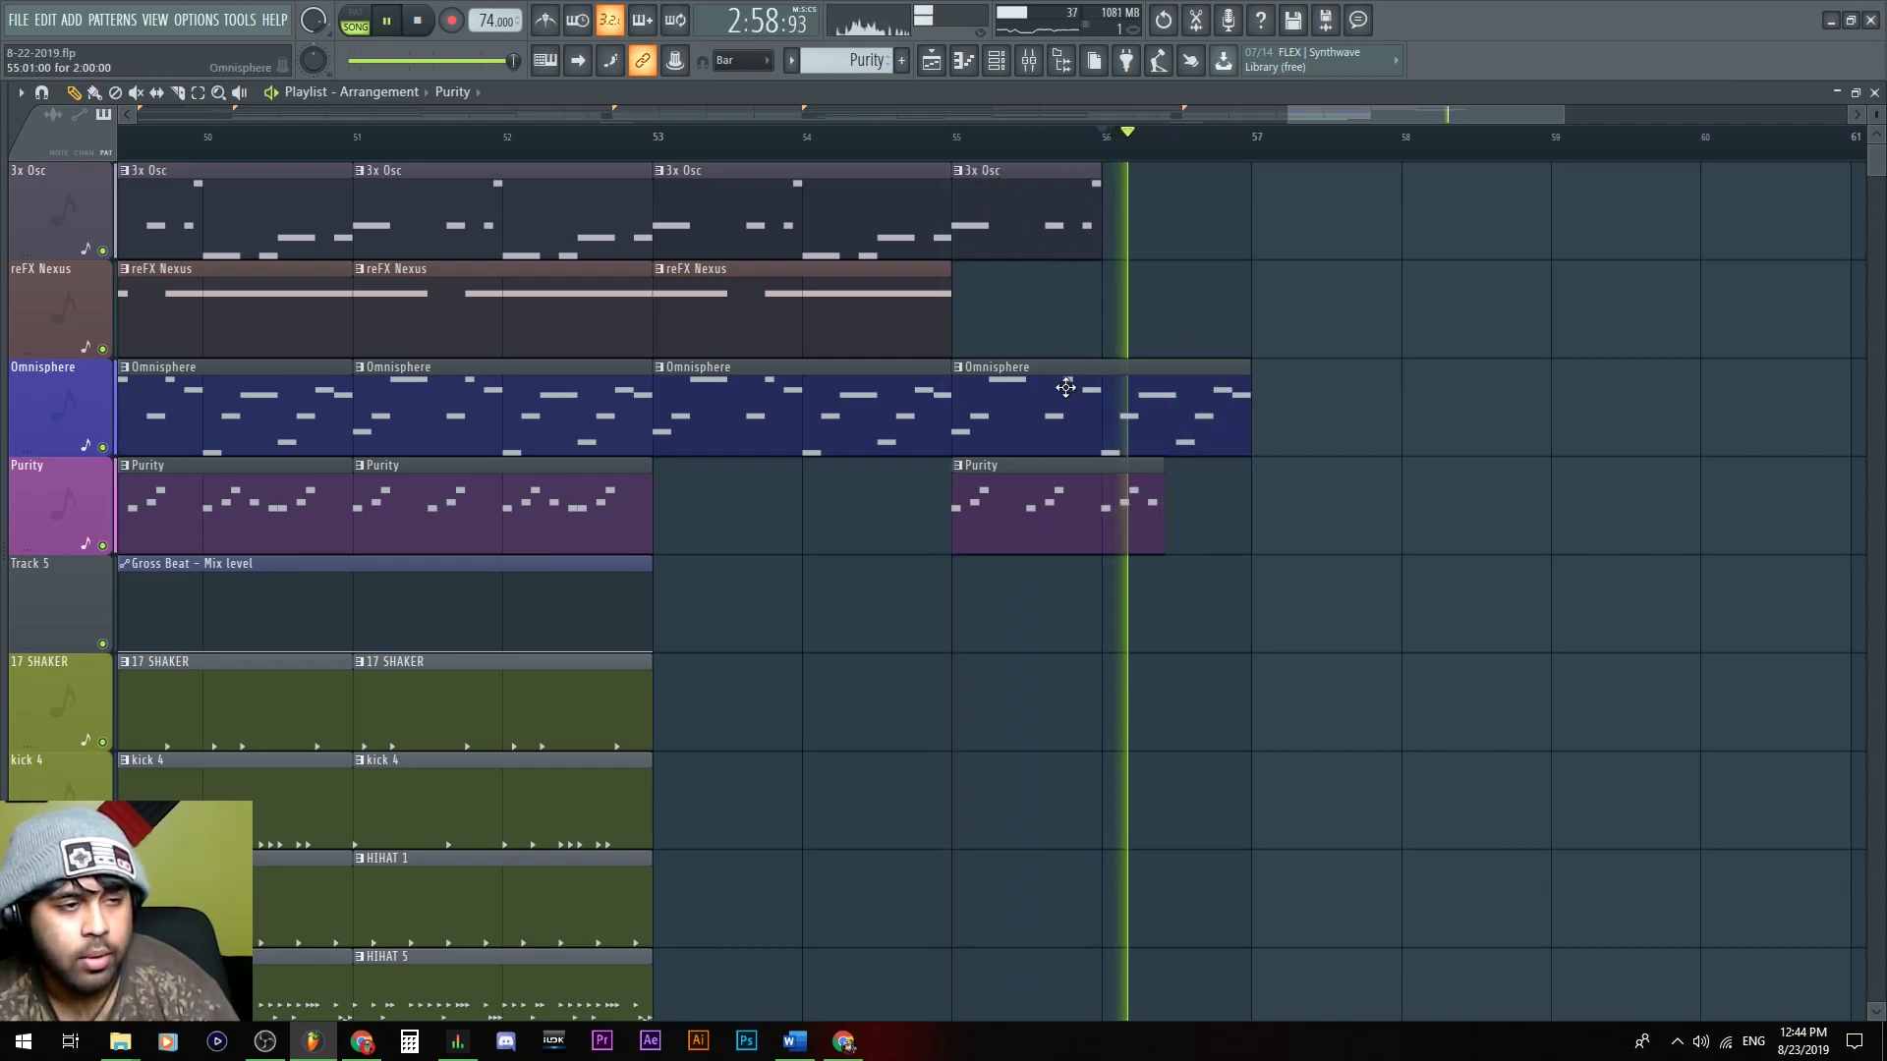
key(space)
key(space)
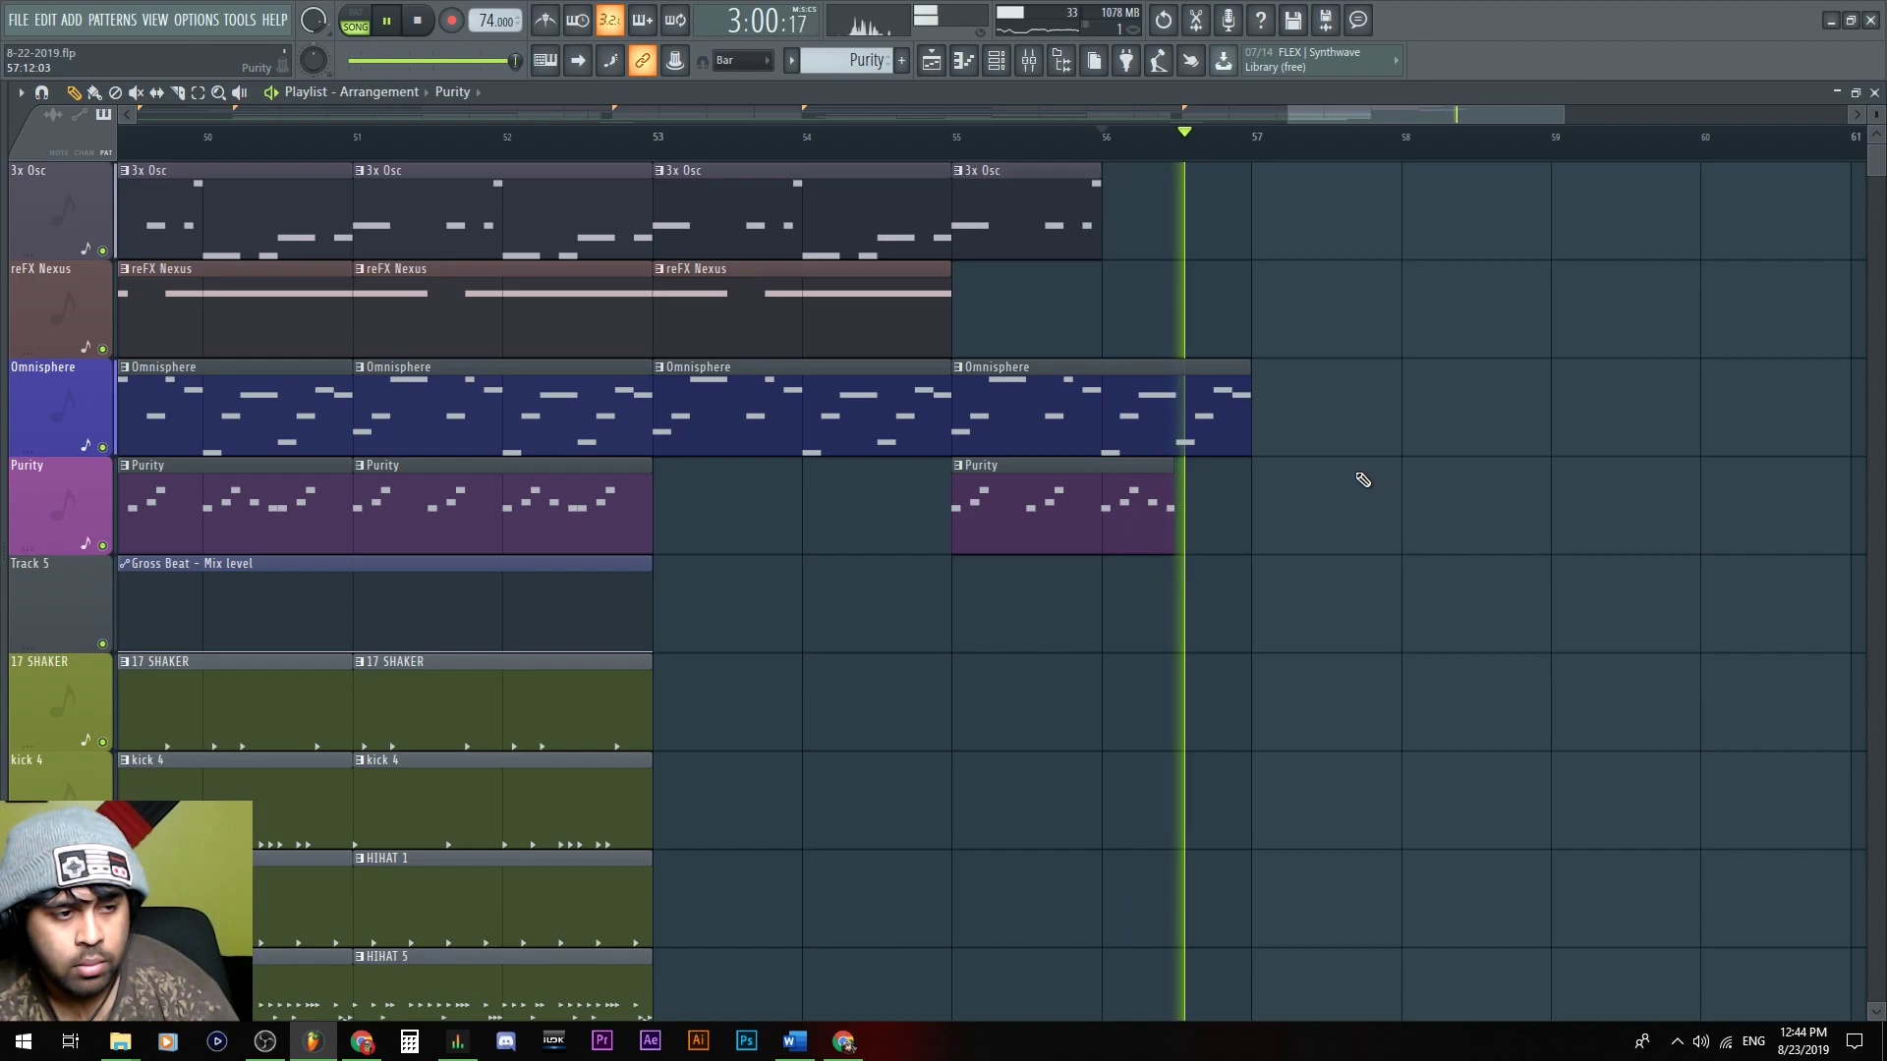
Extend the last Omnisphere clip in the outro to bar 59 and play the ending
key(space)
drag(1252, 411, 1551, 413)
key(space)
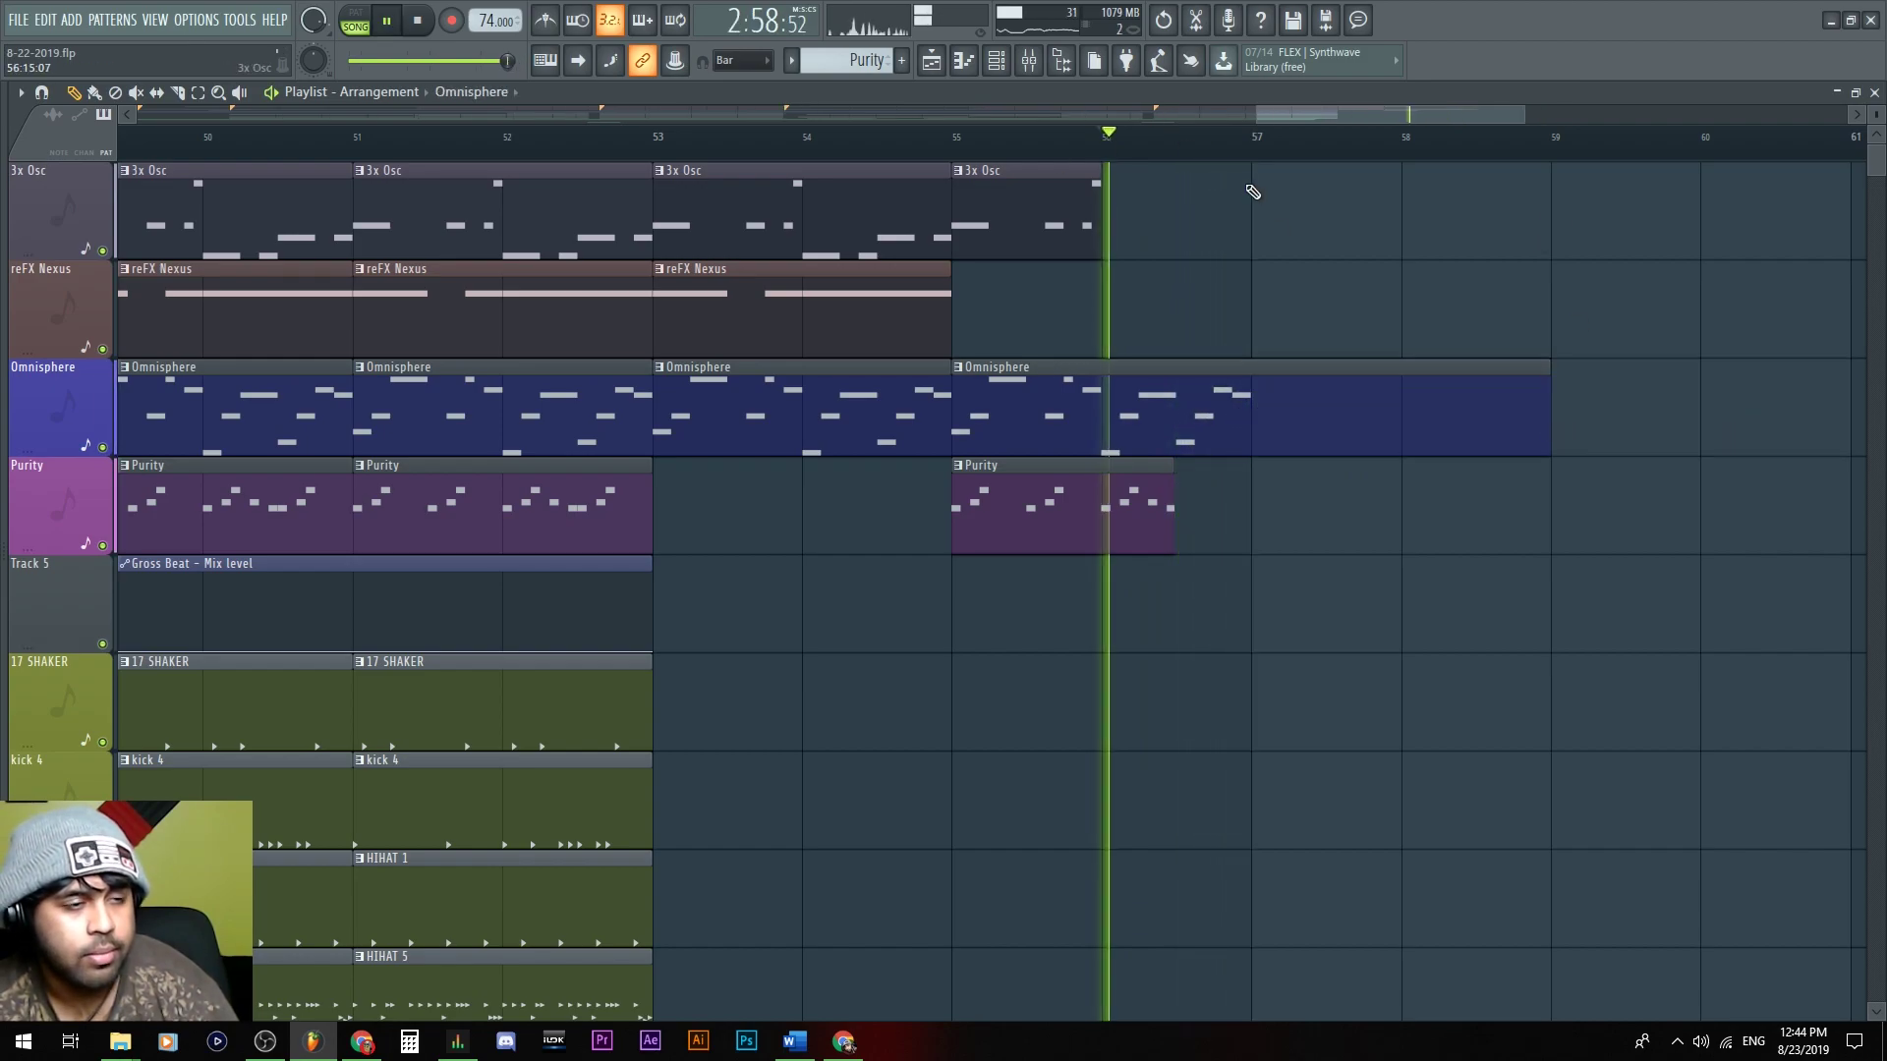
scroll(1387, 473, down, 5)
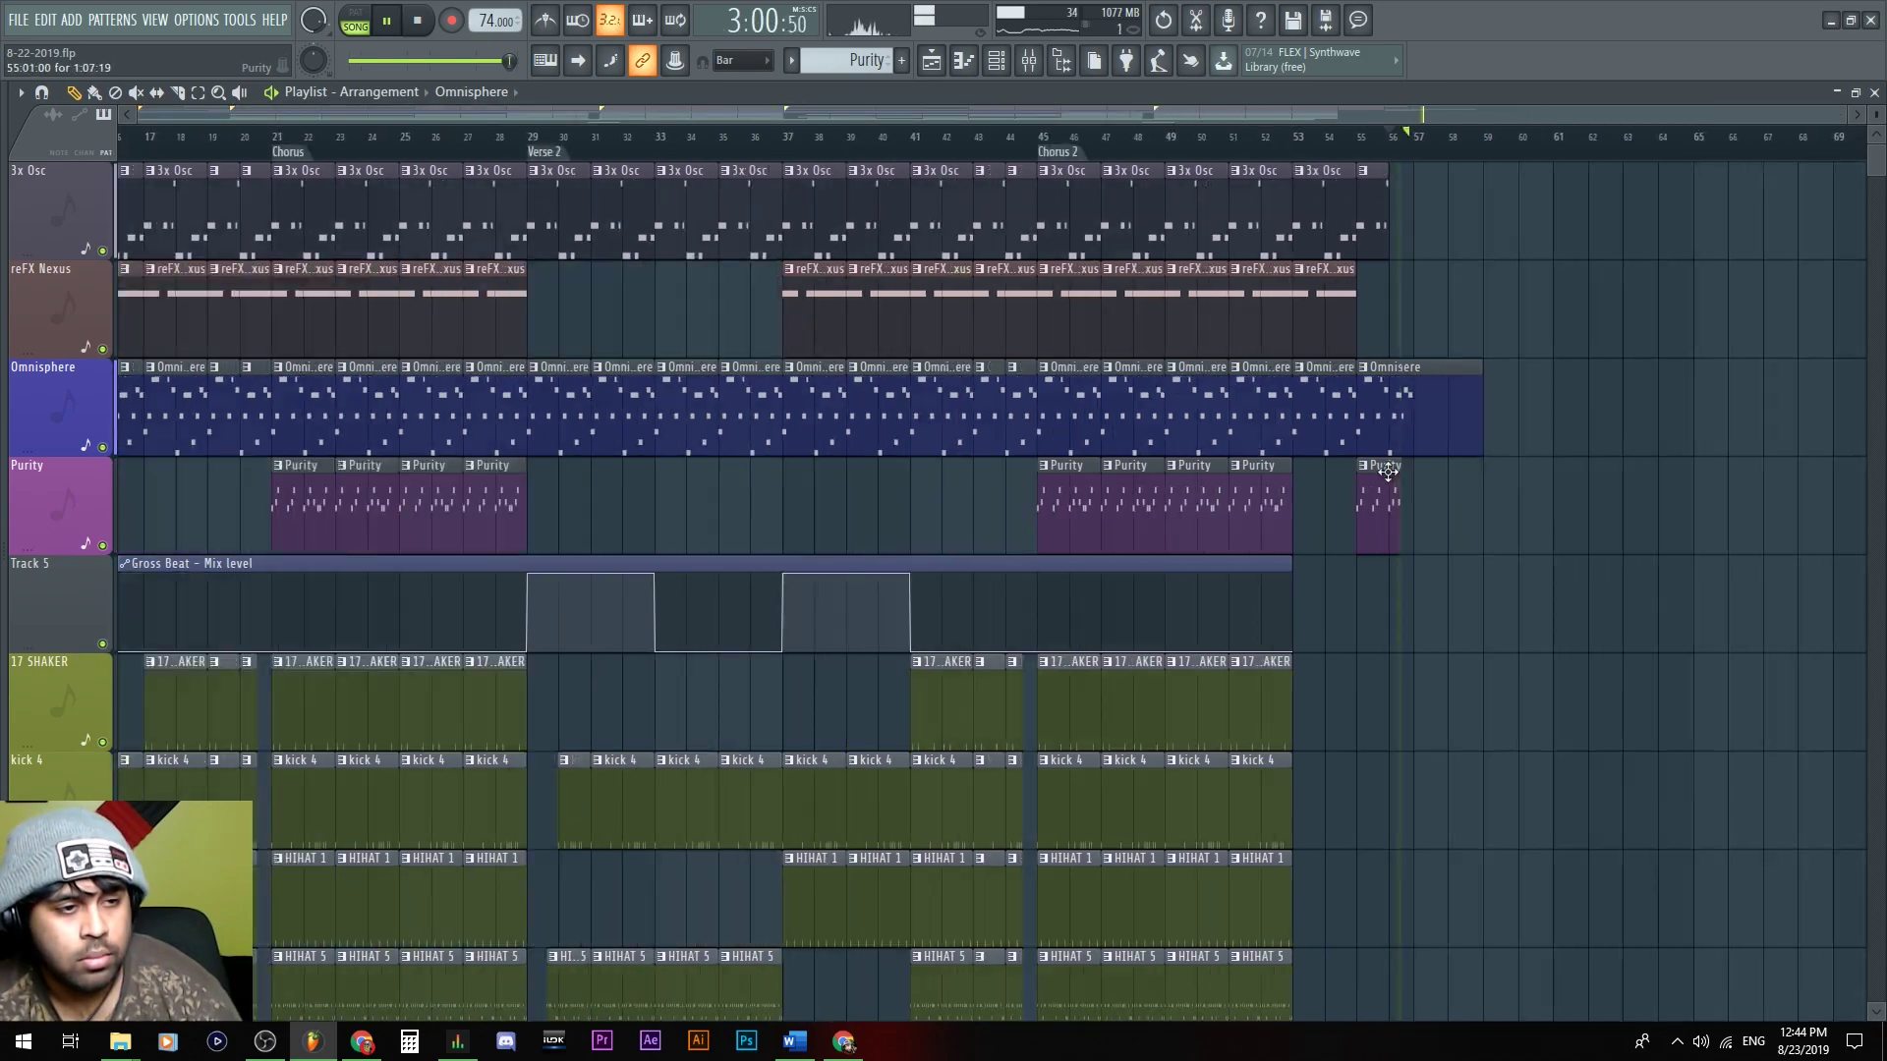
scroll(1566, 551, up, 2)
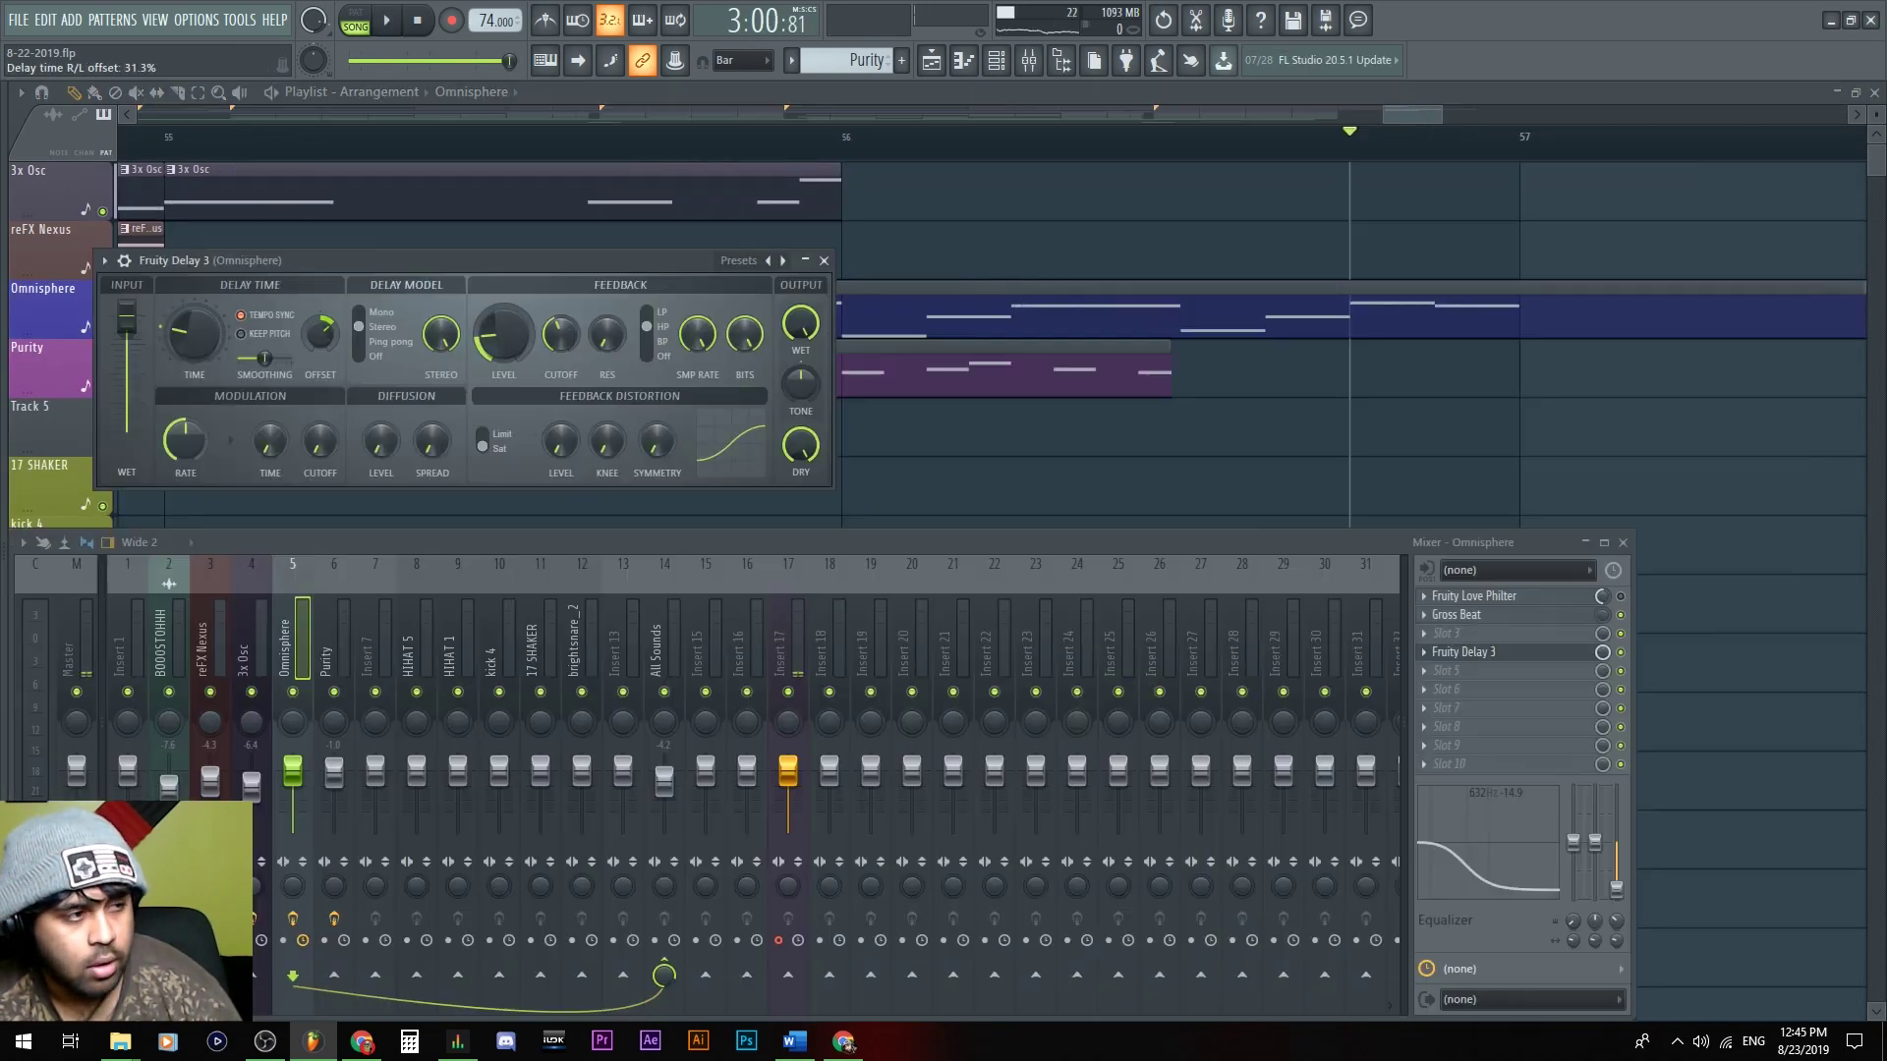
Tune Fruity Delay 3 on the Omnisphere mixer track by adjusting its feedback resonance, delay offset and wet output while playing the outro's end
drag(574, 330, 572, 344)
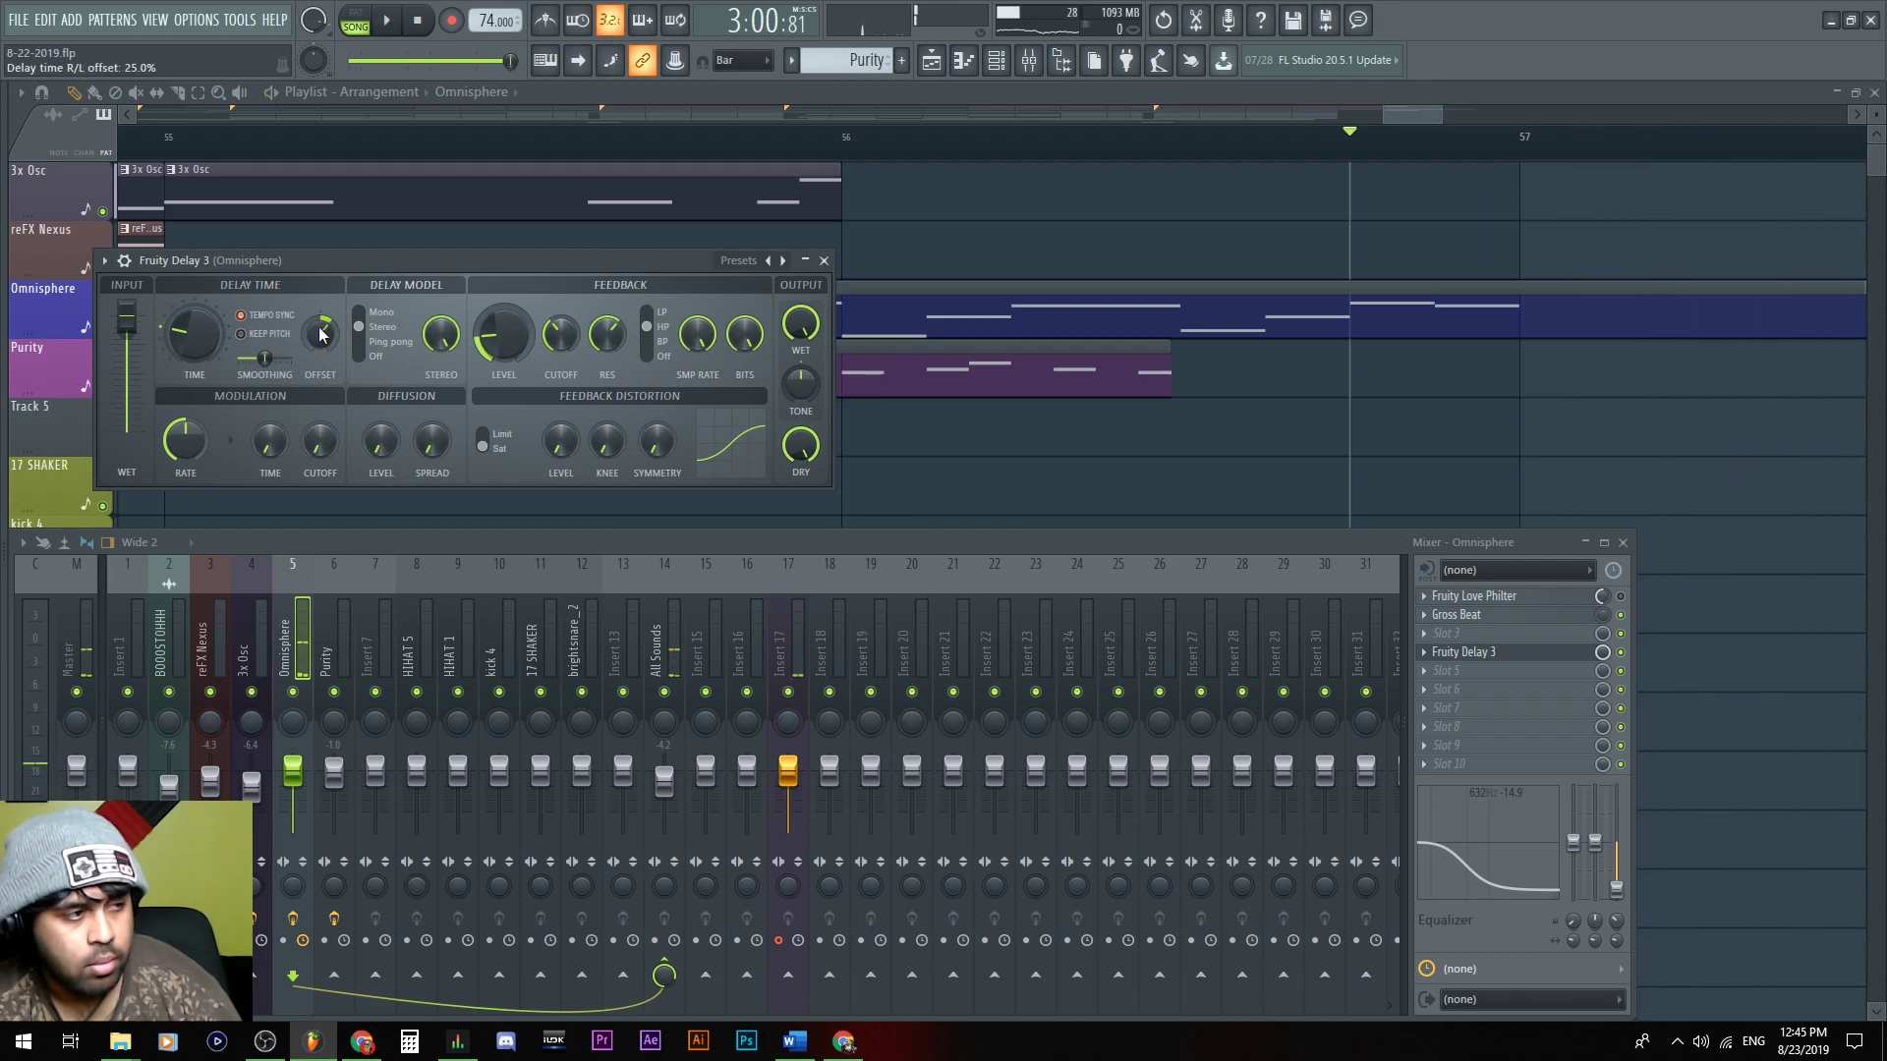
key(space)
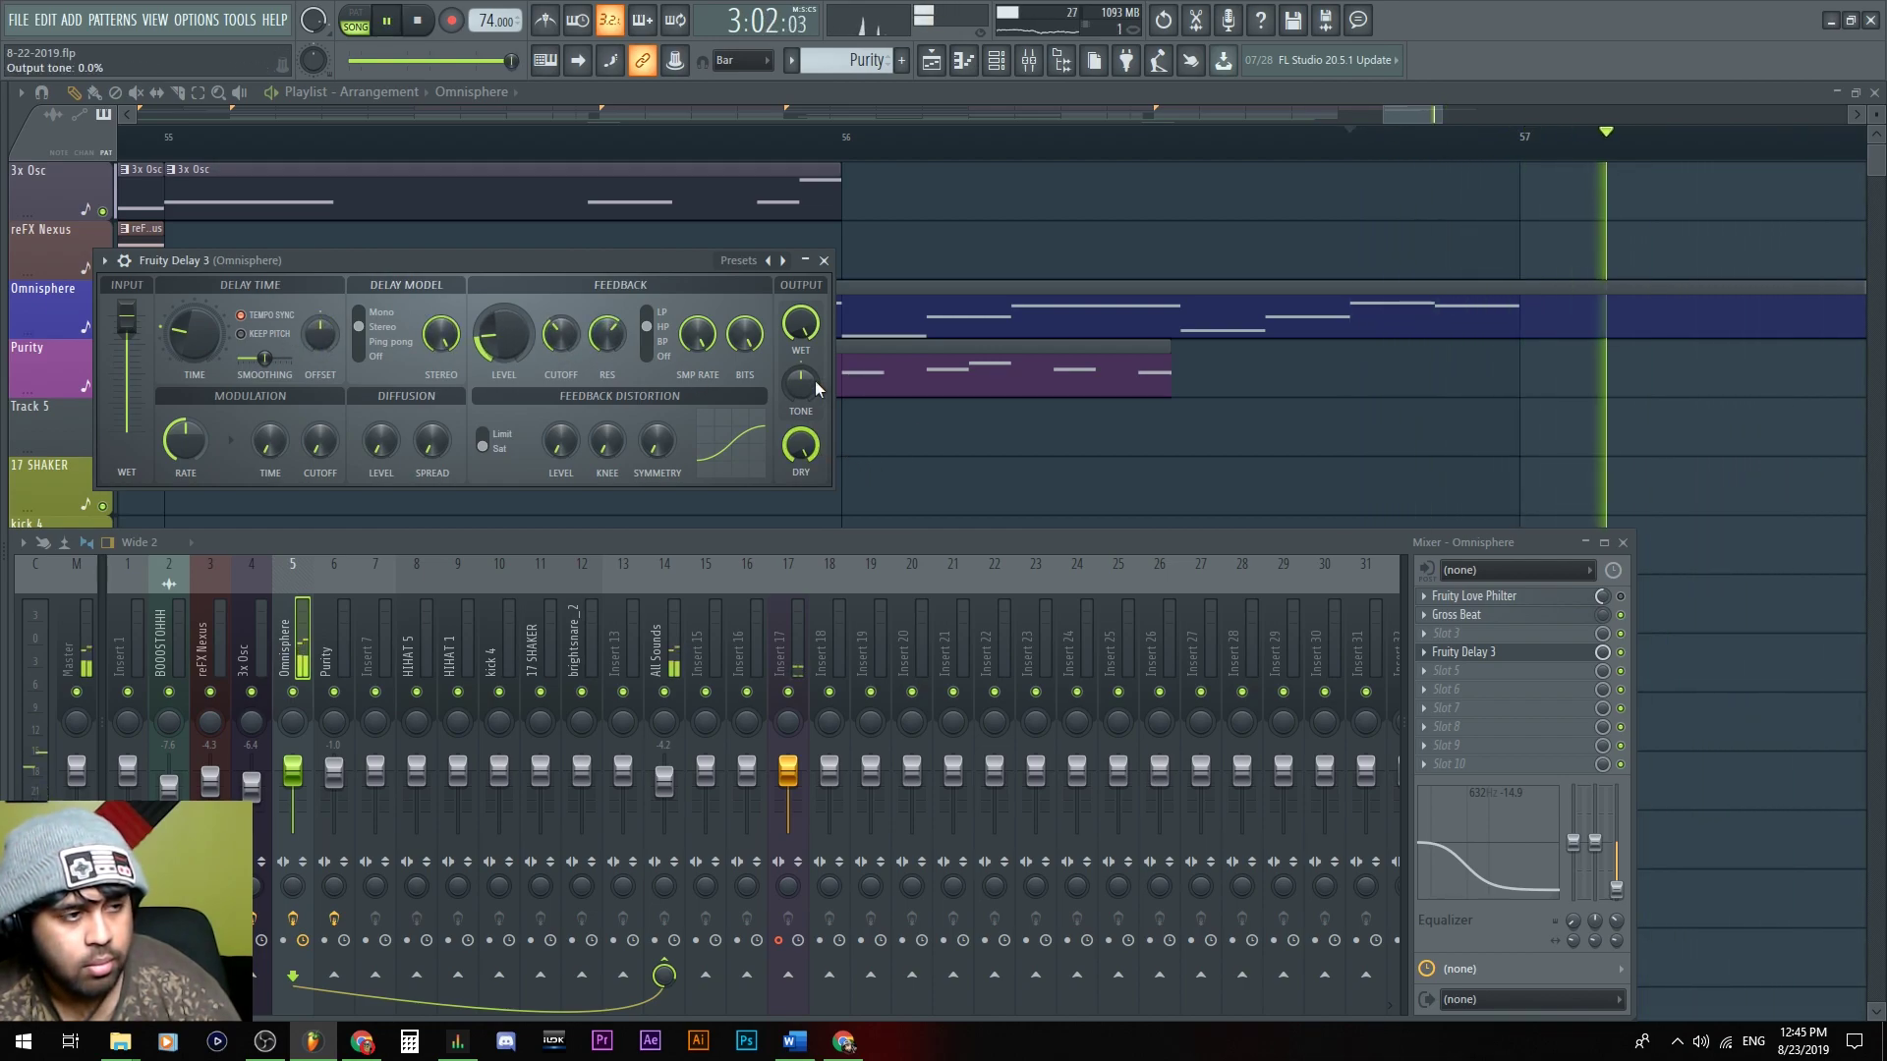
key(space)
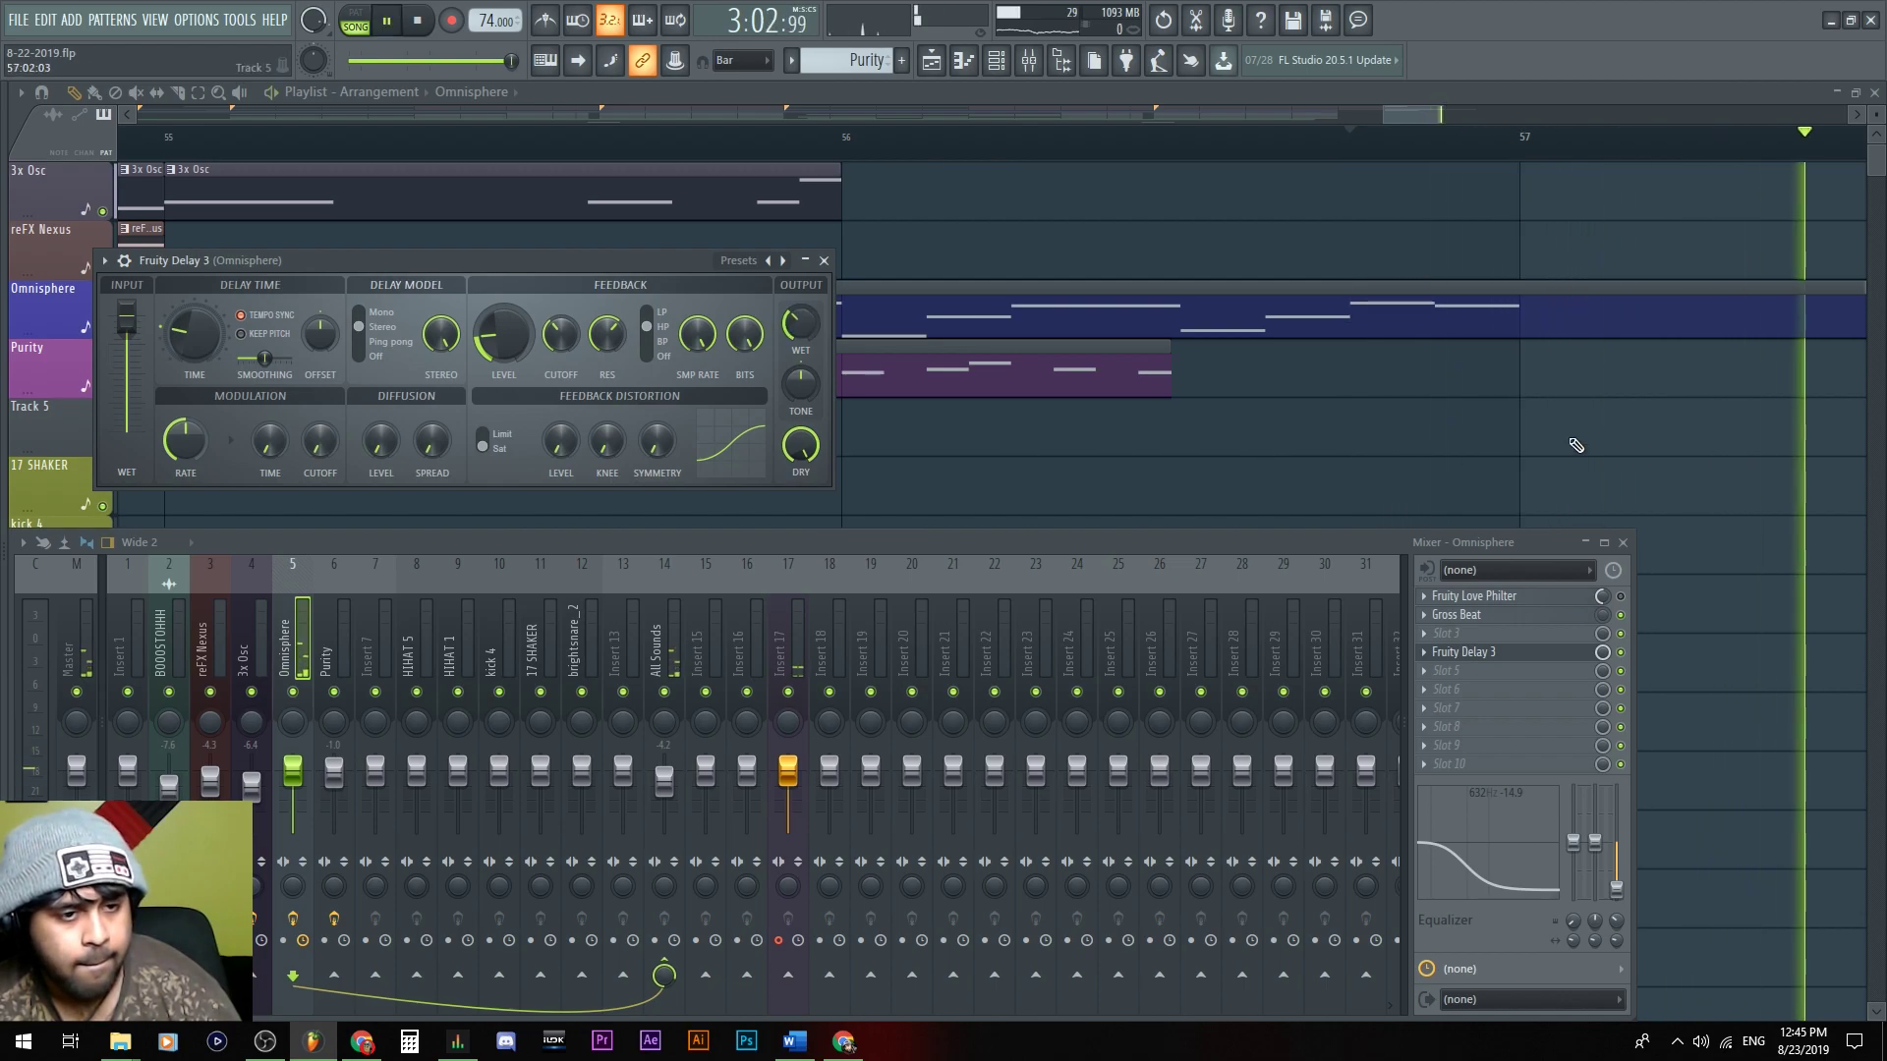
key(F12)
scroll(1062, 505, down, 5)
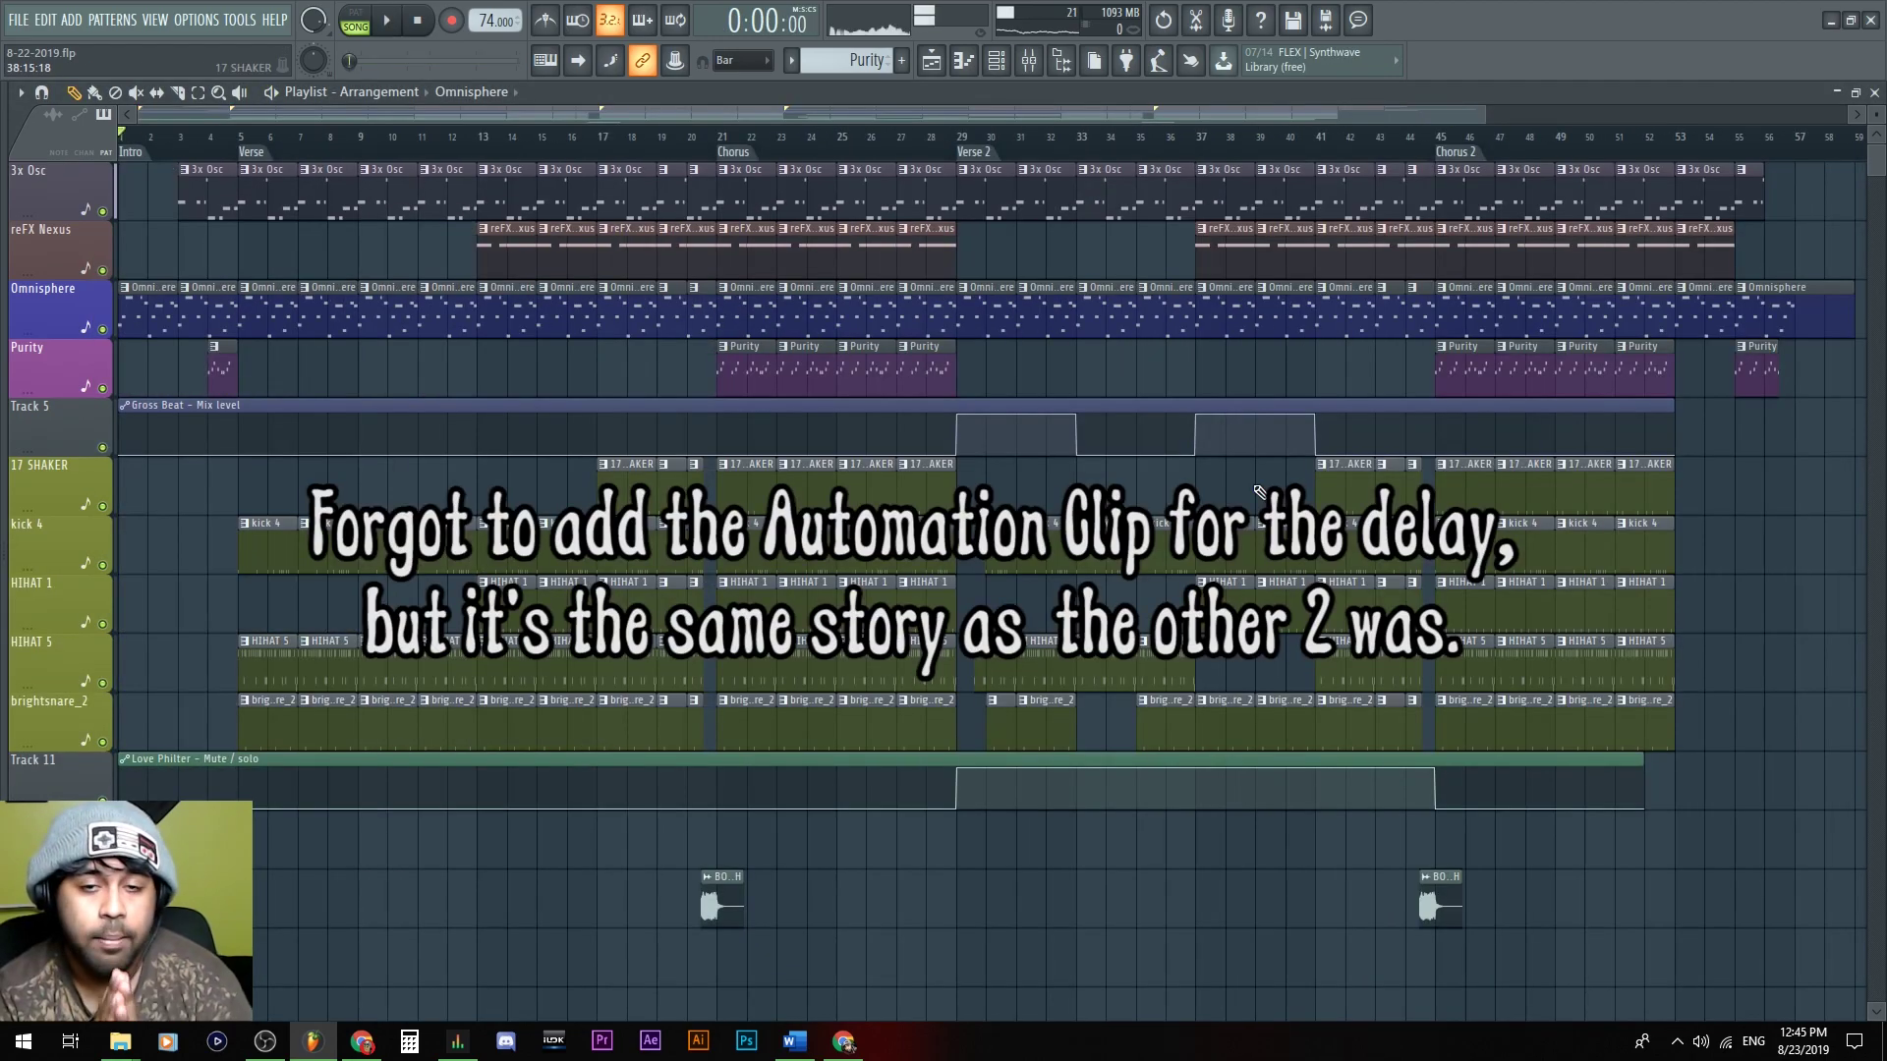